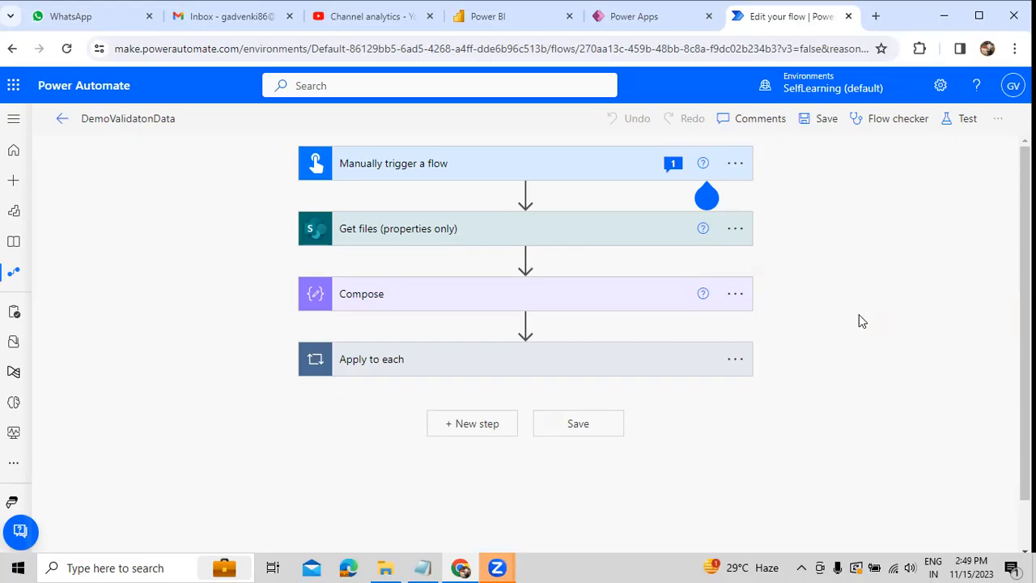
Step: Delete the Apply to each and Compose actions from the DemoValidatonData flow
{"action": "left_click", "coordinate": [738, 365]}
{"action": "left_click", "coordinate": [768, 541]}
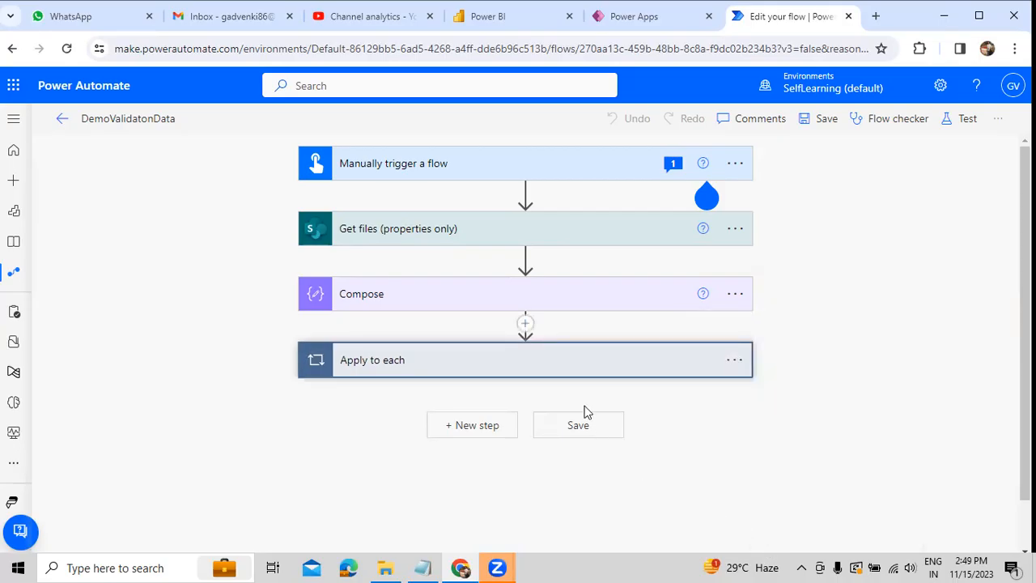
{"action": "left_click", "coordinate": [530, 349]}
{"action": "left_click", "coordinate": [735, 294]}
{"action": "left_click", "coordinate": [779, 515]}
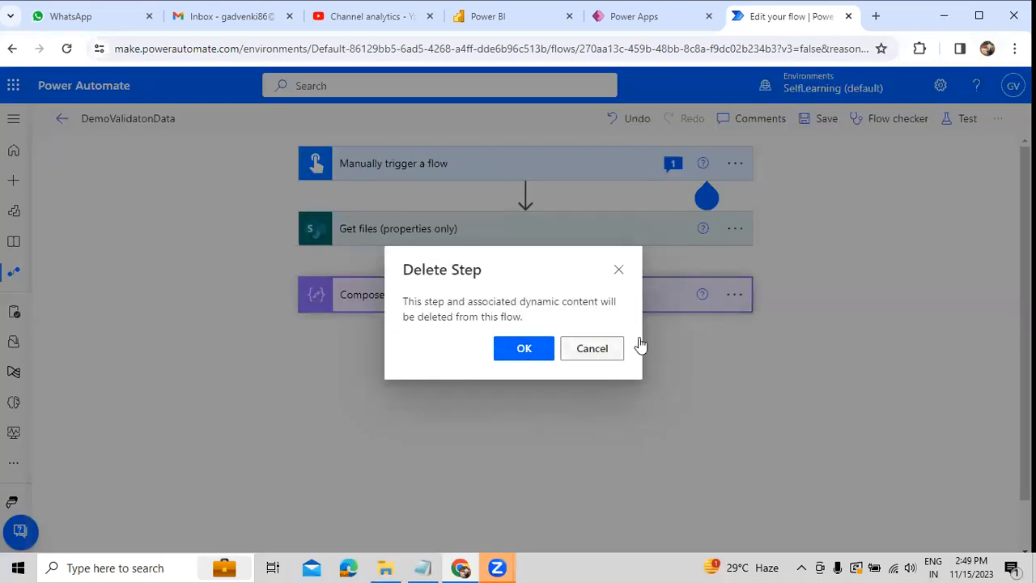
{"action": "key", "text": "Return"}
Step: Delete the Get files (properties only) action, leaving only the manual trigger in the flow
{"action": "left_click", "coordinate": [734, 230]}
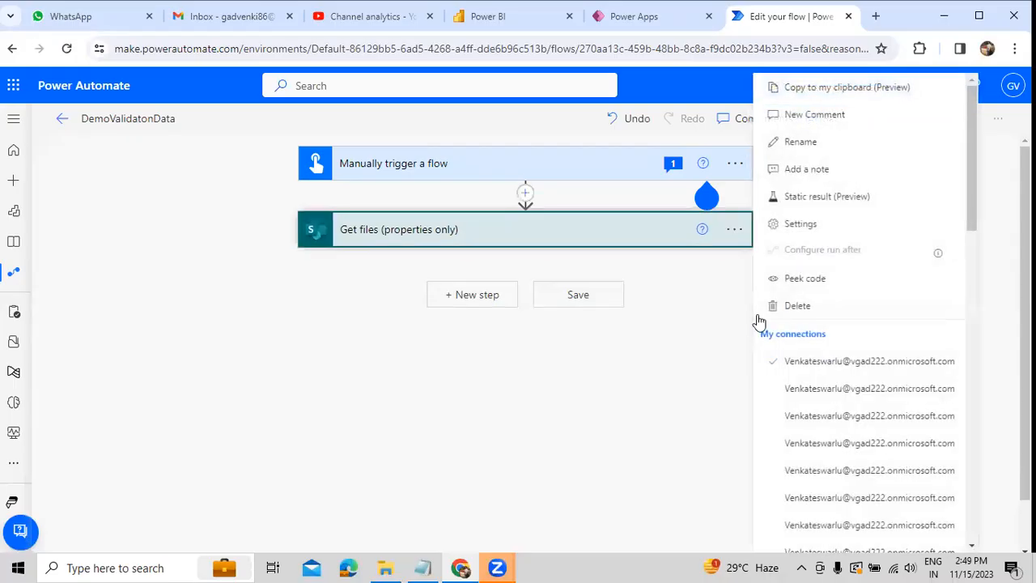
{"action": "left_click", "coordinate": [612, 370]}
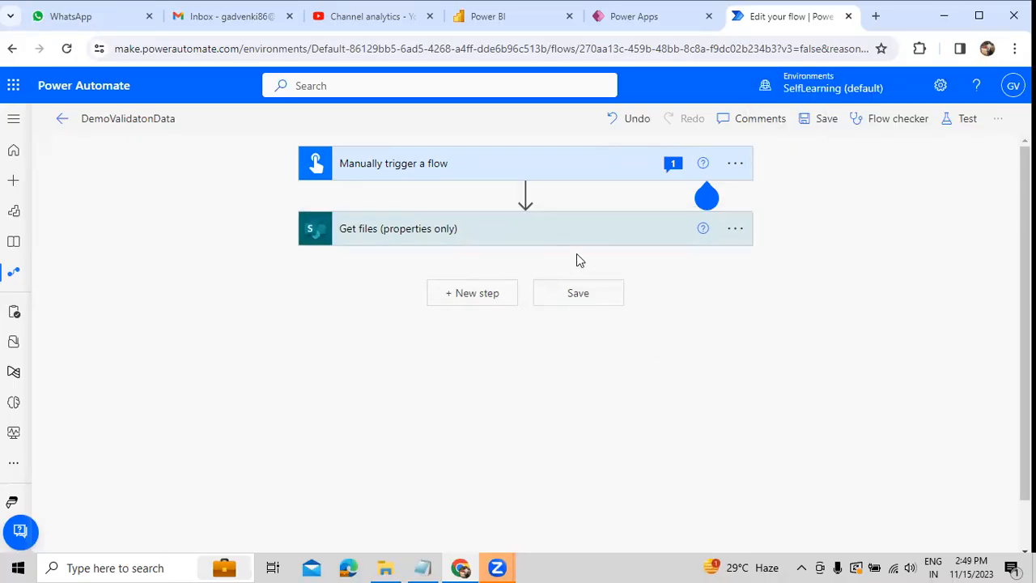
{"action": "left_click", "coordinate": [737, 230]}
{"action": "left_click", "coordinate": [774, 307]}
{"action": "left_click", "coordinate": [506, 350]}
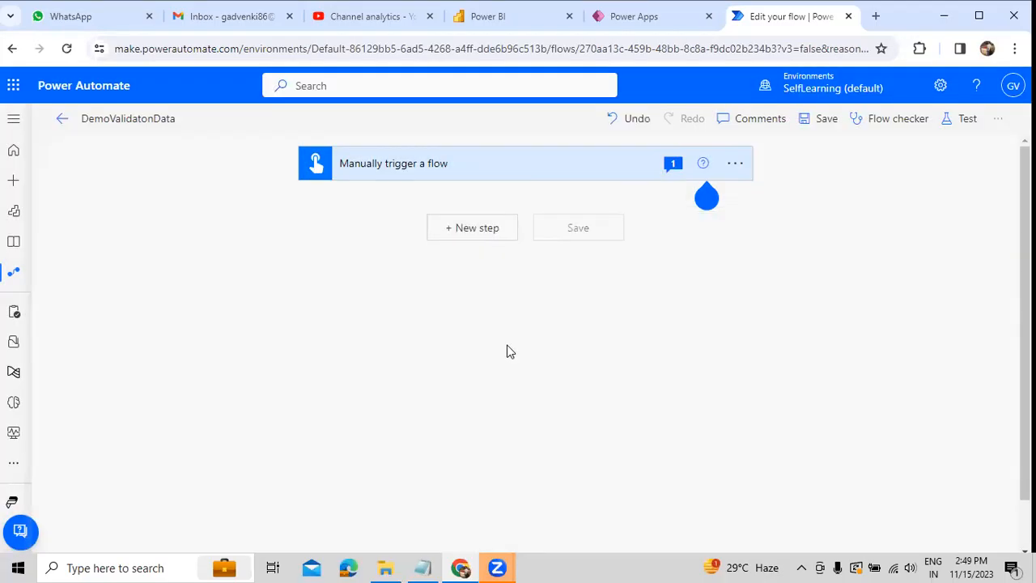
Step: Search Windows for "note" and open a blank Notepad document
{"action": "left_click", "coordinate": [152, 566]}
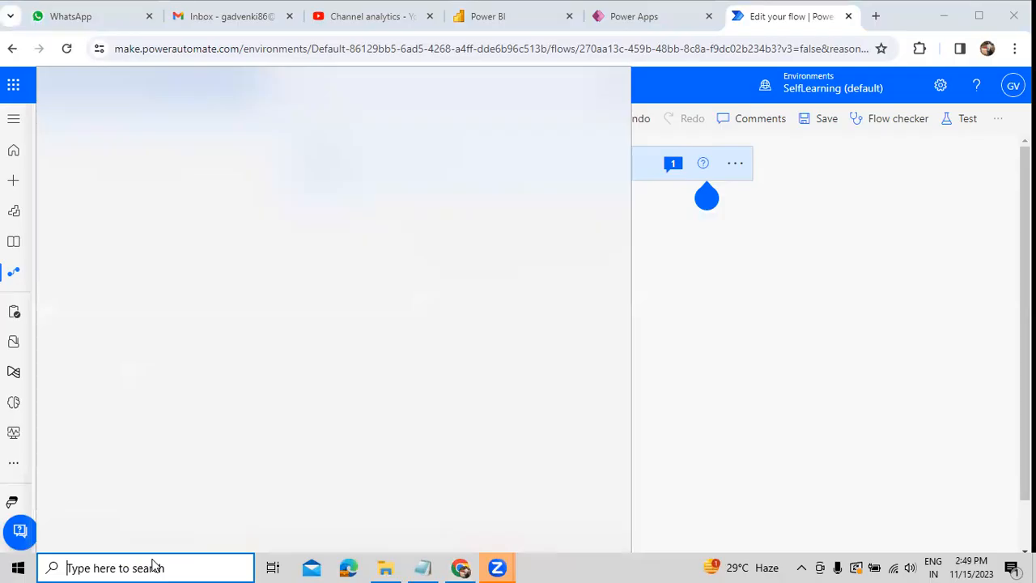
{"action": "type", "text": "note"}
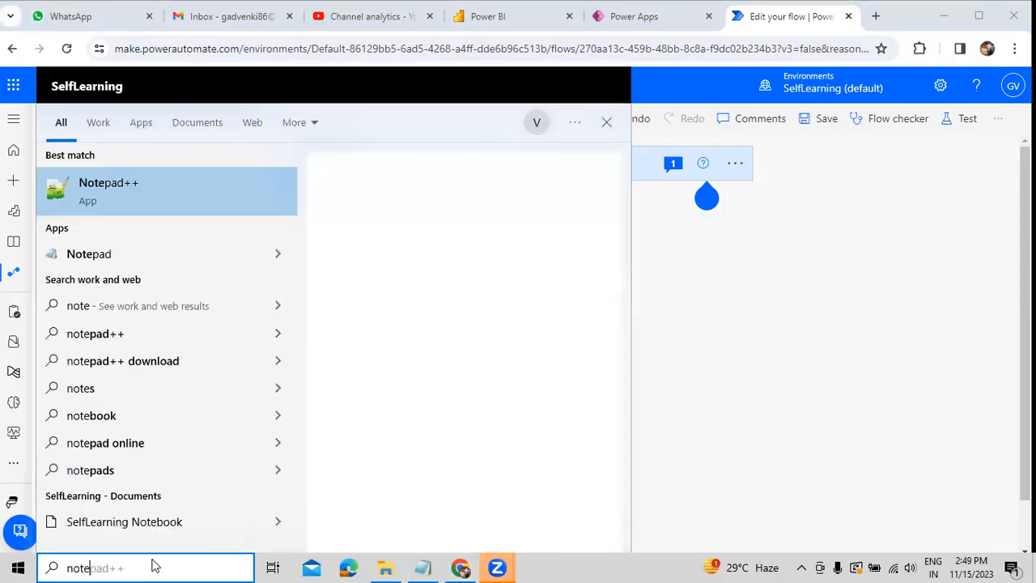
{"action": "key", "text": "Down"}
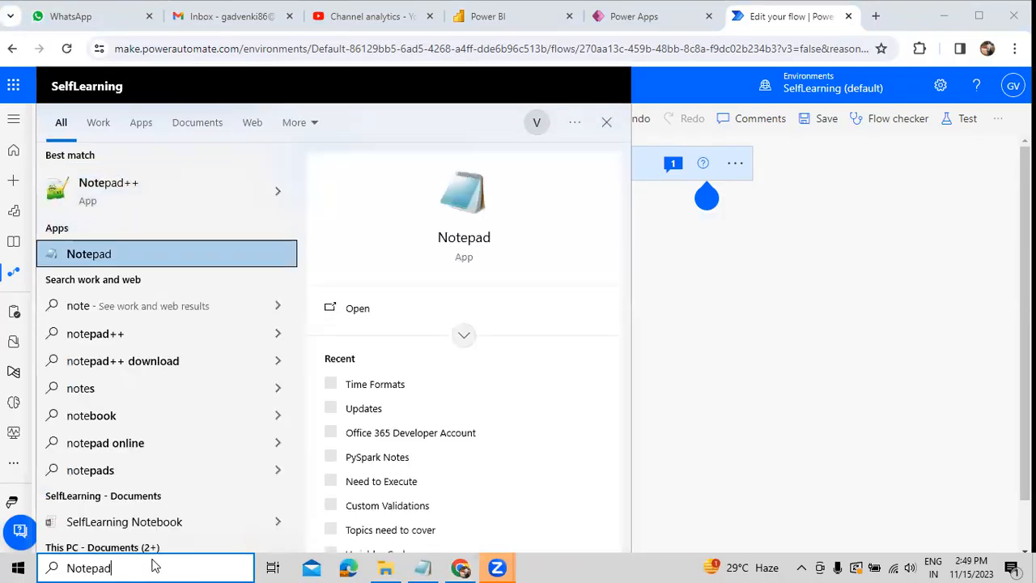
{"action": "key", "text": "Return"}
Step: Write the first topic "How to create CSV with TimeStamp", followed by a blank line
{"action": "type", "text": "HOw t"}
{"action": "key", "text": "BackSpace"}
{"action": "key", "text": "BackSpace"}
{"action": "key", "text": "BackSpace"}
{"action": "key", "text": "BackSpace"}
{"action": "type", "text": "o"}
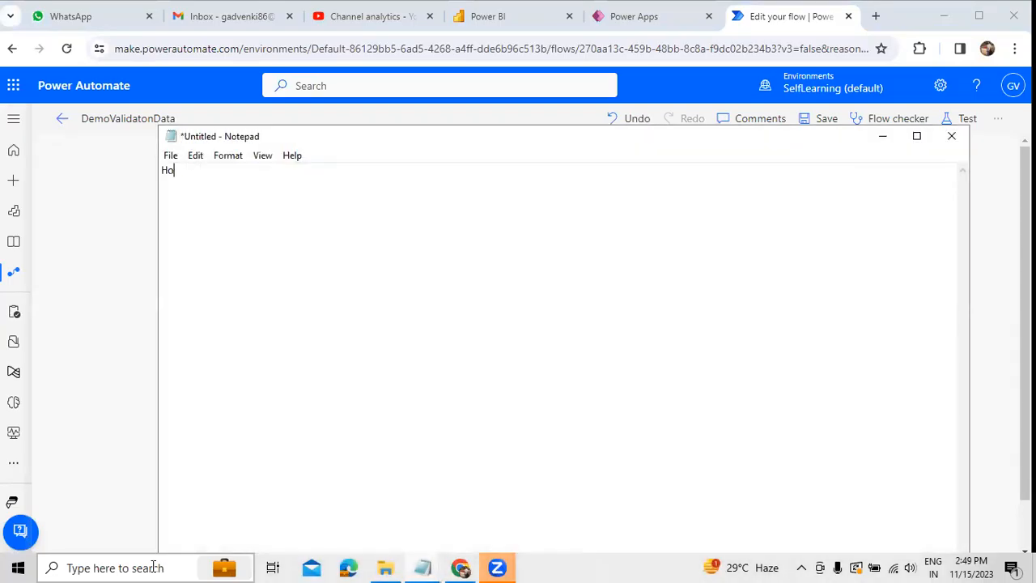
{"action": "type", "text": "w to create CSV with ime"}
{"action": "key", "text": "BackSpace"}
{"action": "key", "text": "BackSpace"}
{"action": "key", "text": "BackSpace"}
{"action": "type", "text": "TimeStamp"}
{"action": "key", "text": "Return"}
{"action": "key", "text": "Return"}
Step: Add the second topic "How to Create Excel Table", followed by a blank line
{"action": "type", "text": "How to Create SV"}
{"action": "key", "text": "BackSpace"}
{"action": "key", "text": "BackSpace"}
{"action": "type", "text": "Excel Table"}
{"action": "key", "text": "Return"}
{"action": "key", "text": "Return"}
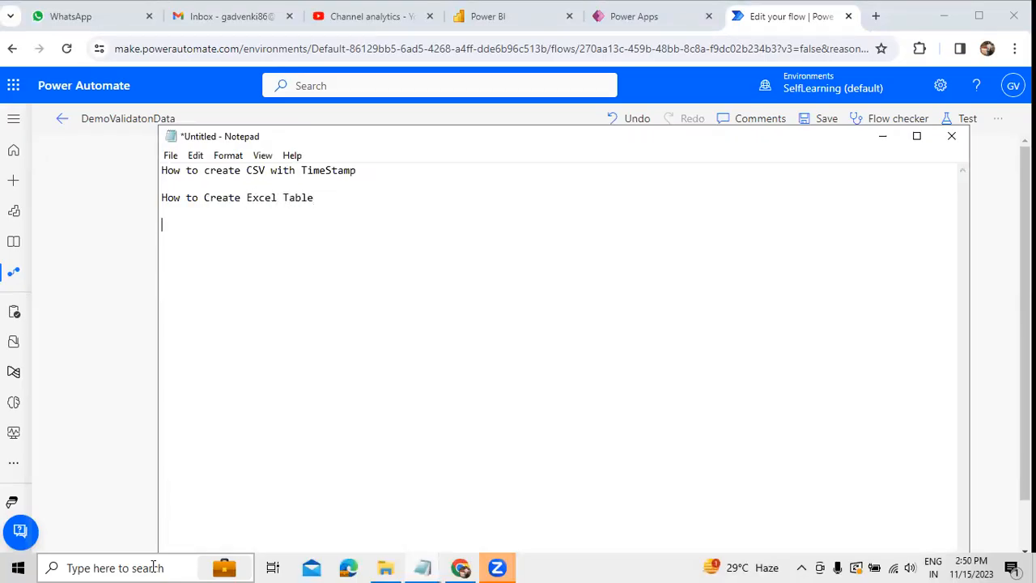
Step: Add the third topic "How to Load the Data into Exel table" to the notes
{"action": "type", "text": "How to Create"}
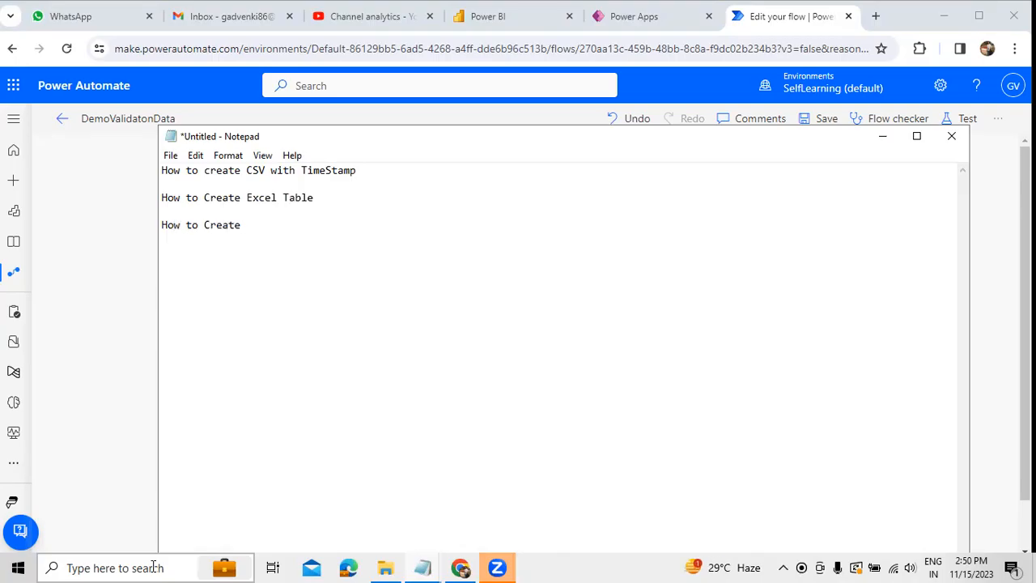
{"action": "key", "text": "BackSpace"}
{"action": "key", "text": "BackSpace"}
{"action": "key", "text": "BackSpace"}
{"action": "key", "text": "BackSpace"}
{"action": "key", "text": "BackSpace"}
{"action": "key", "text": "BackSpace"}
{"action": "type", "text": "Load the Data into Exel table  "}
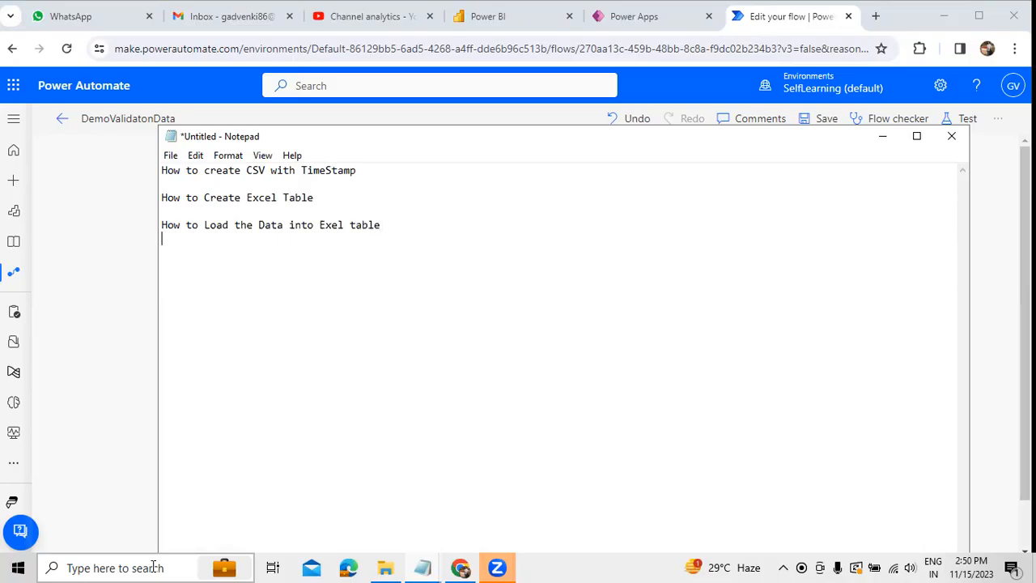
{"action": "type", "text": "How to delete multiple Files"}
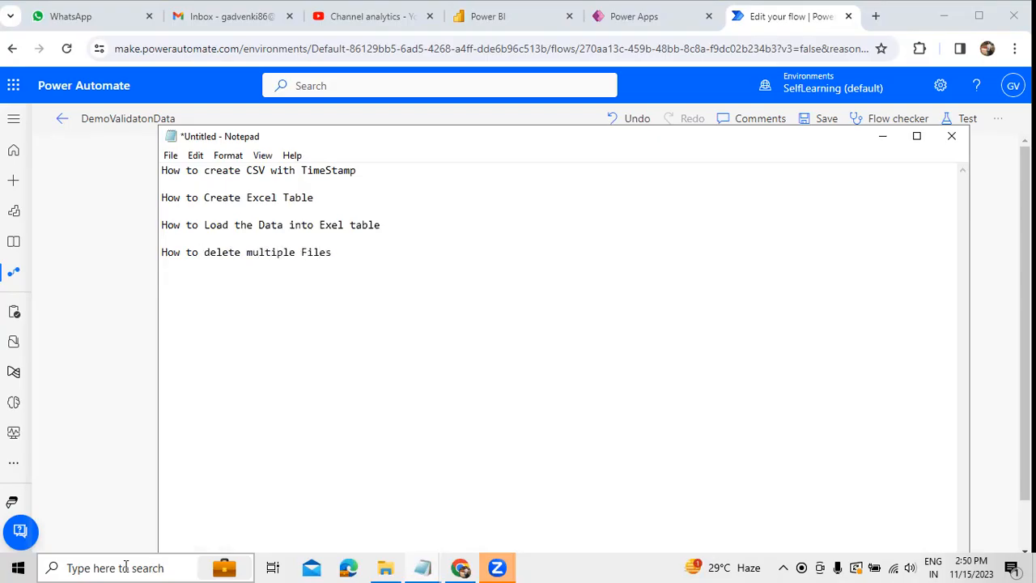
Step: Add the fourth topic "How to delete multiple Files" to the notes
{"action": "key", "text": "shift+Home"}
{"action": "left_click_drag", "start_coordinate": [297, 234], "coordinate": [207, 198]}
{"action": "left_click", "coordinate": [181, 183]}
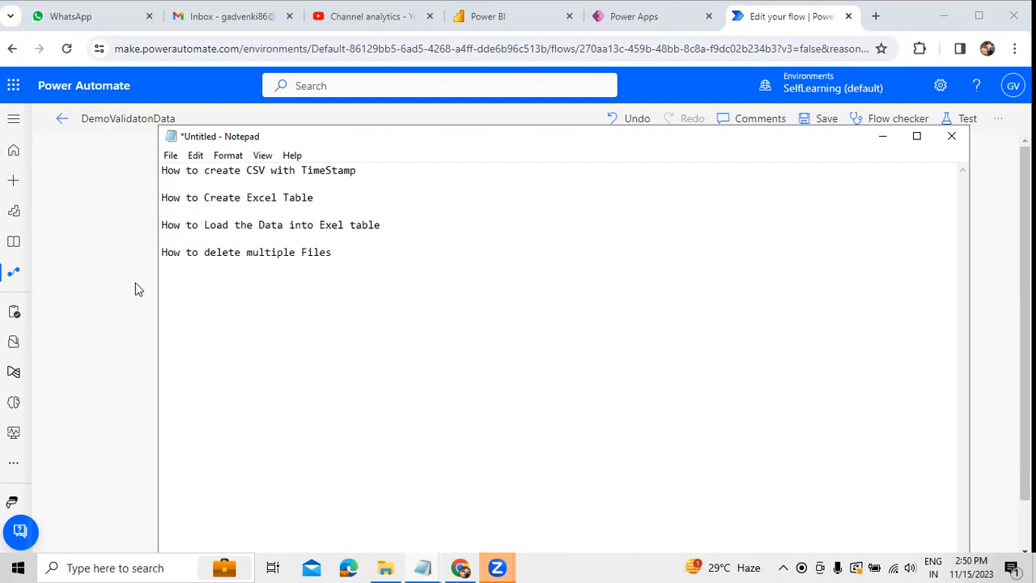
Step: Switch to Power Automate and add the SharePoint Get items action below the manual trigger
{"action": "left_click", "coordinate": [106, 255]}
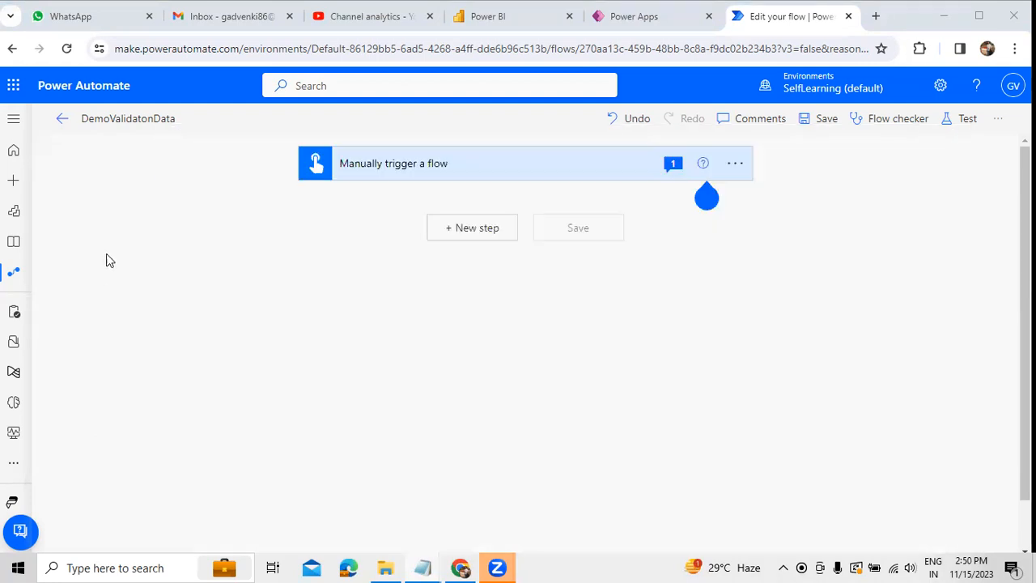
{"action": "left_click", "coordinate": [486, 237]}
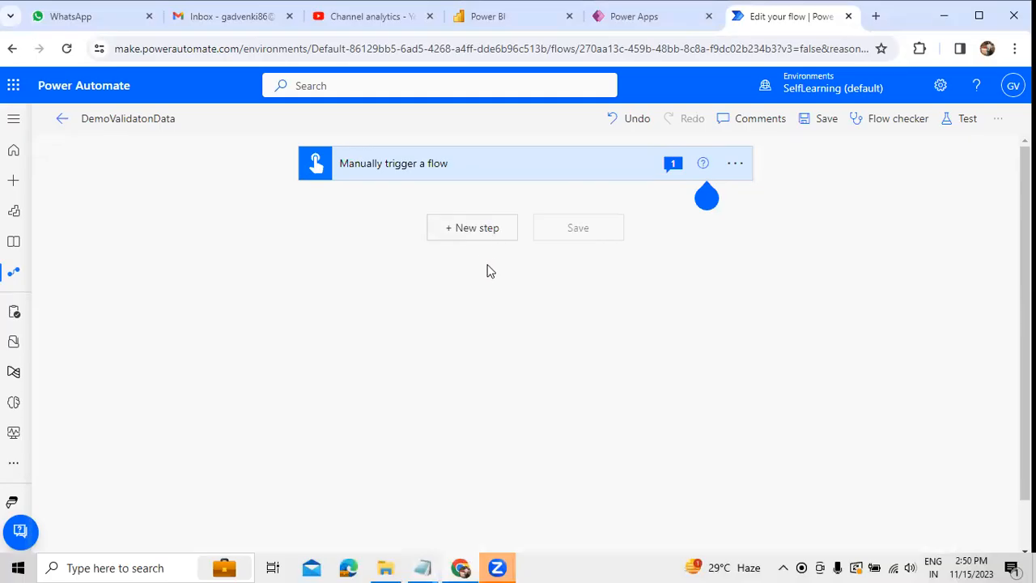
{"action": "type", "text": "Sharepoint"}
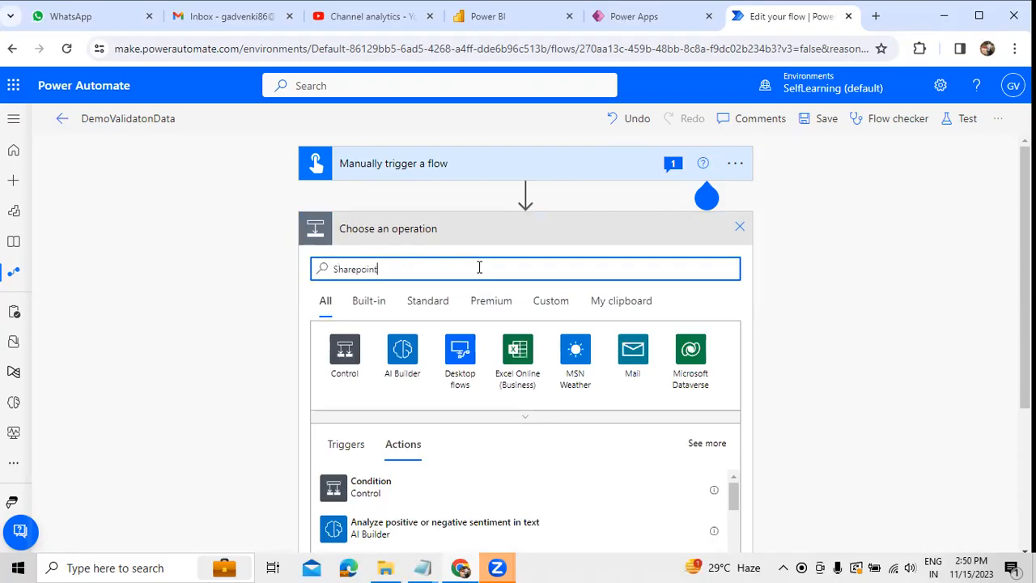
{"action": "scroll", "coordinate": [432, 374], "scroll_direction": "down", "scroll_amount": 1}
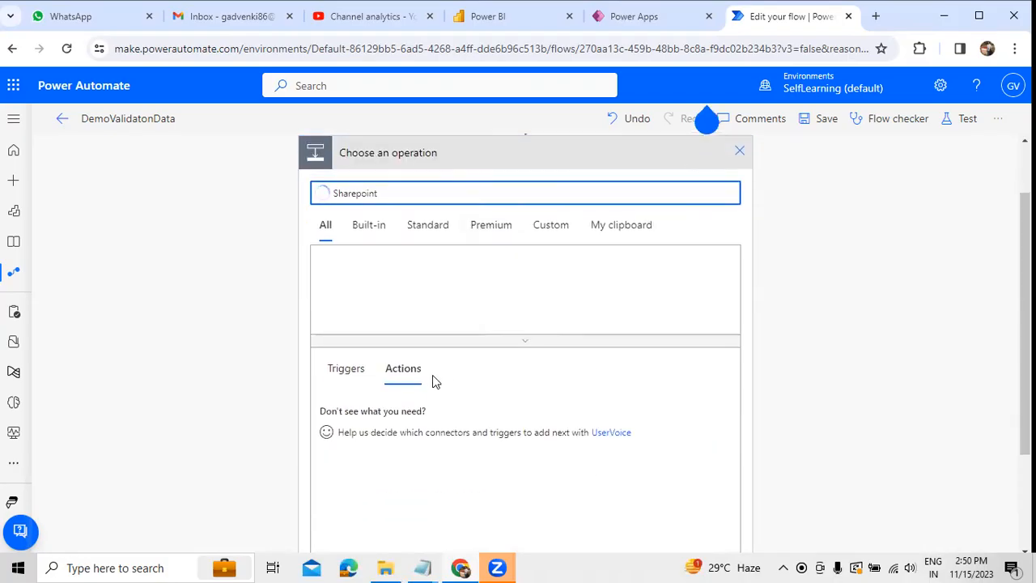
{"action": "scroll", "coordinate": [387, 434], "scroll_direction": "down", "scroll_amount": 1}
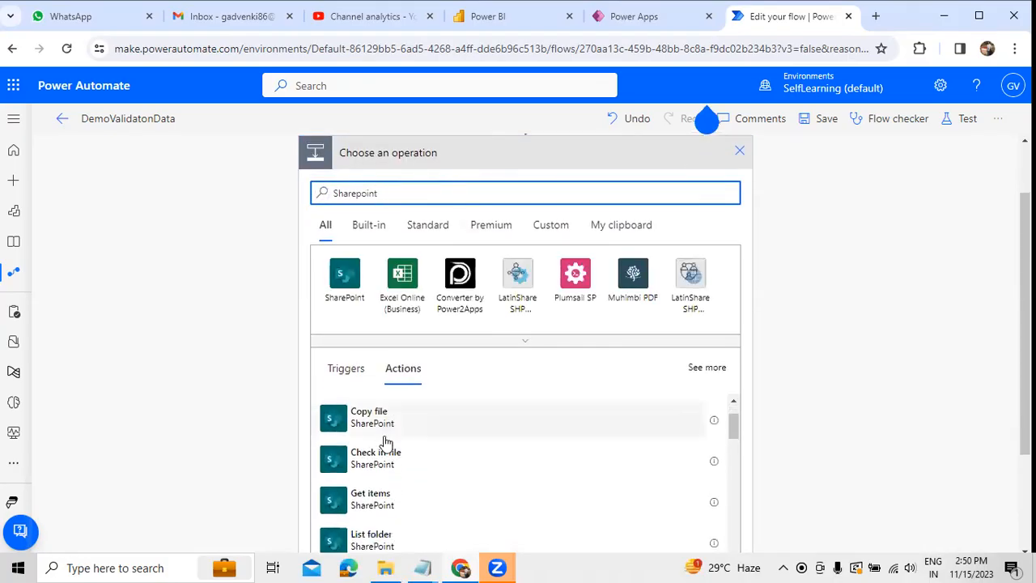
{"action": "left_click", "coordinate": [389, 500]}
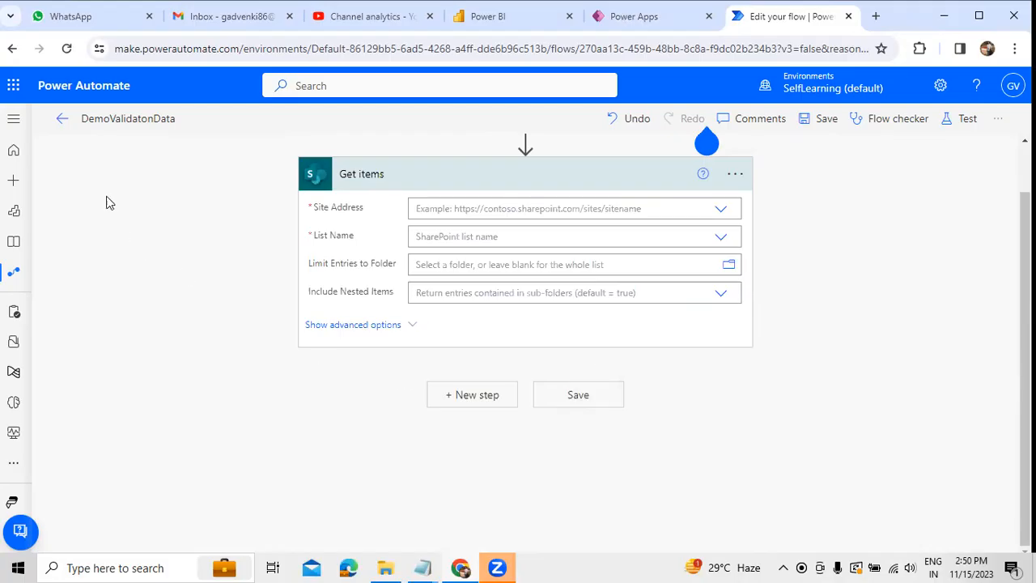
Step: Open SharePoint in a separate browser tab and return to the flow editor
{"action": "left_click", "coordinate": [14, 85]}
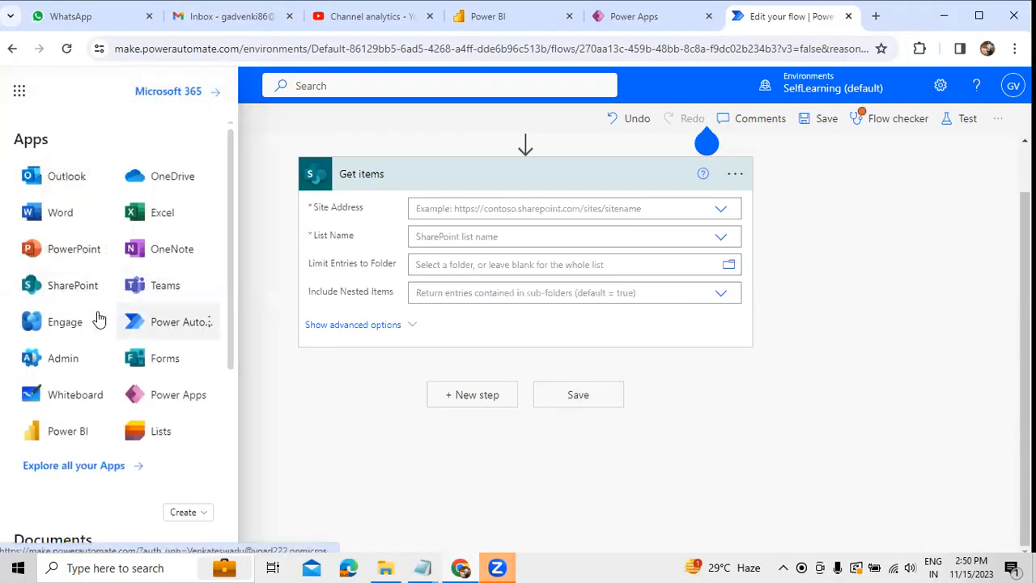
{"action": "left_click", "coordinate": [63, 293]}
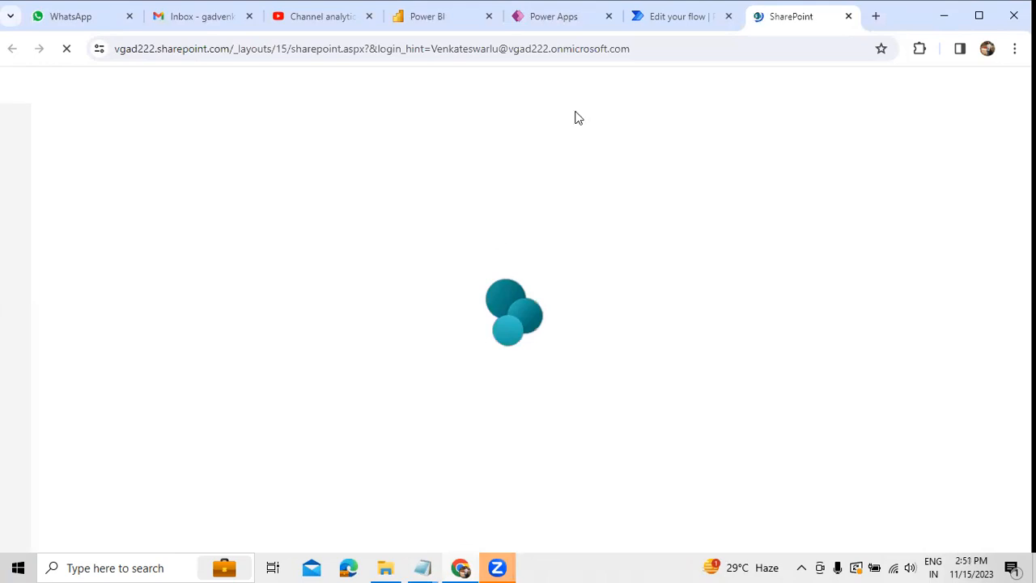
{"action": "left_click", "coordinate": [680, 17]}
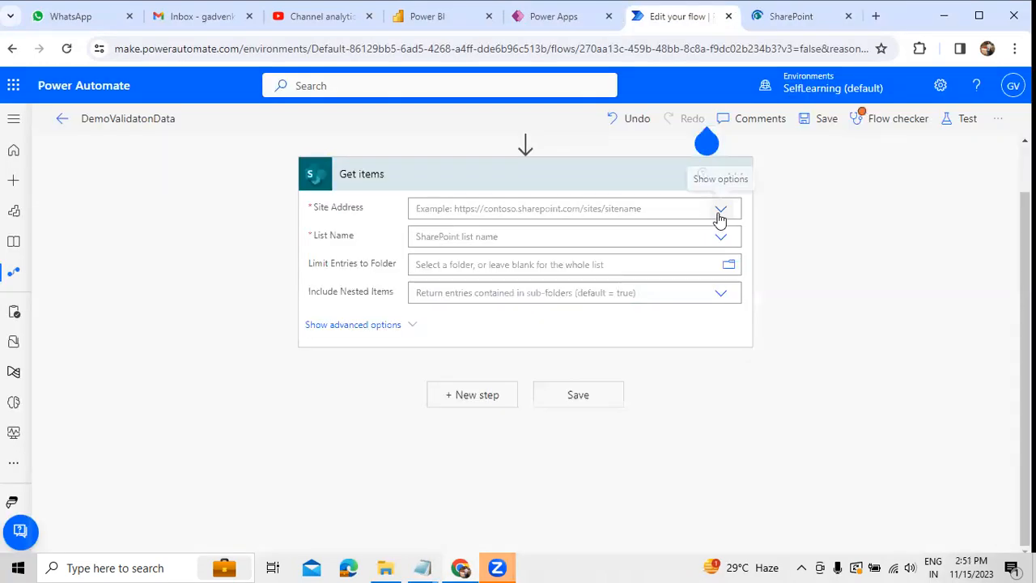
Step: Set the Get items site address to SelfLearning and the list name to 11_10_2023
{"action": "left_click", "coordinate": [719, 208]}
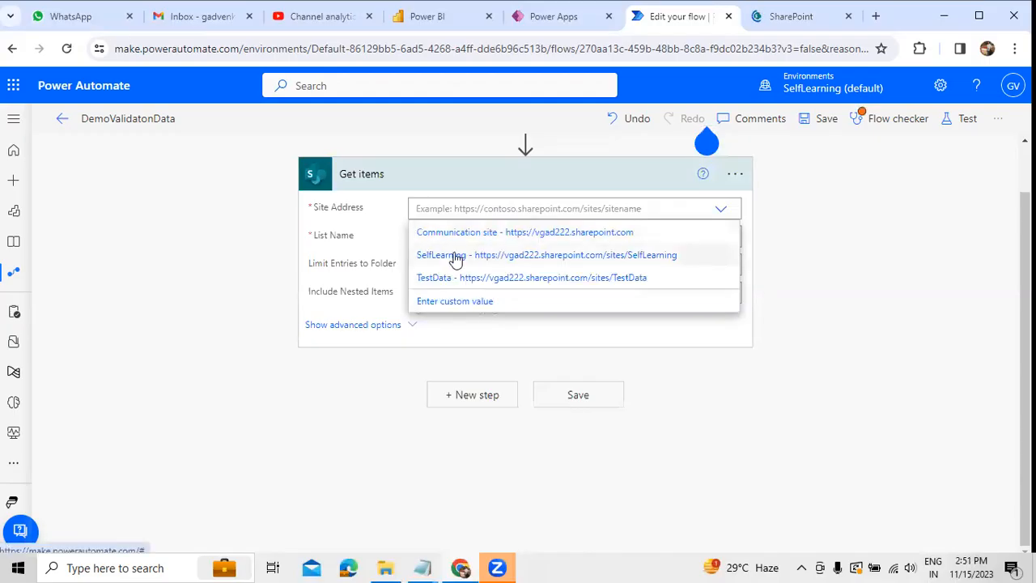
{"action": "left_click", "coordinate": [456, 257]}
{"action": "left_click", "coordinate": [672, 236]}
{"action": "left_click", "coordinate": [435, 285]}
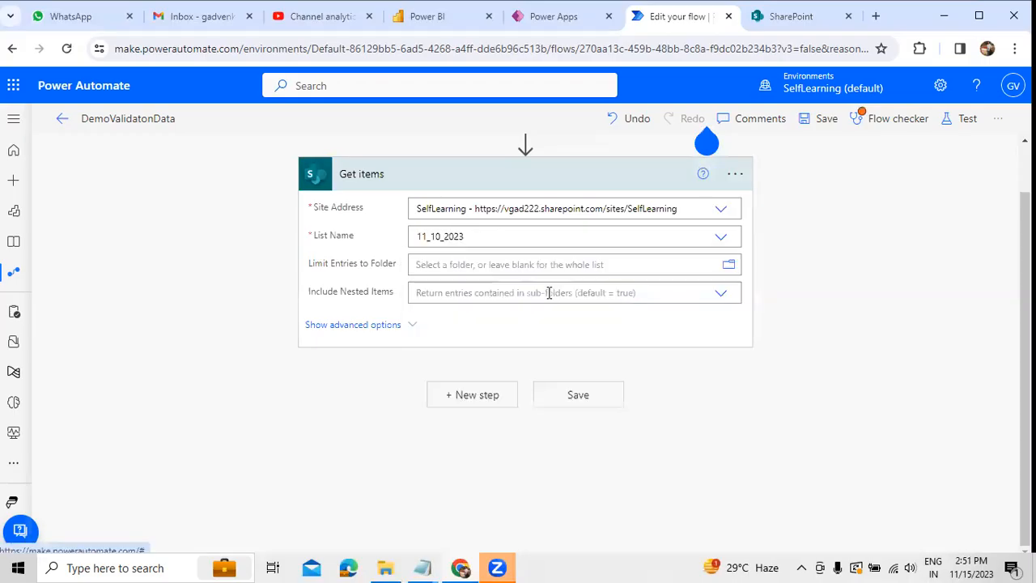
Step: Switch to SharePoint, open the SelfLearning site and look through its navigation entries
{"action": "left_click", "coordinate": [791, 16]}
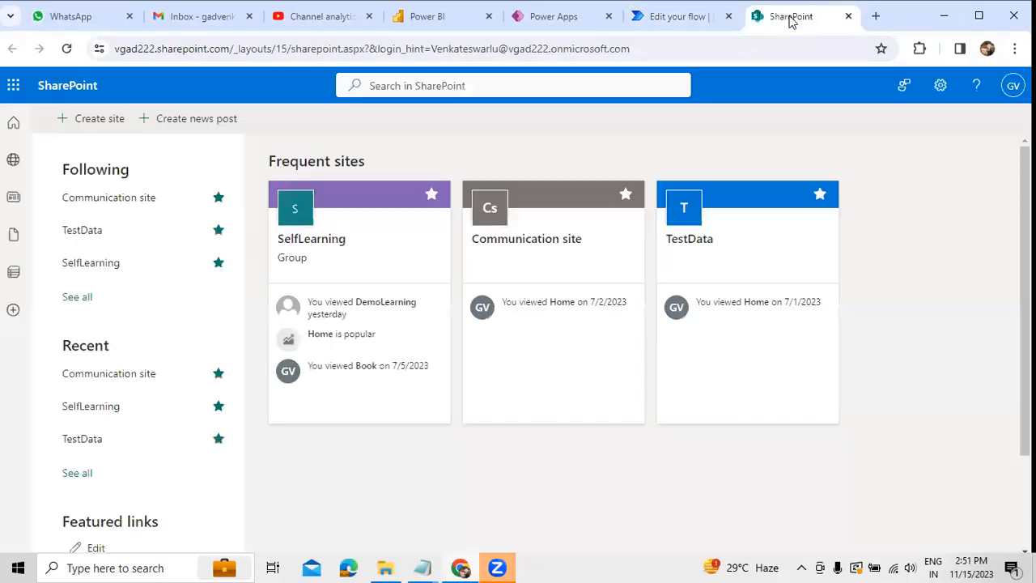
{"action": "left_click", "coordinate": [113, 278]}
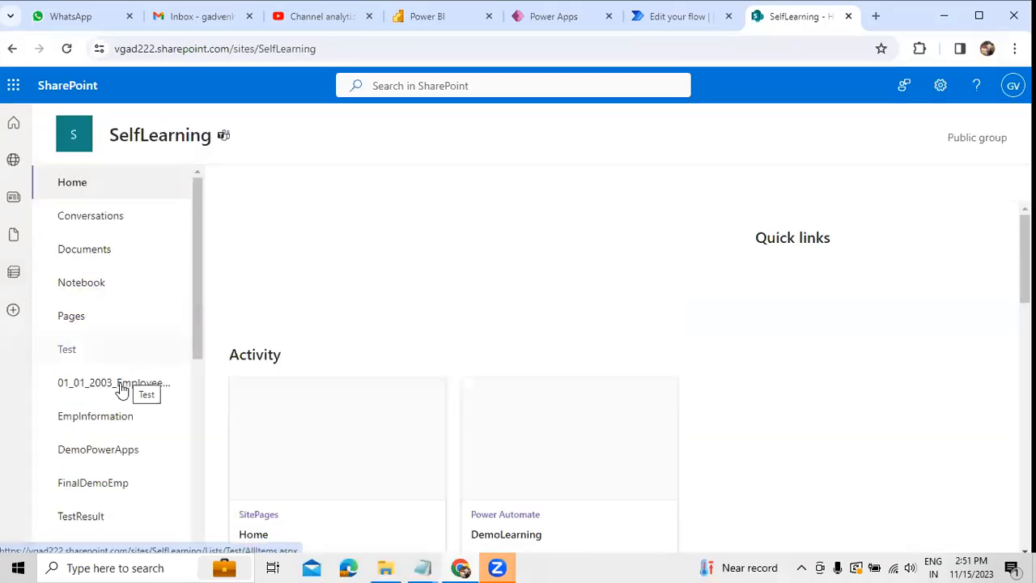
{"action": "scroll", "coordinate": [109, 432], "scroll_direction": "down", "scroll_amount": 2}
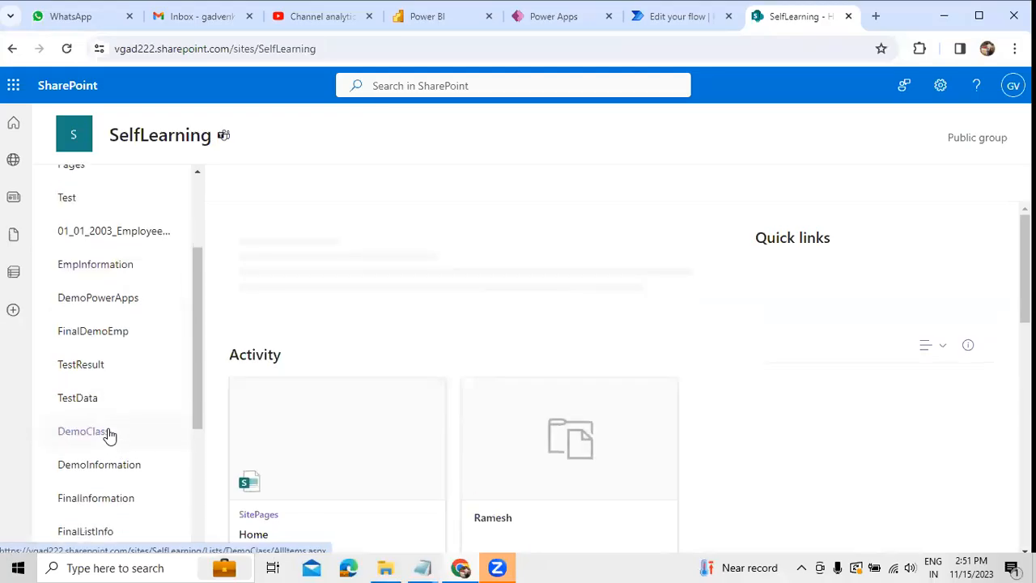
{"action": "scroll", "coordinate": [118, 375], "scroll_direction": "up", "scroll_amount": 2}
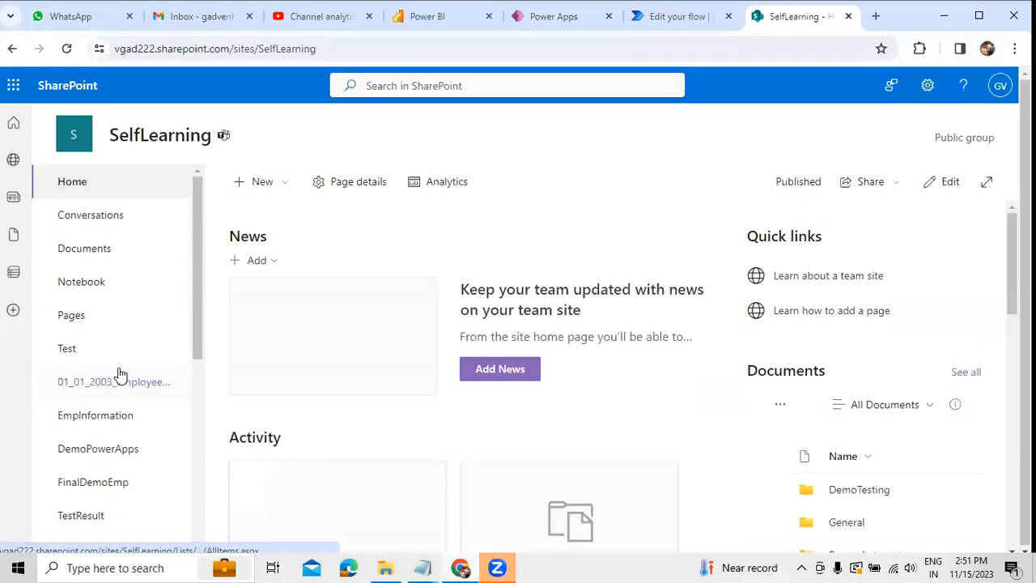
Step: Open the 11_10_2023 list of the SelfLearning site from the recent lists
{"action": "left_click", "coordinate": [15, 275]}
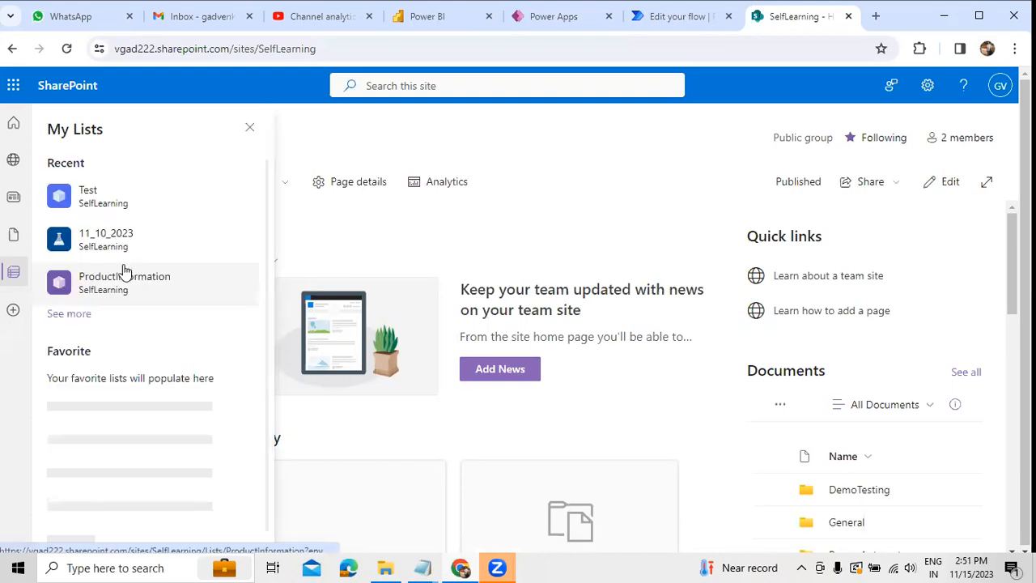
{"action": "left_click", "coordinate": [118, 240]}
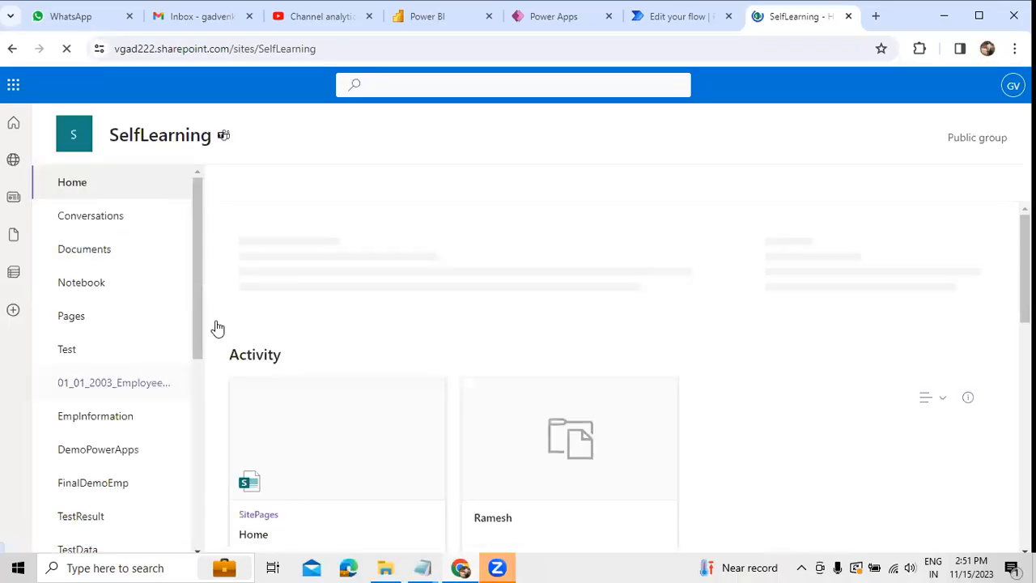
{"action": "scroll", "coordinate": [361, 317], "scroll_direction": "down", "scroll_amount": 1}
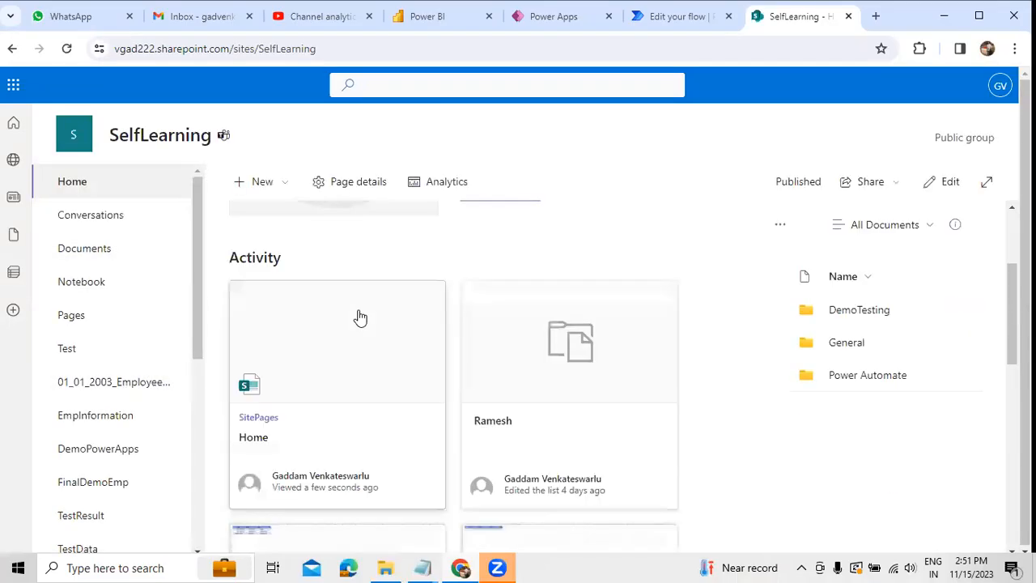
{"action": "scroll", "coordinate": [361, 316], "scroll_direction": "down", "scroll_amount": 5}
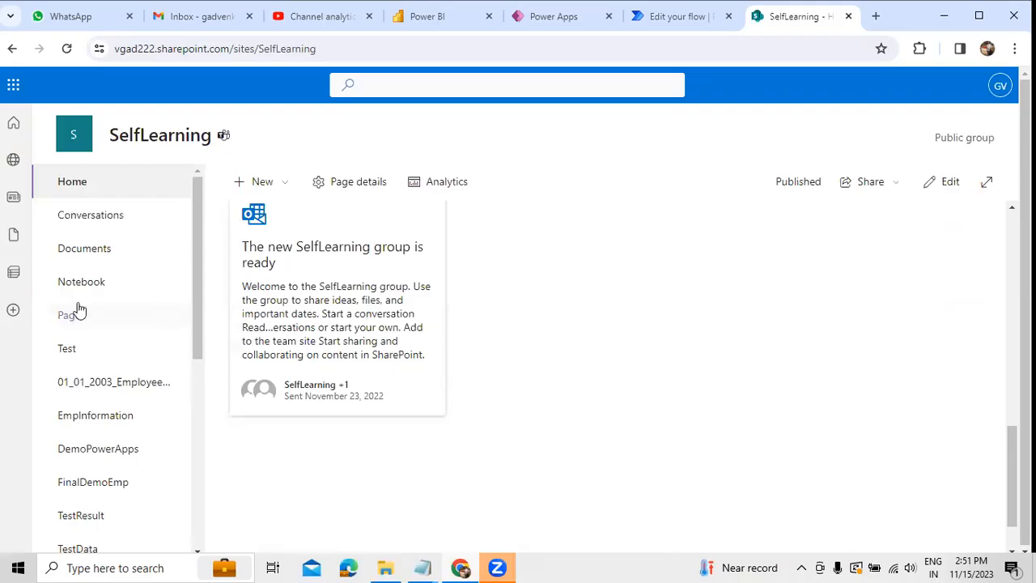
{"action": "left_click", "coordinate": [24, 277]}
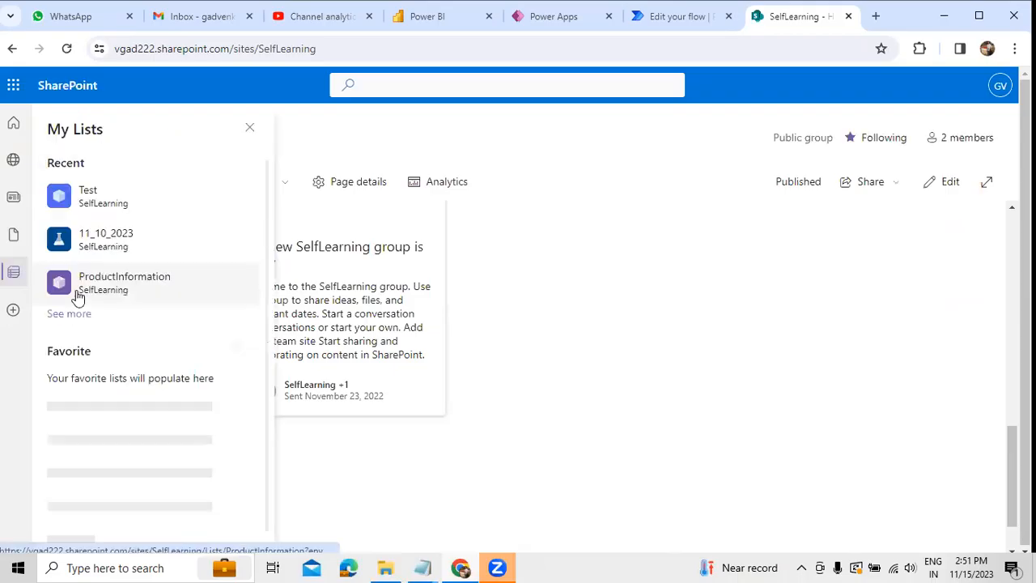
{"action": "left_click", "coordinate": [95, 237]}
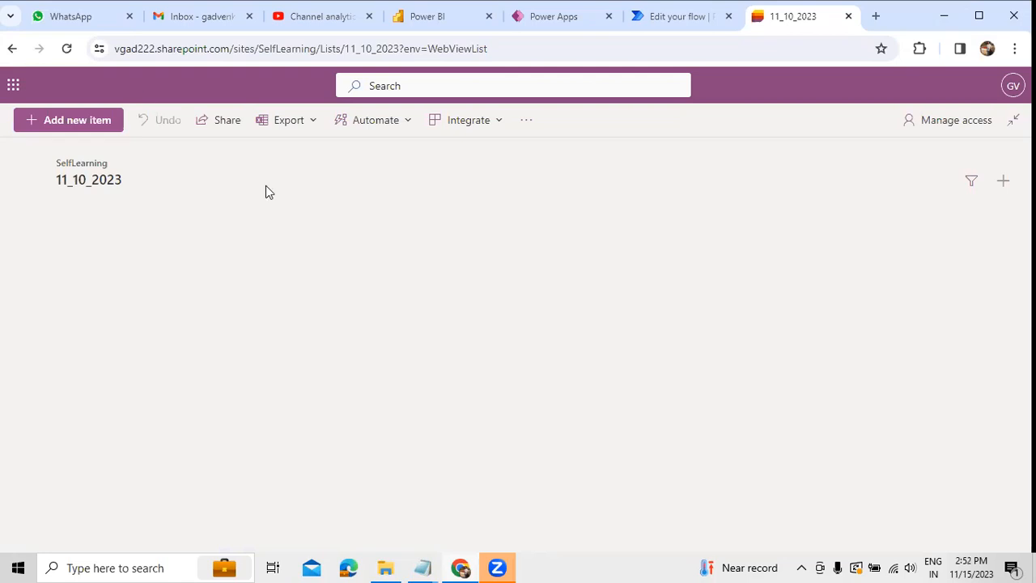
Step: Reload the 11_10_2023 list to check its columns, and return to the flow editor
{"action": "left_click", "coordinate": [68, 49]}
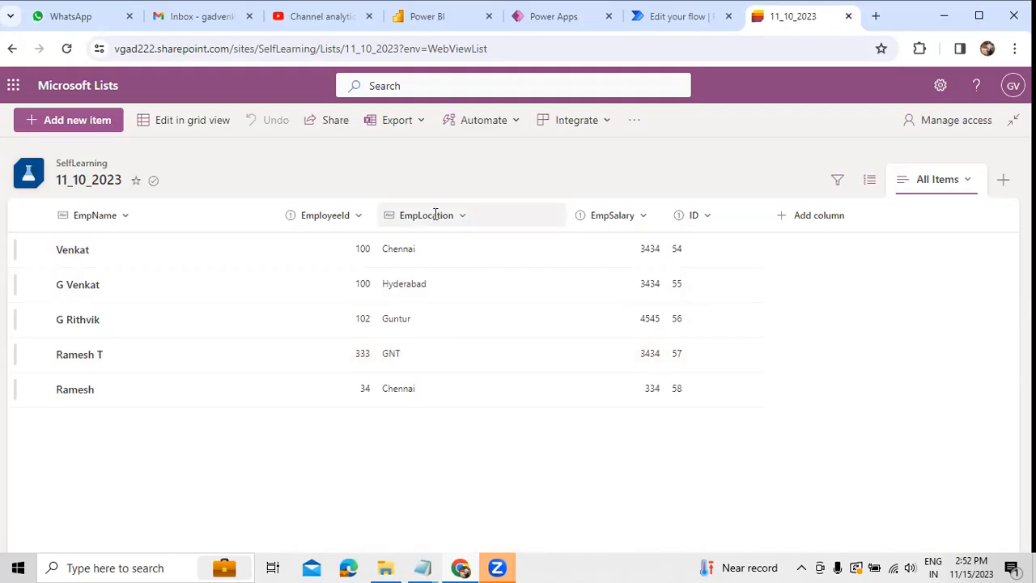
{"action": "key", "text": "ctrl+shift+Tab"}
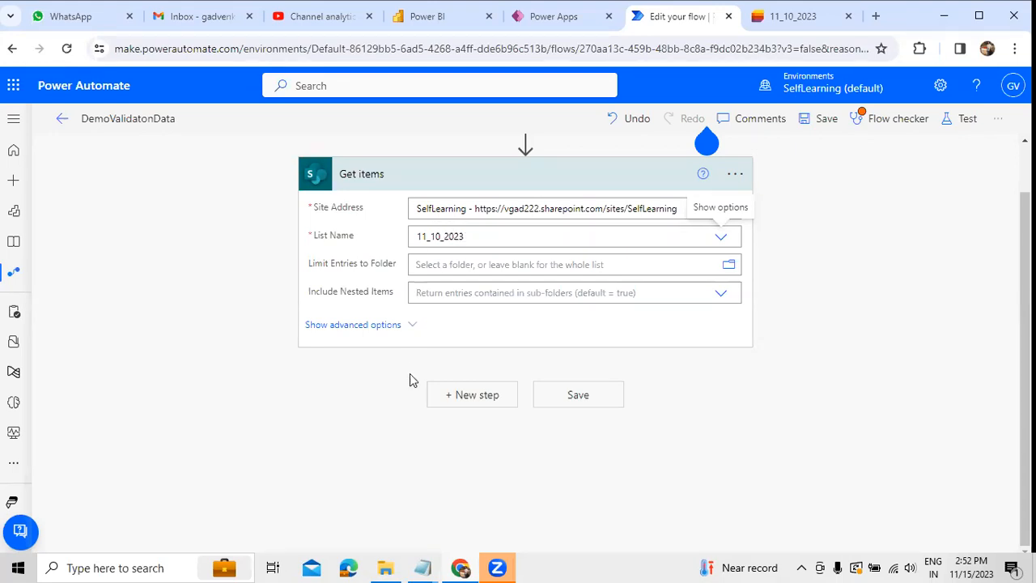
Step: Add a Create CSV table action from the Data Operation connector after Get items
{"action": "left_click", "coordinate": [472, 397]}
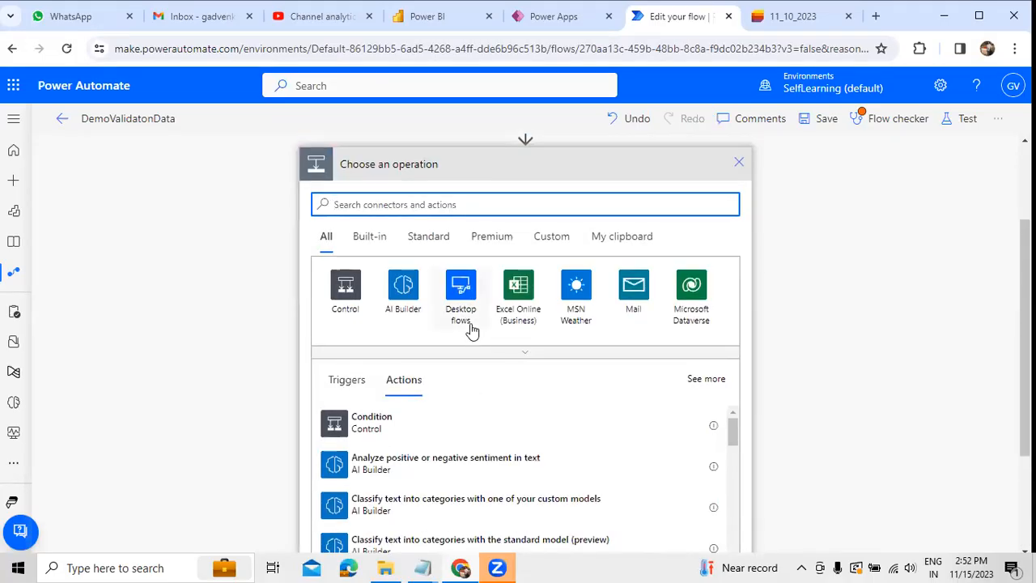
{"action": "type", "text": "dreate t"}
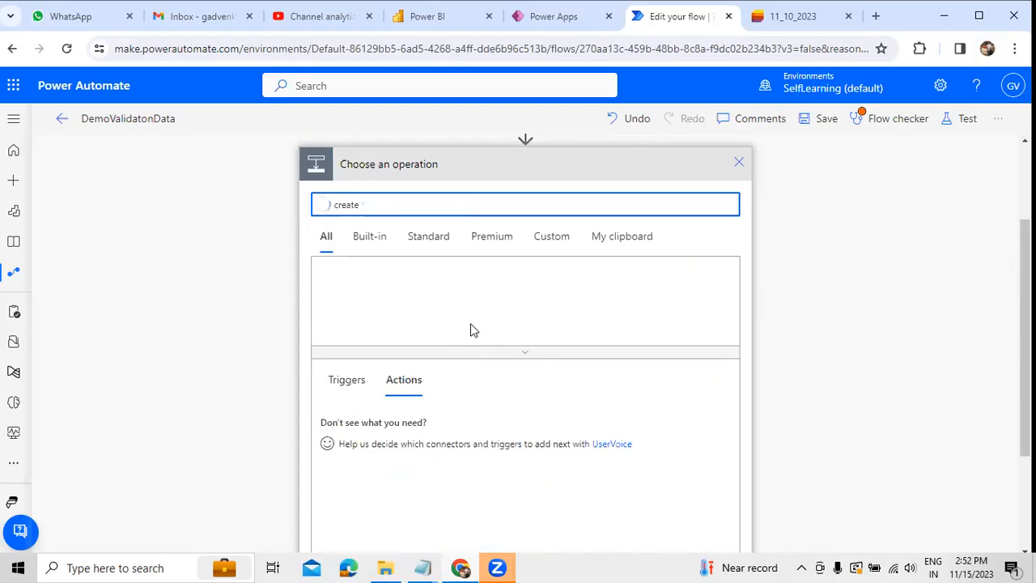
{"action": "key", "text": "ctrl+a"}
{"action": "key", "text": "BackSpace"}
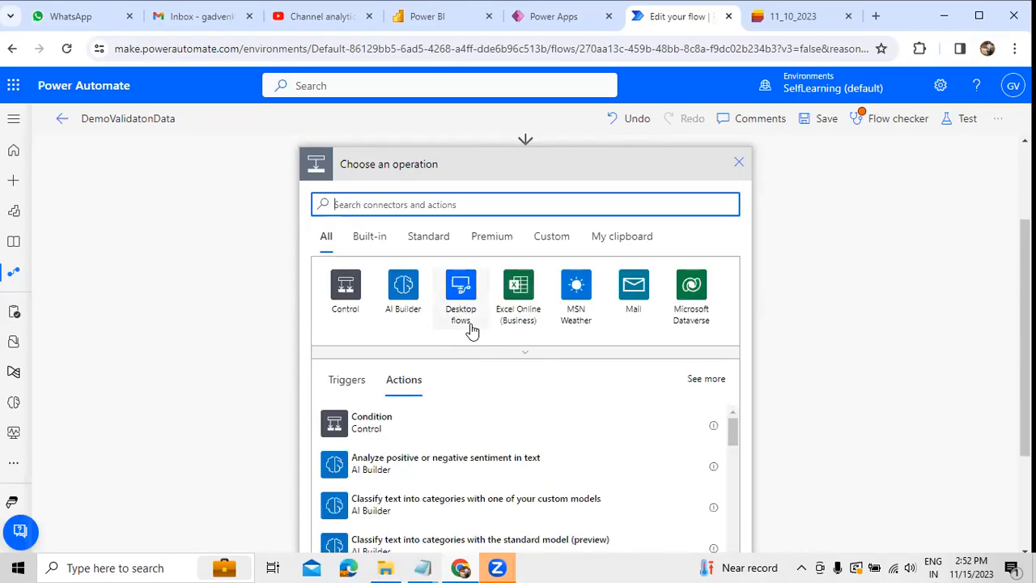
{"action": "type", "text": "data operation"}
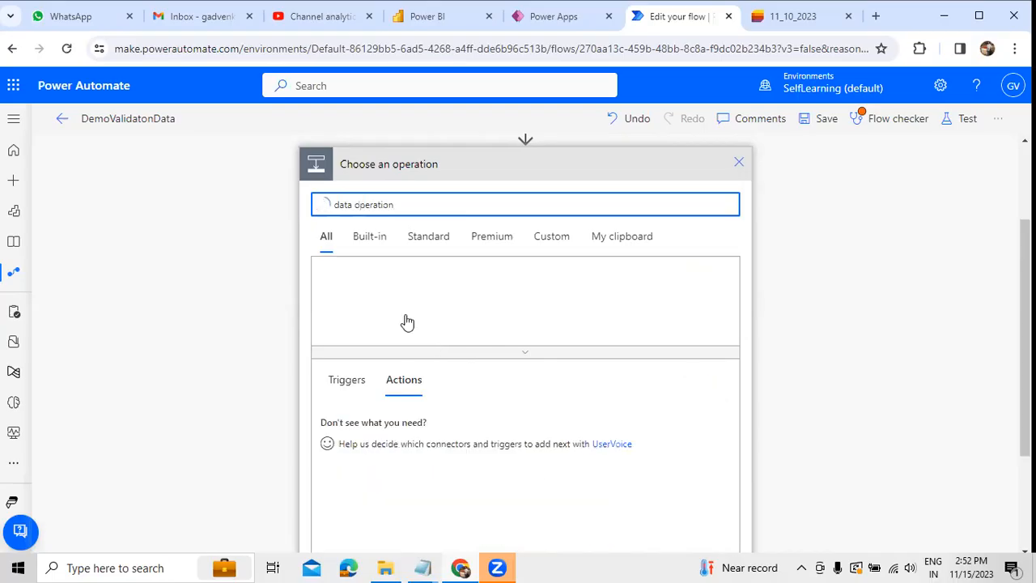
{"action": "left_click", "coordinate": [397, 308]}
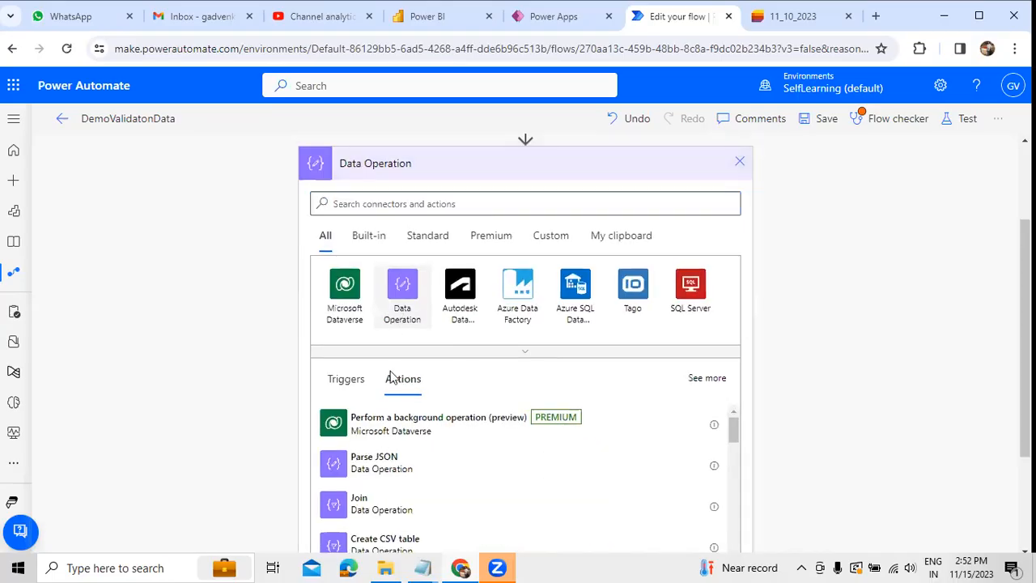
{"action": "scroll", "coordinate": [397, 348], "scroll_direction": "down", "scroll_amount": 3}
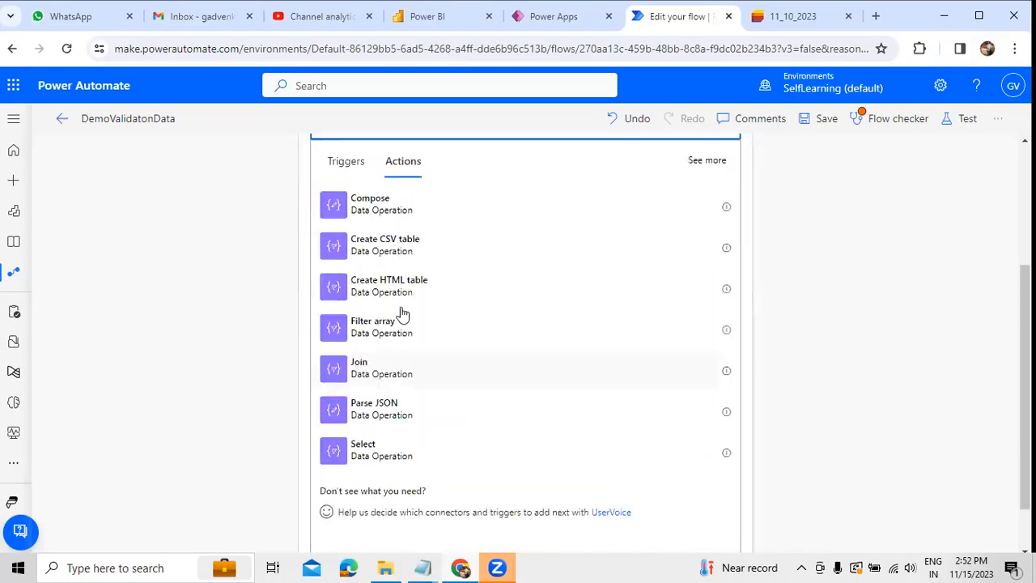
{"action": "left_click", "coordinate": [417, 256]}
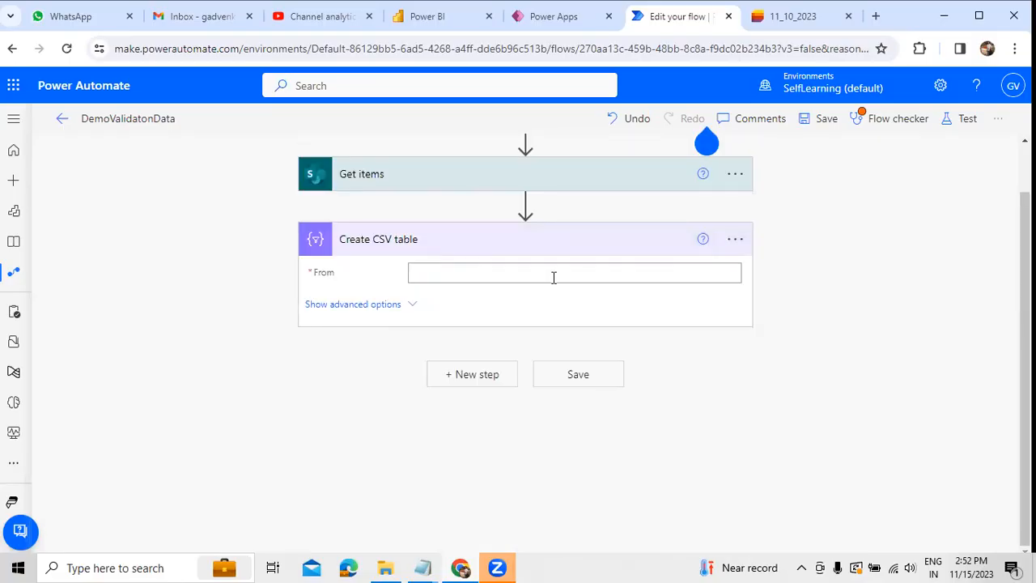
Step: Set the CSV table's source to the Get items value output and its columns to Custom
{"action": "left_click", "coordinate": [413, 304]}
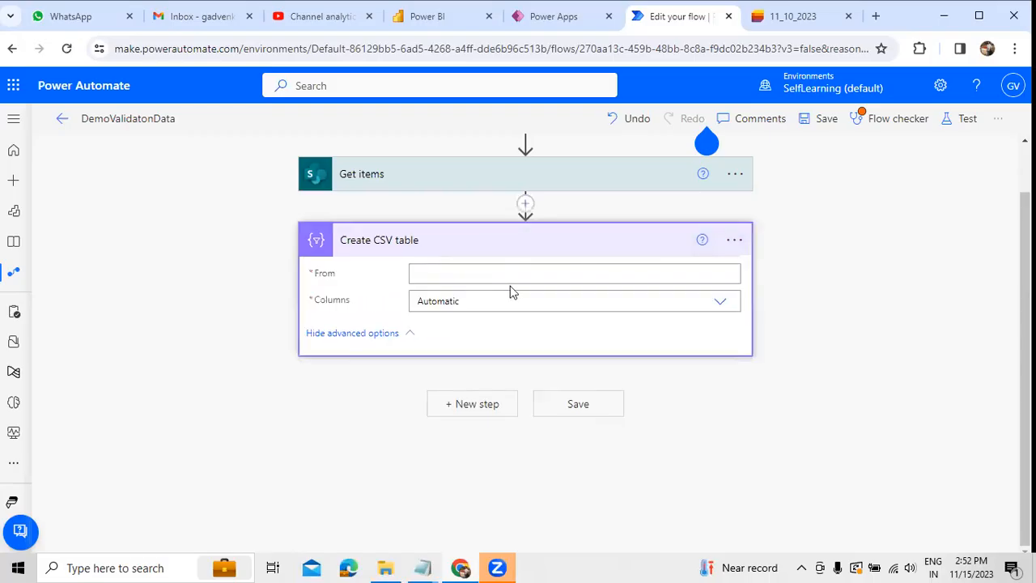
{"action": "left_click", "coordinate": [601, 270]}
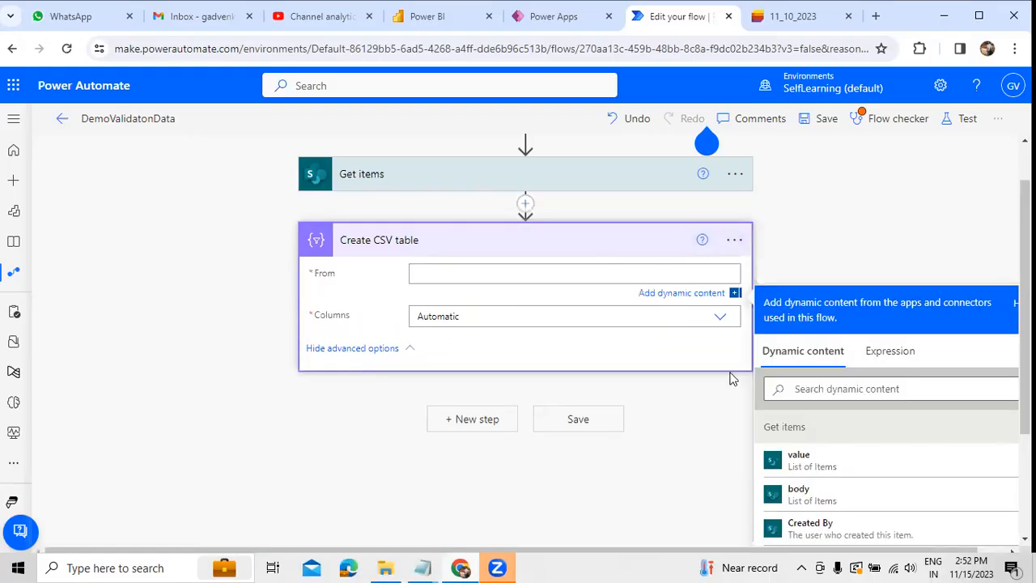
{"action": "left_click", "coordinate": [799, 458]}
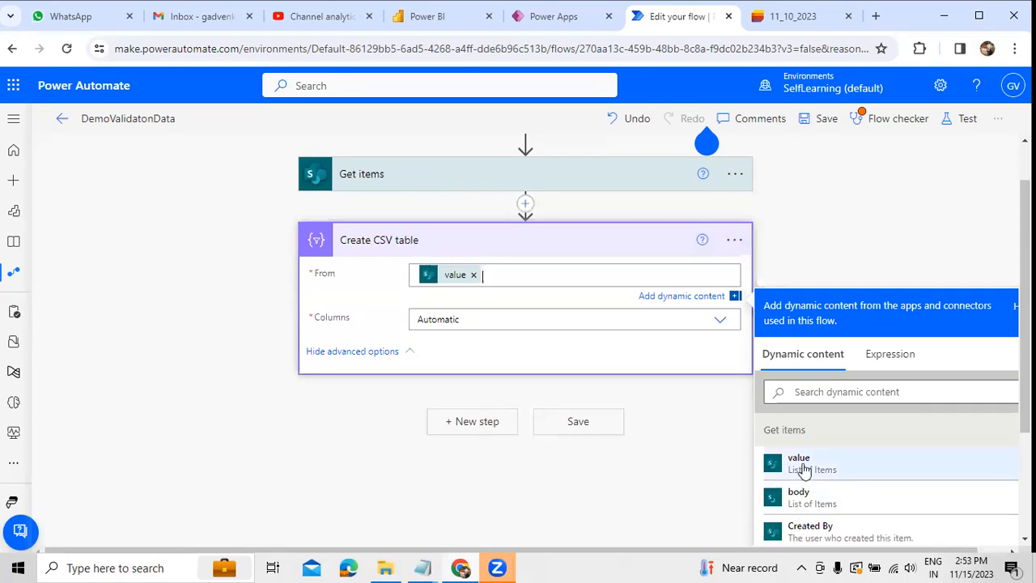
{"action": "left_click", "coordinate": [446, 319]}
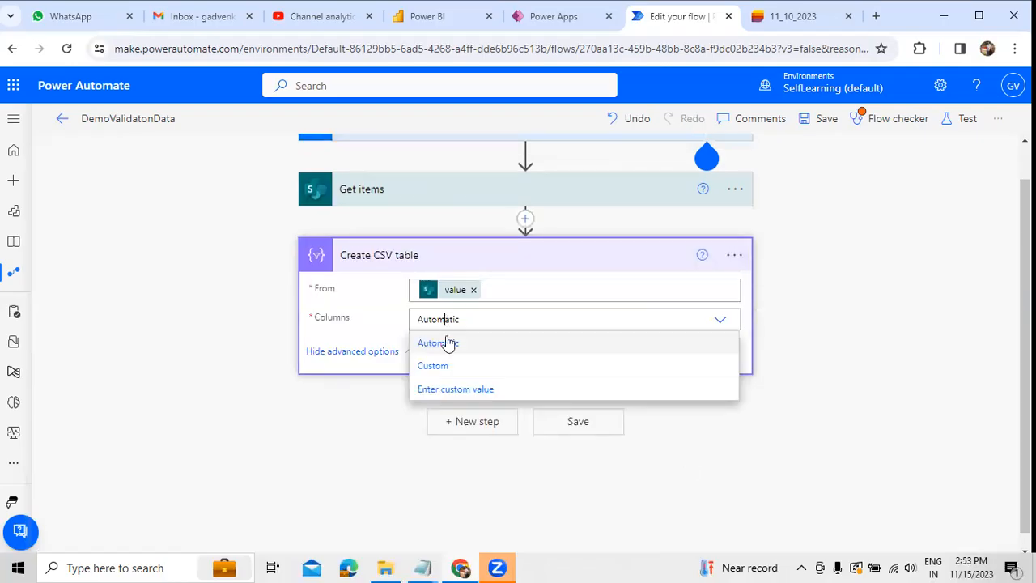
{"action": "left_click", "coordinate": [452, 379]}
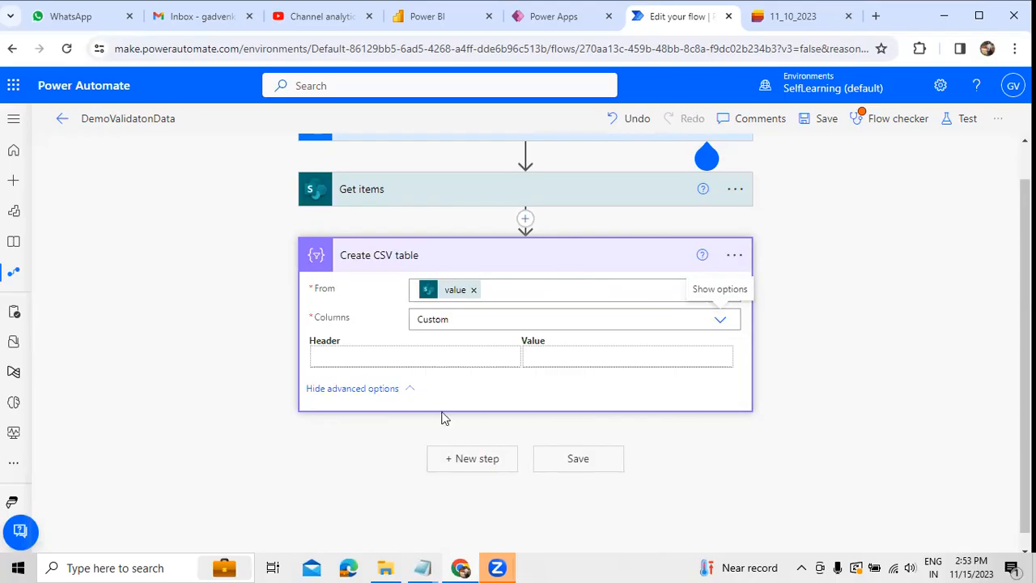
Step: Enter EmpId as the header of the first custom column
{"action": "left_click", "coordinate": [412, 360]}
{"action": "type", "text": "EmP"}
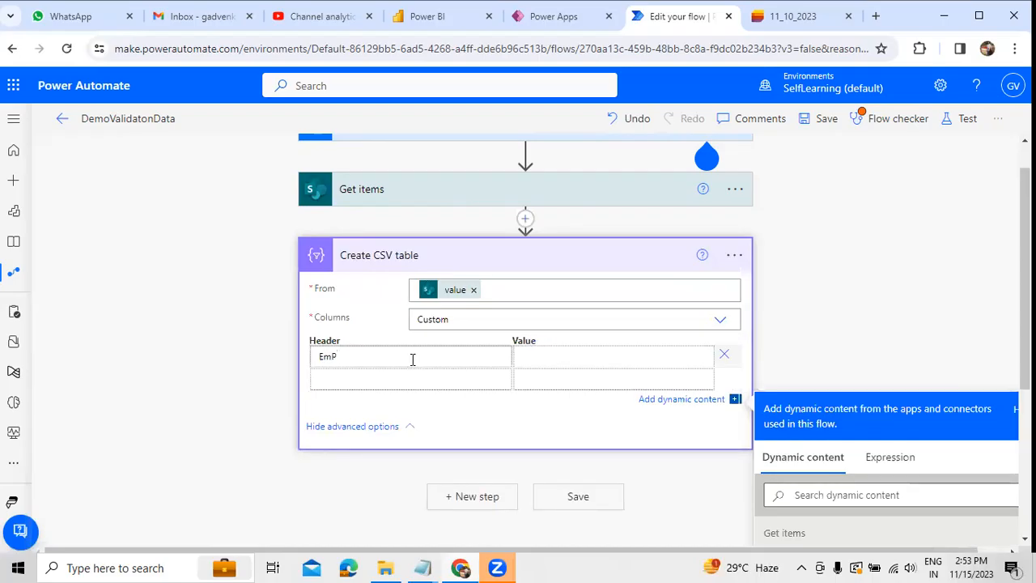
{"action": "key", "text": "BackSpace"}
{"action": "type", "text": "pId"}
{"action": "key", "text": "Tab"}
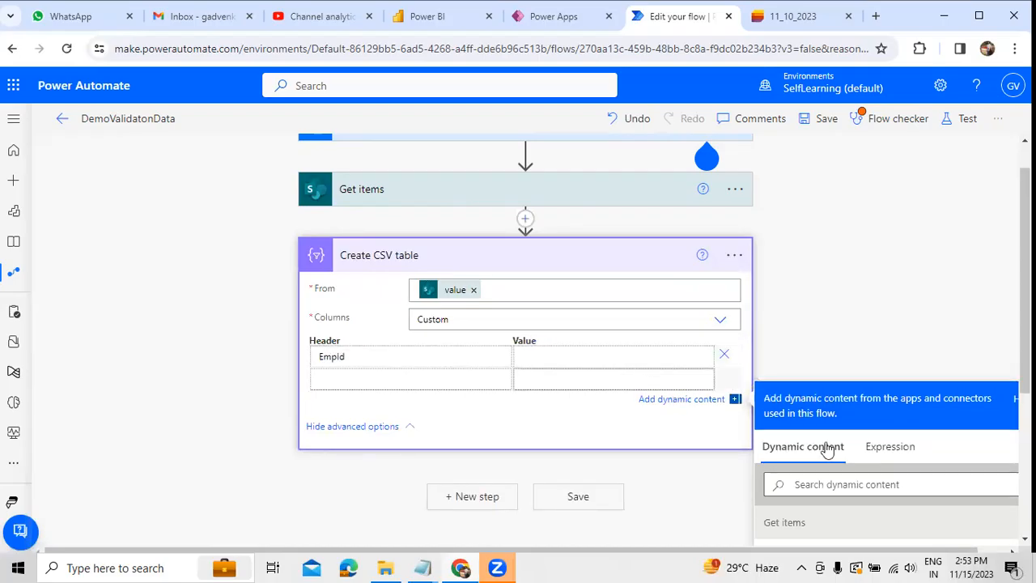
Step: Give the EmpId column the expression item()?['EmployeeId'], checking the column name against the SharePoint list
{"action": "left_click", "coordinate": [888, 447]}
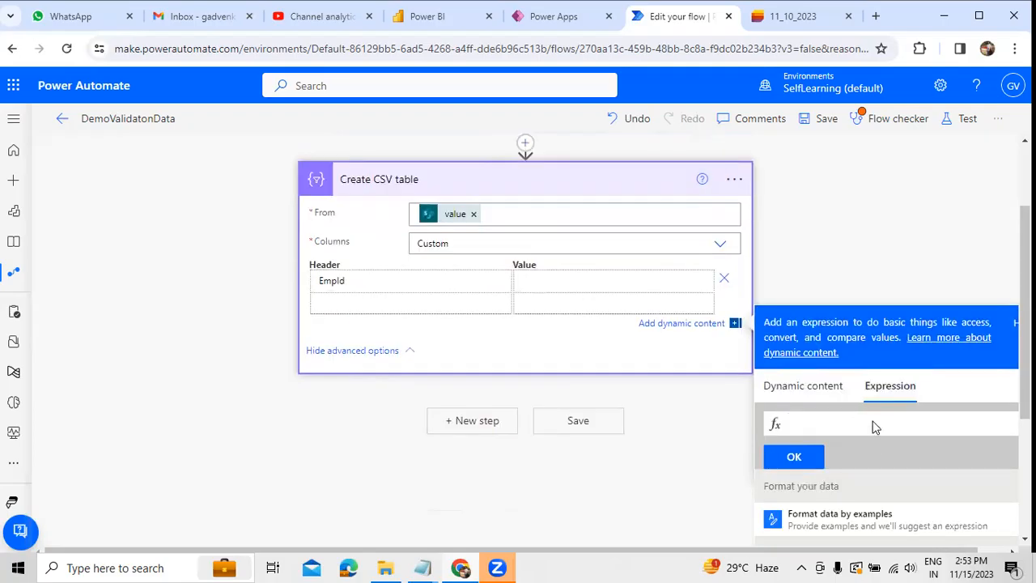
{"action": "left_click", "coordinate": [854, 423]}
{"action": "type", "text": "it"}
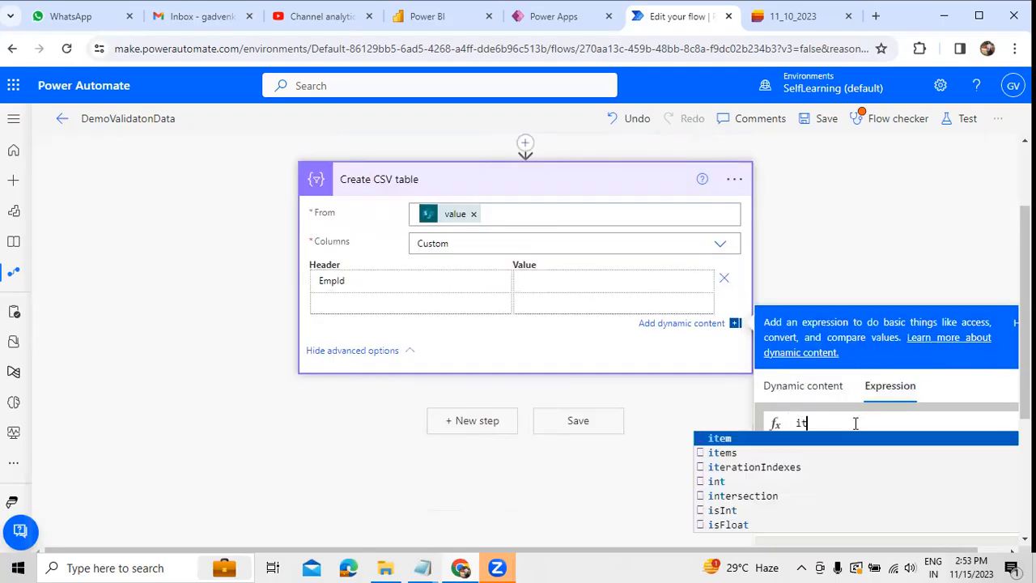
{"action": "type", "text": "em()?[]"}
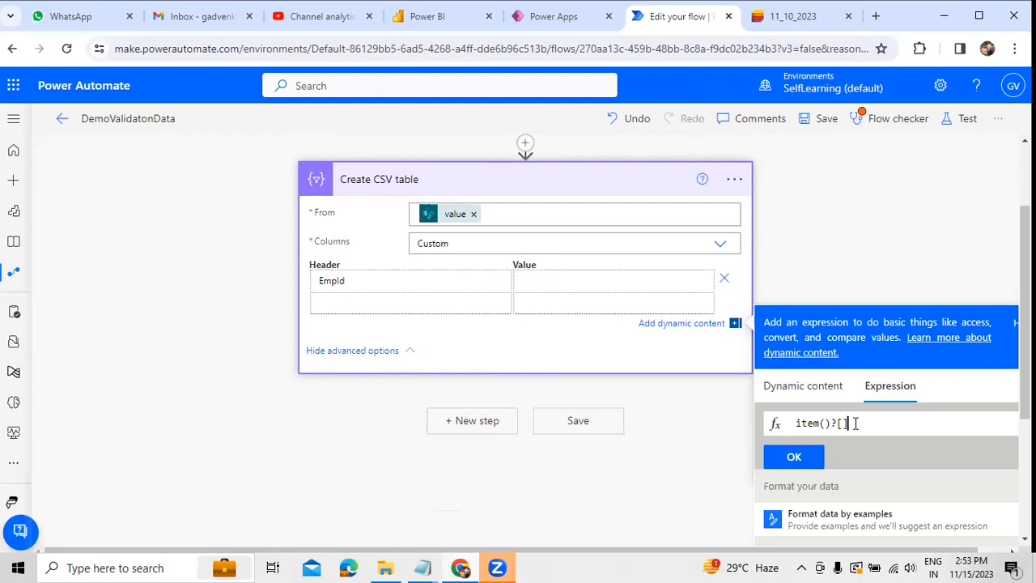
{"action": "type", "text": "'EmployeeId"}
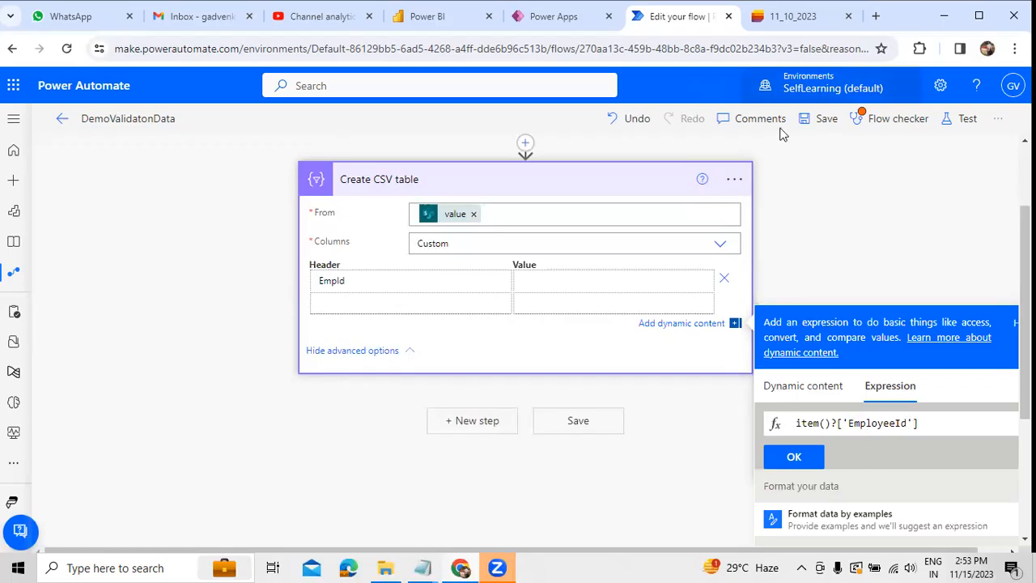
{"action": "left_click", "coordinate": [793, 16]}
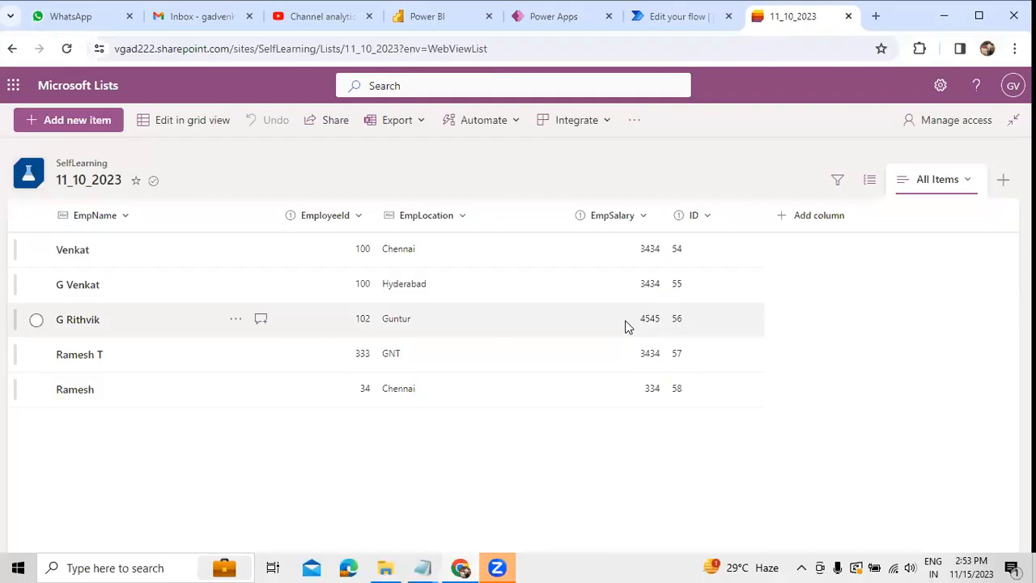
{"action": "left_click", "coordinate": [679, 16]}
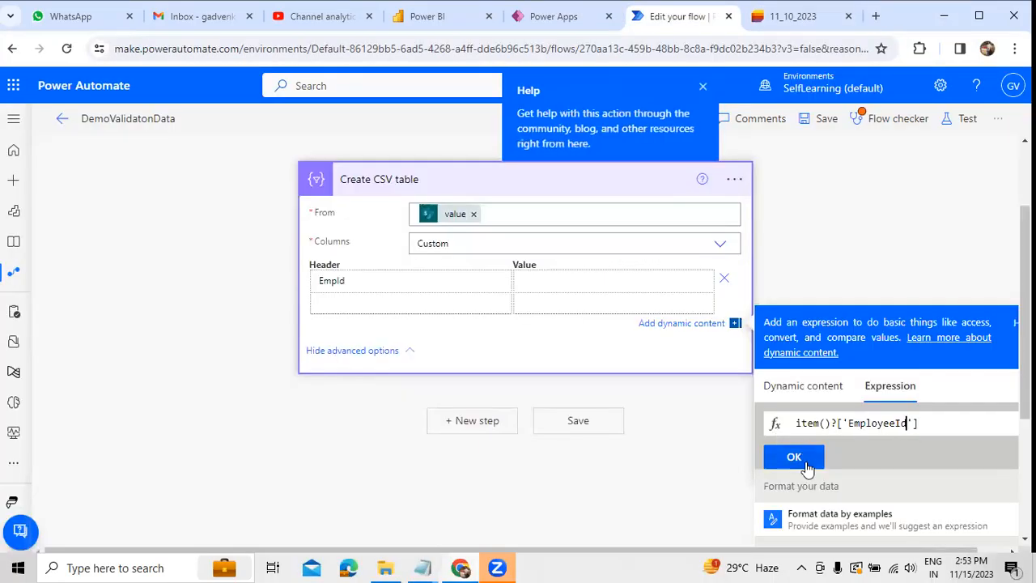
{"action": "left_click", "coordinate": [805, 462]}
Step: Add a second column with the header EmpName and an item()?[] expression as its value
{"action": "left_click", "coordinate": [424, 303]}
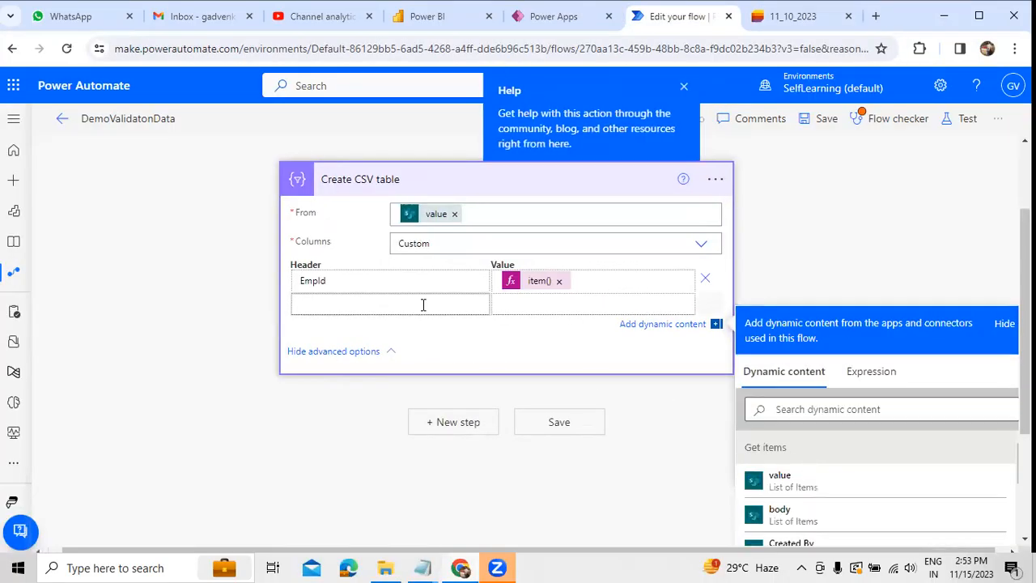
{"action": "type", "text": "EmpName"}
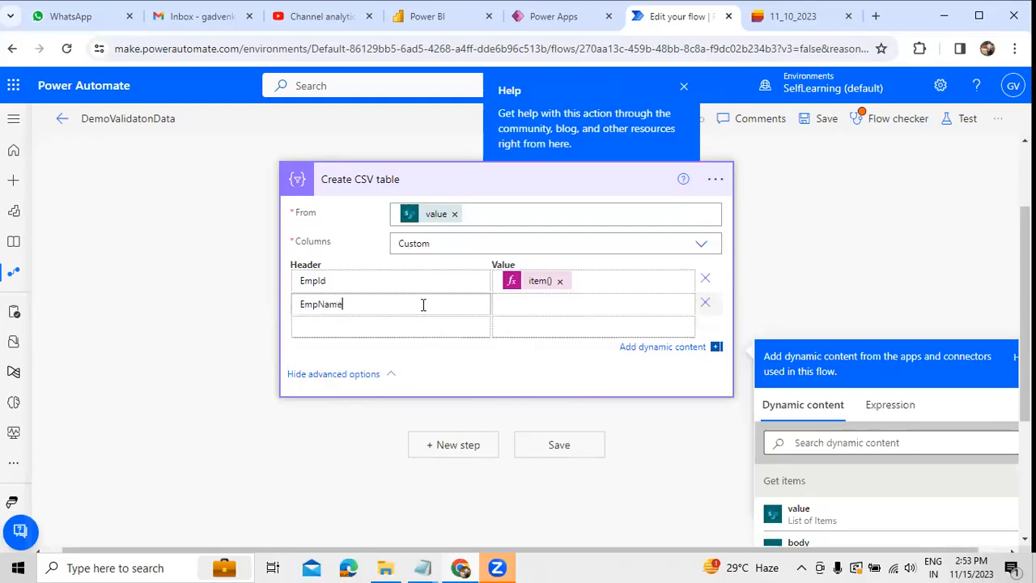
{"action": "key", "text": "Tab"}
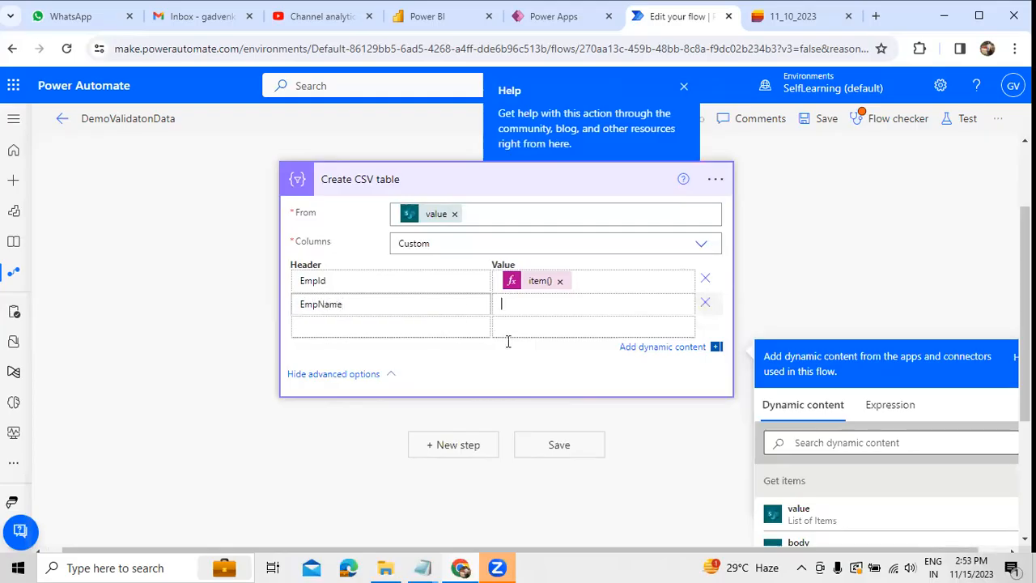
{"action": "left_click", "coordinate": [884, 406]}
{"action": "type", "text": "item"}
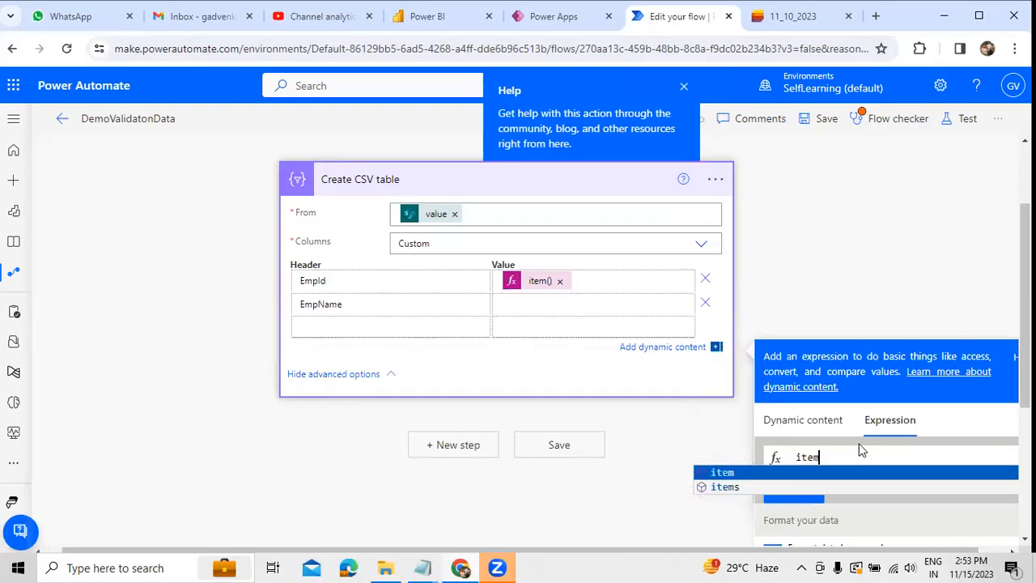
{"action": "type", "text": "()?[]"}
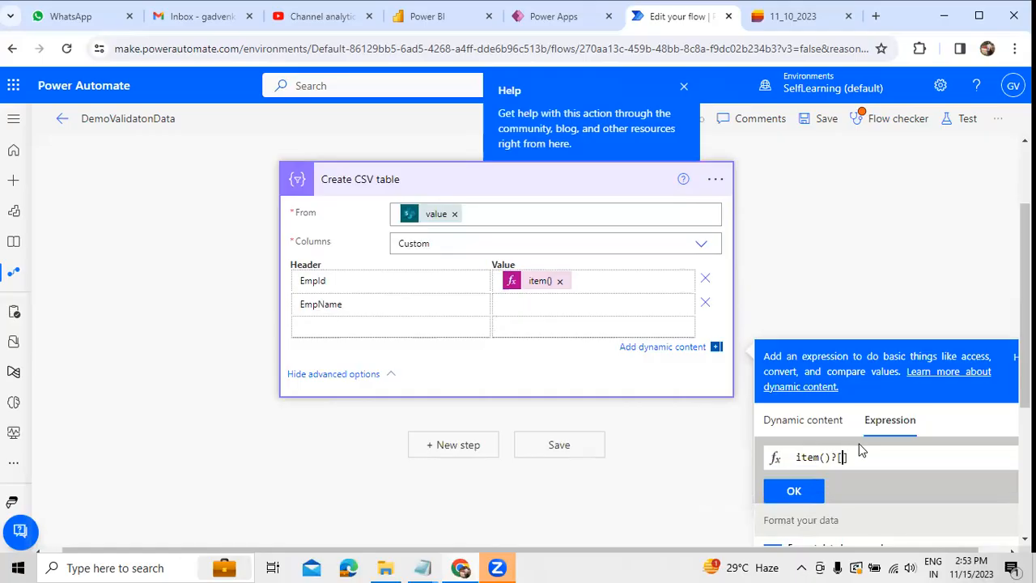
{"action": "type", "text": "'Ri"}
{"action": "key", "text": "BackSpace"}
{"action": "key", "text": "BackSpace"}
{"action": "left_click", "coordinate": [792, 491]}
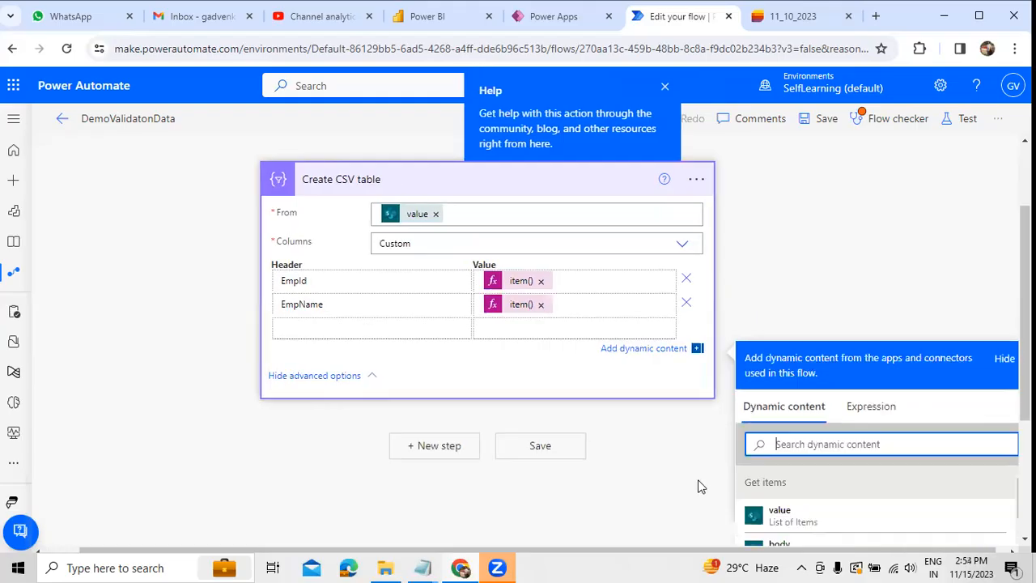
Step: Add a third column with the header EmpLocation and the expression item()?['EmpLocation'] as its value
{"action": "left_click", "coordinate": [363, 325]}
{"action": "type", "text": "EmpLocation"}
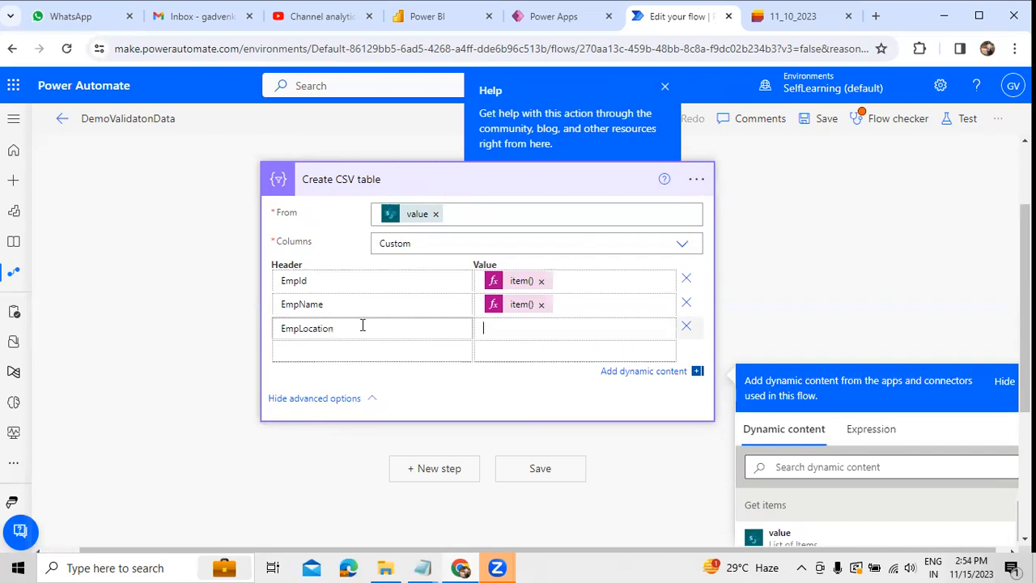
{"action": "left_click", "coordinate": [872, 441]}
{"action": "type", "text": "item()?[]"}
{"action": "key", "text": "Left"}
{"action": "type", "text": "'EmpLocation"}
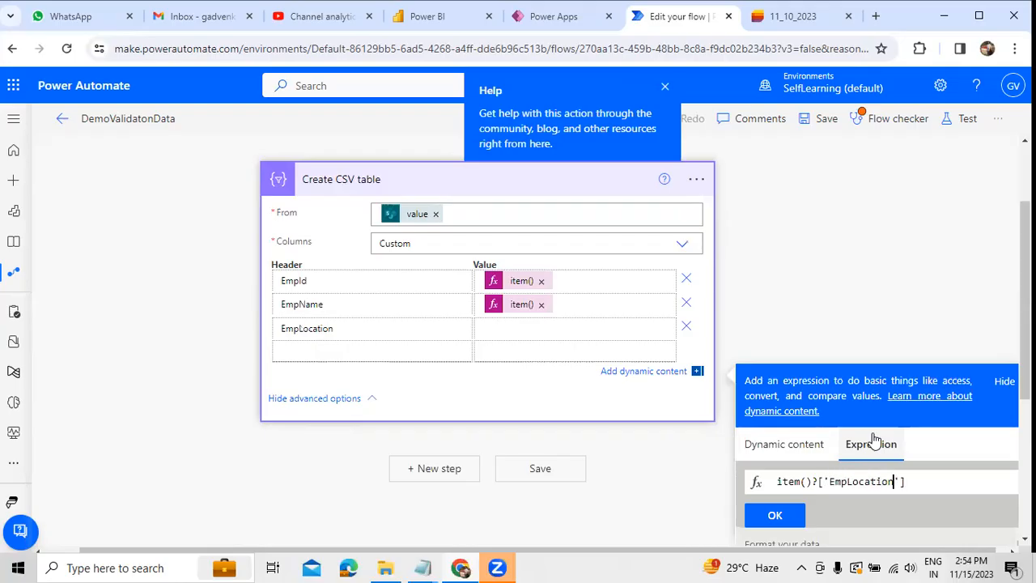
{"action": "left_click", "coordinate": [775, 514]}
Step: Add a fourth column with the header EmpSalary and the expression item()?['EmpSalary'] as its value
{"action": "left_click", "coordinate": [377, 354]}
{"action": "type", "text": "Em"}
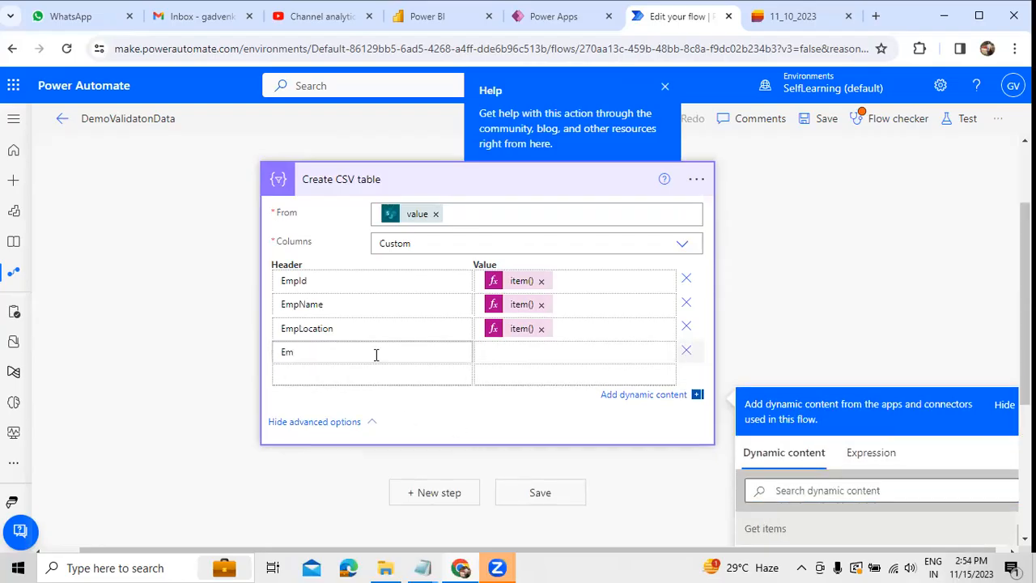
{"action": "type", "text": "pSalary"}
{"action": "left_click", "coordinate": [861, 457]}
{"action": "type", "text": "item()?[]"}
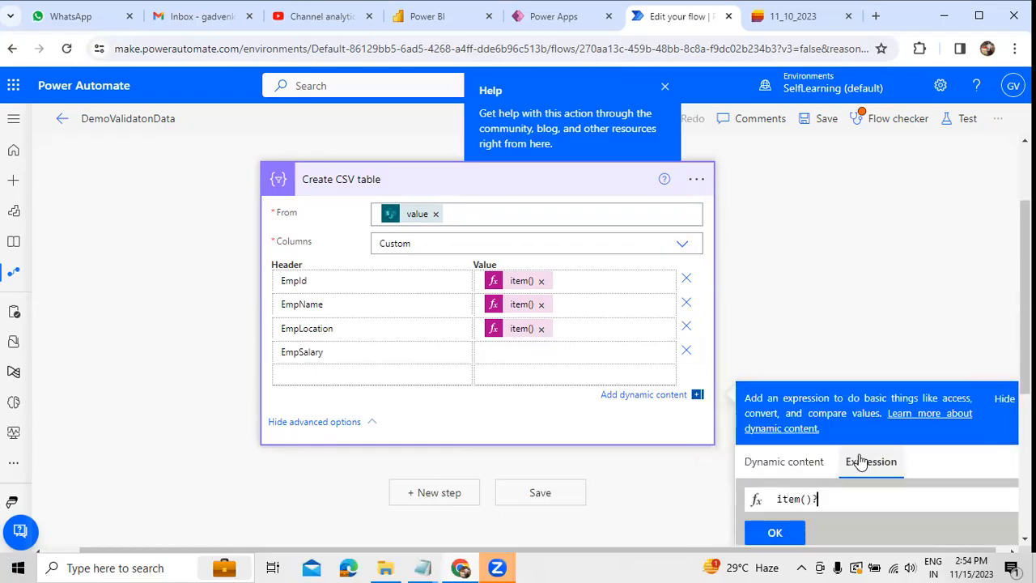
{"action": "key", "text": "Left"}
{"action": "type", "text": "'EmpSalary"}
{"action": "left_click", "coordinate": [779, 534]}
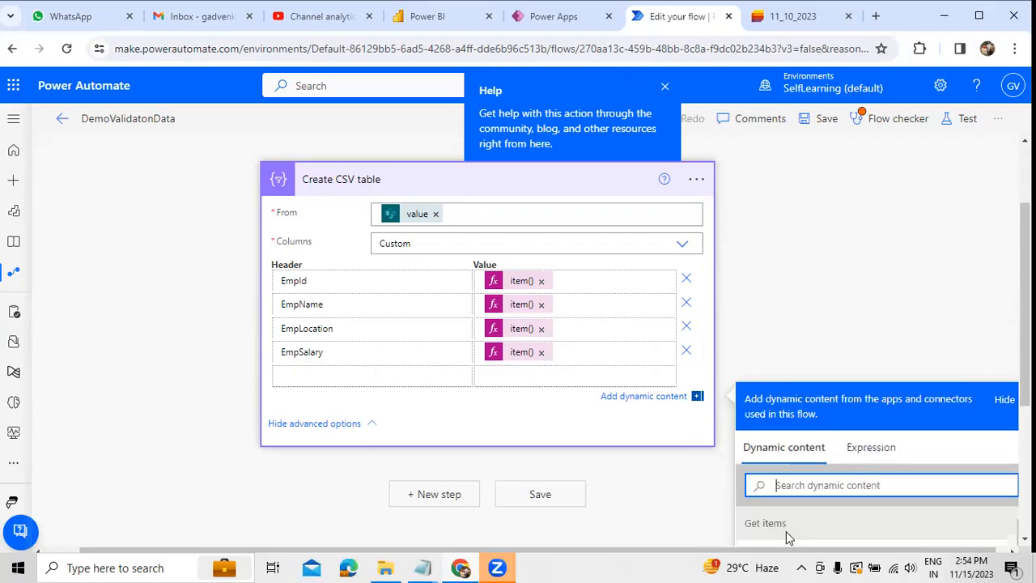
{"action": "left_click", "coordinate": [828, 328]}
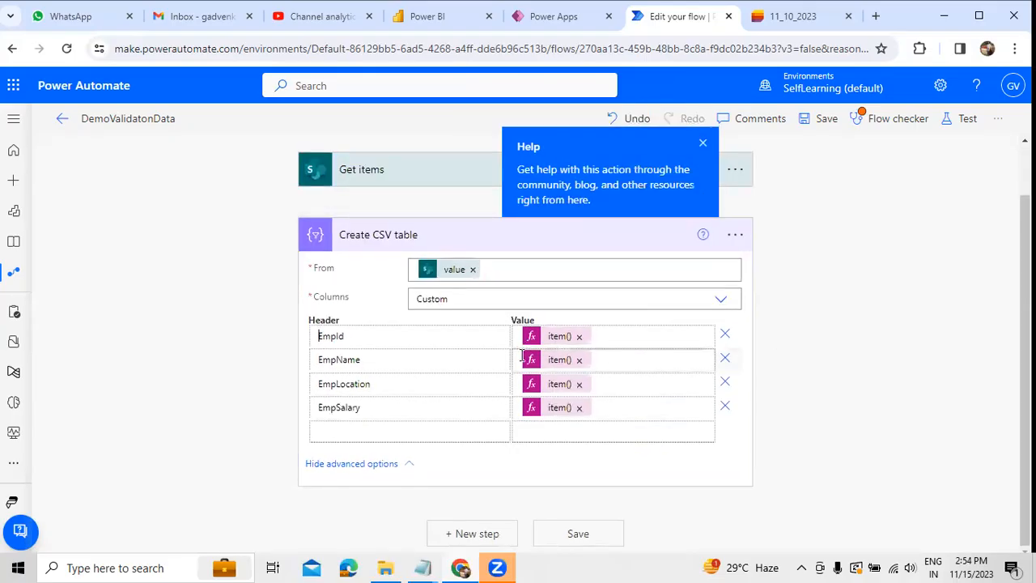
Step: Add a Compose data operation after the Create CSV table action
{"action": "left_click", "coordinate": [427, 243]}
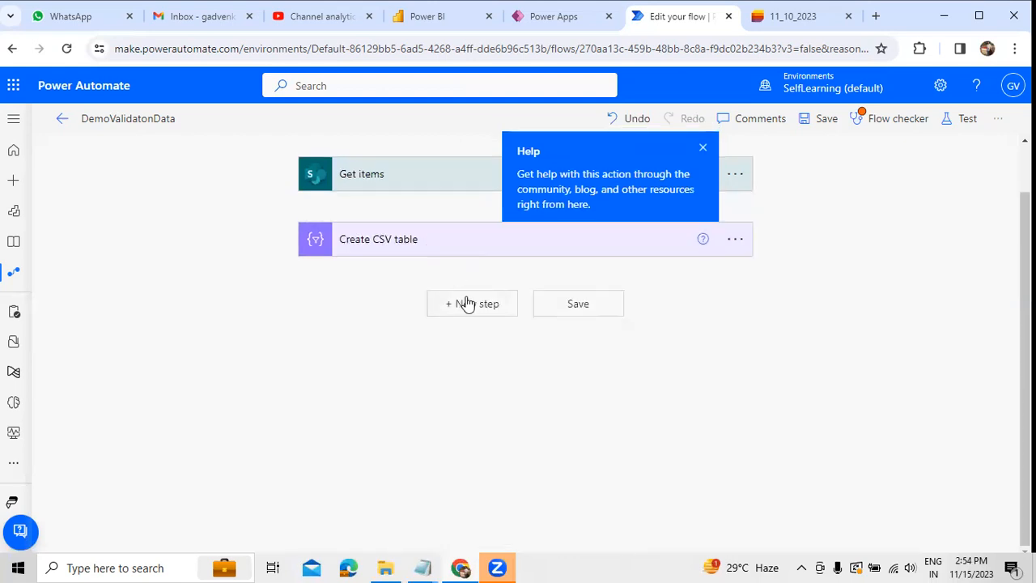
{"action": "left_click", "coordinate": [468, 304]}
{"action": "type", "text": "Data Operation"}
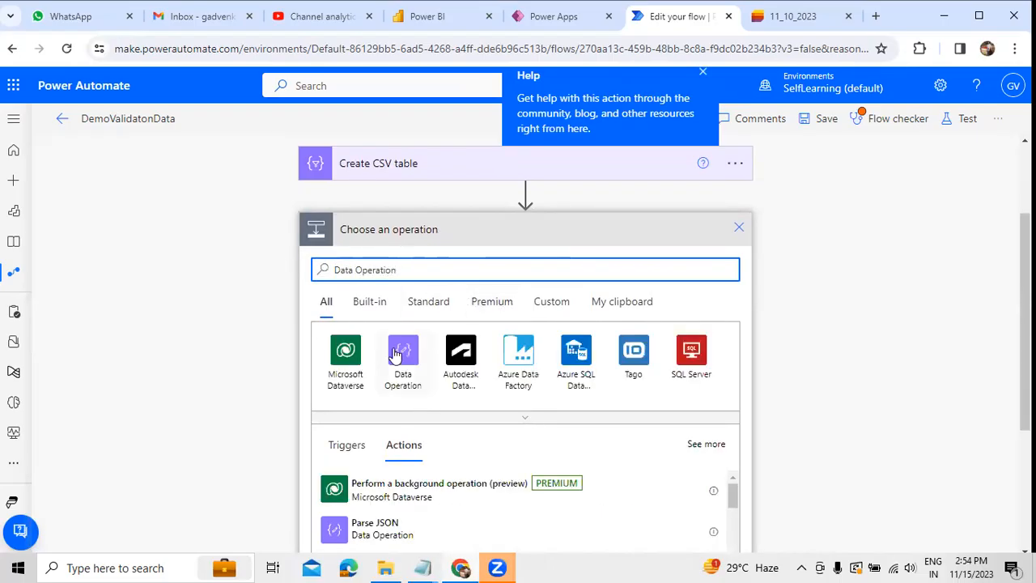
{"action": "left_click", "coordinate": [398, 354]}
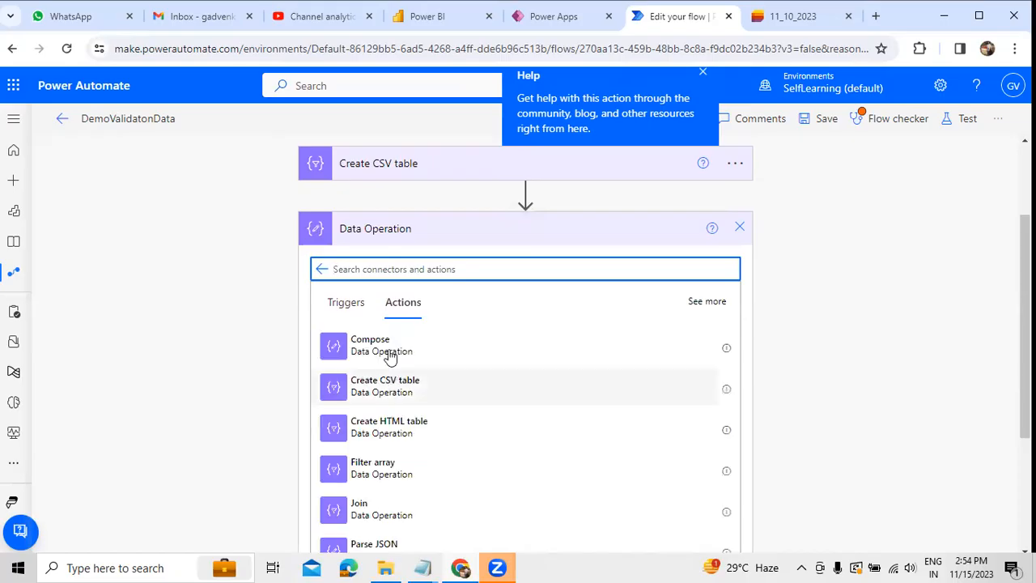
{"action": "left_click", "coordinate": [390, 355]}
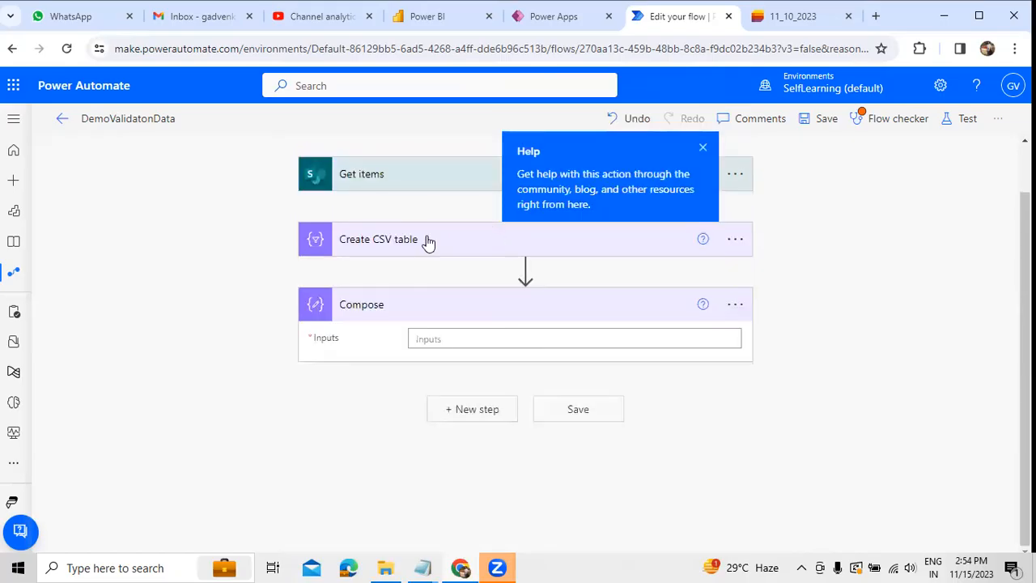
Step: Set the Compose inputs to the Output of Create CSV table and dismiss the help callout
{"action": "left_click", "coordinate": [441, 340]}
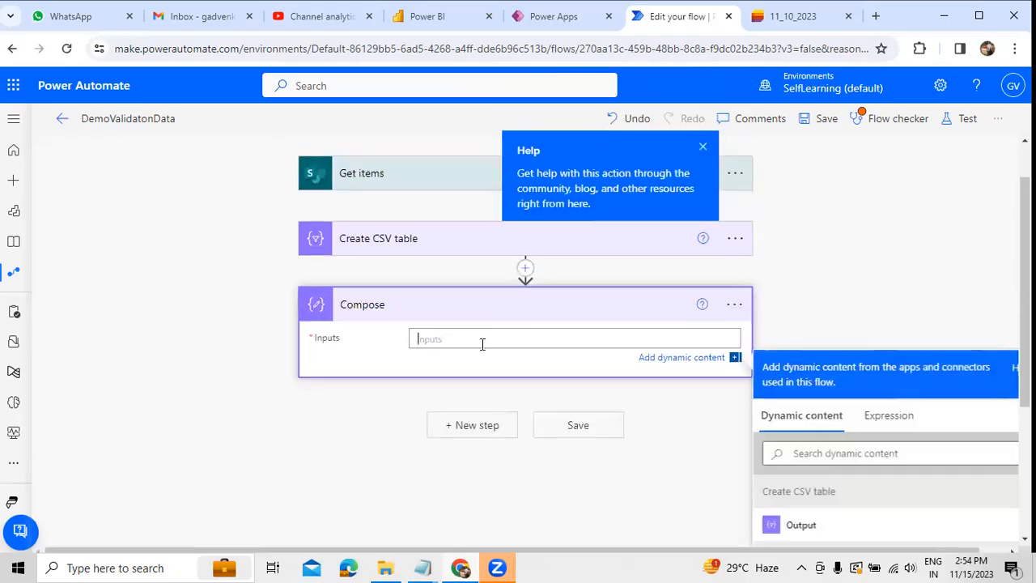
{"action": "scroll", "coordinate": [810, 519], "scroll_direction": "down", "scroll_amount": 1}
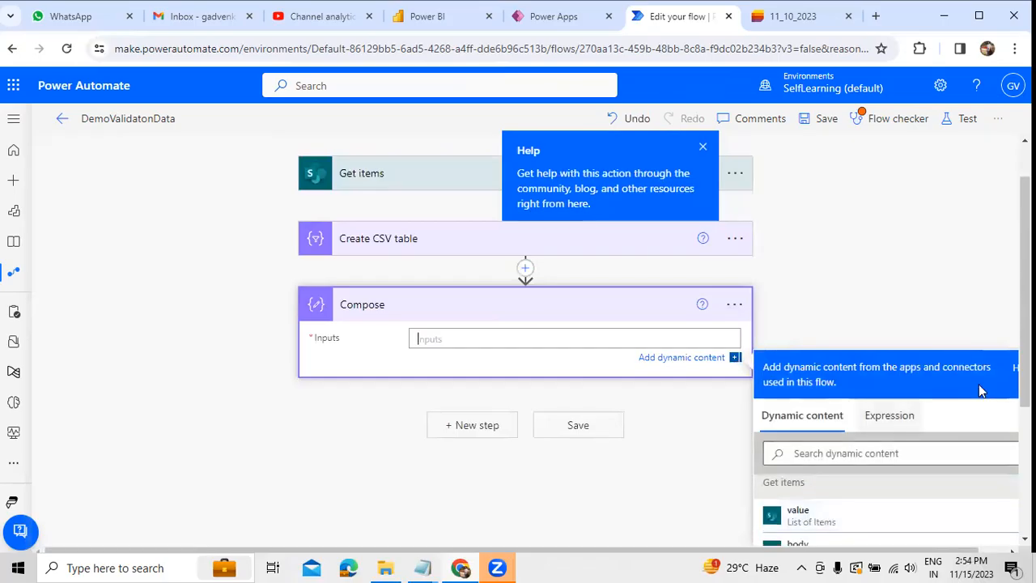
{"action": "scroll", "coordinate": [910, 381], "scroll_direction": "down", "scroll_amount": 2}
{"action": "scroll", "coordinate": [916, 365], "scroll_direction": "up", "scroll_amount": 1}
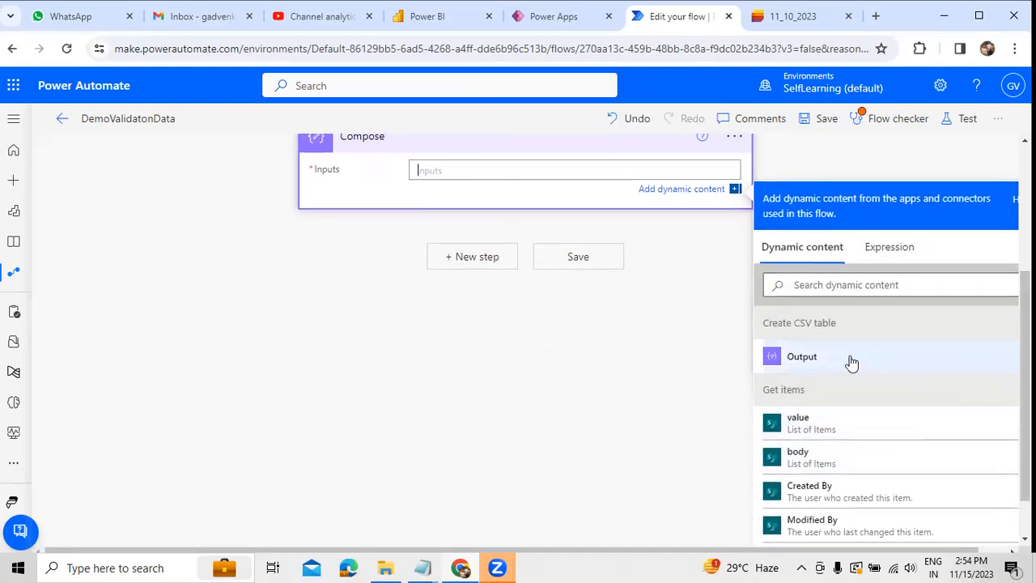
{"action": "left_click", "coordinate": [794, 360]}
{"action": "scroll", "coordinate": [542, 389], "scroll_direction": "up", "scroll_amount": 3}
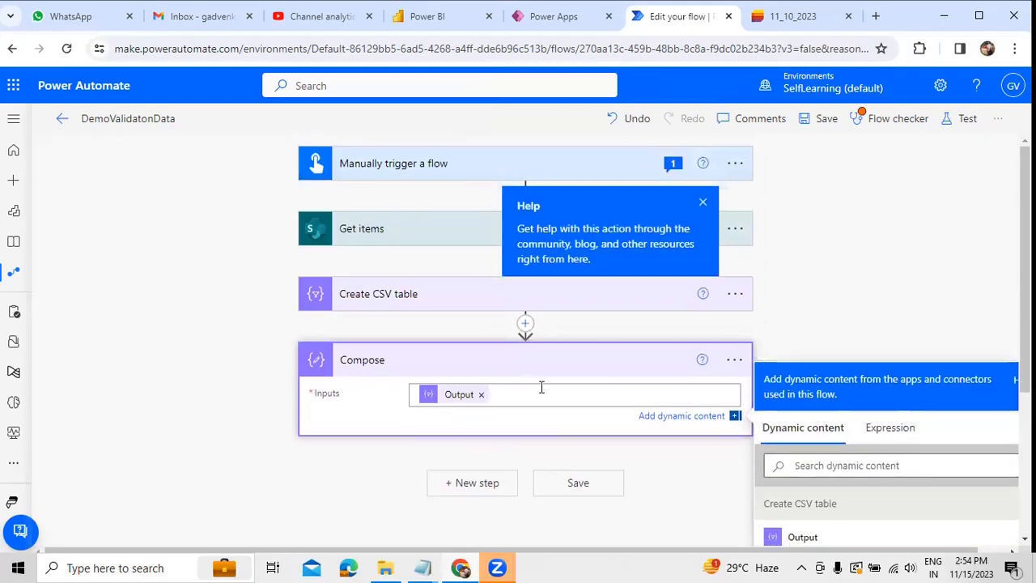
{"action": "left_click", "coordinate": [703, 203]}
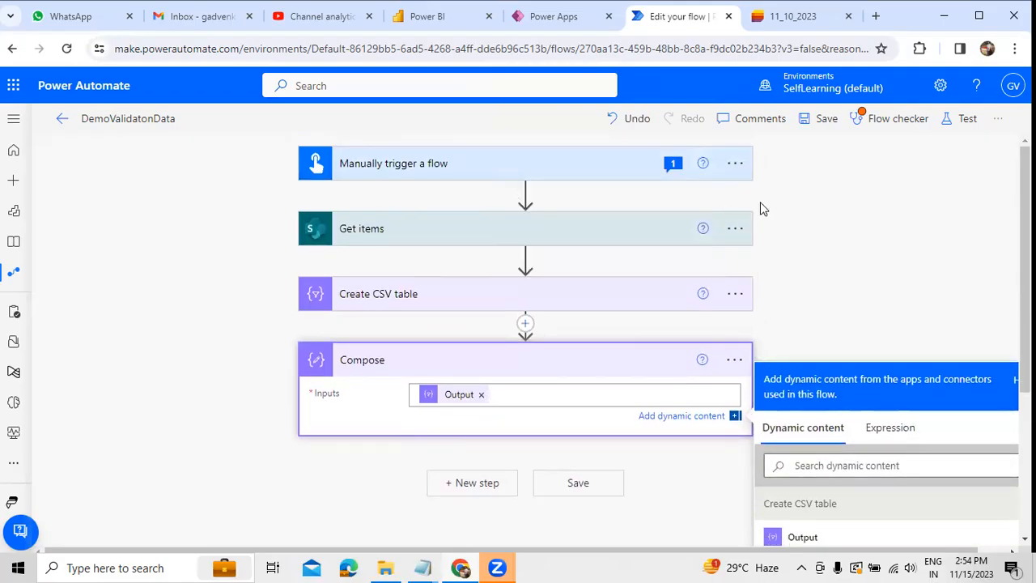
{"action": "left_click", "coordinate": [765, 209]}
Step: Save the flow and run it as a manual test, dismissing the flow checker's report
{"action": "left_click", "coordinate": [965, 120]}
{"action": "left_click", "coordinate": [846, 164]}
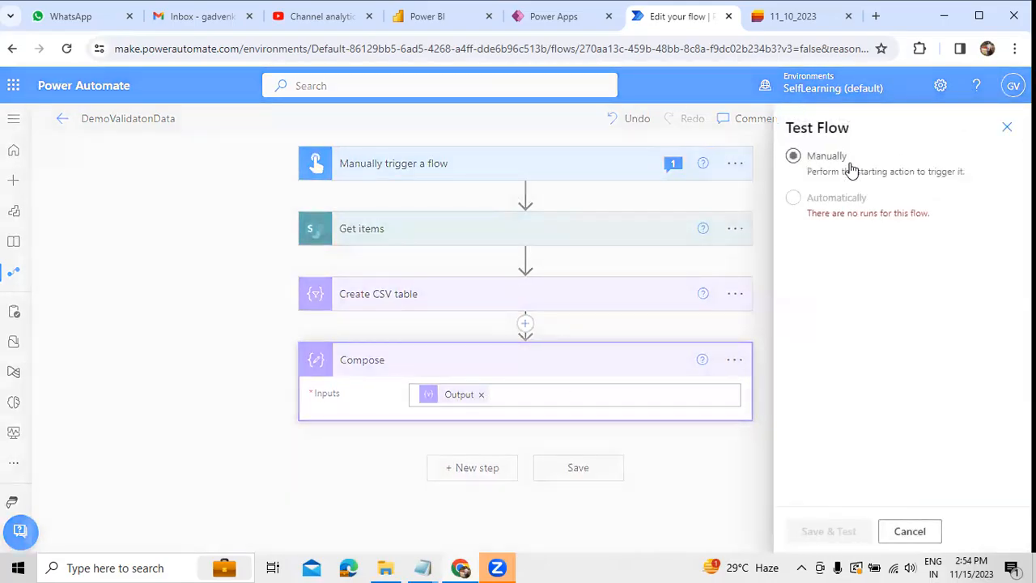
{"action": "left_click", "coordinate": [833, 530]}
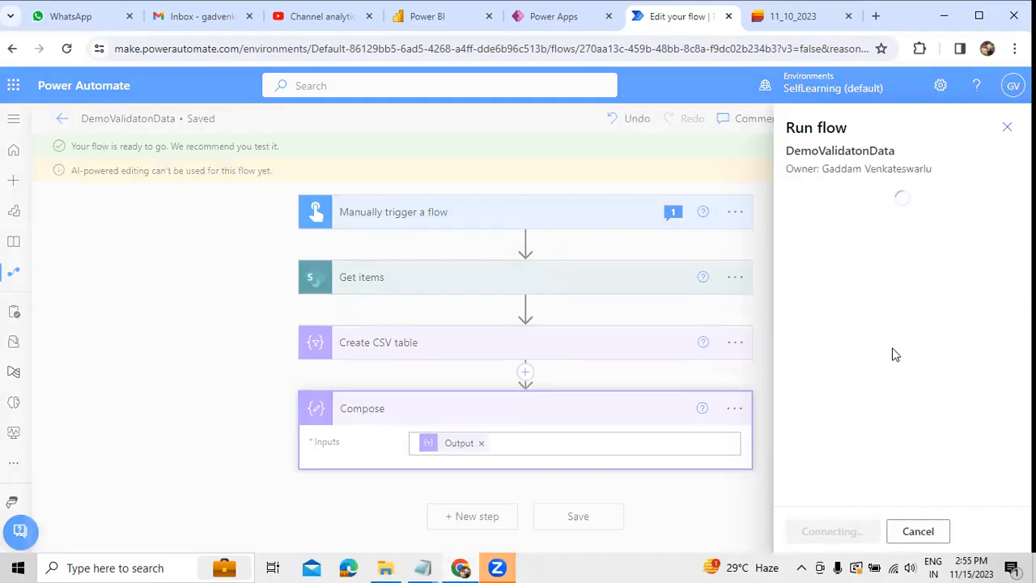
{"action": "left_click", "coordinate": [1007, 127]}
{"action": "left_click", "coordinate": [820, 535]}
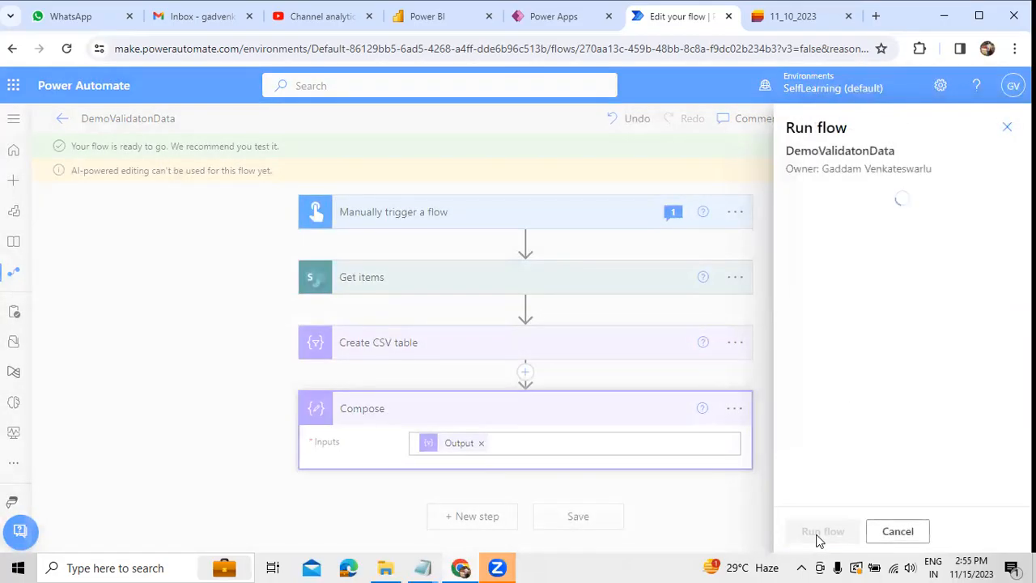
{"action": "left_click", "coordinate": [820, 533]}
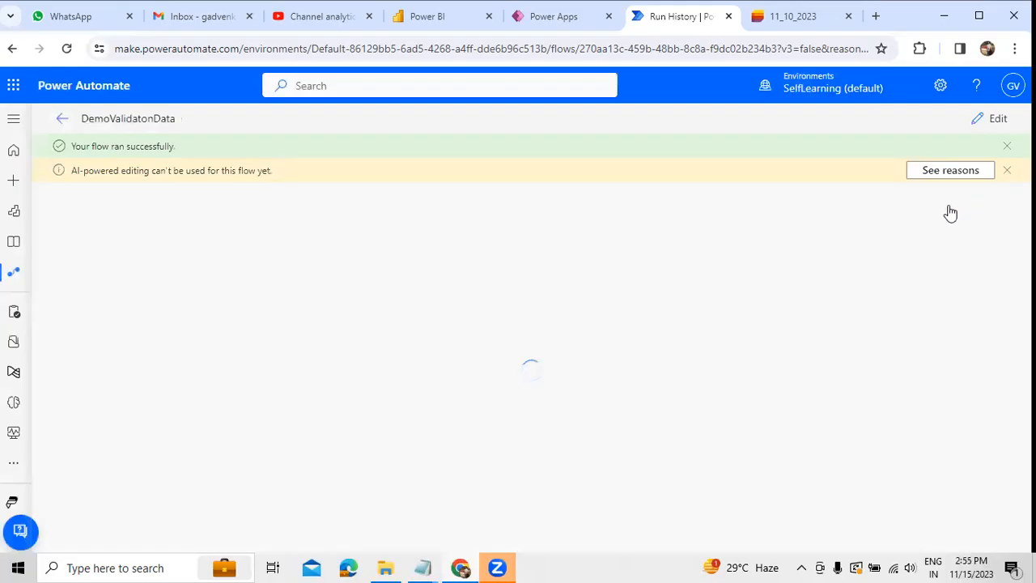
Step: Examine the Compose action's output in the run result, checking the header row and the employee records
{"action": "left_click", "coordinate": [661, 405]}
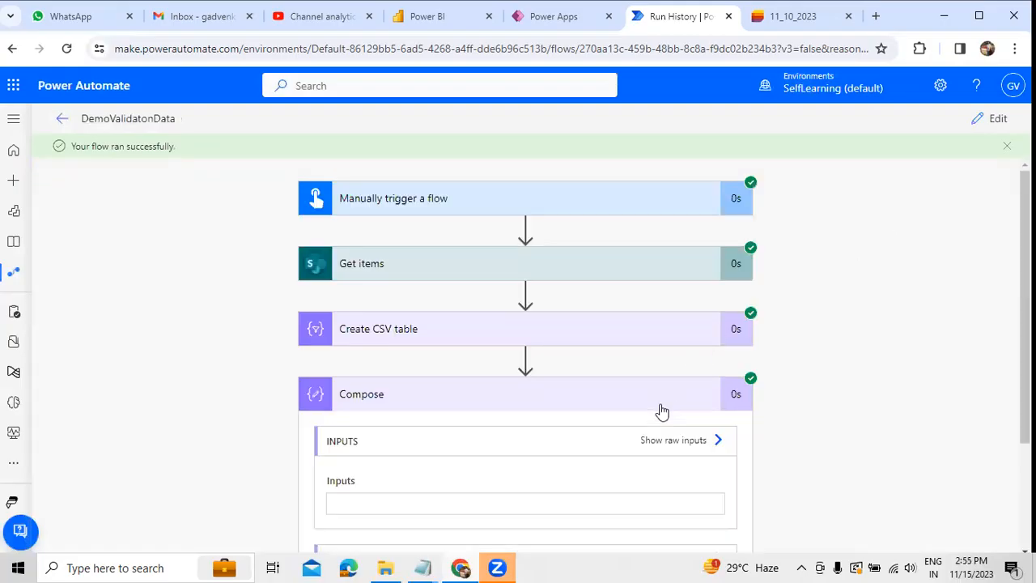
{"action": "scroll", "coordinate": [529, 410], "scroll_direction": "down", "scroll_amount": 4}
{"action": "left_click", "coordinate": [370, 403]}
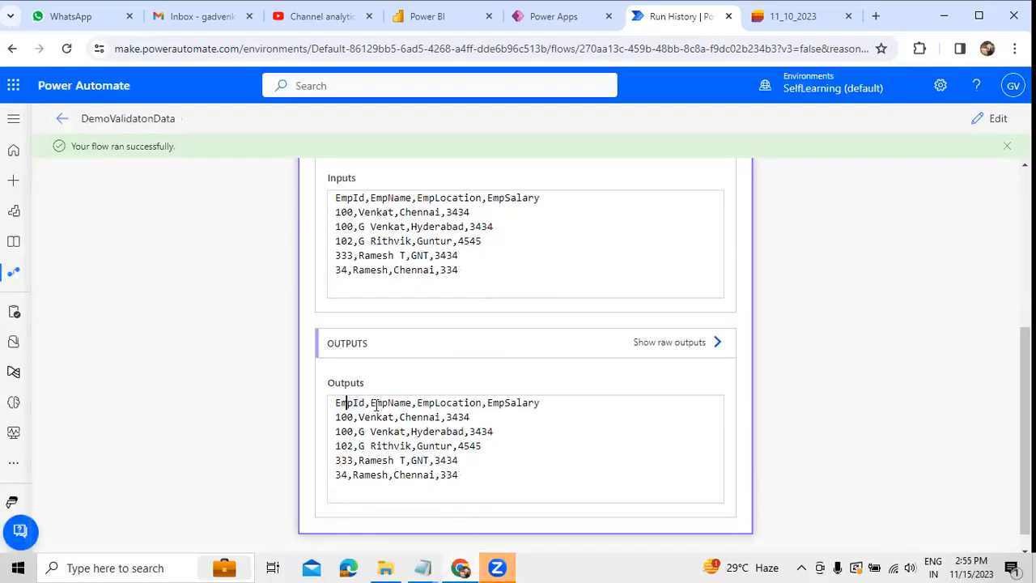
{"action": "left_click", "coordinate": [524, 403]}
{"action": "left_click_drag", "start_coordinate": [496, 477], "coordinate": [393, 377]}
Step: Return to editing the flow and review the column mapping in the Create CSV table action
{"action": "left_click", "coordinate": [983, 121]}
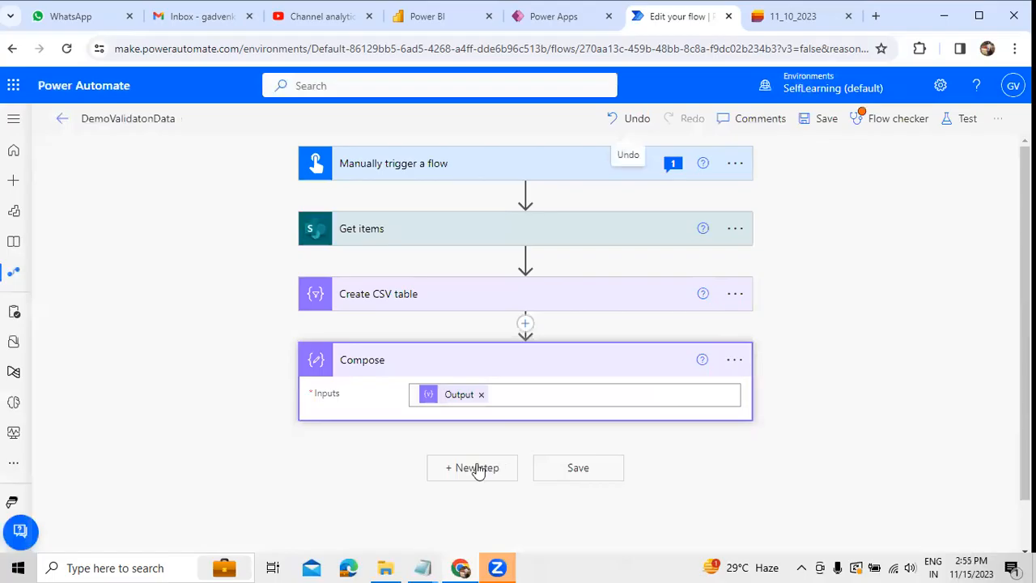
{"action": "left_click", "coordinate": [452, 295]}
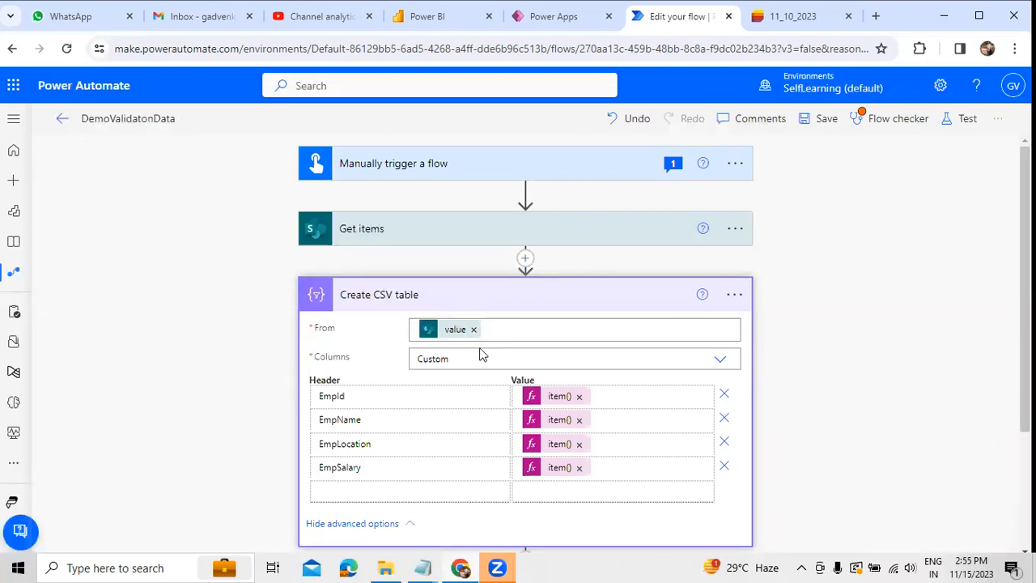
{"action": "left_click", "coordinate": [474, 301]}
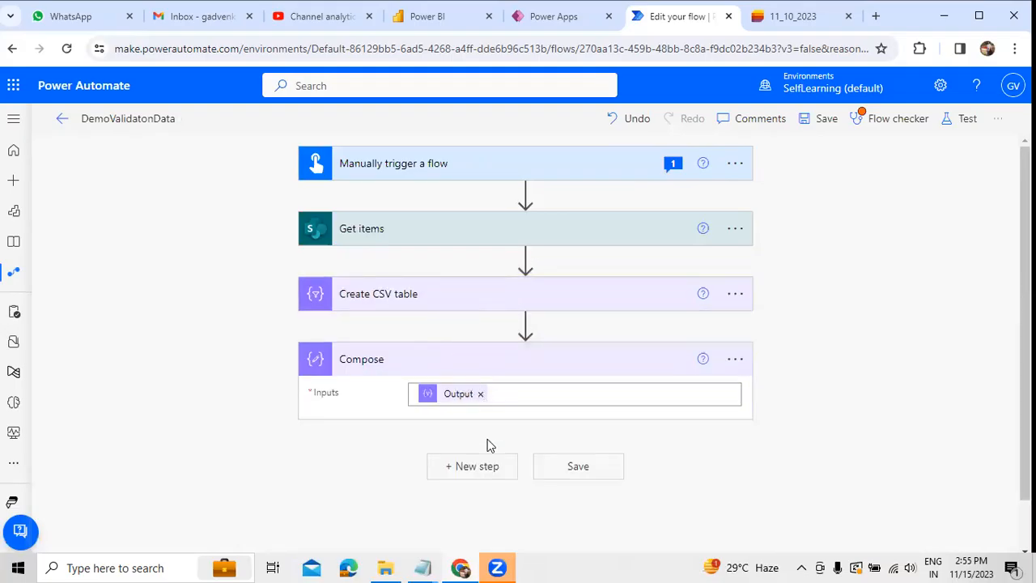
{"action": "left_click", "coordinate": [422, 292]}
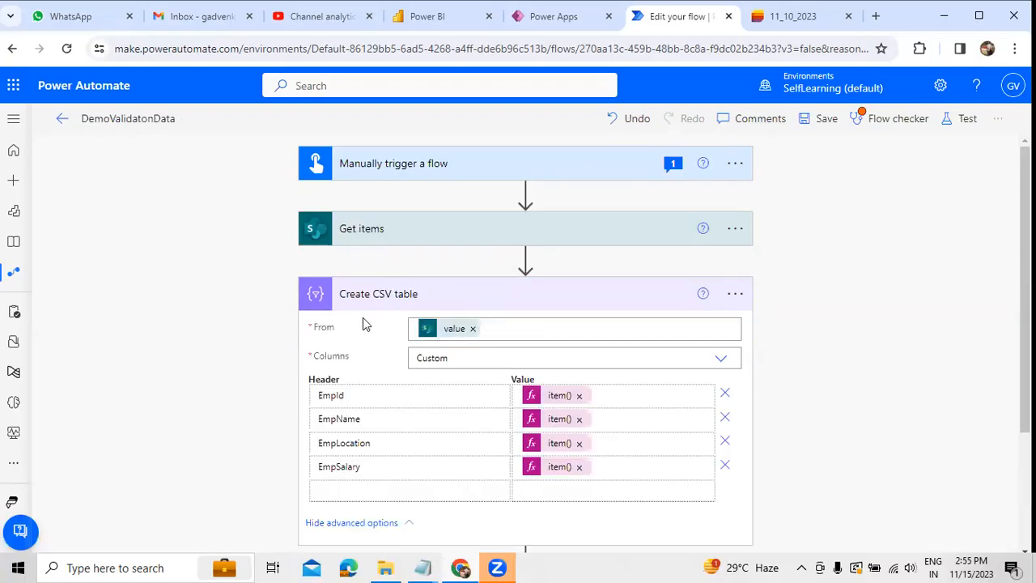
{"action": "left_click", "coordinate": [446, 304]}
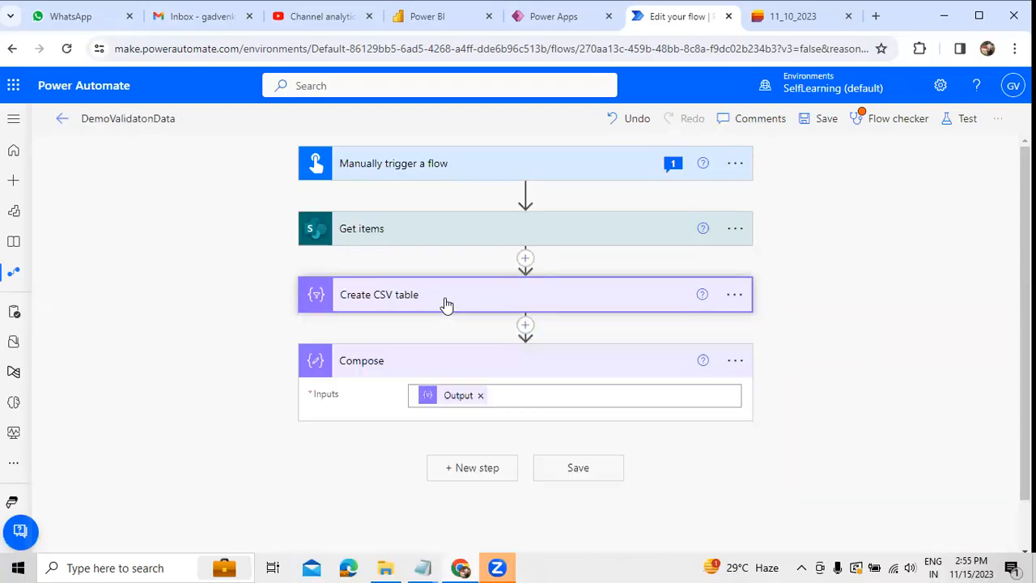
Step: Add a SharePoint Create file action after the Compose action
{"action": "left_click", "coordinate": [464, 470]}
{"action": "type", "text": "s"}
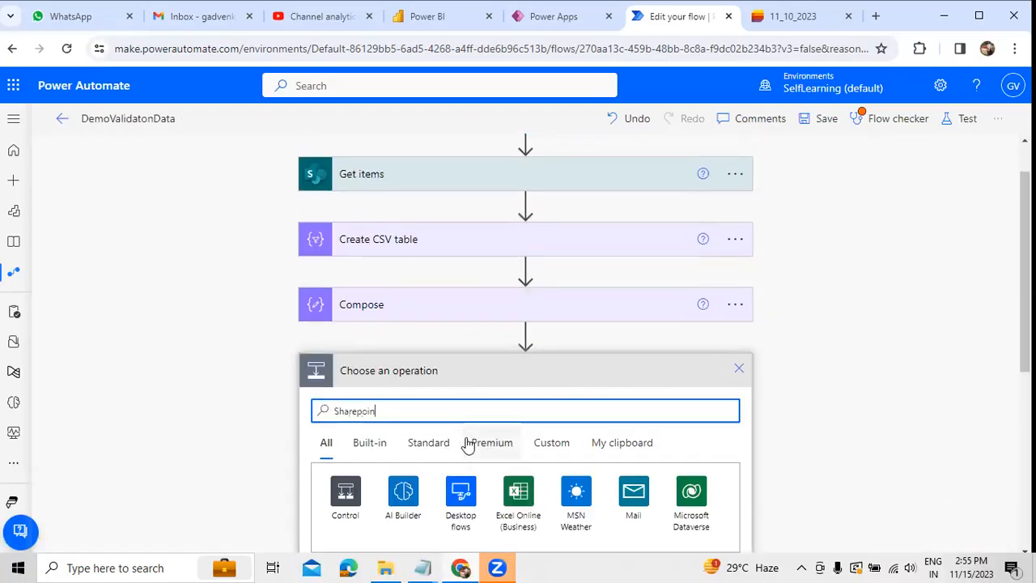
{"action": "scroll", "coordinate": [432, 373], "scroll_direction": "down", "scroll_amount": 3}
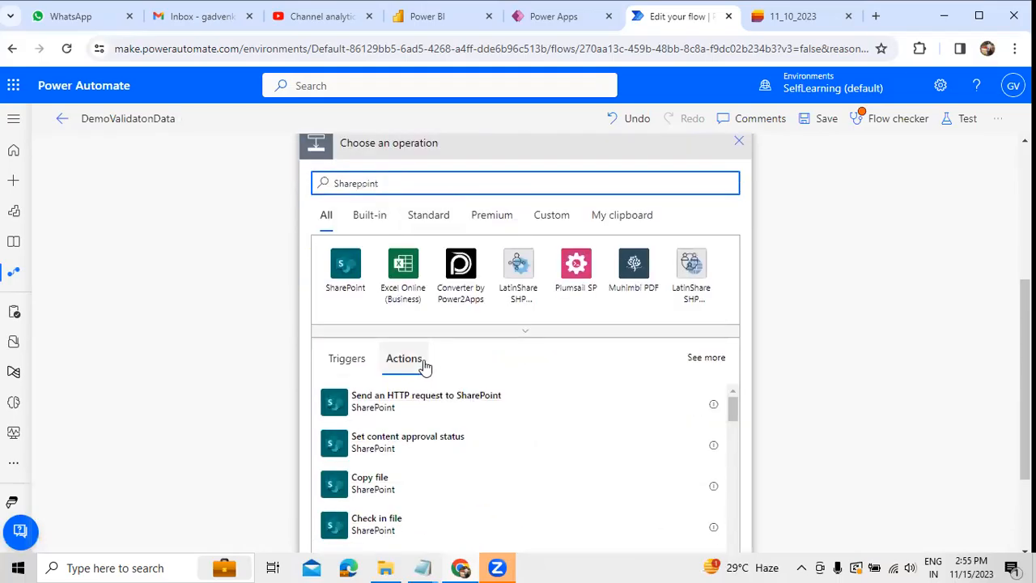
{"action": "left_click", "coordinate": [346, 271]}
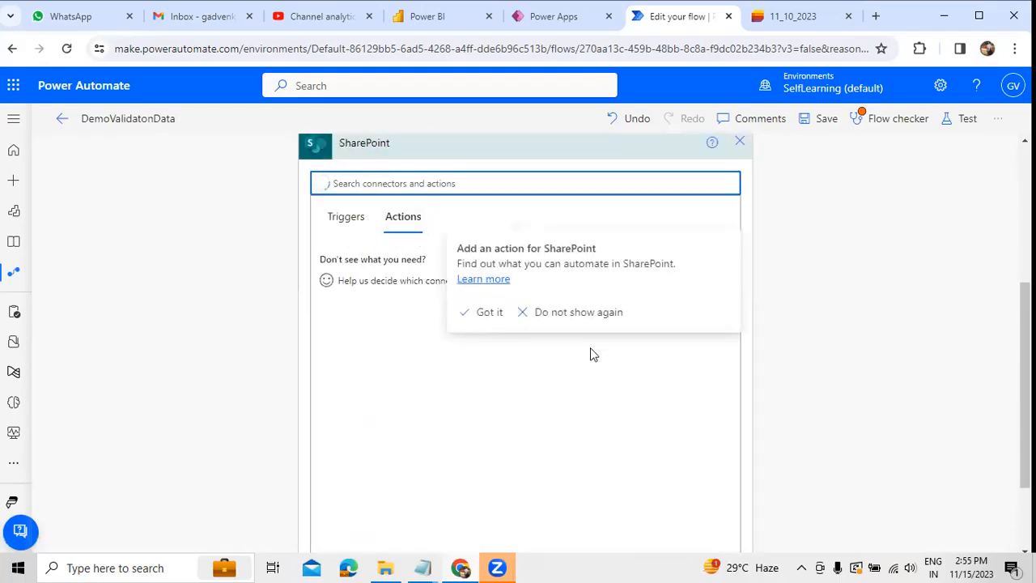
{"action": "left_click", "coordinate": [484, 312]}
{"action": "scroll", "coordinate": [562, 351], "scroll_direction": "down", "scroll_amount": 10}
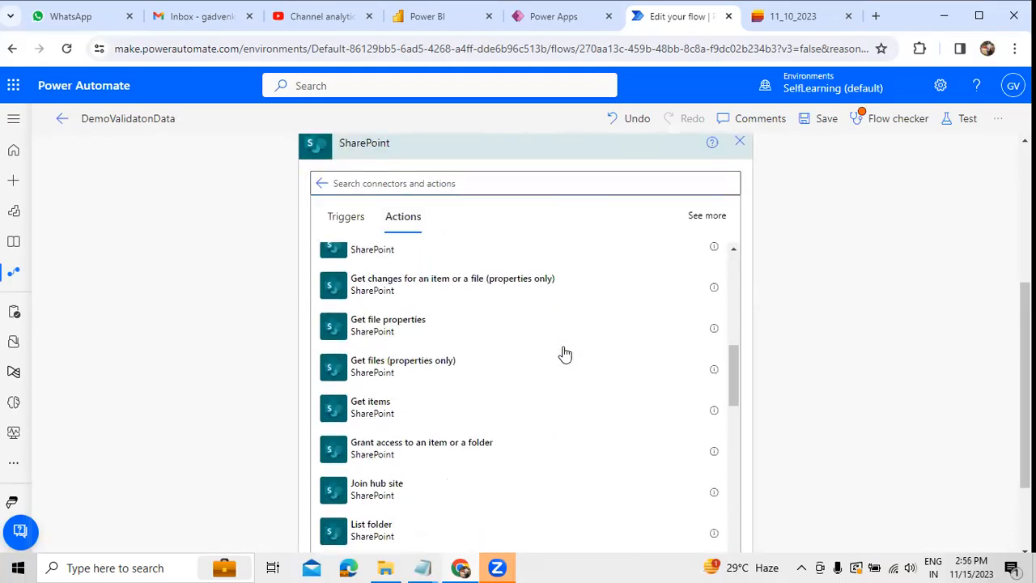
{"action": "scroll", "coordinate": [565, 353], "scroll_direction": "up", "scroll_amount": 10}
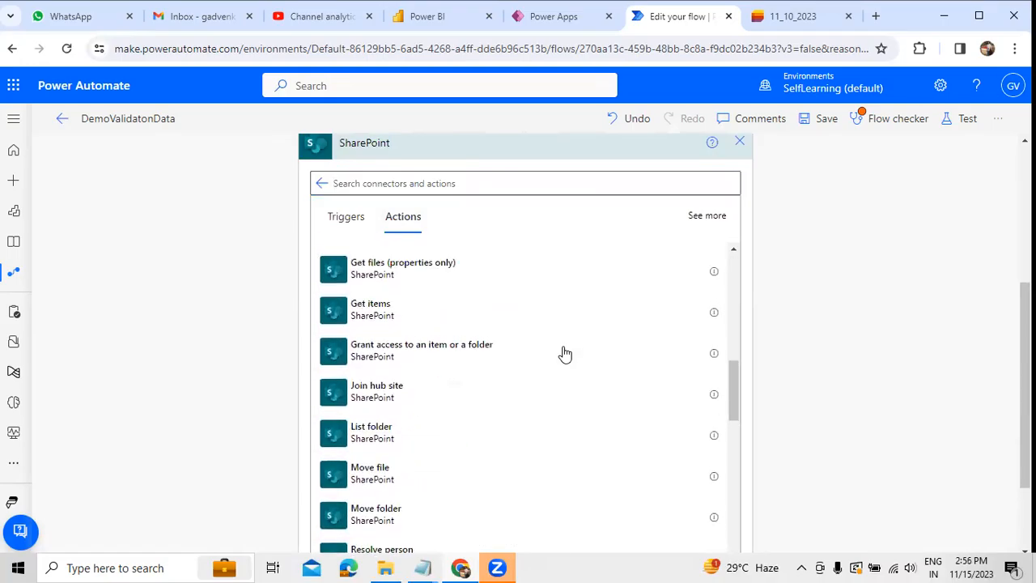
{"action": "scroll", "coordinate": [527, 249], "scroll_direction": "up", "scroll_amount": 2}
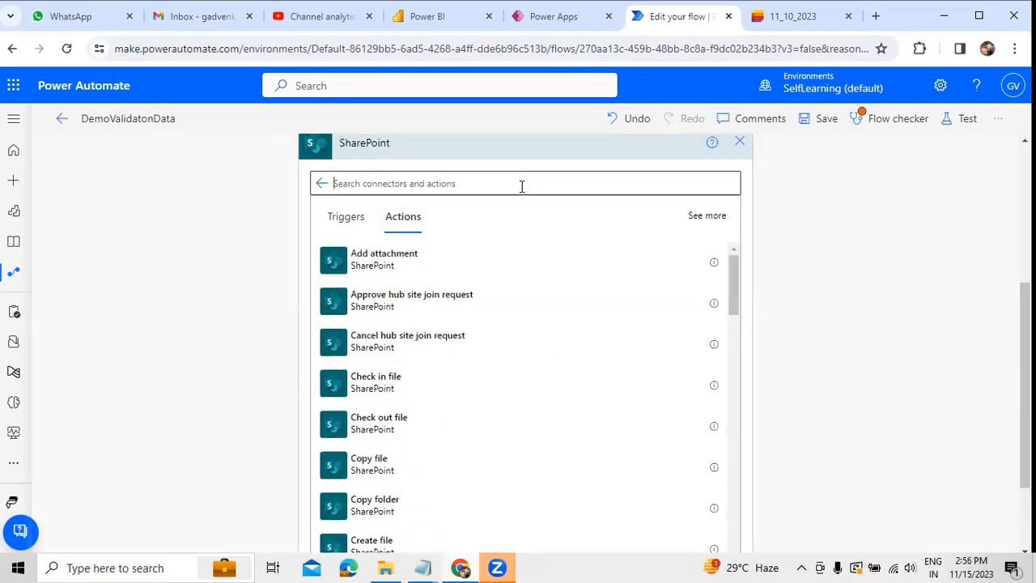
{"action": "type", "text": "Create file"}
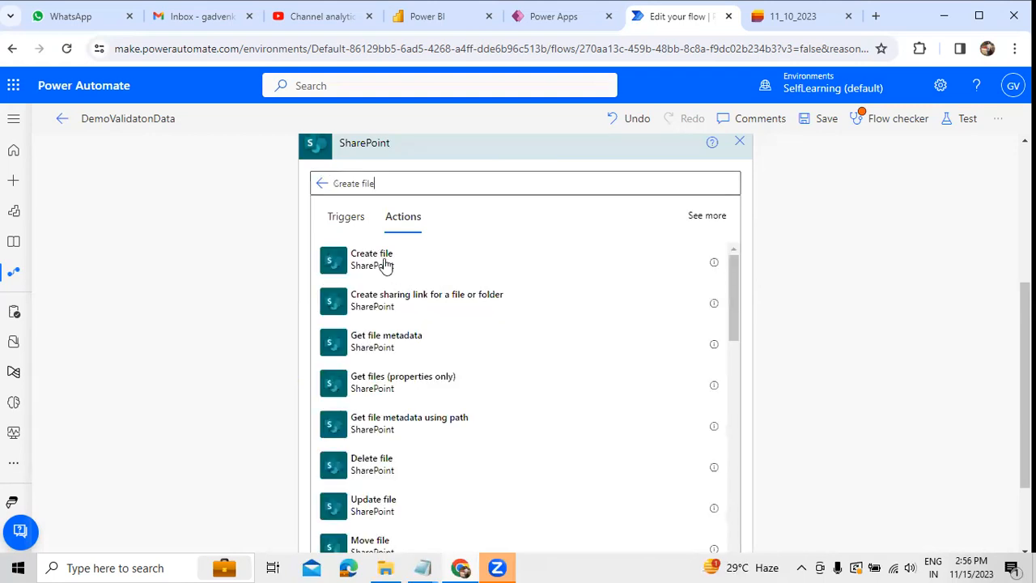
{"action": "left_click", "coordinate": [387, 263]}
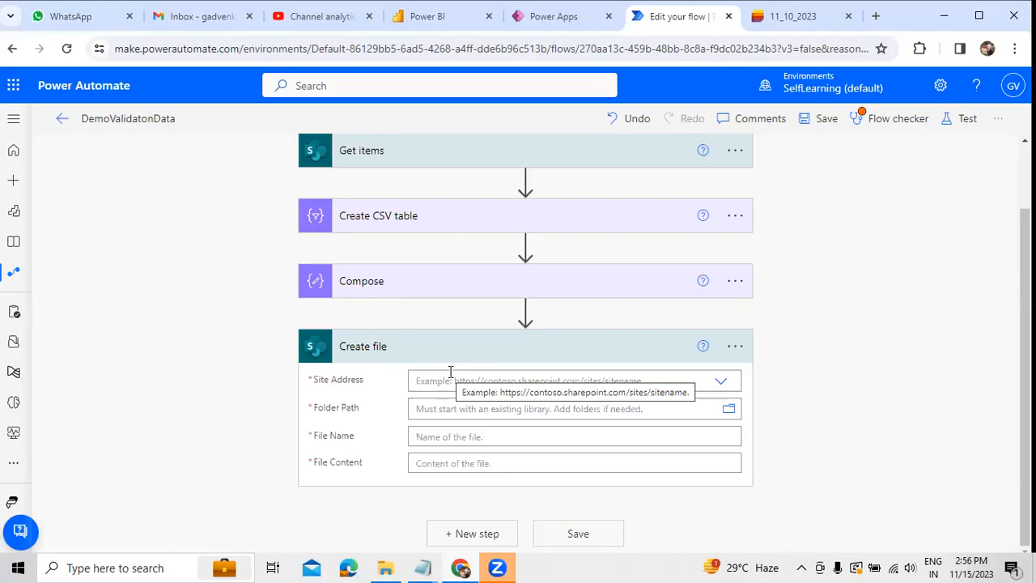
Step: Switch to SharePoint and open the Power Automate folder in the SelfLearning site's Documents library
{"action": "left_click", "coordinate": [13, 85]}
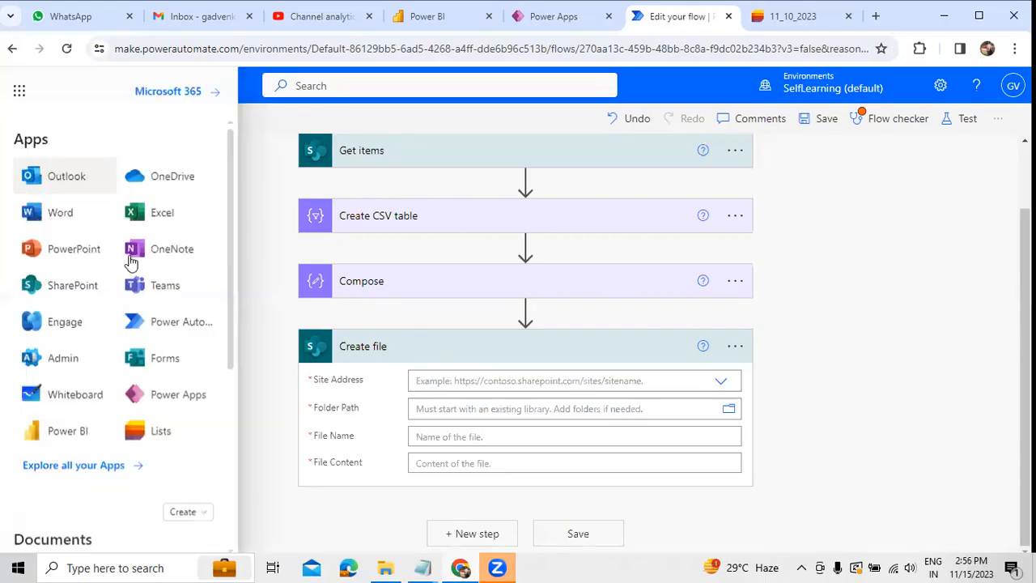
{"action": "left_click", "coordinate": [85, 283]}
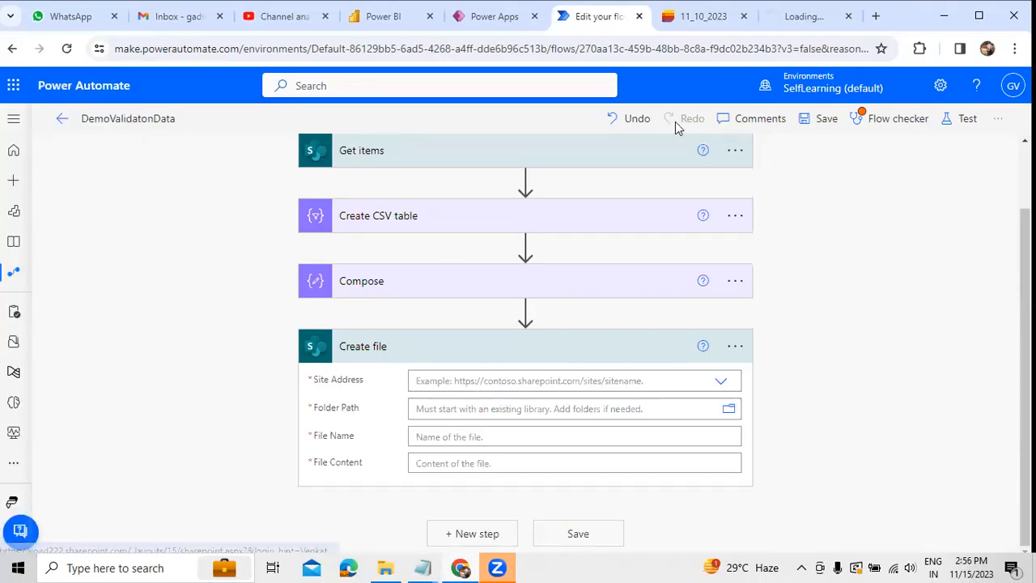
{"action": "left_click", "coordinate": [792, 25]}
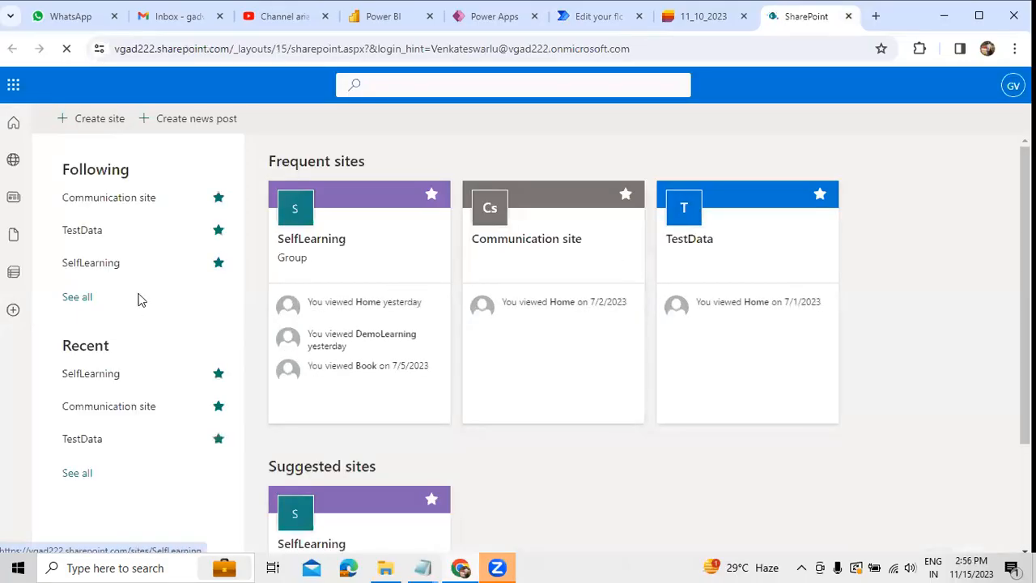
{"action": "left_click", "coordinate": [91, 264]}
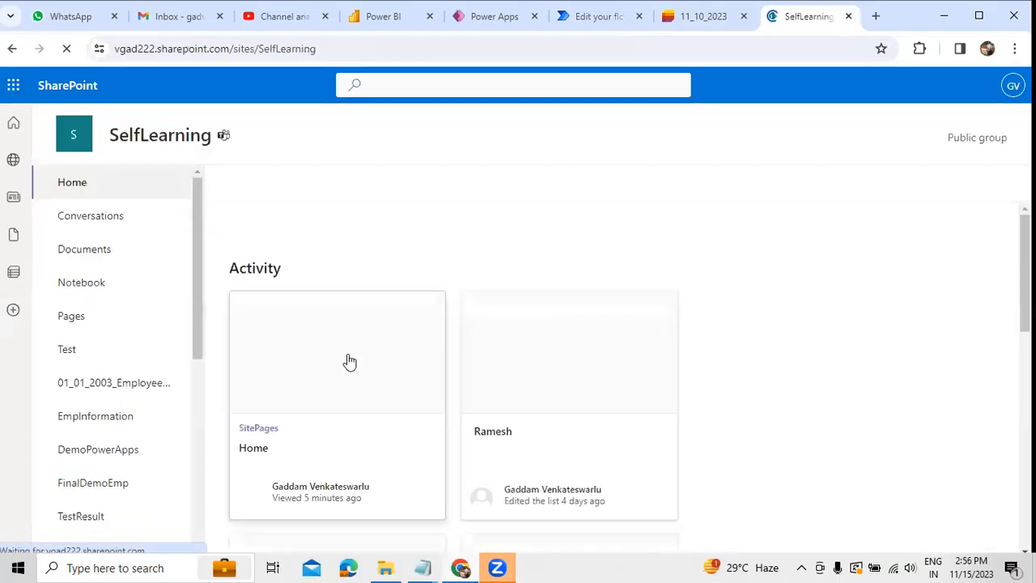
{"action": "scroll", "coordinate": [336, 381], "scroll_direction": "down", "scroll_amount": 6}
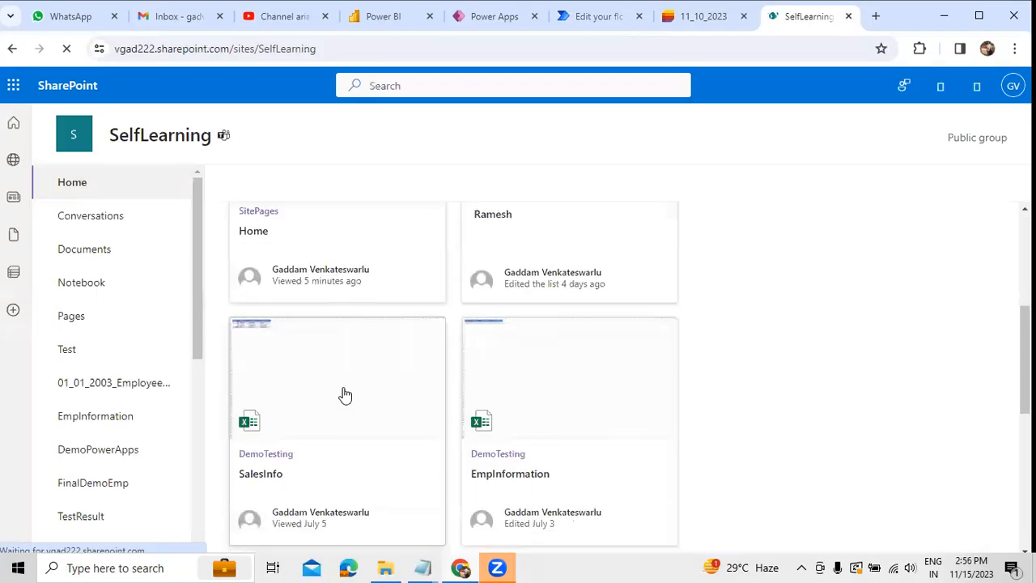
{"action": "left_click", "coordinate": [81, 251]}
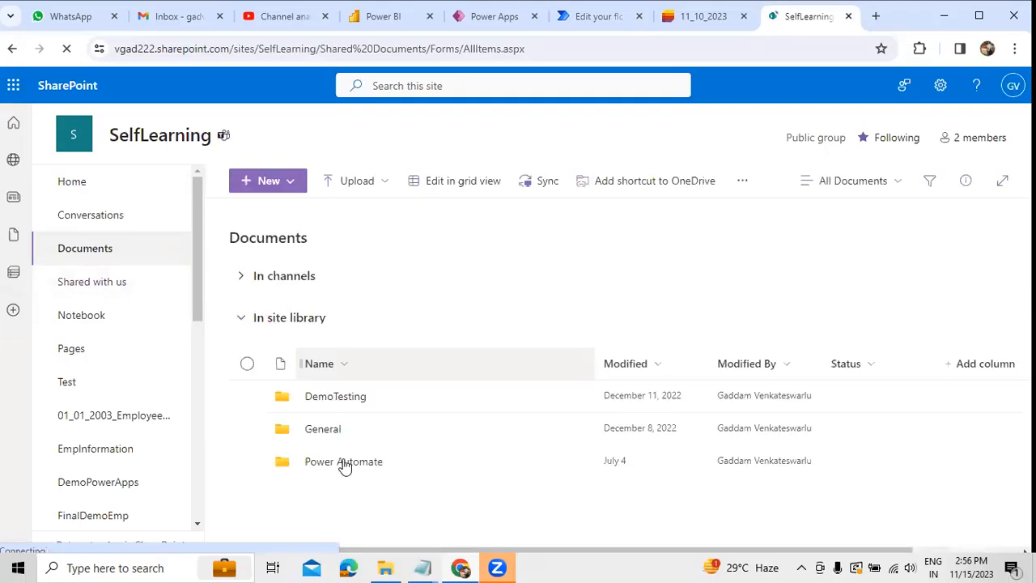
{"action": "left_click", "coordinate": [344, 463]}
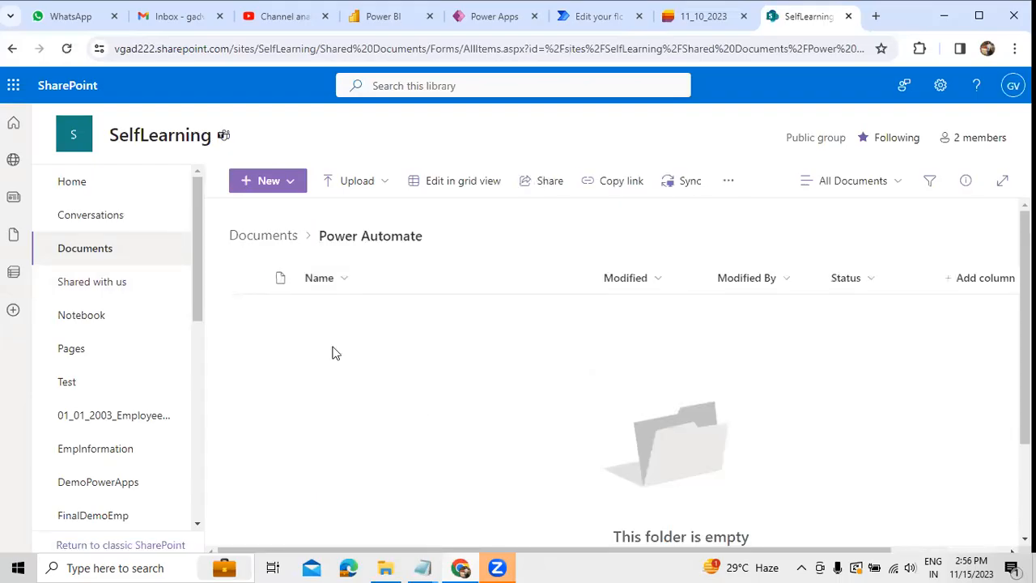
Step: Back in Power Automate, set Create file's site address to SelfLearning and its folder path to /Shared Documents/Power Automate
{"action": "left_click", "coordinate": [702, 17]}
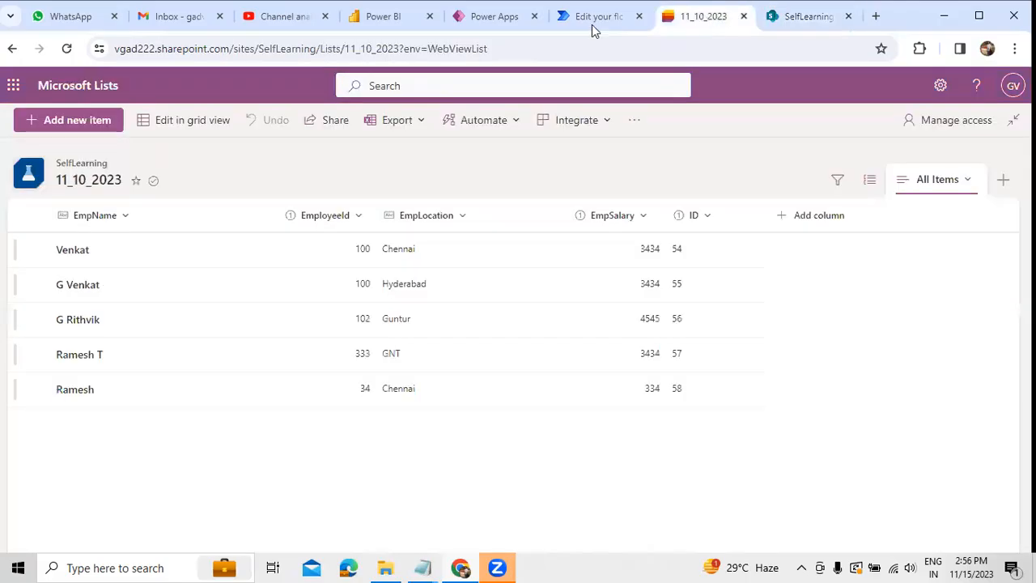
{"action": "left_click", "coordinate": [591, 24]}
{"action": "left_click", "coordinate": [719, 382]}
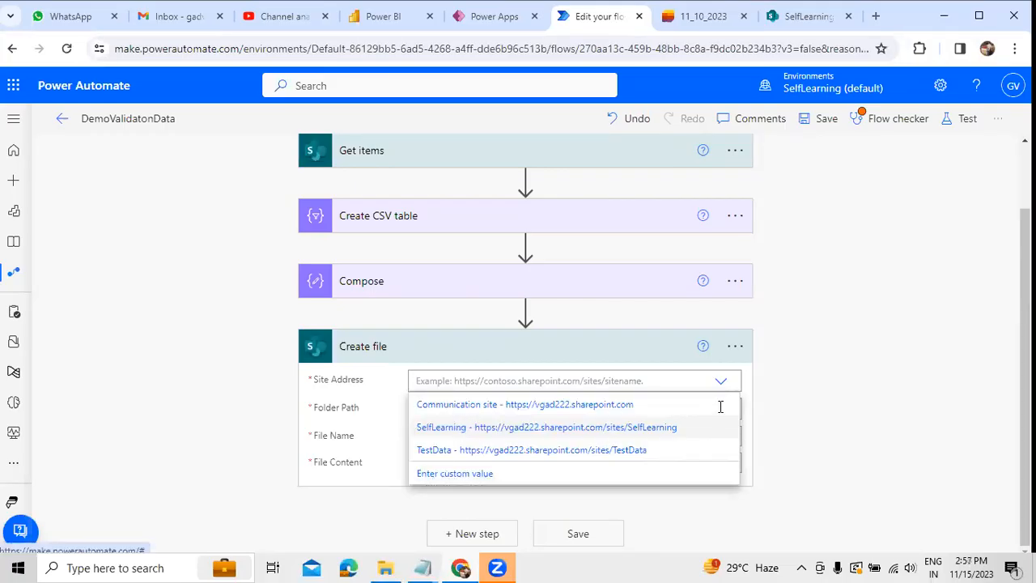
{"action": "left_click", "coordinate": [726, 425]}
{"action": "left_click", "coordinate": [728, 411]}
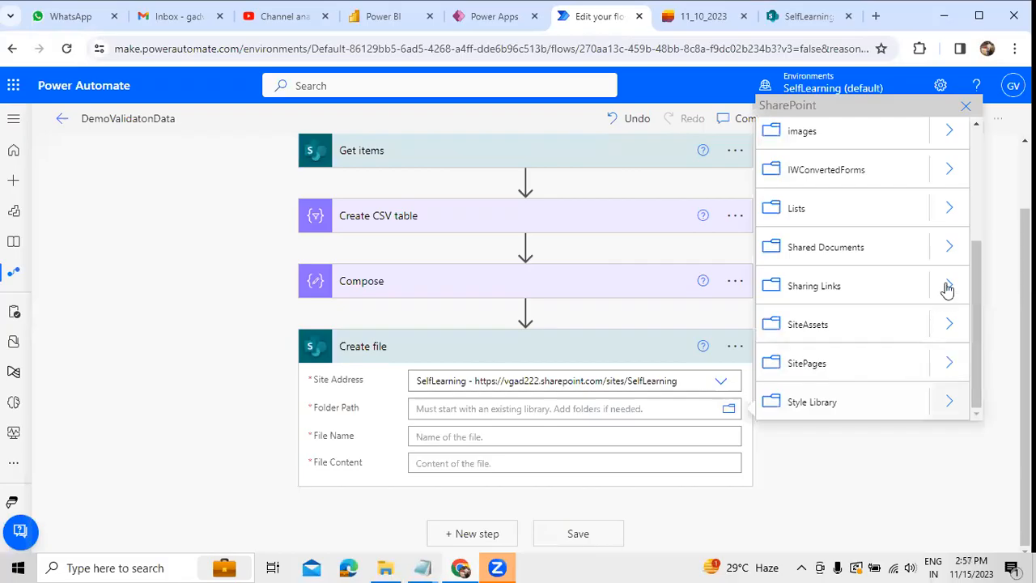
{"action": "left_click", "coordinate": [949, 247]}
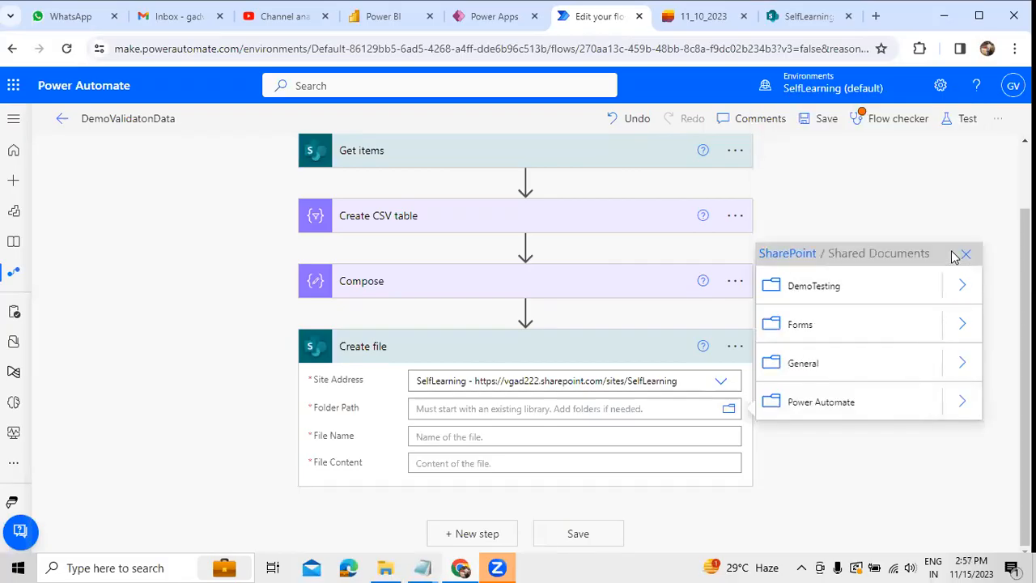
{"action": "left_click", "coordinate": [835, 417]}
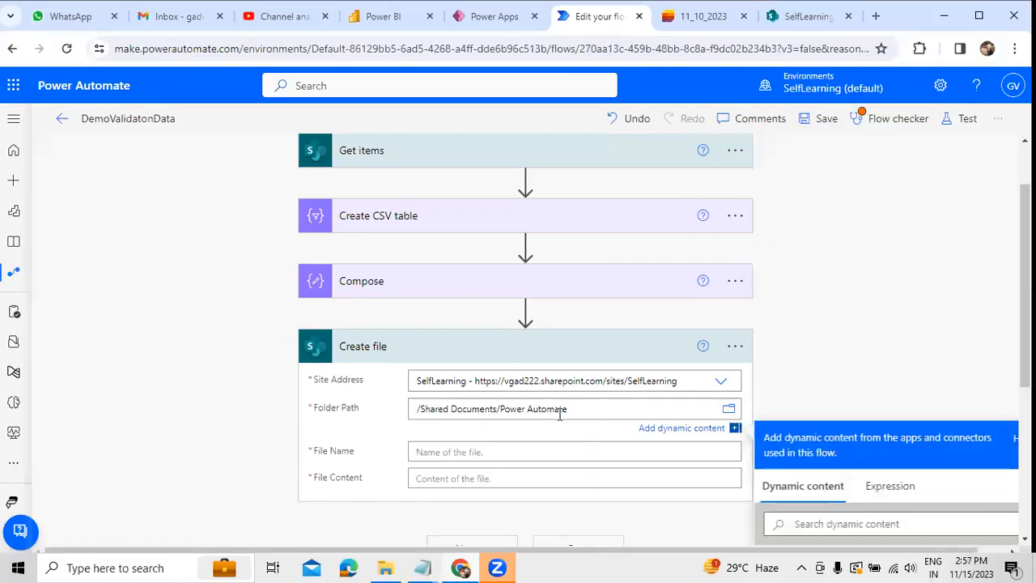
Step: Name the new file DemoSales.csv and use the Create CSV table Output as its file content
{"action": "left_click", "coordinate": [483, 449]}
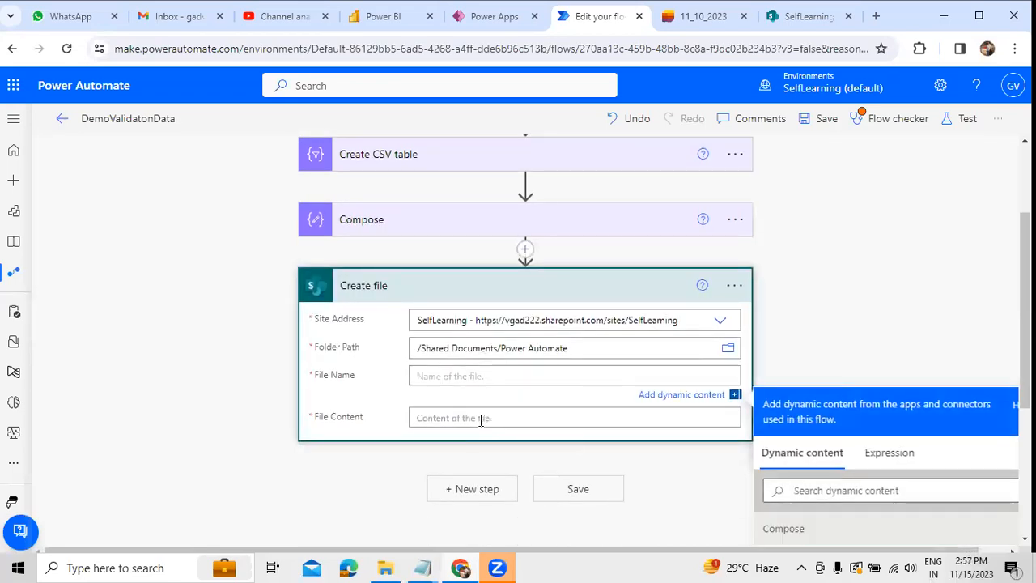
{"action": "type", "text": "DemoSales.csv"}
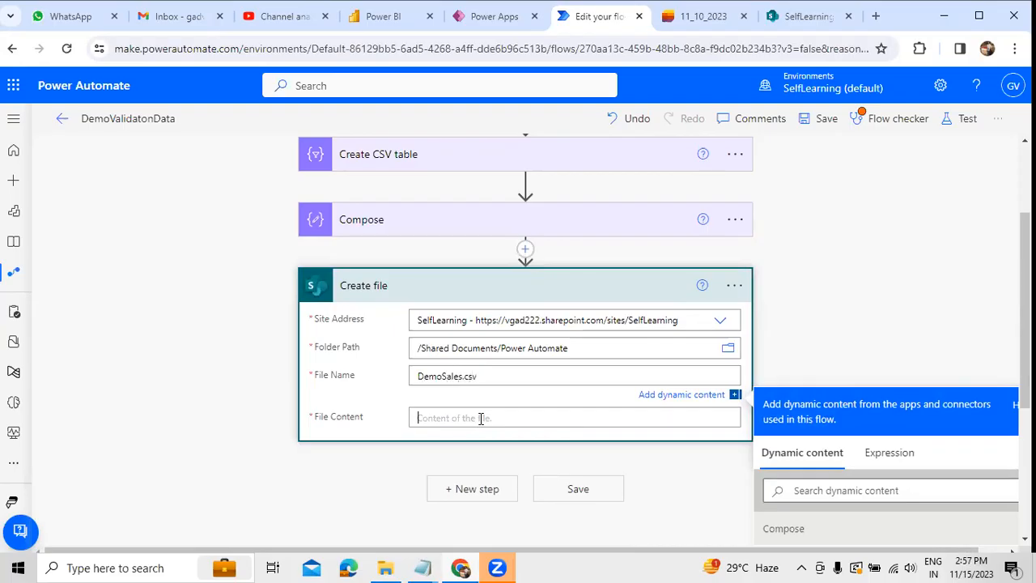
{"action": "left_click", "coordinate": [484, 418]}
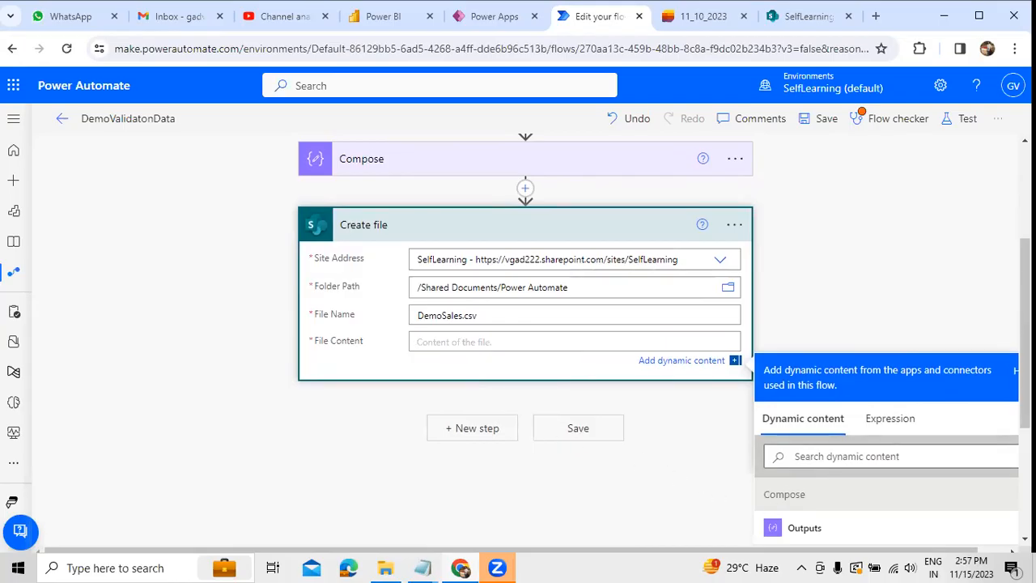
{"action": "left_click_drag", "start_coordinate": [1025, 375], "coordinate": [1025, 418]}
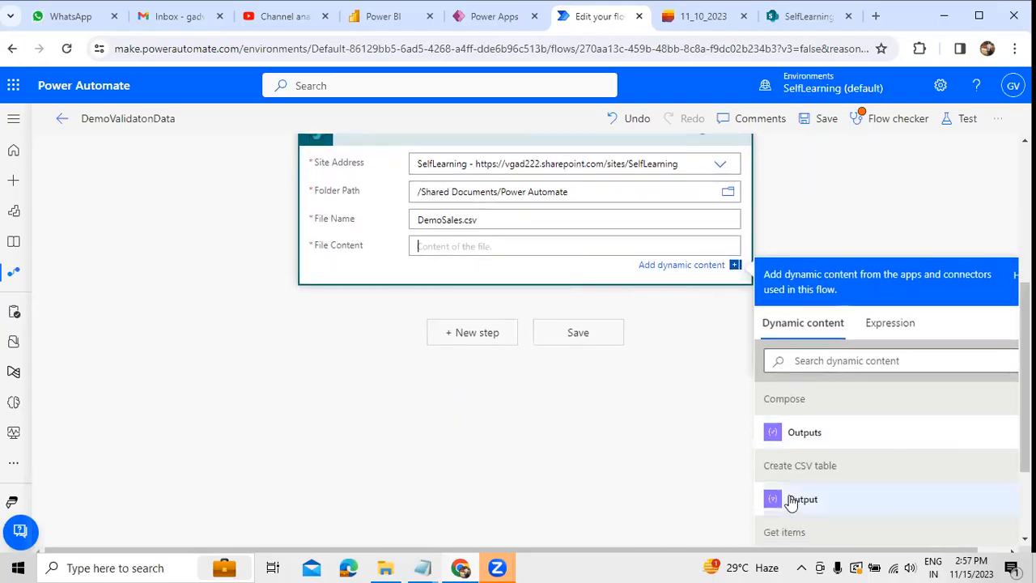
{"action": "left_click", "coordinate": [794, 499]}
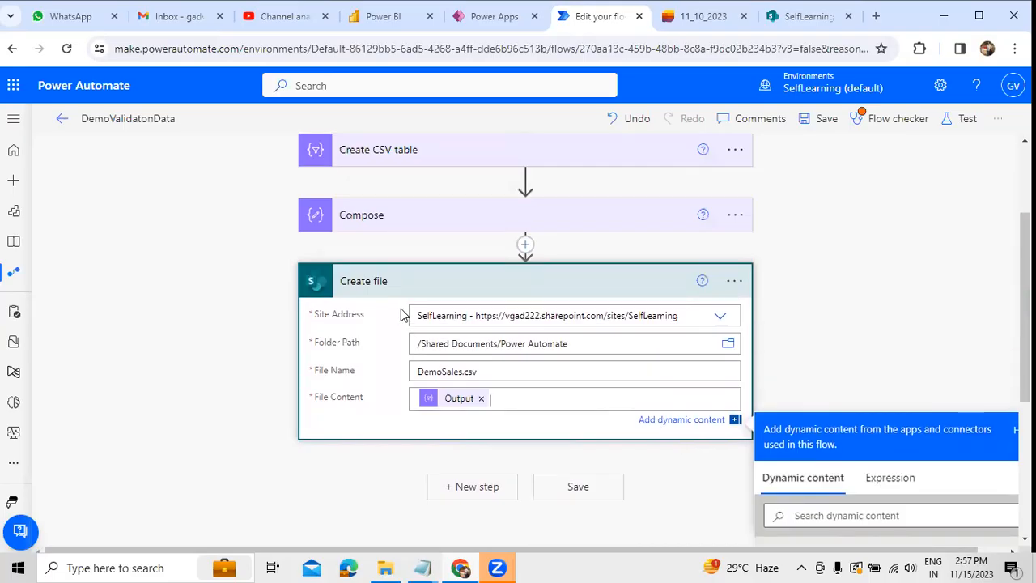
{"action": "left_click", "coordinate": [457, 288]}
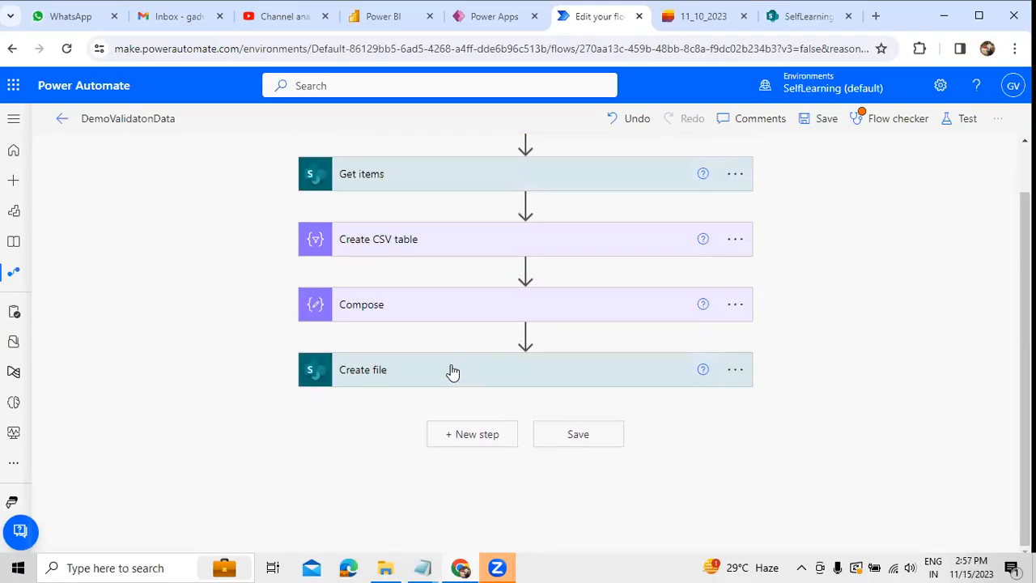
{"action": "left_click", "coordinate": [453, 370]}
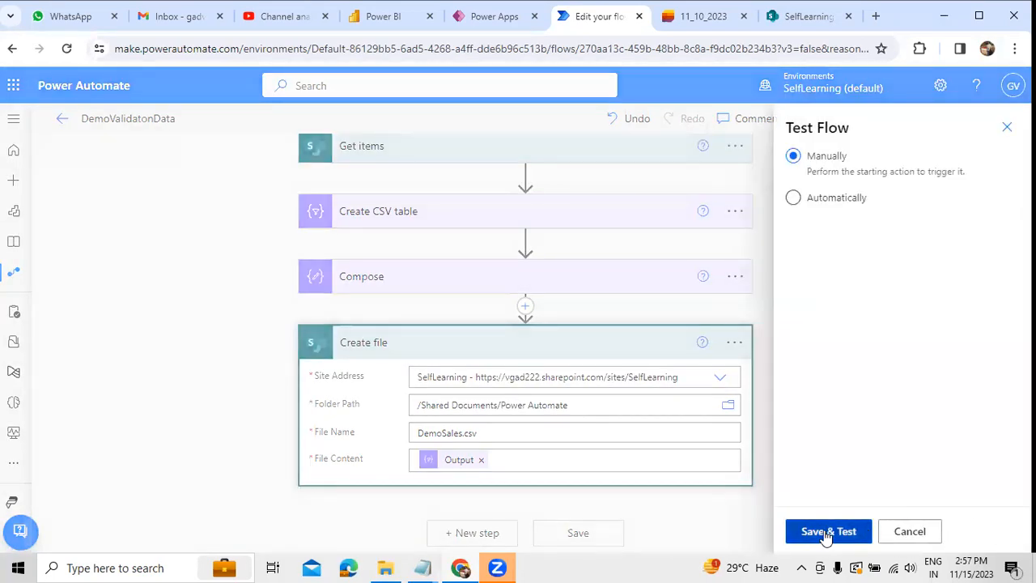
Step: Save the flow and run it as a manual test, dismissing the flow checker
{"action": "left_click", "coordinate": [826, 533]}
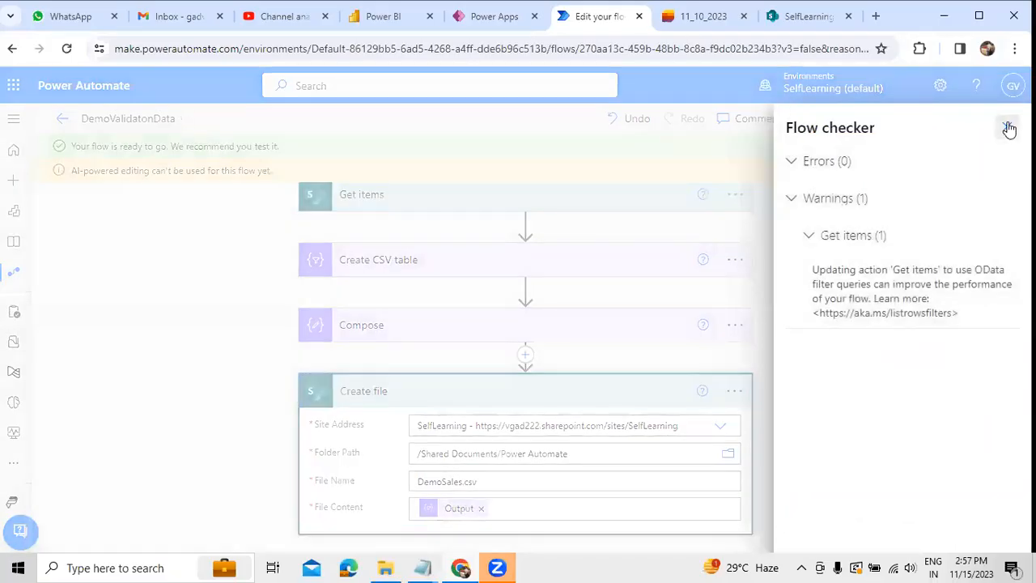
{"action": "left_click", "coordinate": [1007, 127]}
{"action": "left_click", "coordinate": [815, 531]}
{"action": "left_click", "coordinate": [815, 531]}
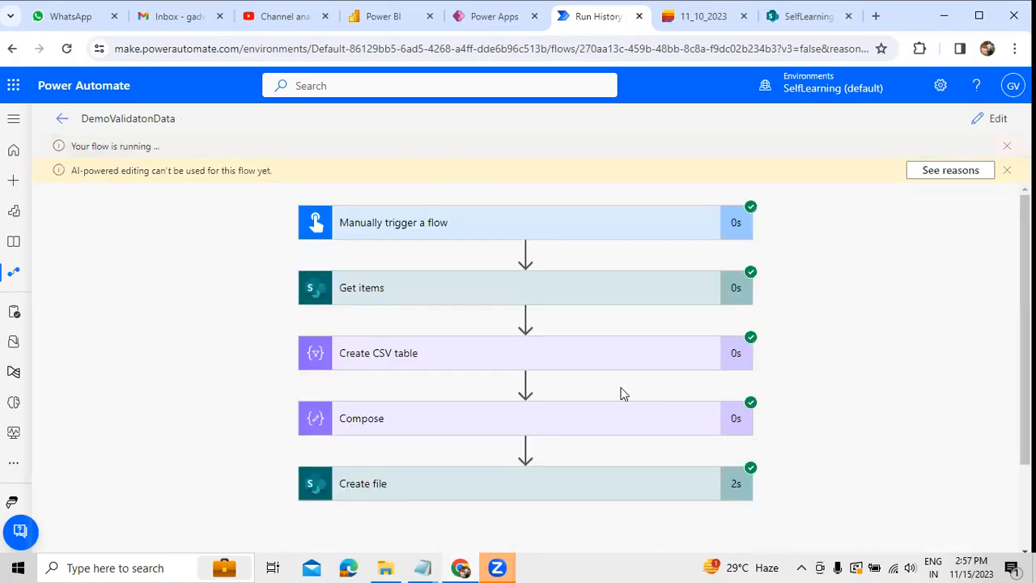
Step: Refresh the Power Automate folder in SharePoint and inspect the headers and employee rows in DemoSales.csv
{"action": "left_click", "coordinate": [797, 15]}
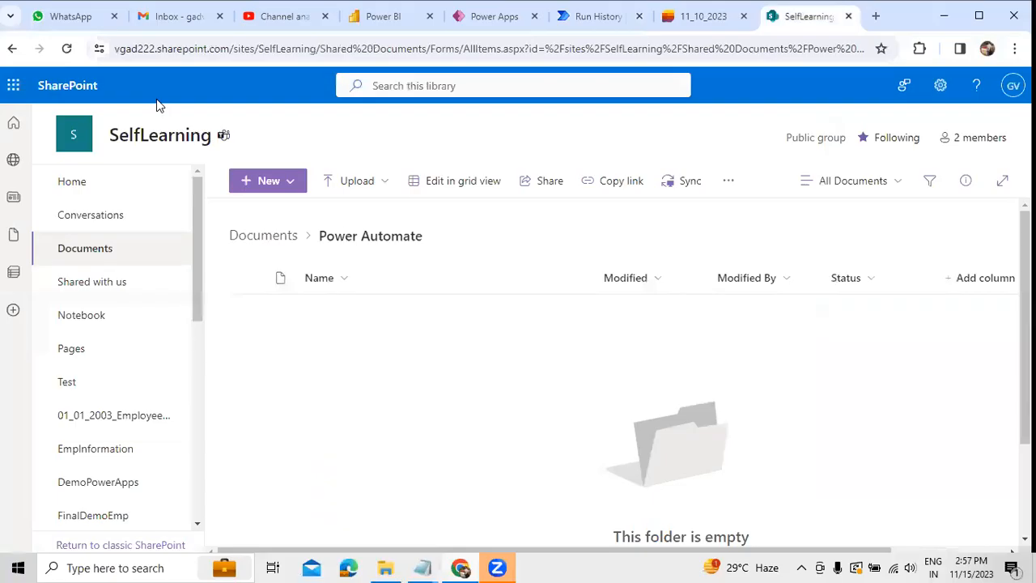
{"action": "left_click", "coordinate": [72, 48]}
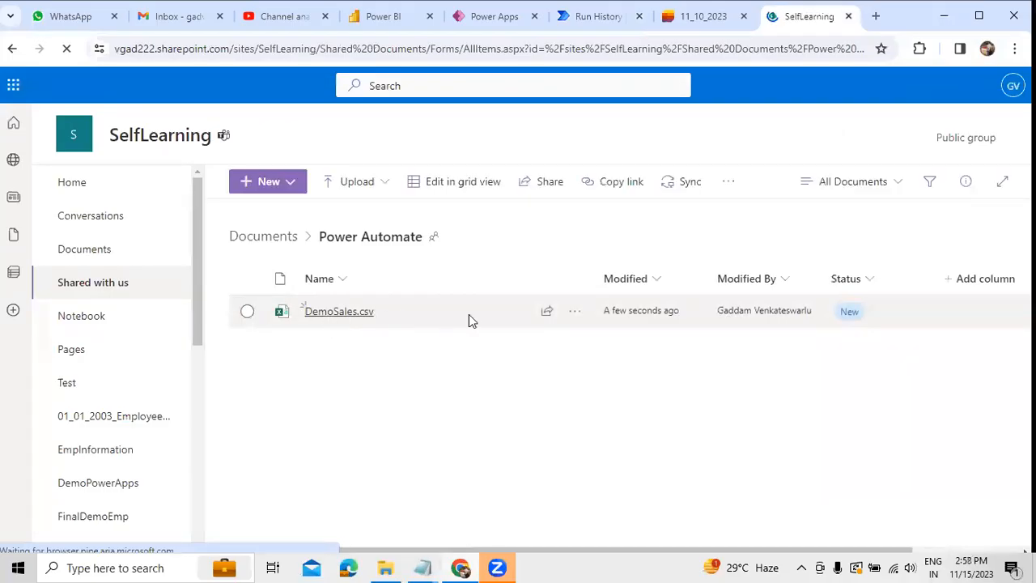
{"action": "left_click", "coordinate": [326, 315]}
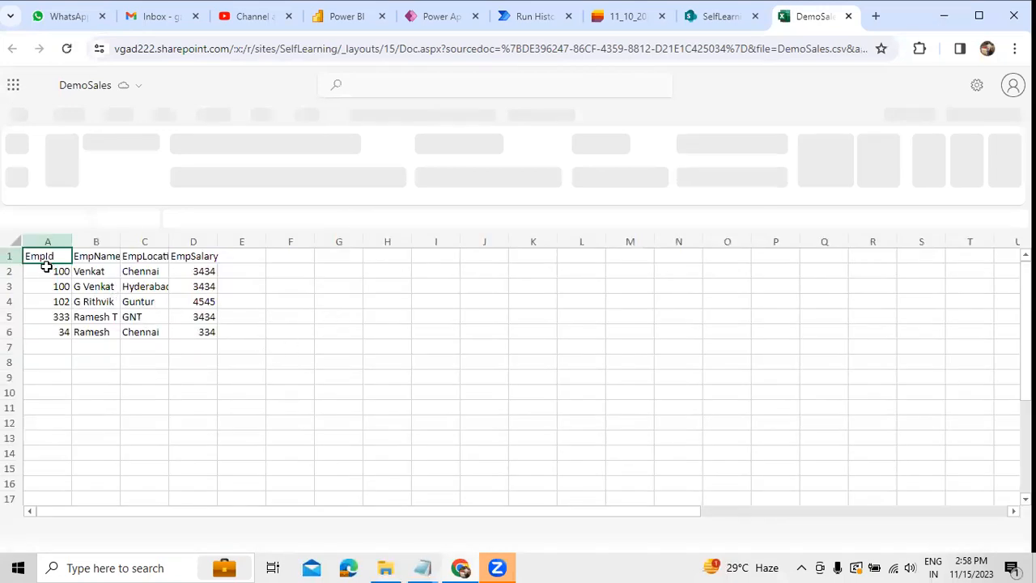
{"action": "left_click", "coordinate": [164, 256]}
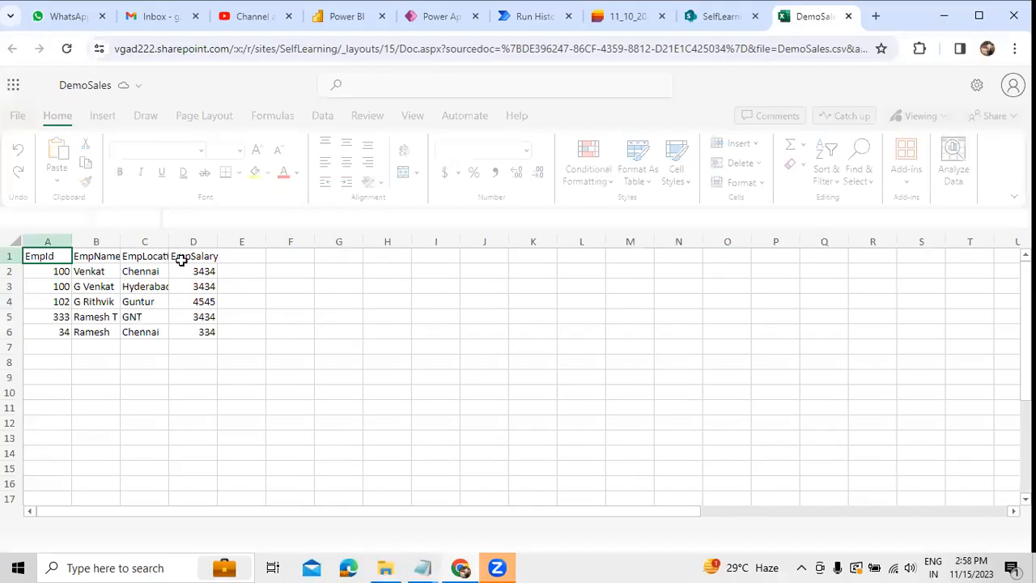
{"action": "left_click_drag", "start_coordinate": [206, 332], "coordinate": [32, 255]}
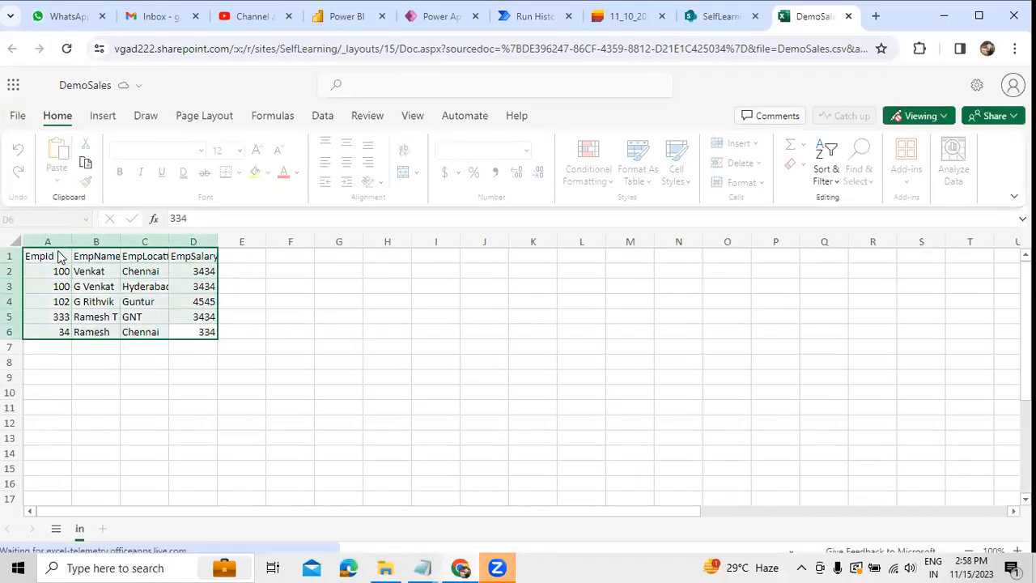
{"action": "left_click", "coordinate": [848, 16]}
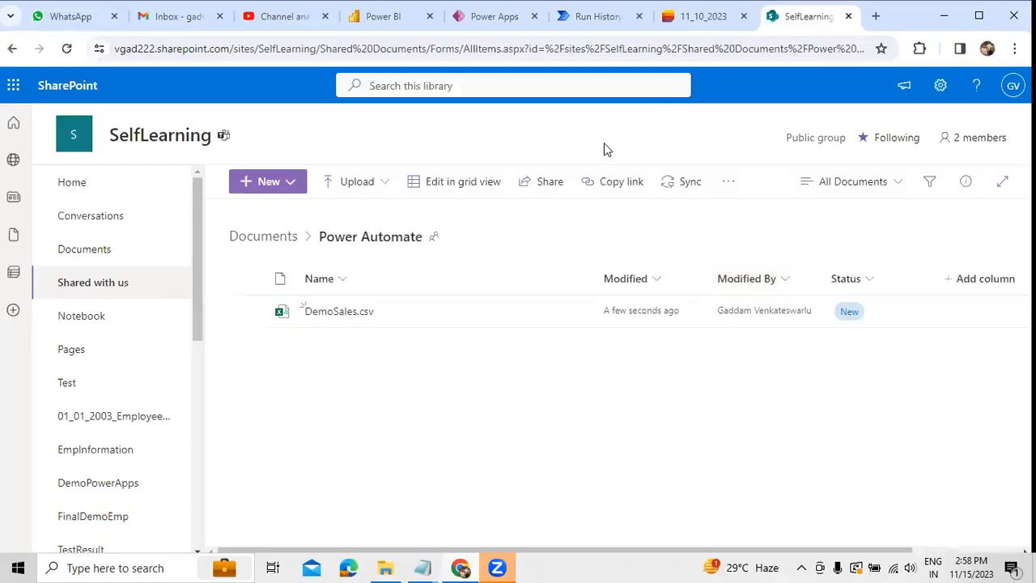
Step: Return to editing the flow and compare Create file's file name with the file stored in the SharePoint folder
{"action": "left_click", "coordinate": [598, 16]}
{"action": "left_click", "coordinate": [982, 119]}
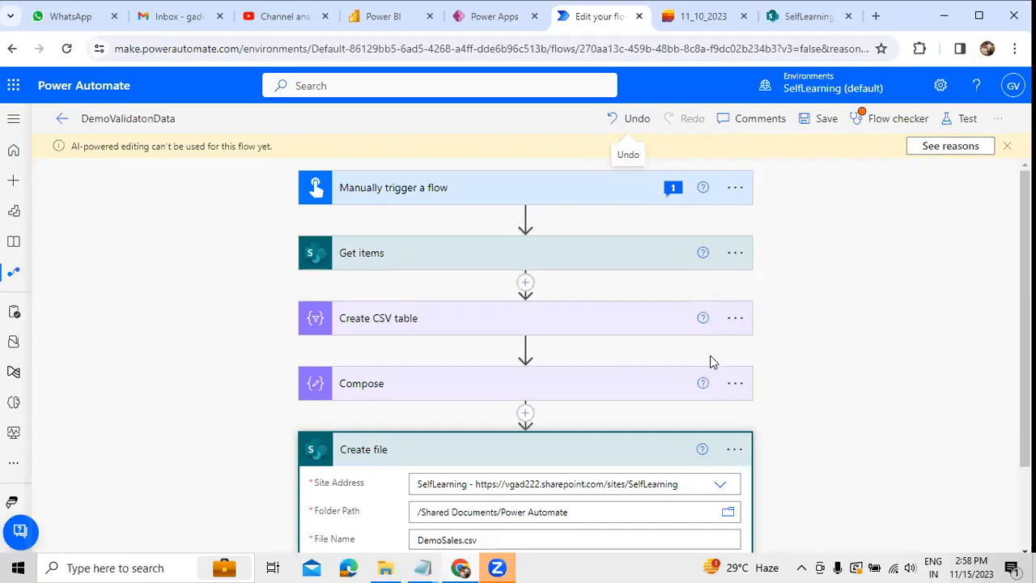
{"action": "scroll", "coordinate": [710, 362], "scroll_direction": "down", "scroll_amount": 1}
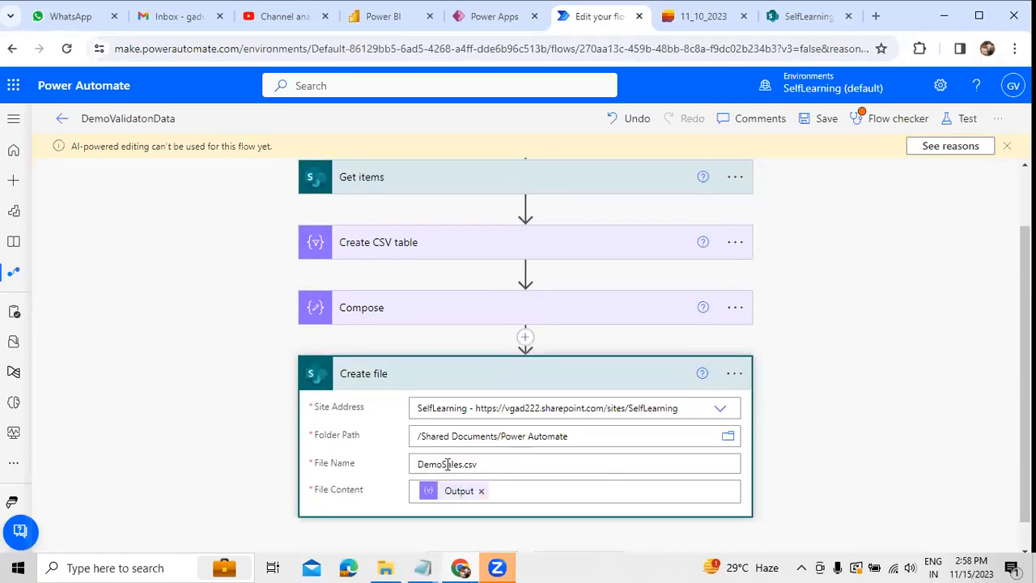
{"action": "left_click", "coordinate": [801, 17]}
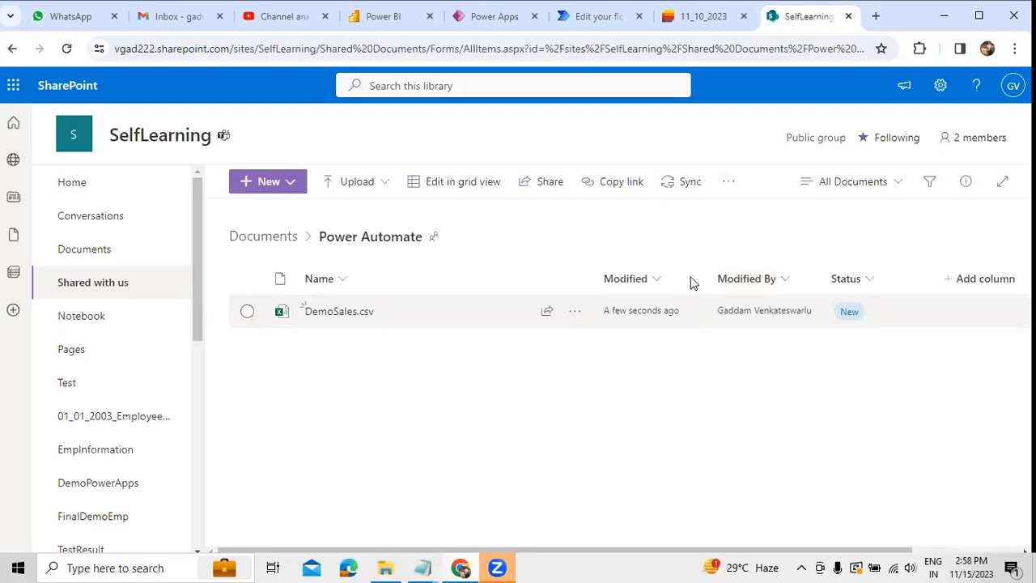
Step: Run the flow again in Power Automate as a manual test, keeping DemoSales.csv as the file name
{"action": "left_click", "coordinate": [603, 18]}
{"action": "left_click", "coordinate": [962, 121]}
{"action": "left_click", "coordinate": [816, 531]}
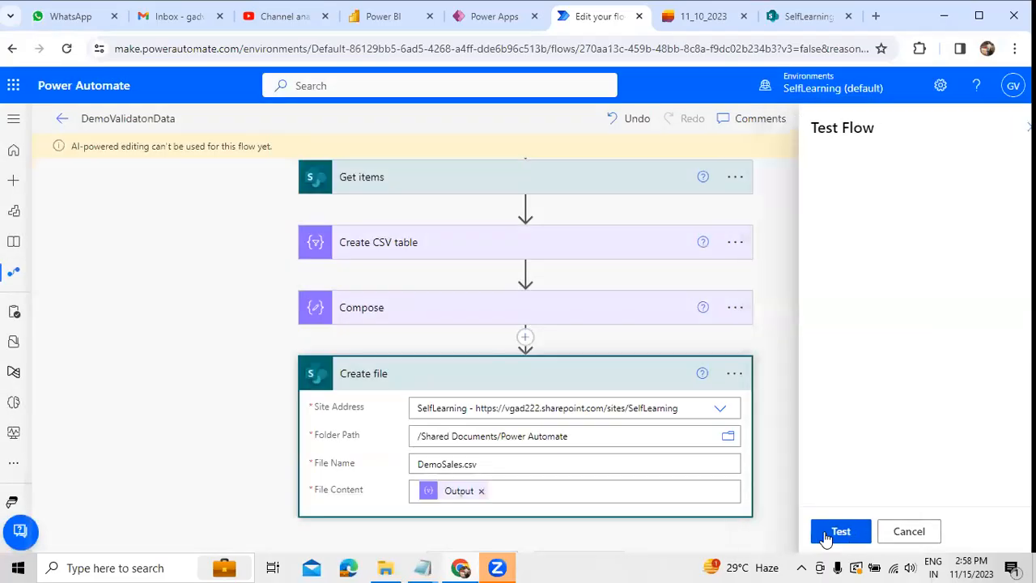
{"action": "left_click", "coordinate": [823, 532]}
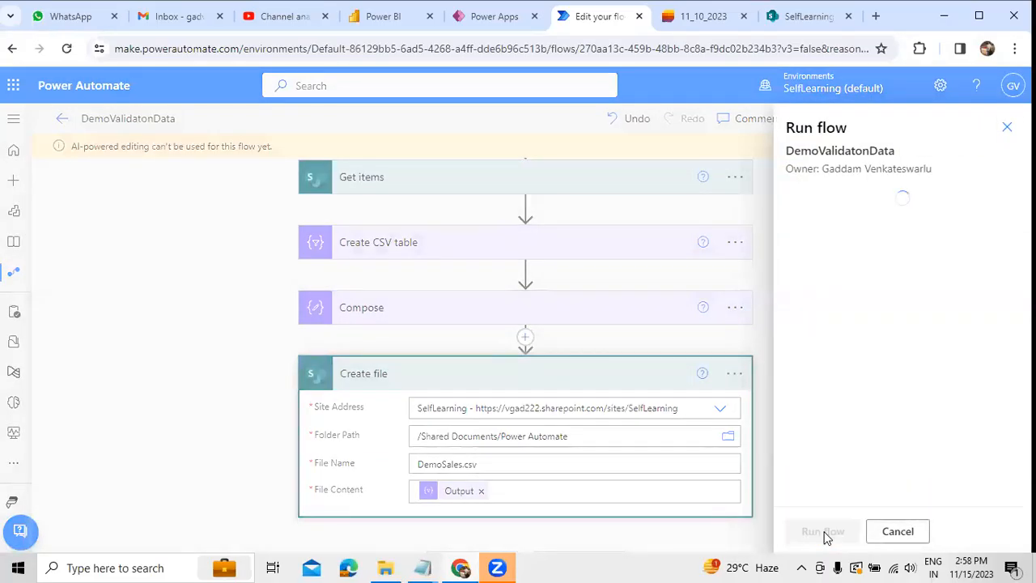
{"action": "left_click", "coordinate": [823, 533]}
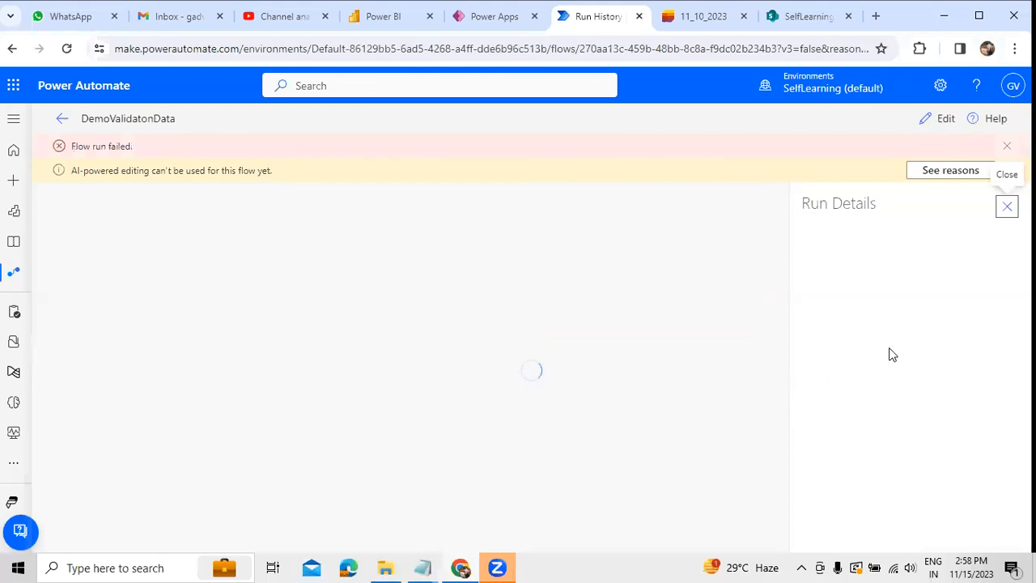
Step: Examine the error details for the Create file action in the run details
{"action": "left_click_drag", "start_coordinate": [847, 347], "coordinate": [920, 417]}
{"action": "scroll", "coordinate": [920, 406], "scroll_direction": "down", "scroll_amount": 1}
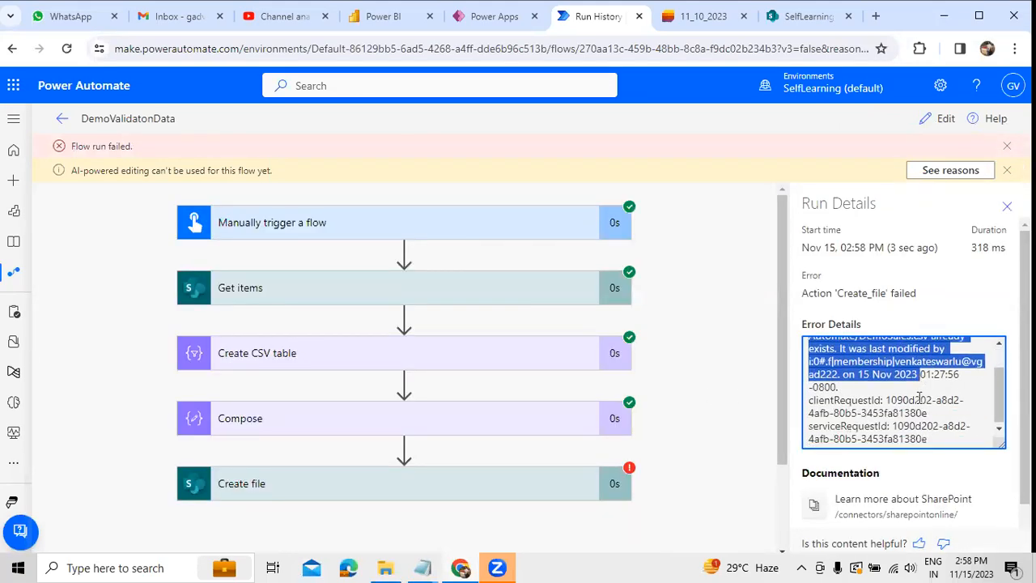
{"action": "scroll", "coordinate": [918, 388], "scroll_direction": "down", "scroll_amount": 1}
{"action": "scroll", "coordinate": [918, 364], "scroll_direction": "up", "scroll_amount": 1}
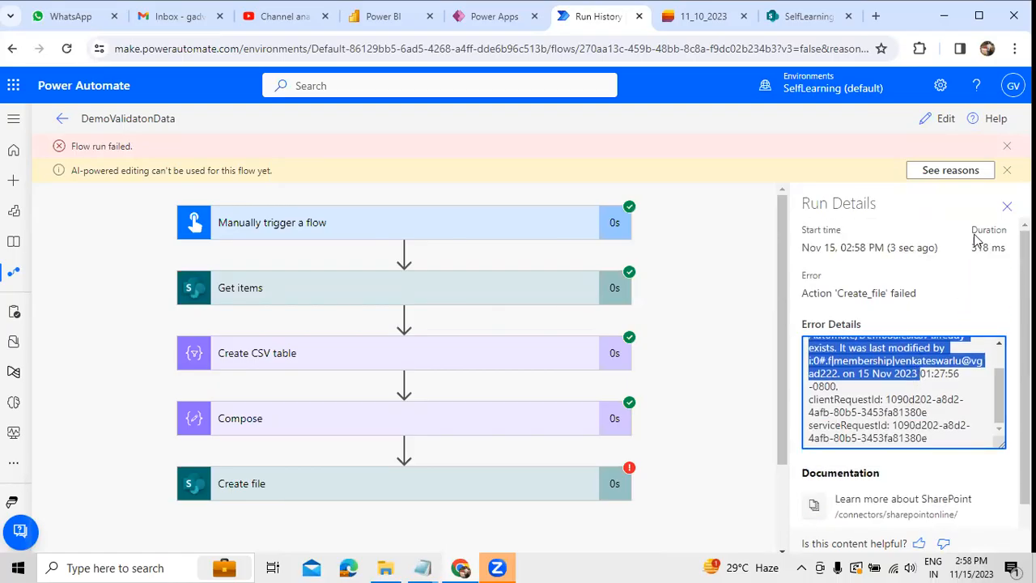
Step: Close the run details and return to editing the flow's Create file action
{"action": "left_click", "coordinate": [1006, 207]}
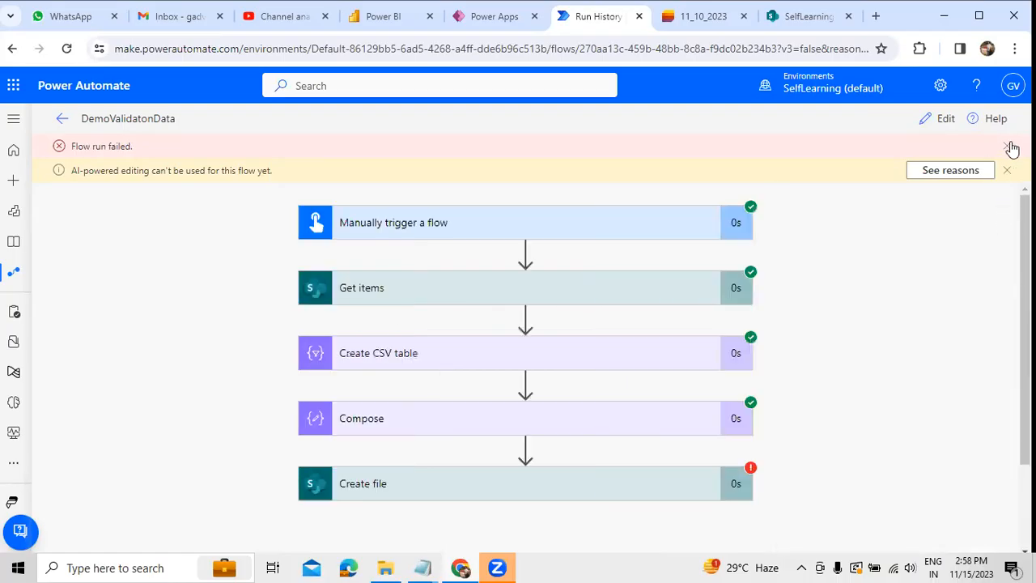
{"action": "left_click", "coordinate": [1007, 146]}
{"action": "left_click", "coordinate": [942, 120]}
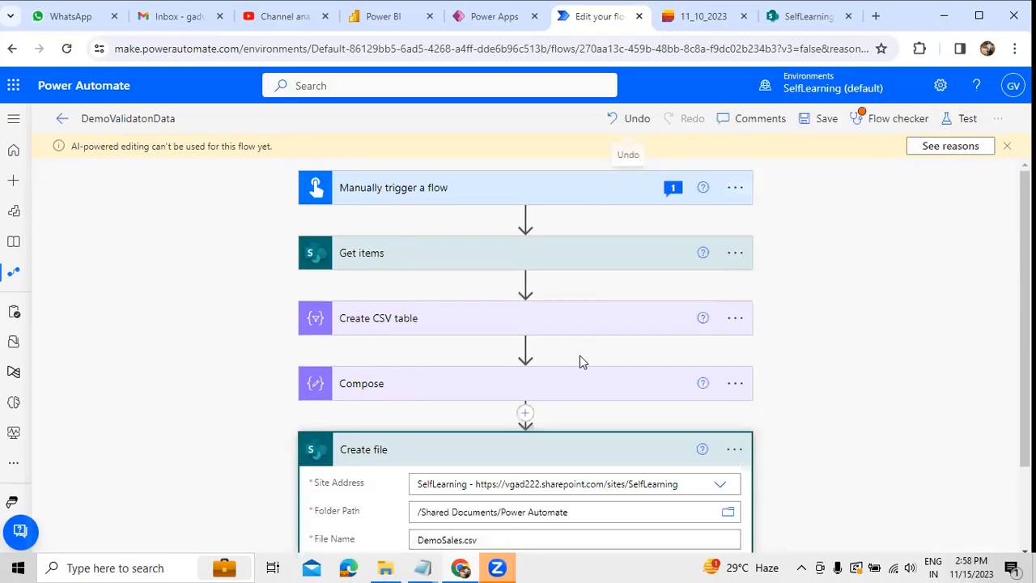
{"action": "scroll", "coordinate": [580, 357], "scroll_direction": "down", "scroll_amount": 2}
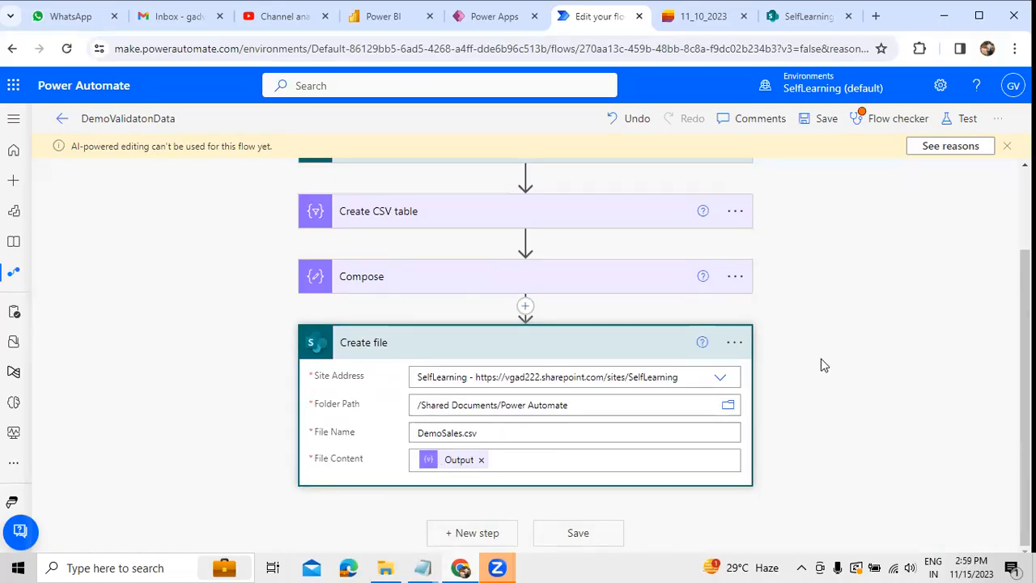
Step: Copy the concat expression ending in 'SalesData.csv' from the Time Formats file in Notepad, then return to the flow
{"action": "mouse_move", "coordinate": [422, 567]}
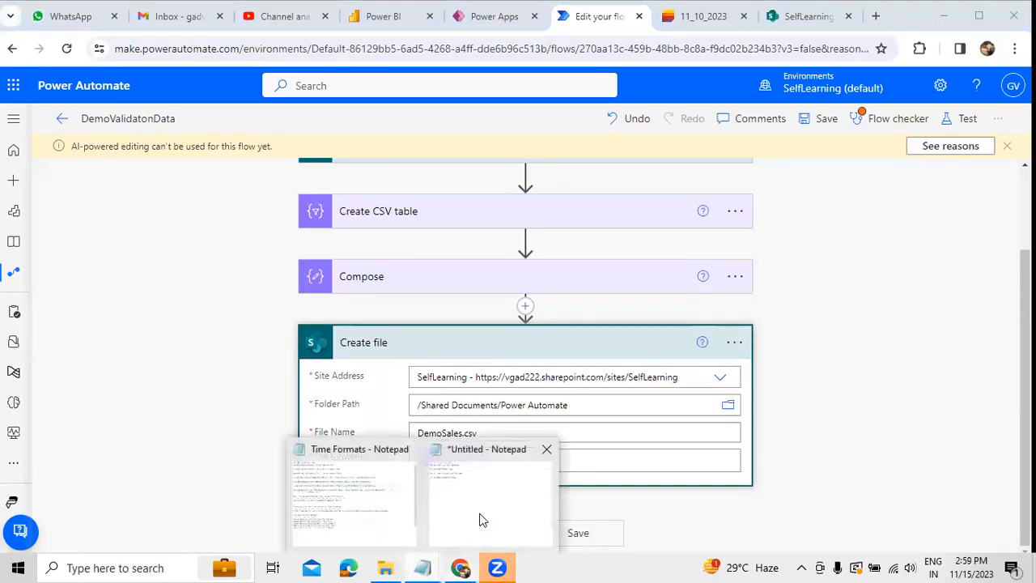
{"action": "left_click", "coordinate": [407, 518]}
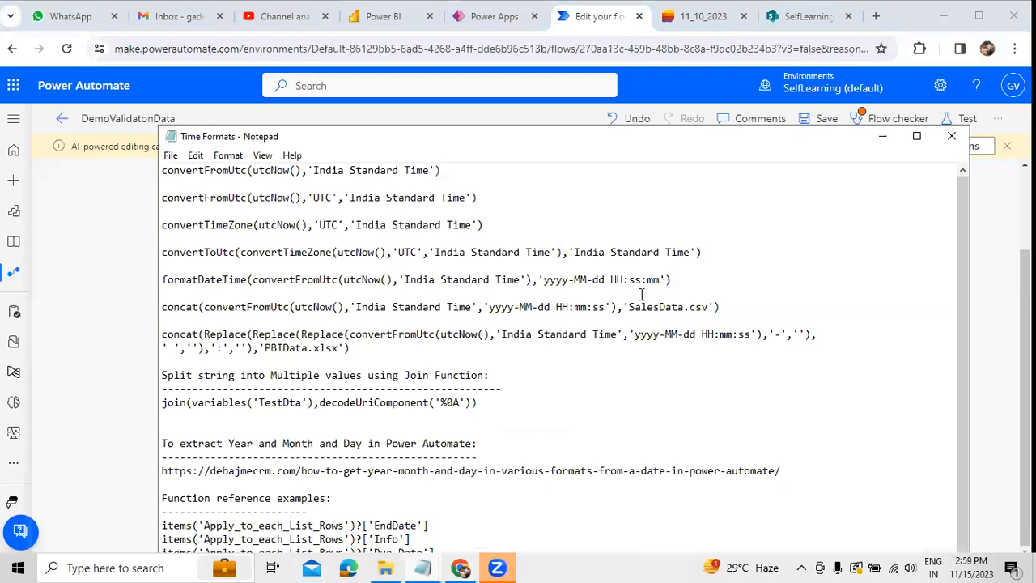
{"action": "left_click_drag", "start_coordinate": [745, 305], "coordinate": [141, 302]}
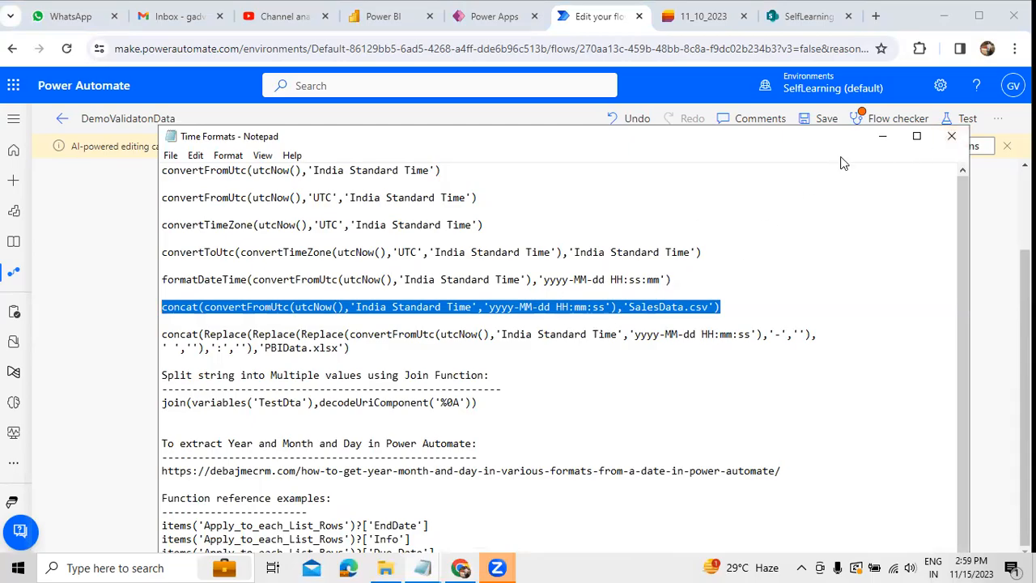
{"action": "left_click", "coordinate": [883, 136]}
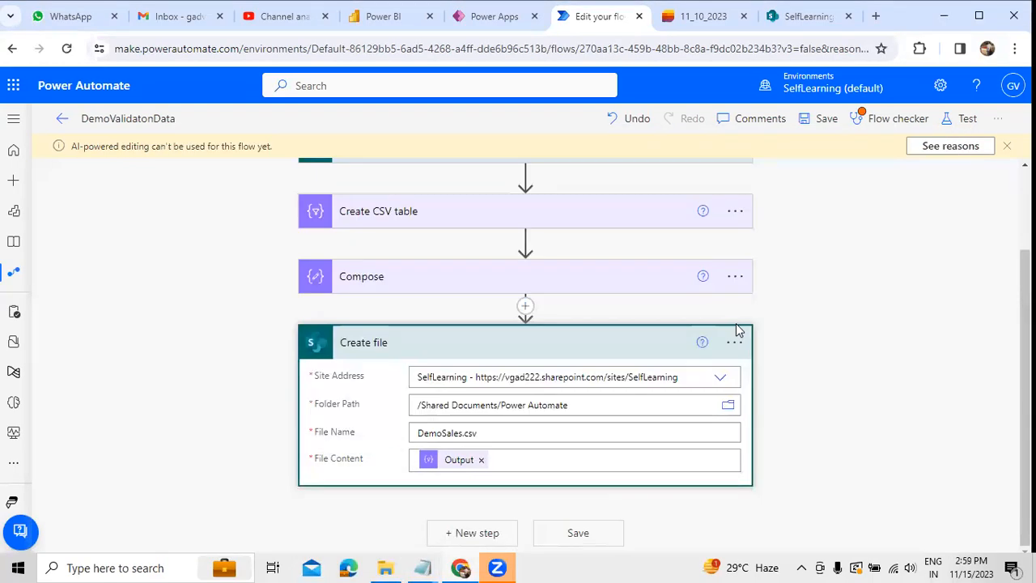
Step: Replace the Create file action's file name with the expression concat(convertFromUtc(utcNow(),'India Standard Time','yyyy-MM-dd HH:mm:ss'),'SalesData.csv')
{"action": "left_click", "coordinate": [549, 433]}
{"action": "key", "text": "BackSpace"}
{"action": "key", "text": "BackSpace"}
{"action": "key", "text": "BackSpace"}
{"action": "key", "text": "BackSpace"}
{"action": "key", "text": "BackSpace"}
{"action": "key", "text": "BackSpace"}
{"action": "key", "text": "BackSpace"}
{"action": "key", "text": "BackSpace"}
{"action": "key", "text": "BackSpace"}
{"action": "key", "text": "BackSpace"}
{"action": "key", "text": "BackSpace"}
{"action": "key", "text": "BackSpace"}
{"action": "key", "text": "BackSpace"}
{"action": "left_click", "coordinate": [878, 439]}
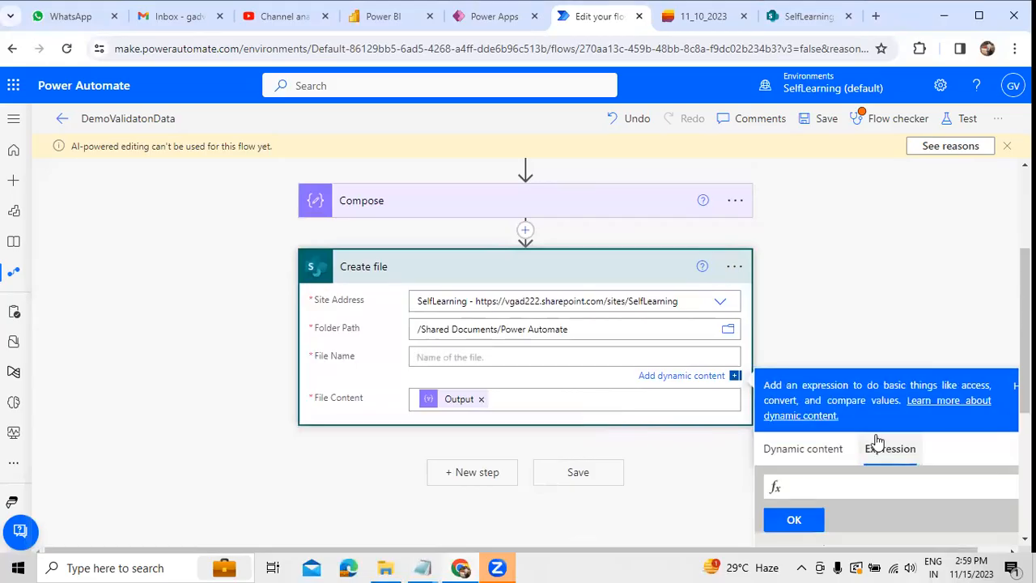
{"action": "key", "text": "ctrl+v"}
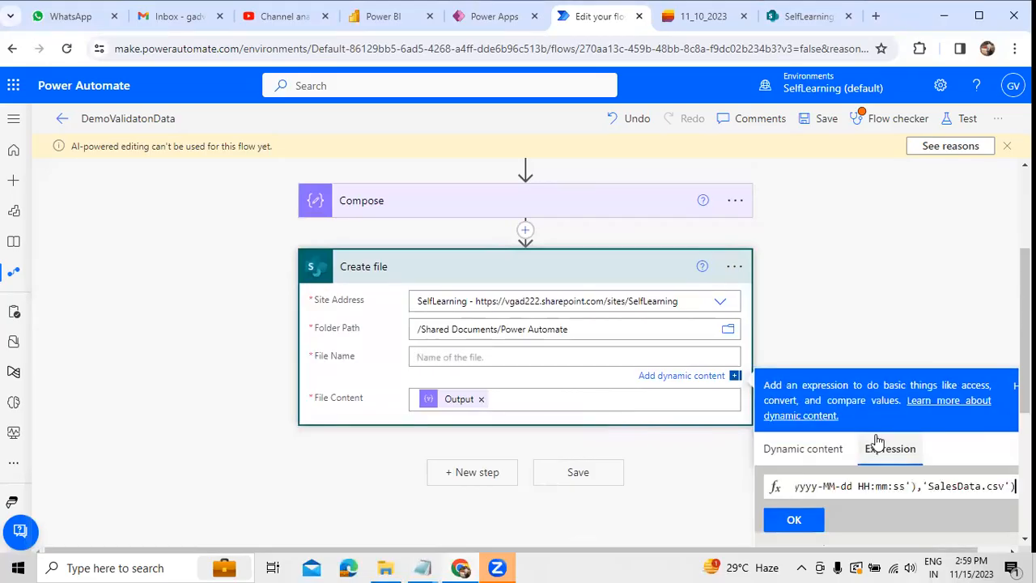
{"action": "left_click", "coordinate": [793, 521]}
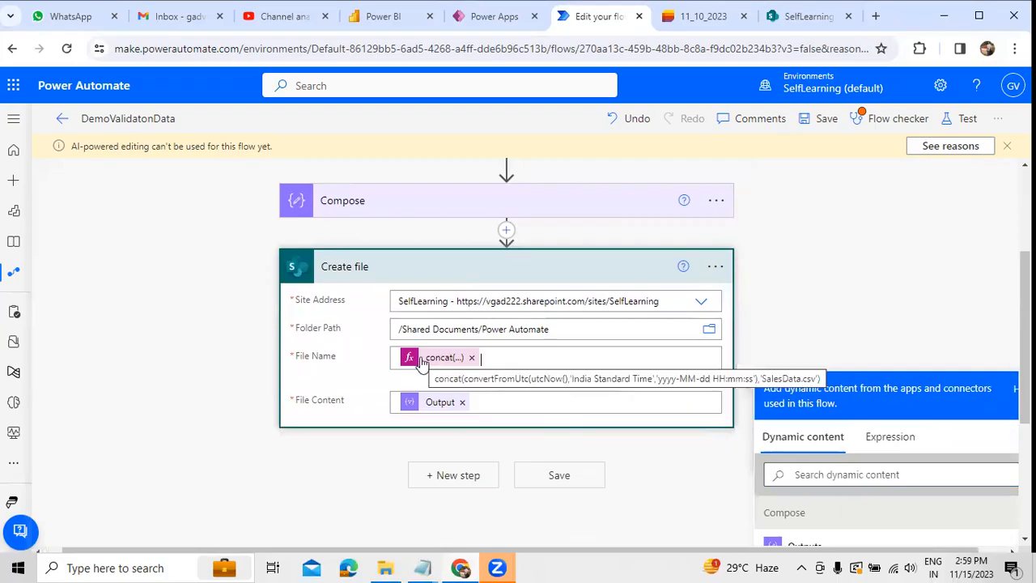
Step: Save the flow and run it as a manual test, finishing with a check of the Power Automate folder in SharePoint
{"action": "left_click", "coordinate": [945, 120]}
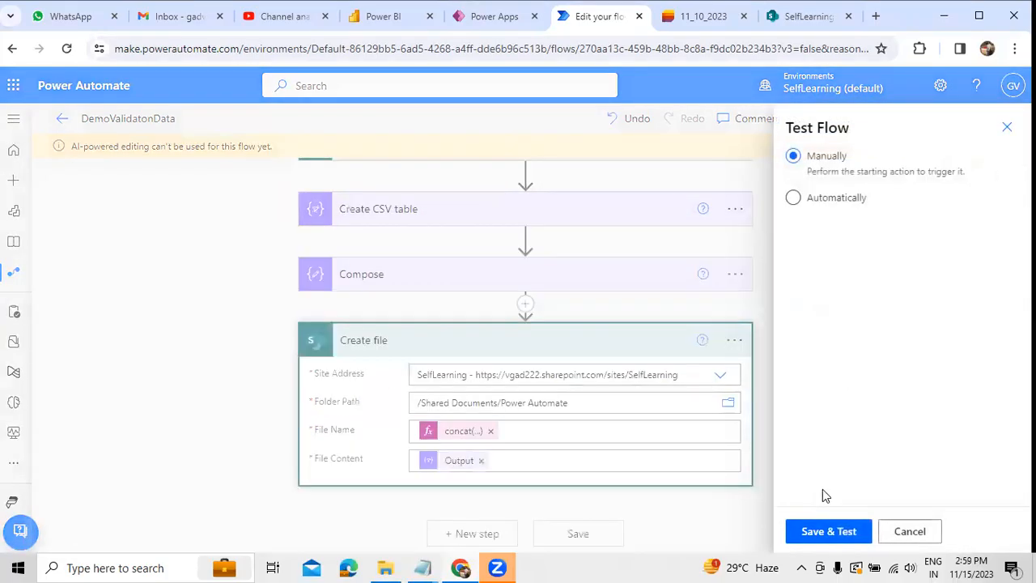
{"action": "left_click", "coordinate": [809, 524]}
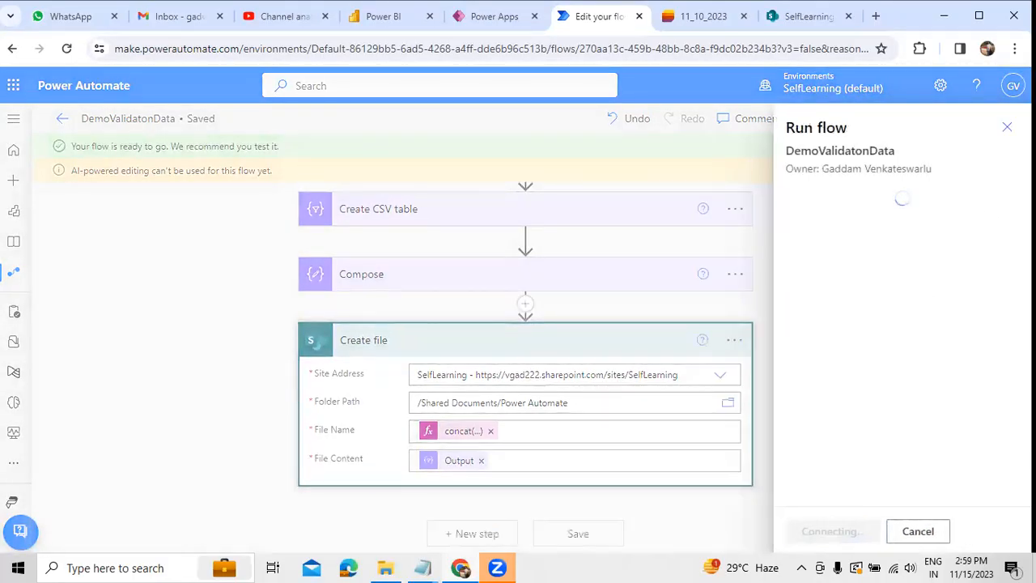
{"action": "left_click", "coordinate": [1006, 135]}
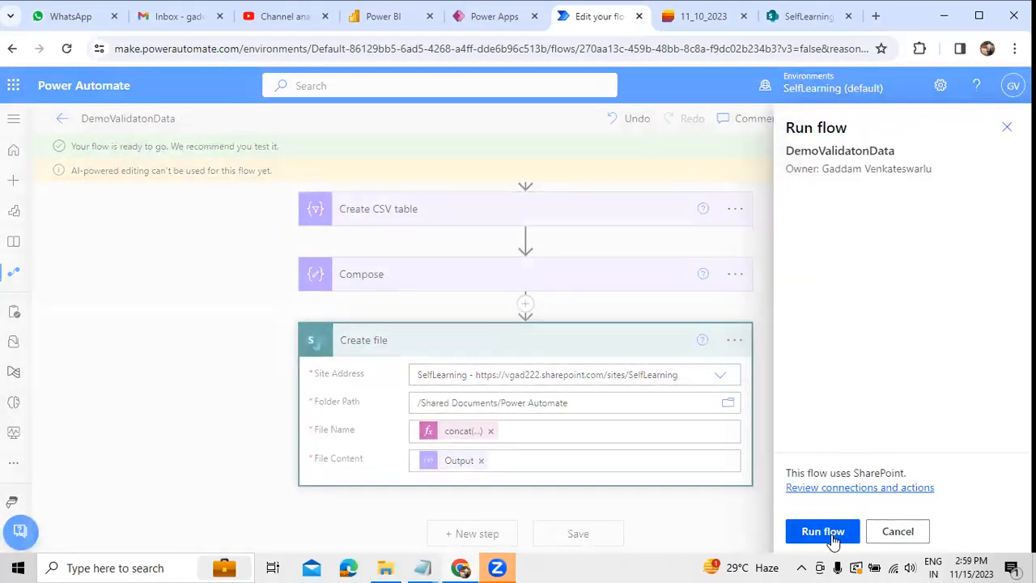
{"action": "left_click", "coordinate": [832, 536]}
{"action": "left_click", "coordinate": [816, 534]}
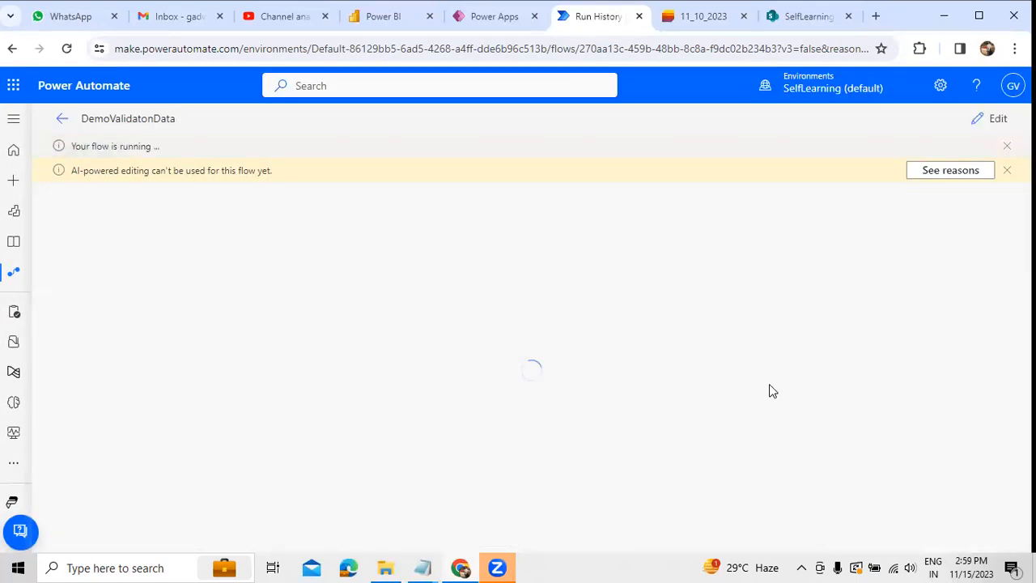
{"action": "left_click", "coordinate": [789, 19]}
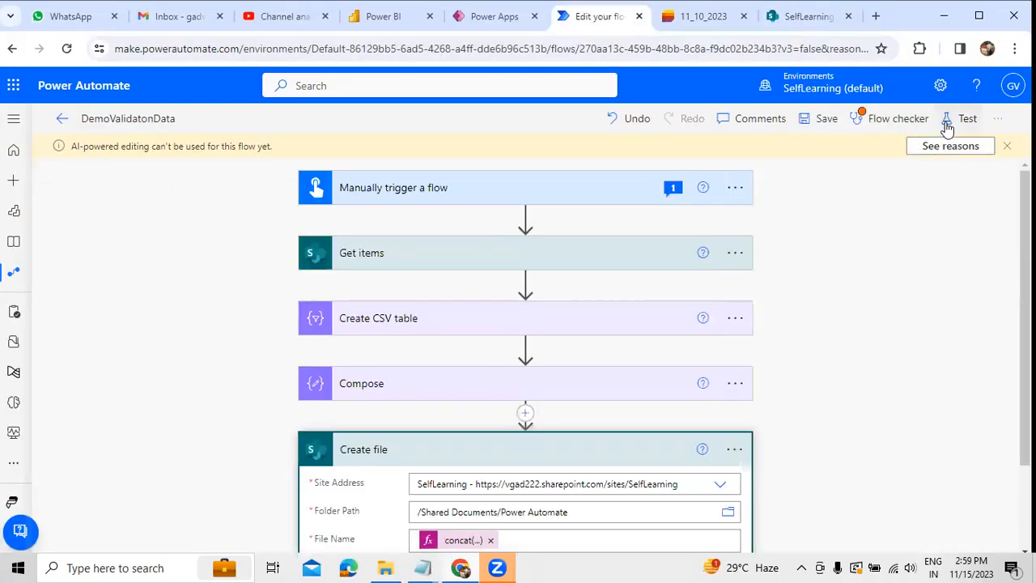
Step: Return to the flow in Power Automate and run a second manual test with the timestamped file name
{"action": "left_click", "coordinate": [948, 123]}
{"action": "left_click", "coordinate": [827, 533]}
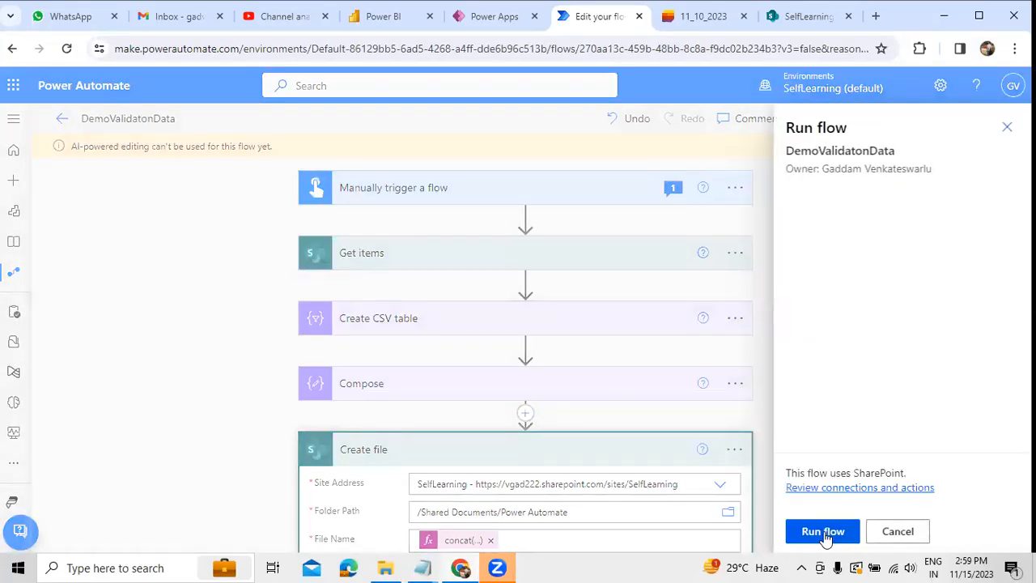
{"action": "left_click", "coordinate": [824, 533]}
{"action": "left_click", "coordinate": [822, 533]}
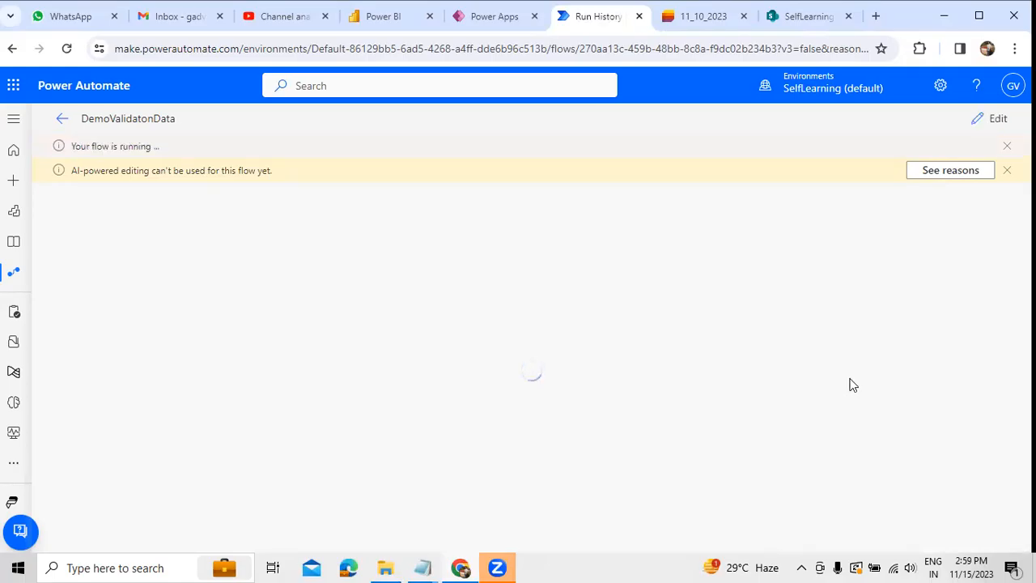
Step: Reopen the flow for editing, collapse the Create file action and run a third manual test
{"action": "left_click", "coordinate": [994, 128]}
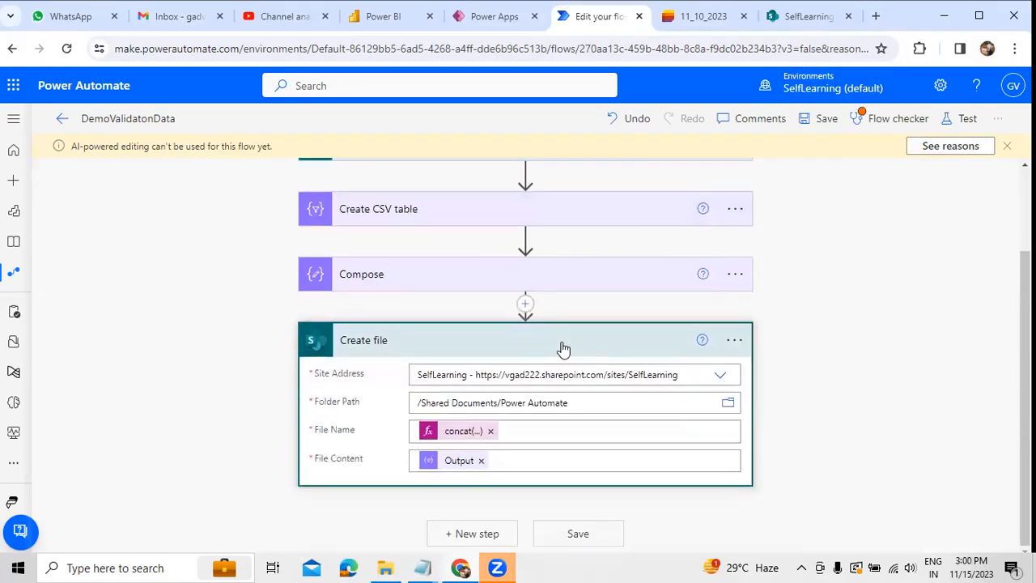
{"action": "left_click", "coordinate": [562, 344]}
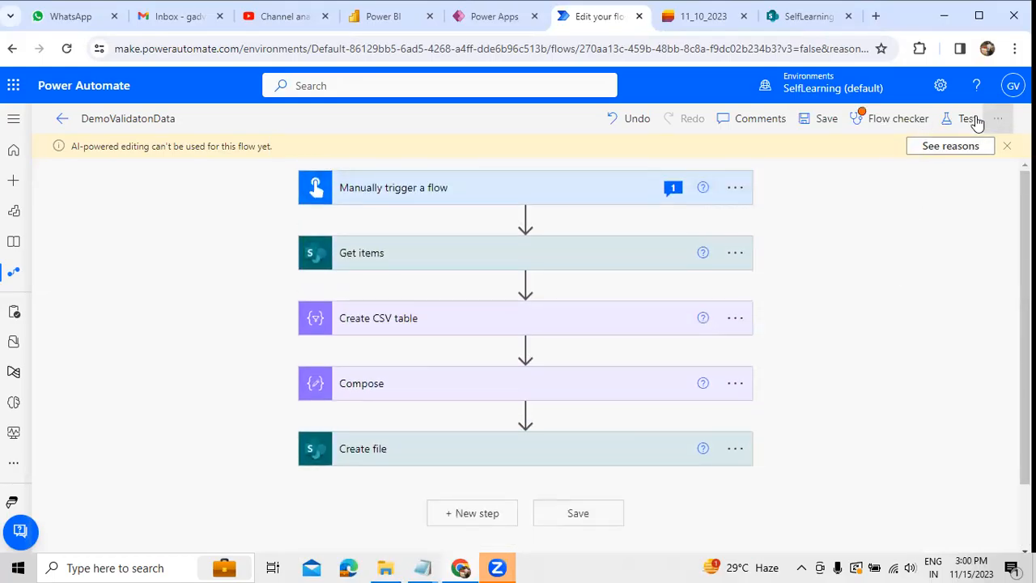
{"action": "left_click", "coordinate": [968, 119]}
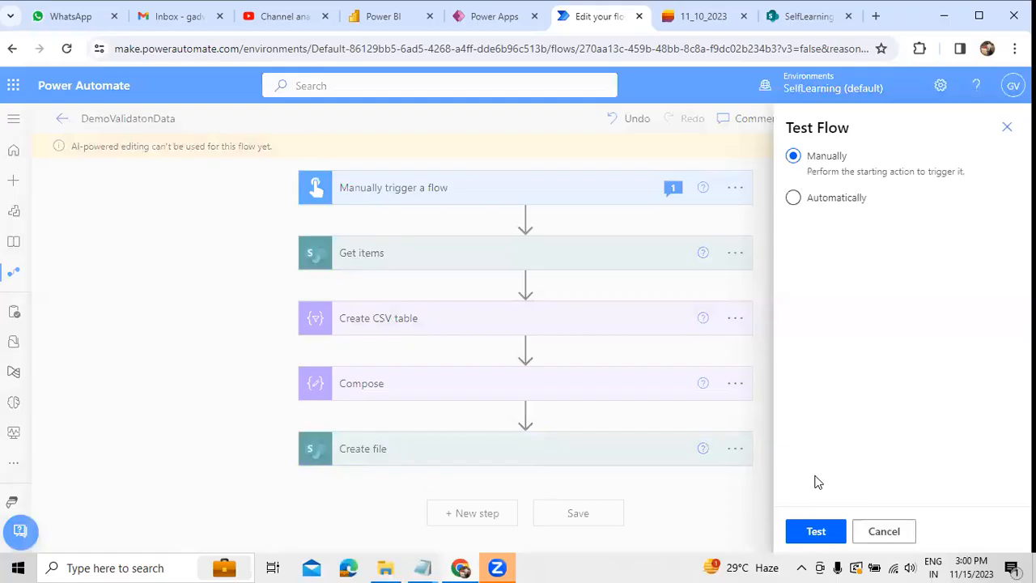
{"action": "left_click", "coordinate": [816, 532]}
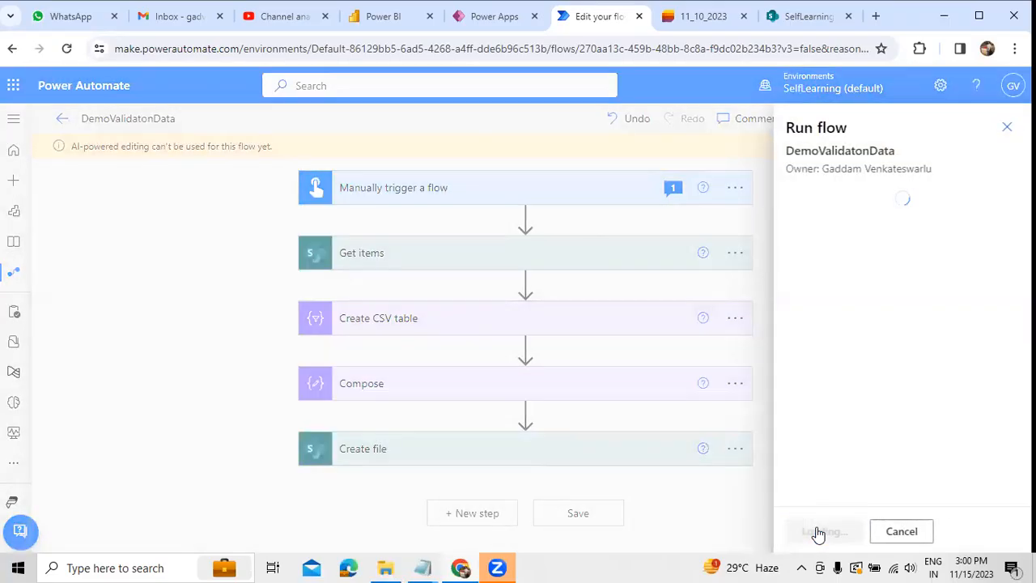
{"action": "left_click", "coordinate": [817, 532]}
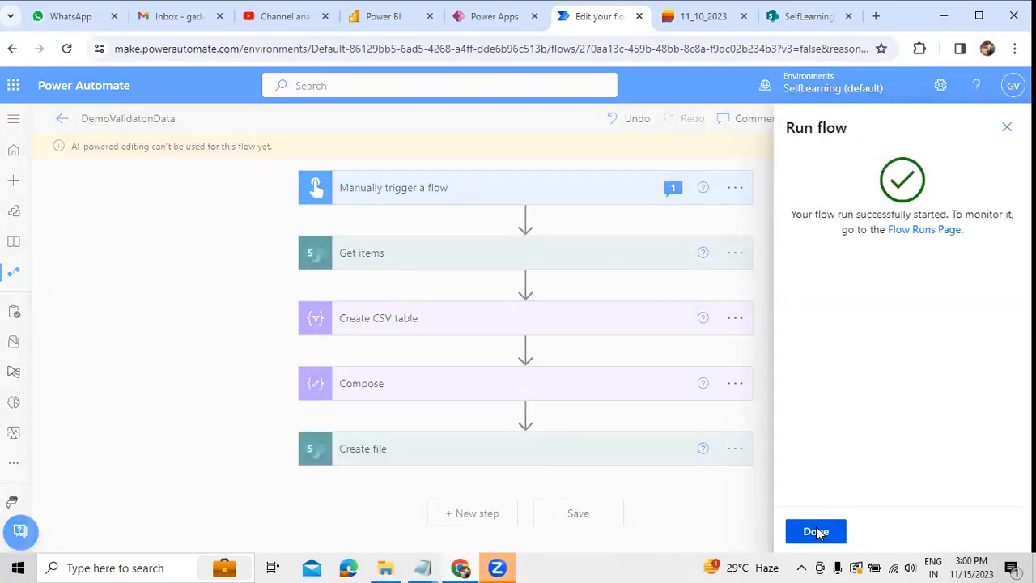
{"action": "left_click", "coordinate": [819, 533]}
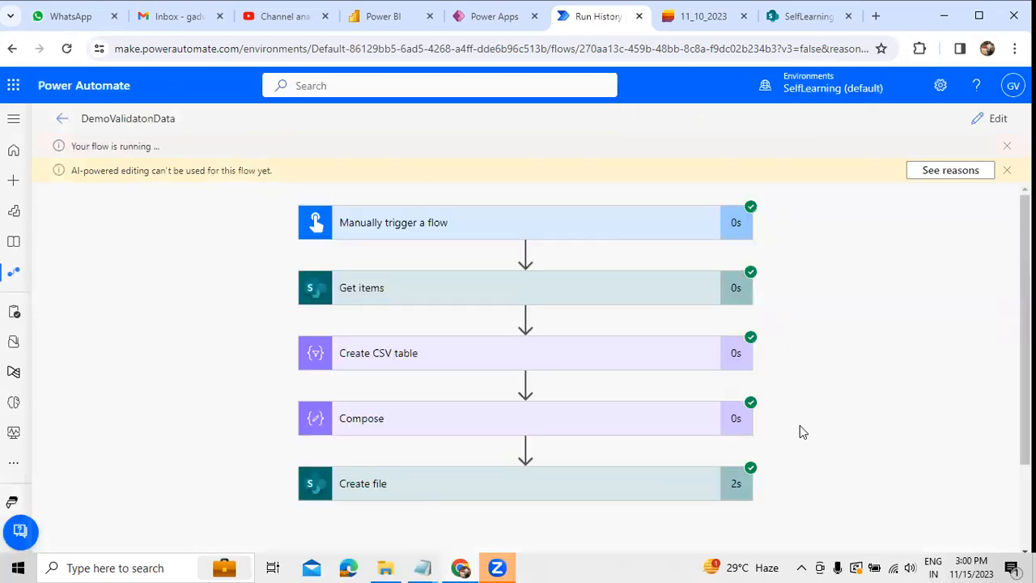
{"action": "left_click", "coordinate": [821, 16]}
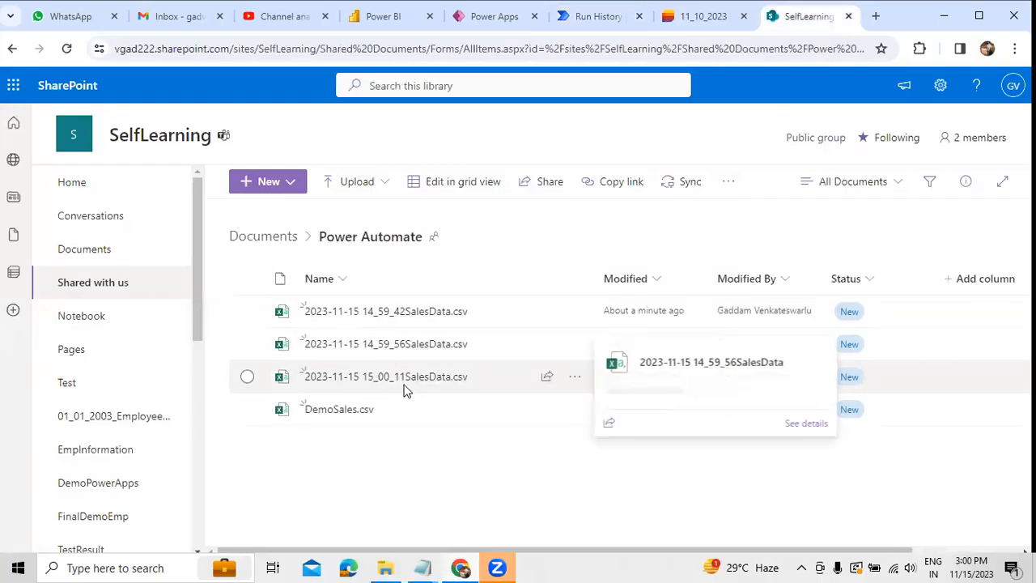
{"action": "left_click", "coordinate": [420, 313]}
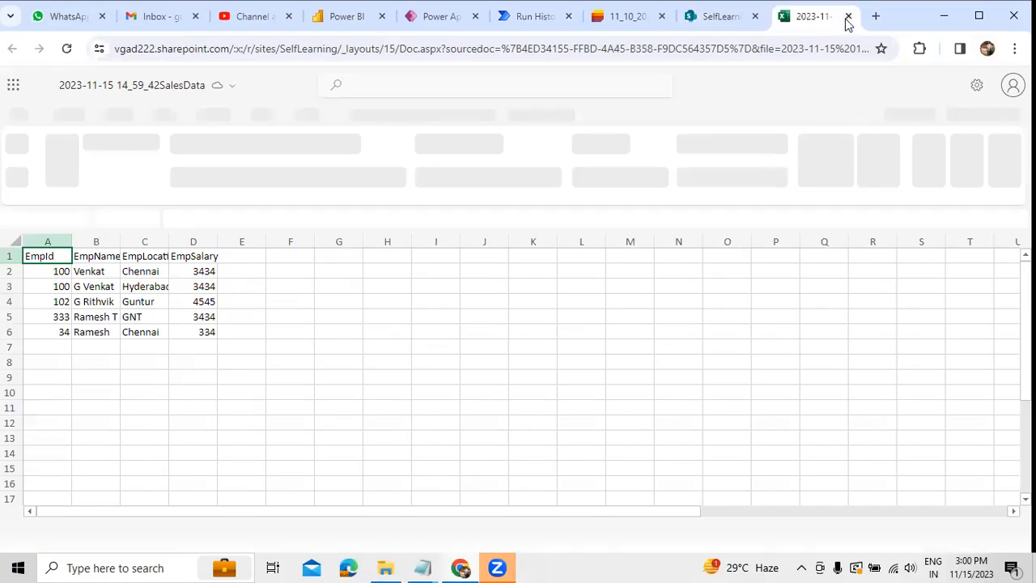
{"action": "key", "text": "ctrl+w"}
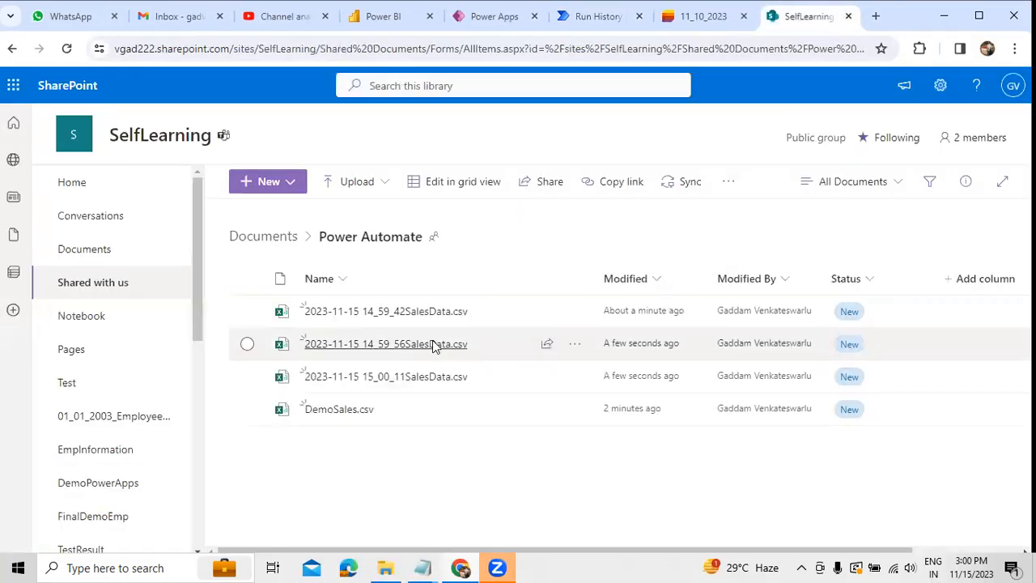
{"action": "left_click", "coordinate": [434, 346]}
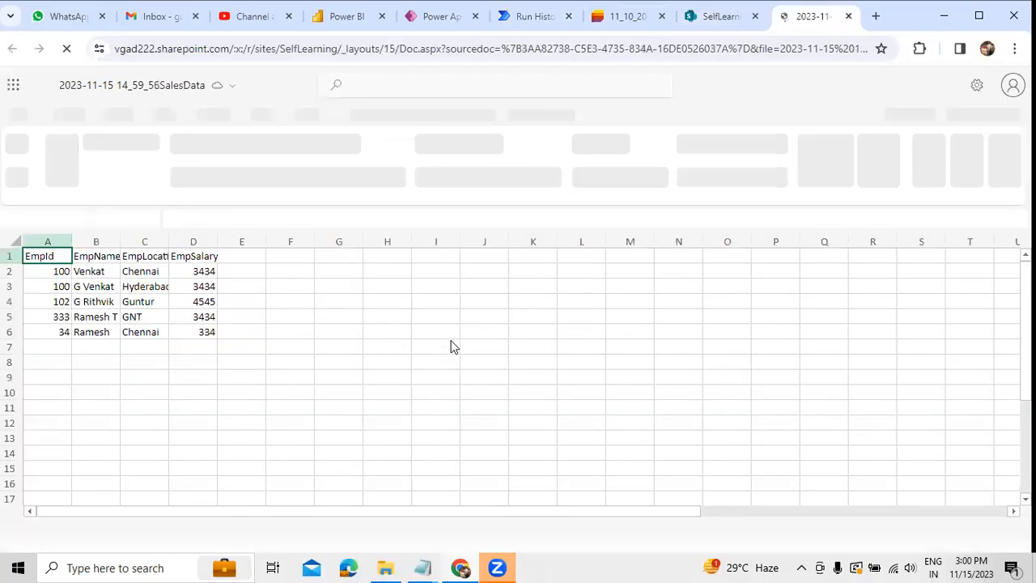
{"action": "left_click", "coordinate": [849, 16]}
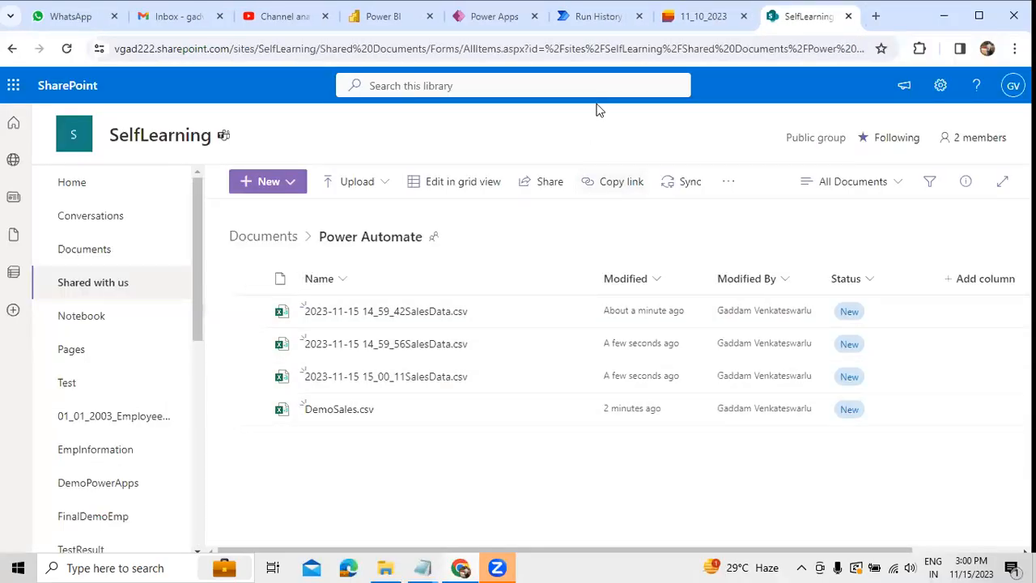
Step: Return to the flow's run history, dismiss the AI-powered editing notice and view the Compose action's run details
{"action": "left_click", "coordinate": [597, 21]}
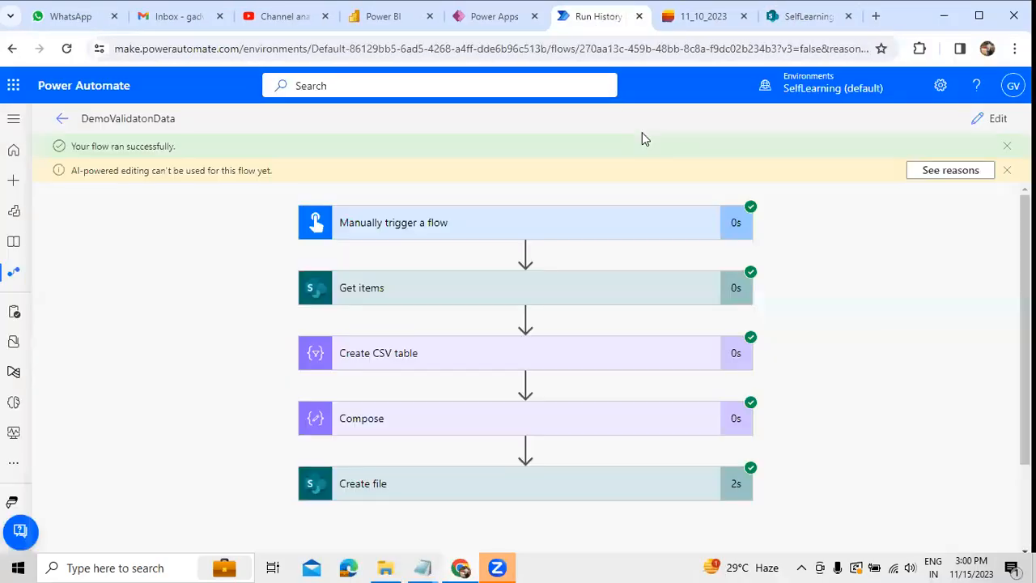
{"action": "left_click", "coordinate": [1006, 170]}
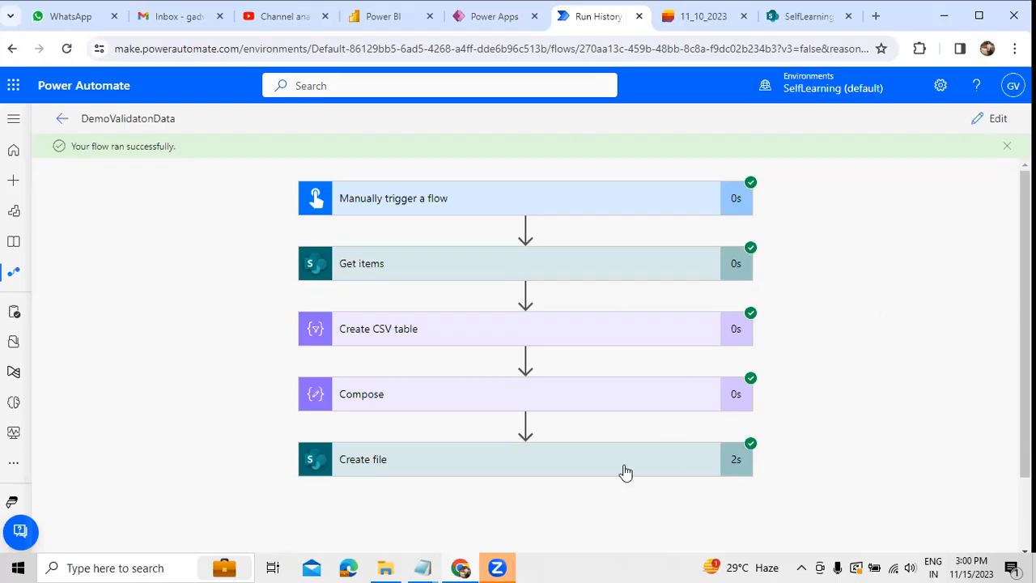
{"action": "left_click", "coordinate": [466, 408]}
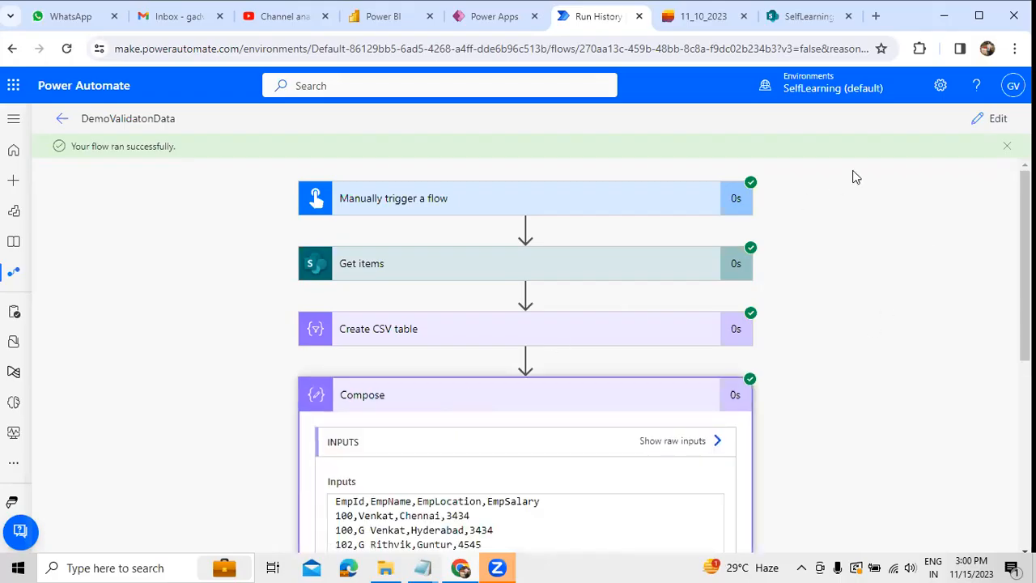
Step: Reopen the flow for editing and examine the full concat expression in the Create file action's file name
{"action": "left_click", "coordinate": [982, 129]}
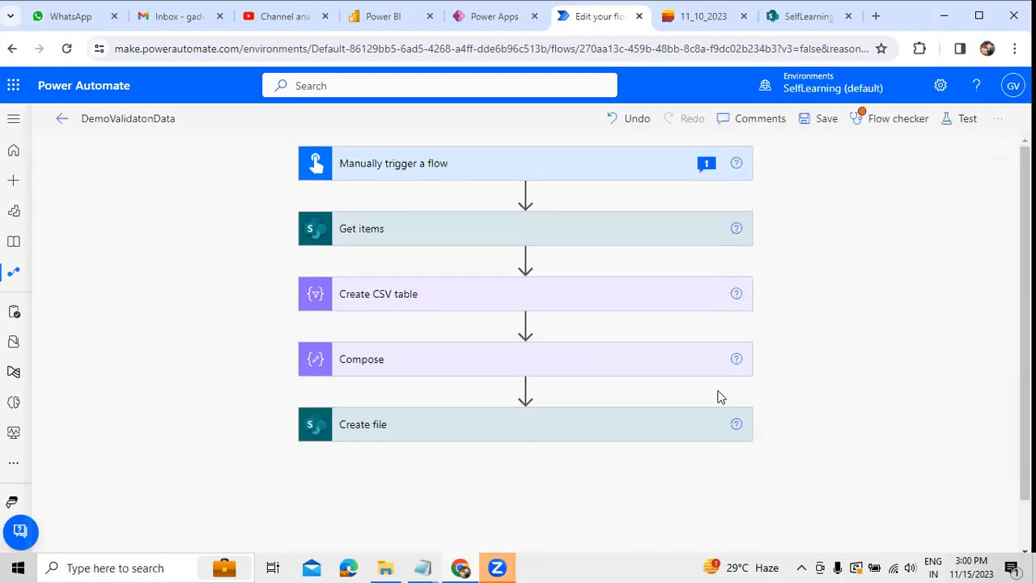
{"action": "left_click", "coordinate": [560, 424]}
{"action": "left_click", "coordinate": [460, 461]}
{"action": "left_click", "coordinate": [877, 441]}
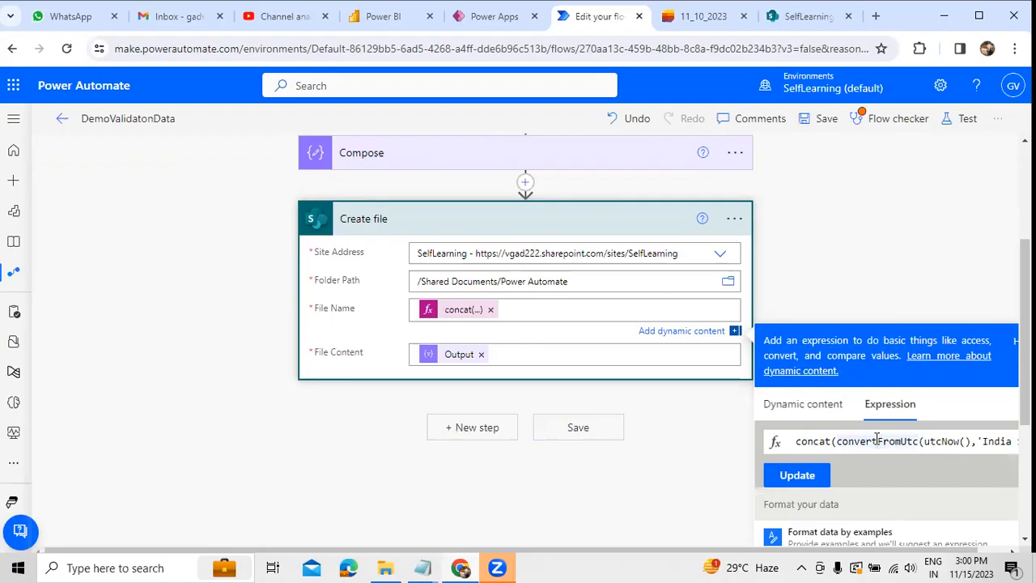
{"action": "key", "text": "Right"}
{"action": "key", "text": "Right"}
{"action": "key", "text": "Right"}
{"action": "key", "text": "Right"}
{"action": "key", "text": "Right"}
{"action": "key", "text": "Right"}
{"action": "key", "text": "Right"}
{"action": "key", "text": "Right"}
{"action": "key", "text": "Right"}
{"action": "key", "text": "Right"}
{"action": "key", "text": "Right"}
{"action": "key", "text": "Right"}
{"action": "key", "text": "Right"}
{"action": "key", "text": "Right"}
{"action": "key", "text": "Right"}
{"action": "key", "text": "Right"}
{"action": "key", "text": "Right"}
{"action": "key", "text": "Right"}
{"action": "key", "text": "Right"}
{"action": "key", "text": "Right"}
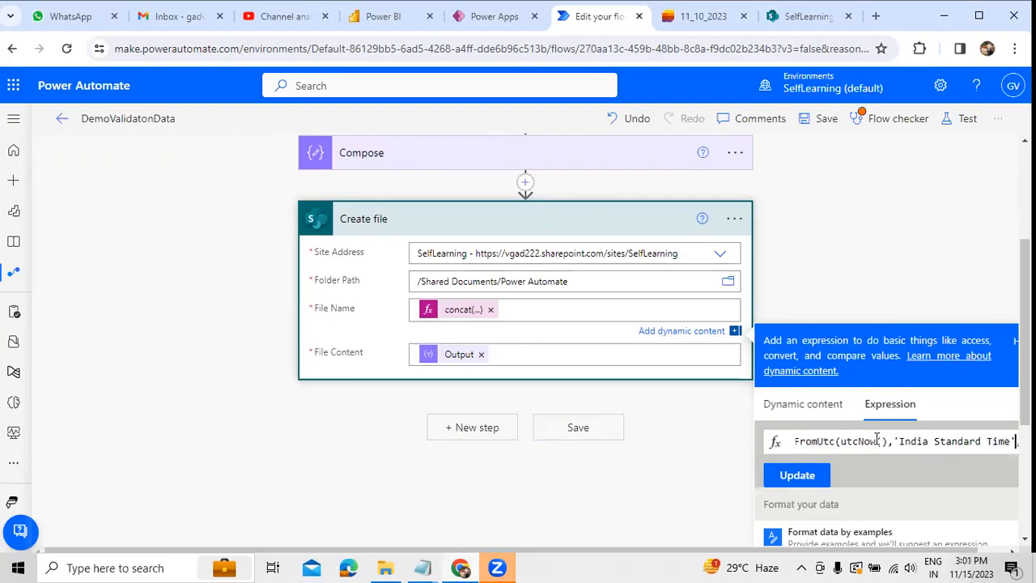
{"action": "key", "text": "Right"}
{"action": "key", "text": "Right"}
{"action": "key", "text": "Right"}
{"action": "key", "text": "Right"}
{"action": "key", "text": "Right"}
{"action": "key", "text": "Right"}
{"action": "key", "text": "Right"}
{"action": "key", "text": "Right"}
{"action": "key", "text": "Right"}
{"action": "key", "text": "Right"}
{"action": "key", "text": "Right"}
{"action": "key", "text": "Right"}
{"action": "key", "text": "Right"}
{"action": "key", "text": "Right"}
{"action": "key", "text": "Right"}
{"action": "key", "text": "Right"}
{"action": "key", "text": "Right"}
{"action": "key", "text": "Right"}
{"action": "key", "text": "Right"}
{"action": "key", "text": "Right"}
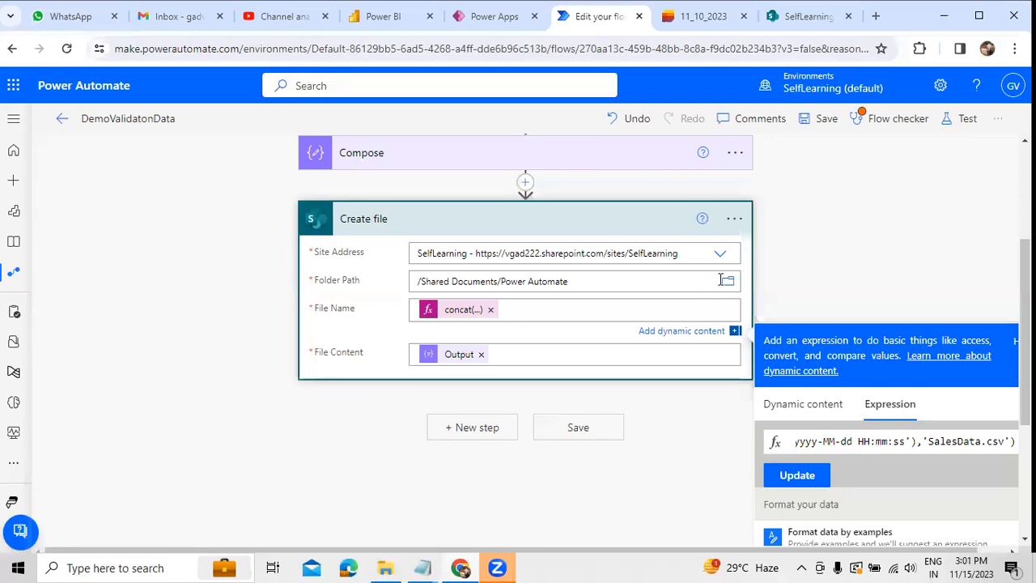
Step: Delete the Create file action from the flow
{"action": "left_click", "coordinate": [736, 232]}
{"action": "left_click", "coordinate": [735, 212]}
{"action": "left_click", "coordinate": [781, 465]}
{"action": "left_click", "coordinate": [734, 342]}
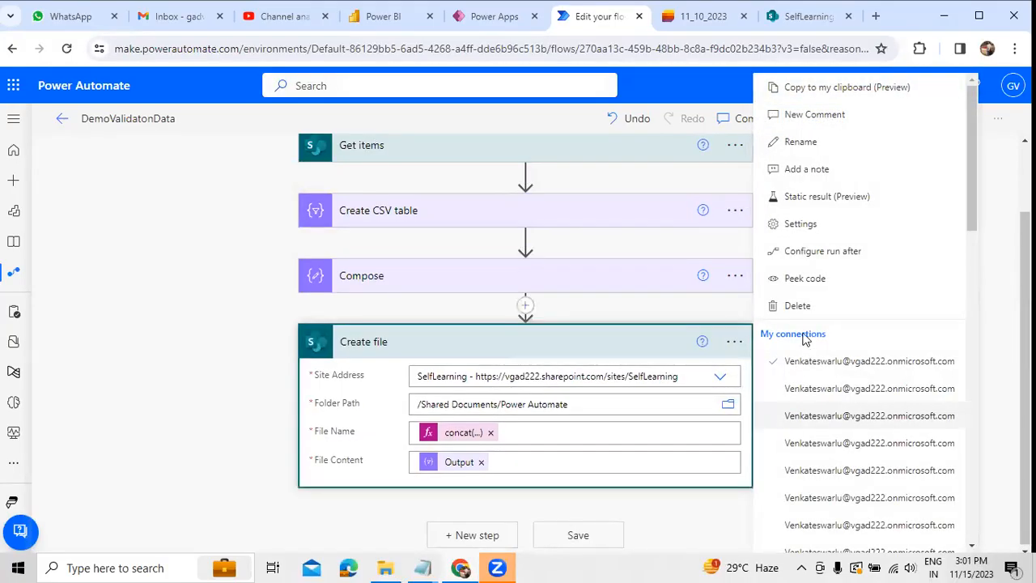
{"action": "left_click", "coordinate": [800, 306]}
{"action": "left_click", "coordinate": [522, 349]}
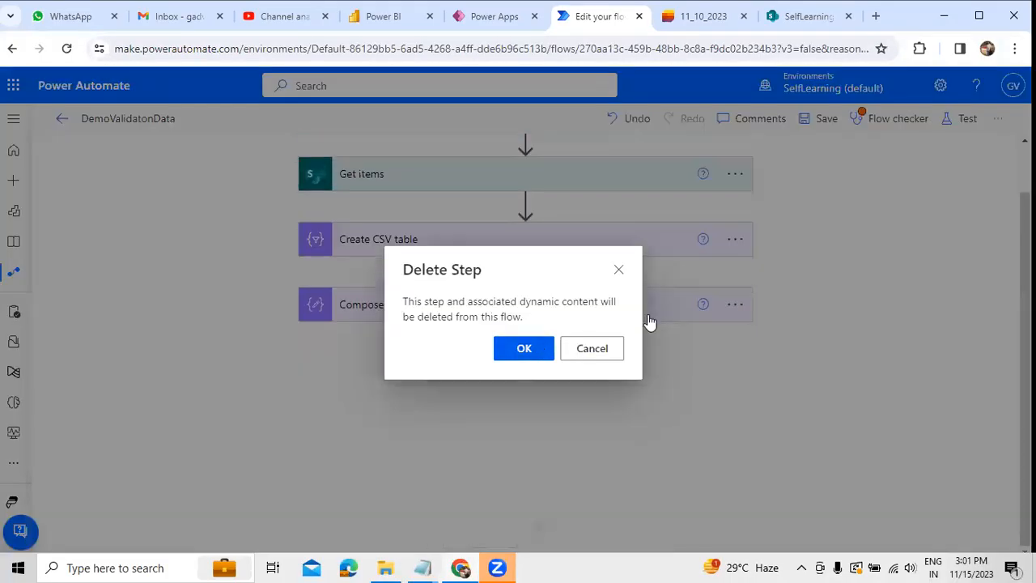
Step: Delete the Compose and Create CSV table actions from the flow
{"action": "left_click", "coordinate": [735, 311]}
{"action": "left_click", "coordinate": [769, 523]}
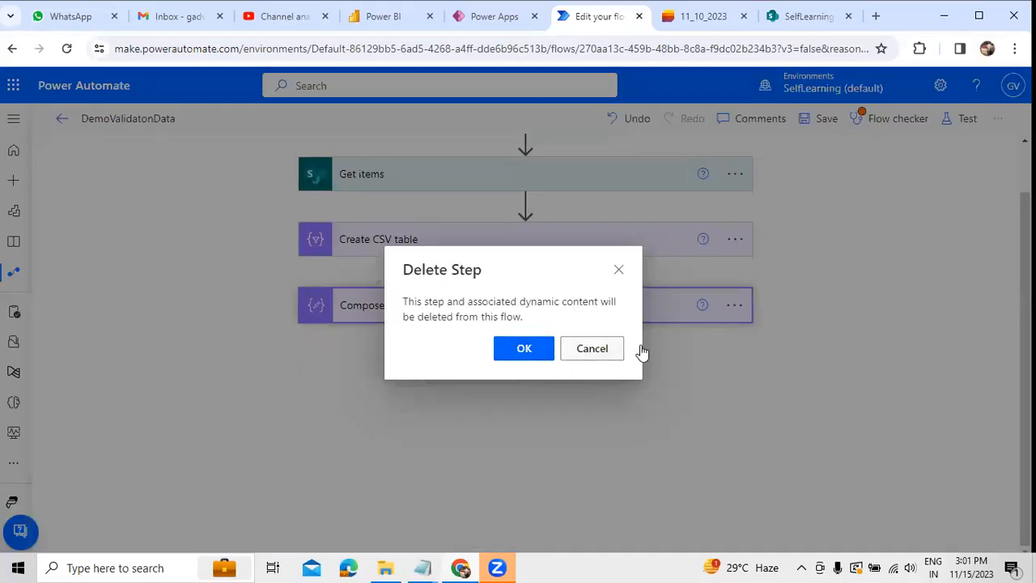
{"action": "key", "text": "Return"}
{"action": "left_click", "coordinate": [740, 249]}
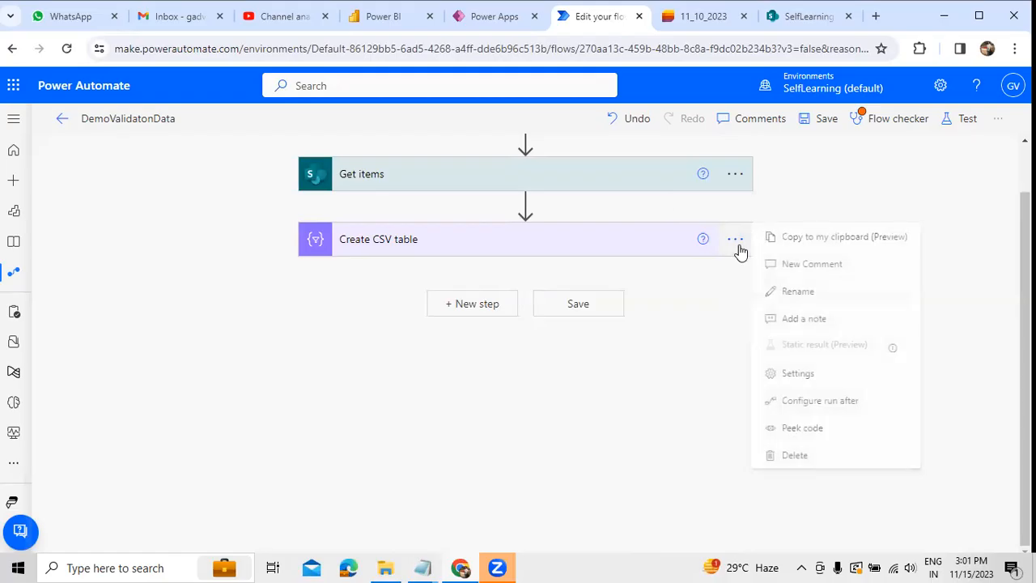
{"action": "left_click", "coordinate": [783, 455]}
{"action": "left_click", "coordinate": [518, 354]}
Step: Switch to the SharePoint Power Automate folder, create a new Excel workbook there and close the opened workbook
{"action": "left_click", "coordinate": [809, 20]}
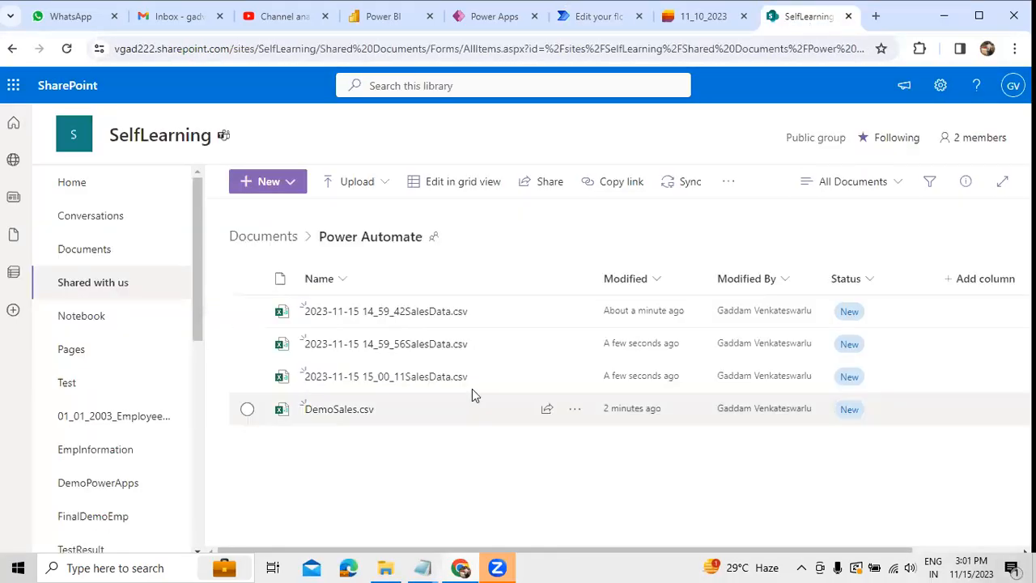
{"action": "left_click", "coordinate": [293, 189]}
{"action": "left_click", "coordinate": [420, 438]}
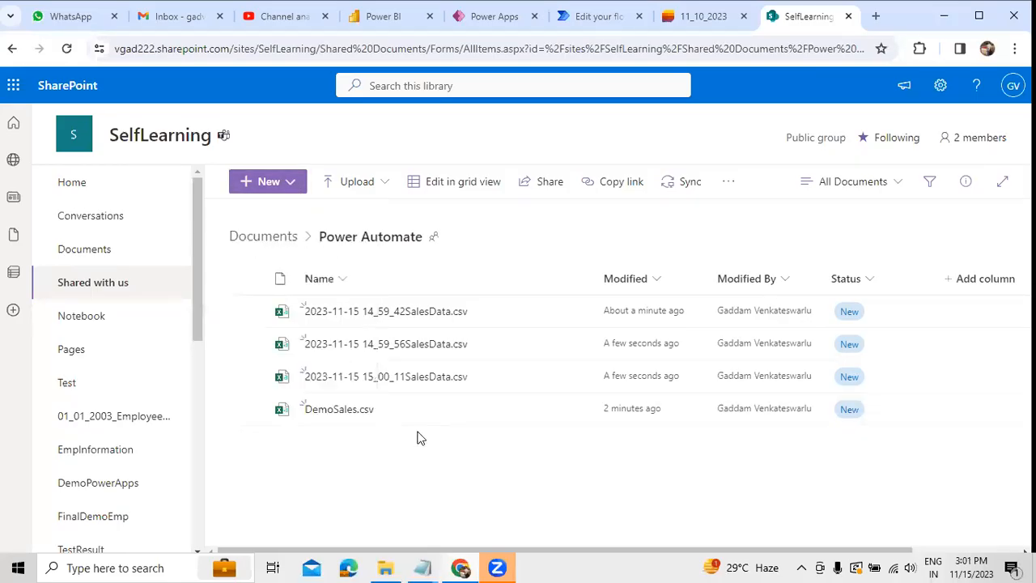
{"action": "left_click", "coordinate": [293, 191]}
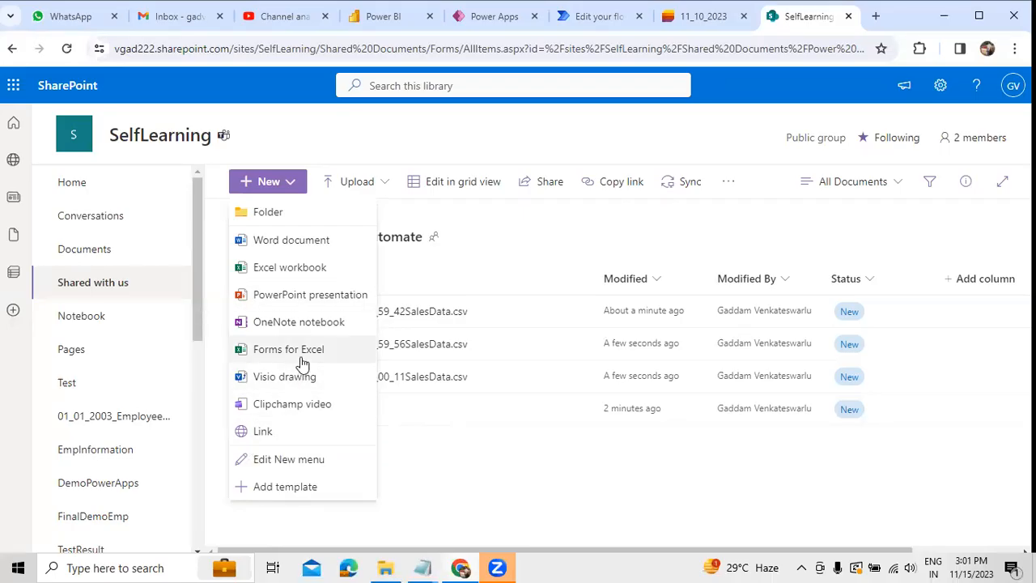
{"action": "left_click", "coordinate": [291, 267]}
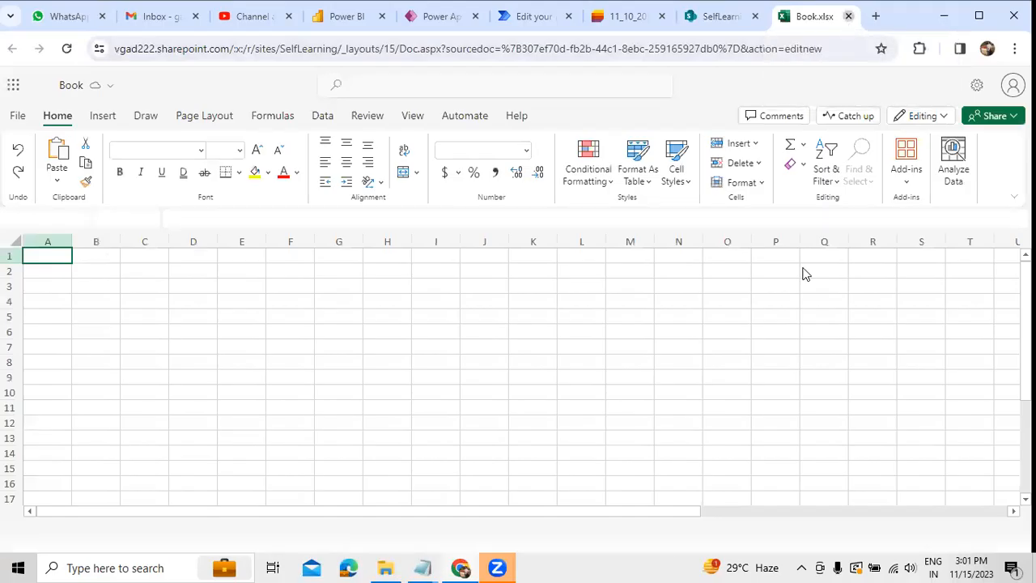
{"action": "key", "text": "ctrl+w"}
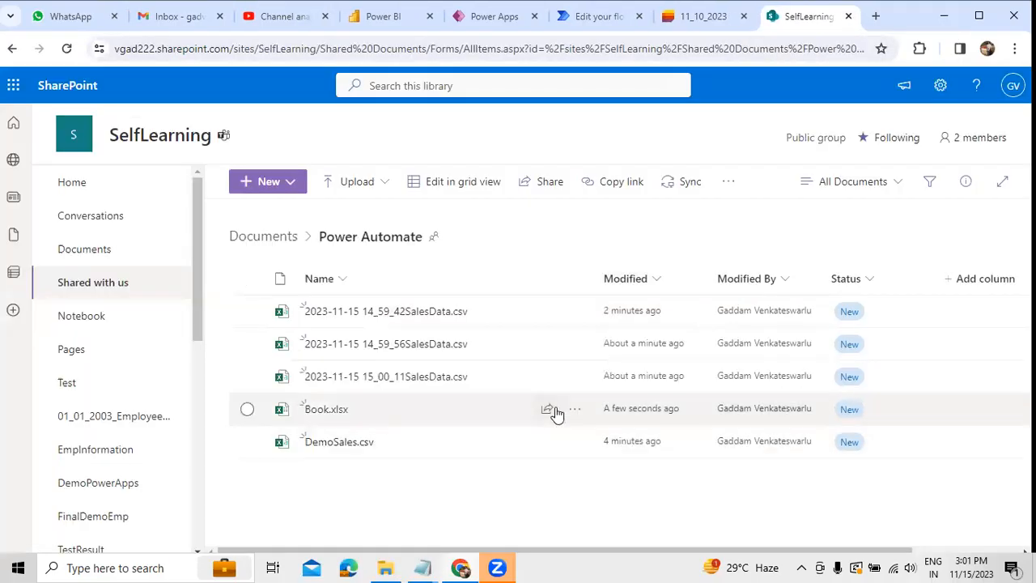
Step: Rename Book.xlsx as HRDepartment, open the workbook to check it and close it again
{"action": "left_click", "coordinate": [573, 412]}
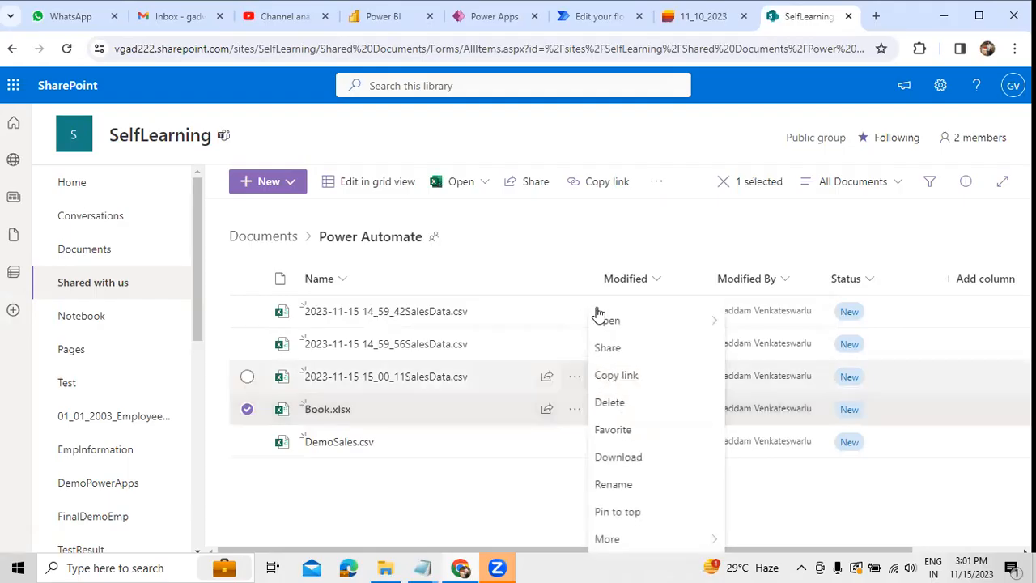
{"action": "left_click", "coordinate": [611, 348]}
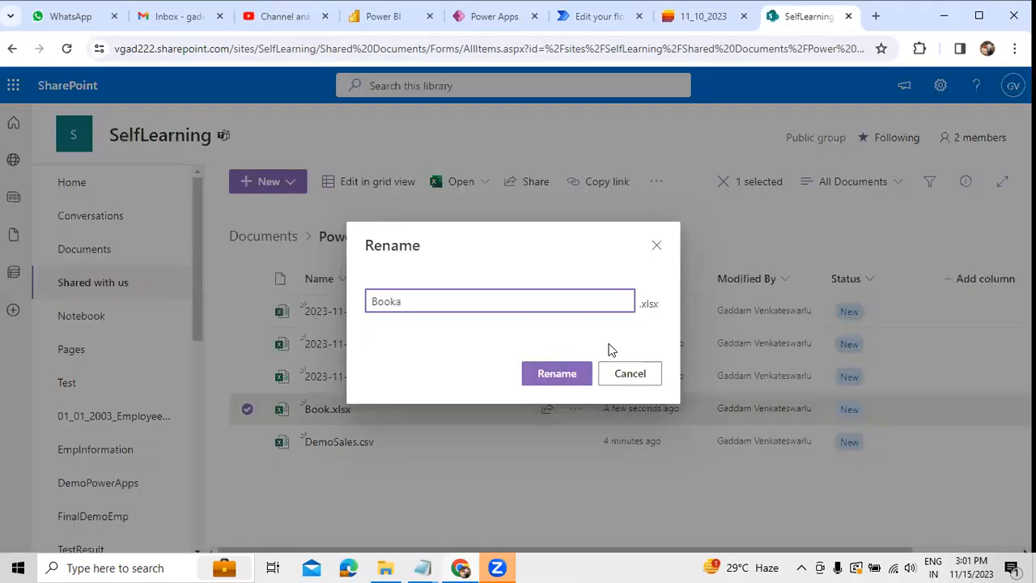
{"action": "key", "text": "ctrl+a"}
{"action": "type", "text": "HR"}
{"action": "left_click", "coordinate": [573, 378]}
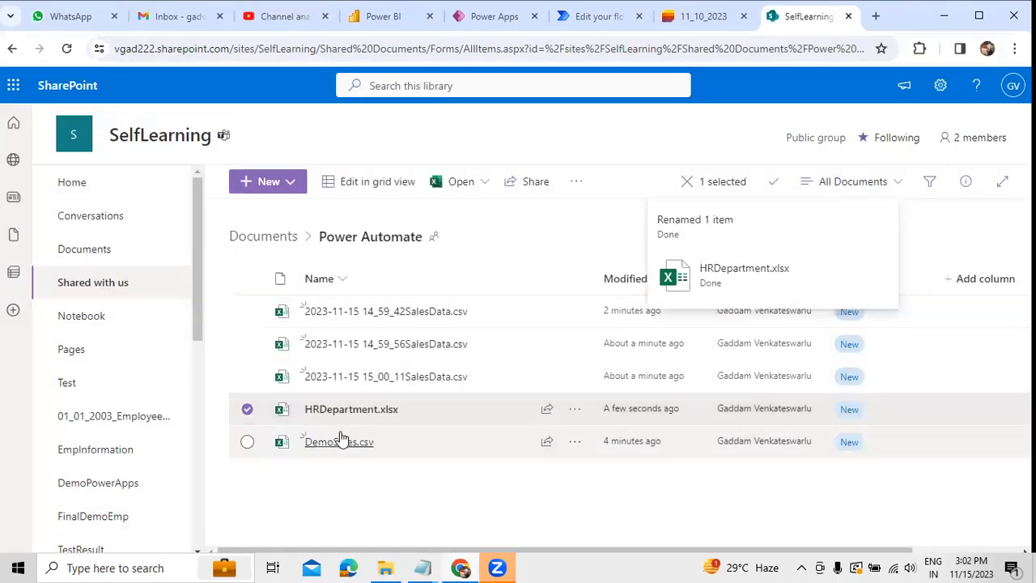
{"action": "left_click", "coordinate": [386, 444]}
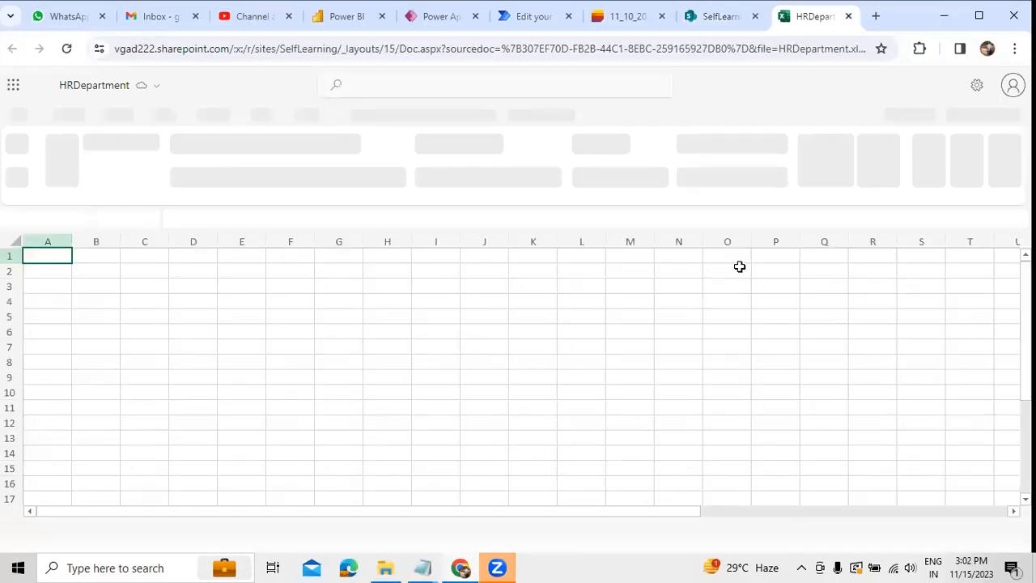
{"action": "left_click", "coordinate": [849, 16]}
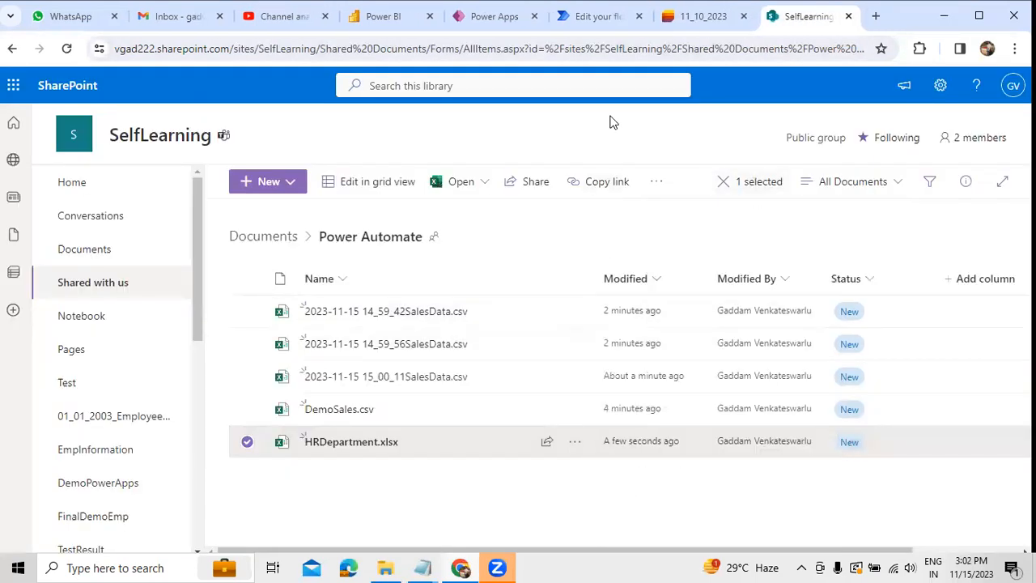
Step: Return to the Power Automate flow, start a new step below Get items, and review HRDepartment.xlsx and the 11_10_2023 source list in SharePoint
{"action": "left_click", "coordinate": [599, 16]}
{"action": "scroll", "coordinate": [652, 359], "scroll_direction": "up", "scroll_amount": 1}
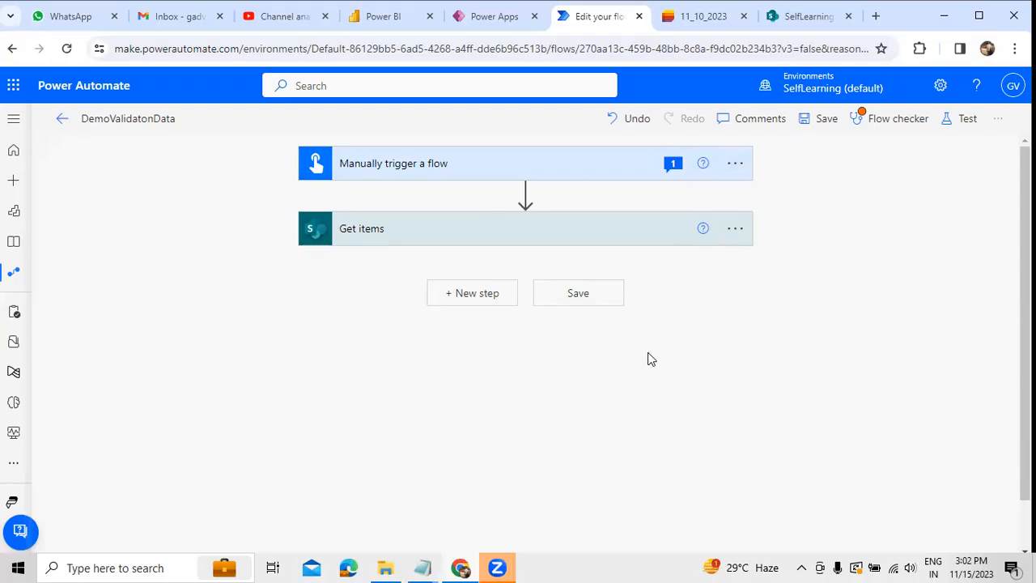
{"action": "left_click", "coordinate": [481, 296]}
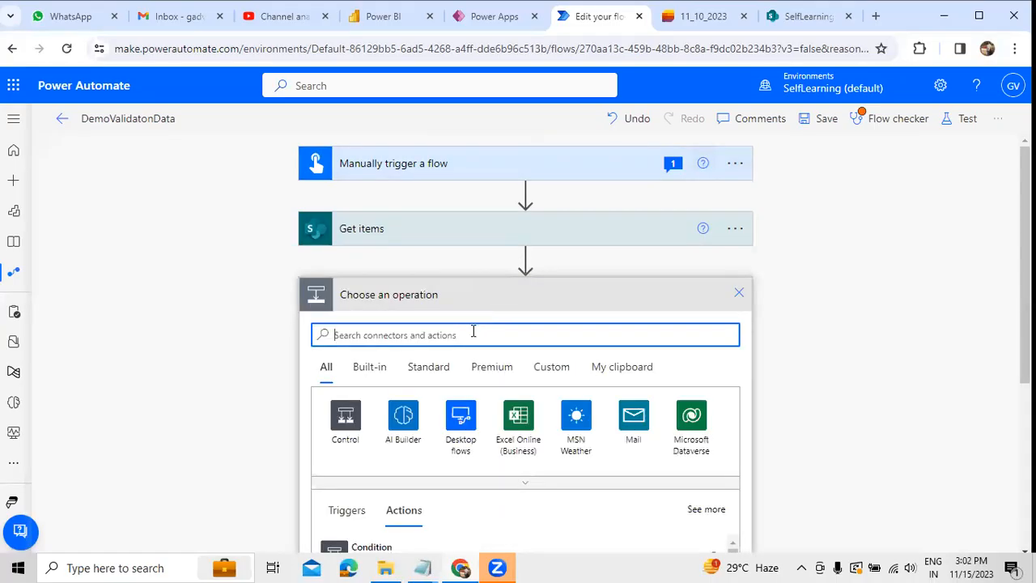
{"action": "left_click", "coordinate": [791, 18]}
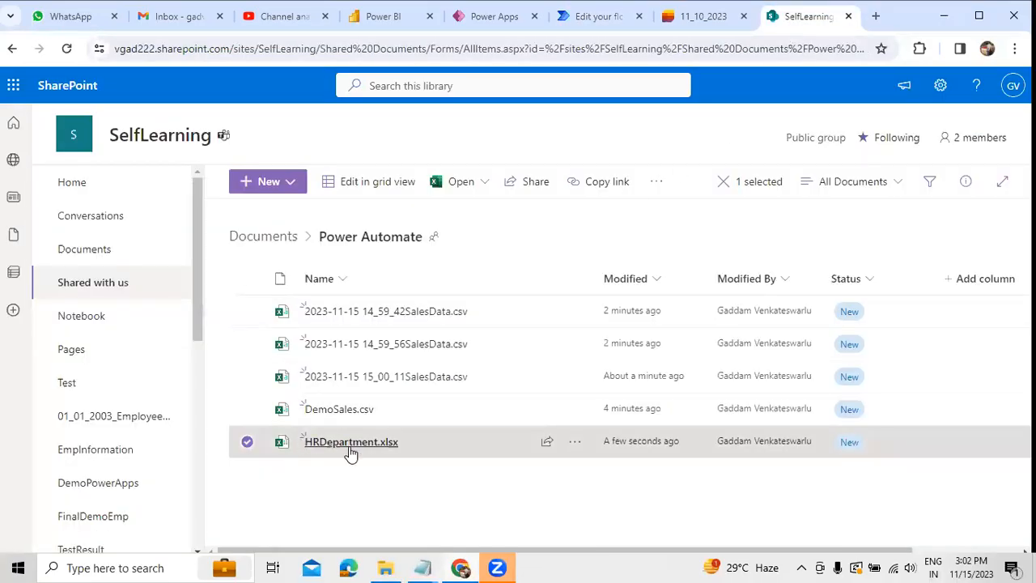
{"action": "left_click", "coordinate": [693, 21]}
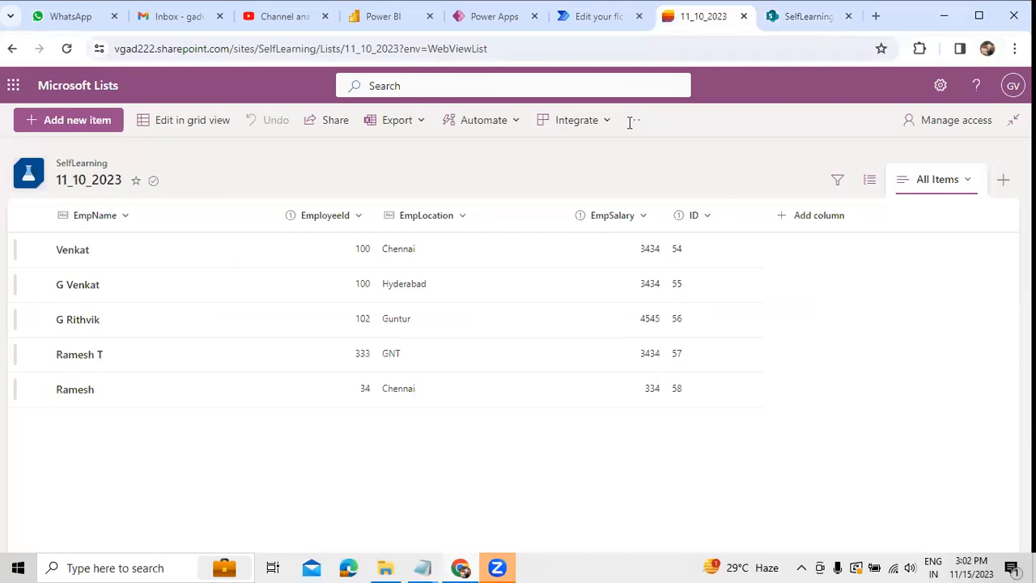
{"action": "left_click", "coordinate": [570, 16]}
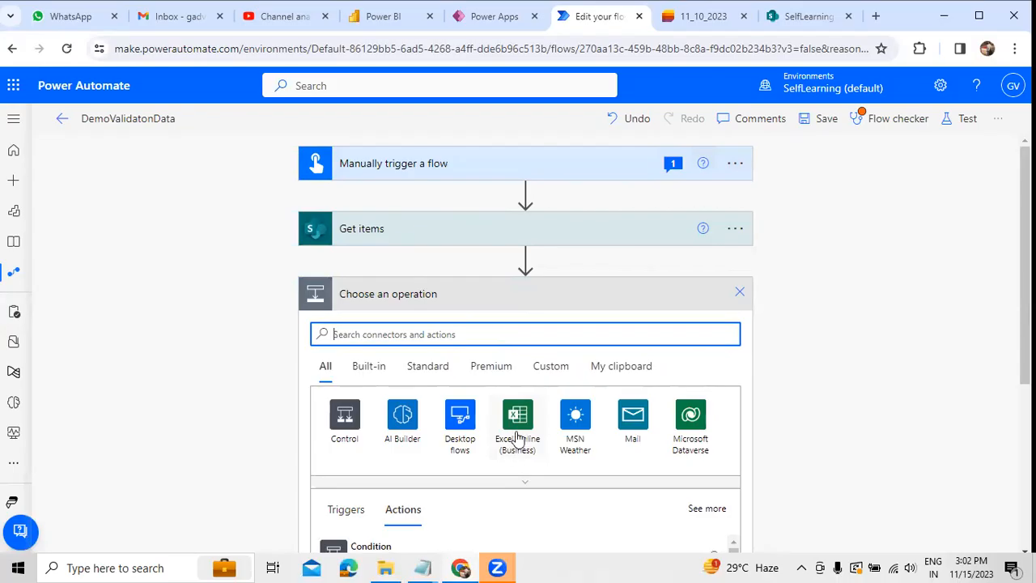
Step: Browse the Excel Online (Business) triggers and actions and add the Create table action after Get items
{"action": "left_click", "coordinate": [518, 437]}
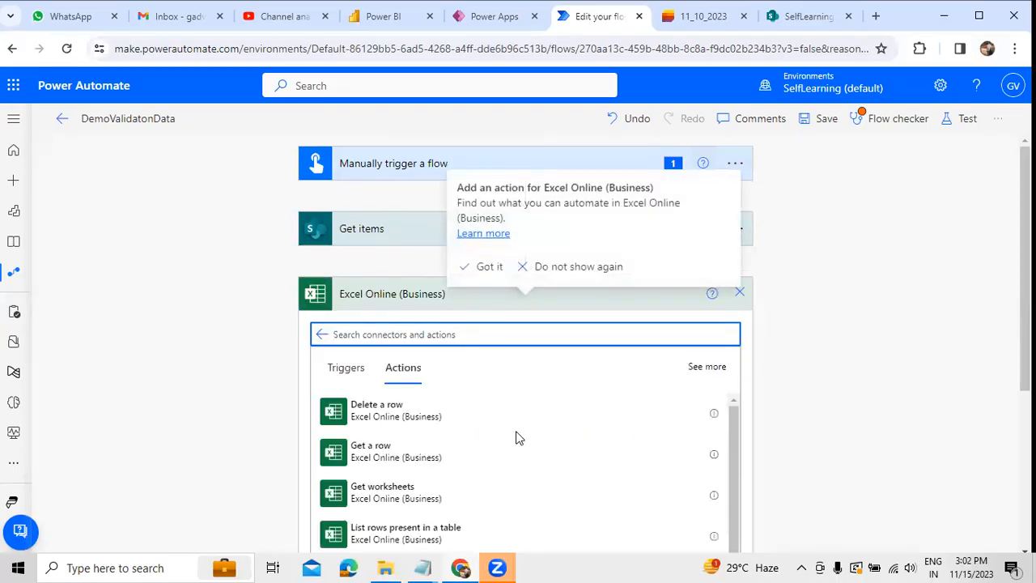
{"action": "scroll", "coordinate": [764, 426], "scroll_direction": "down", "scroll_amount": 3}
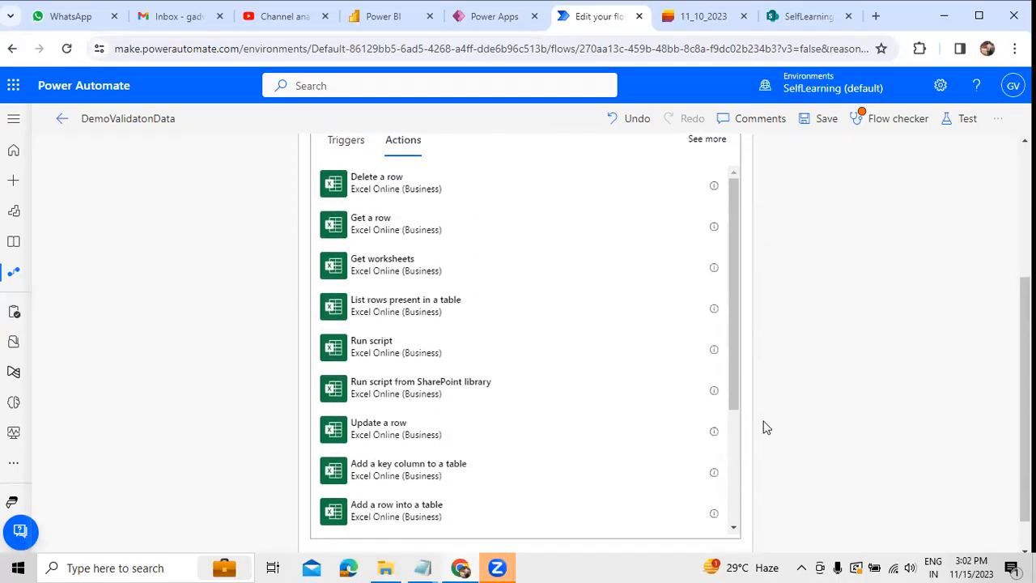
{"action": "scroll", "coordinate": [633, 425], "scroll_direction": "down", "scroll_amount": 2}
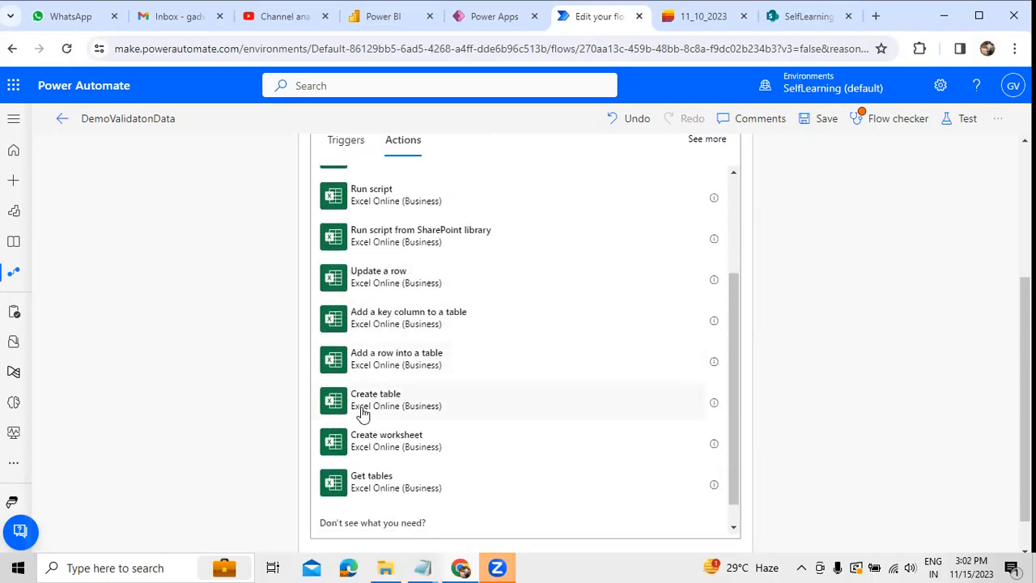
{"action": "scroll", "coordinate": [381, 414], "scroll_direction": "up", "scroll_amount": 3}
{"action": "scroll", "coordinate": [629, 488], "scroll_direction": "up", "scroll_amount": 5}
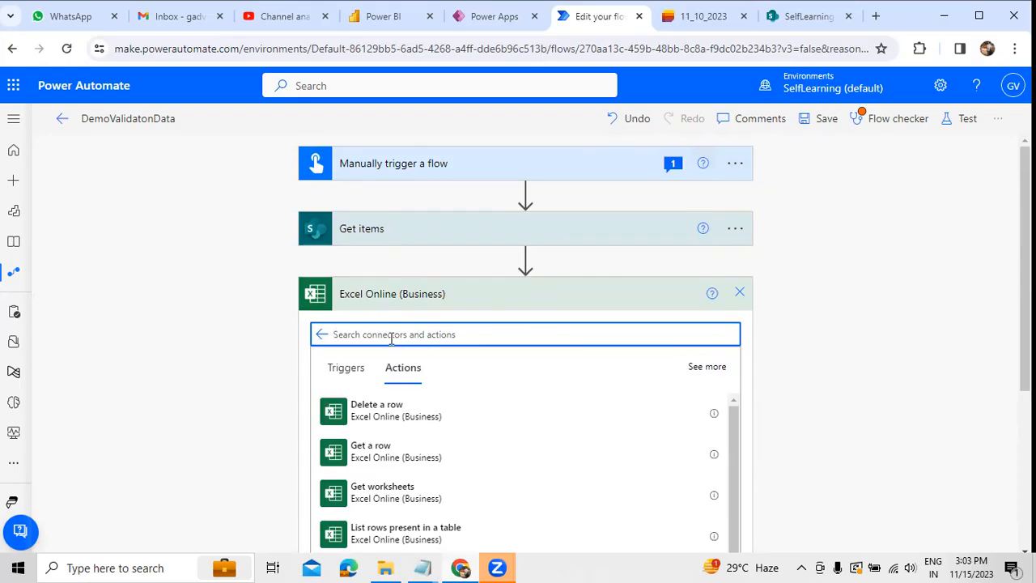
{"action": "left_click", "coordinate": [347, 366]}
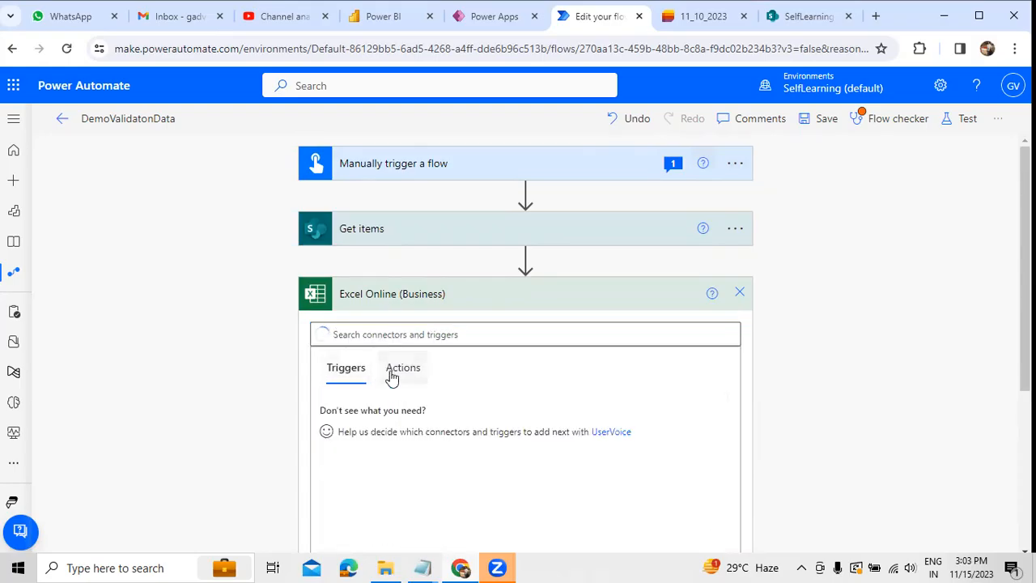
{"action": "left_click", "coordinate": [403, 367]}
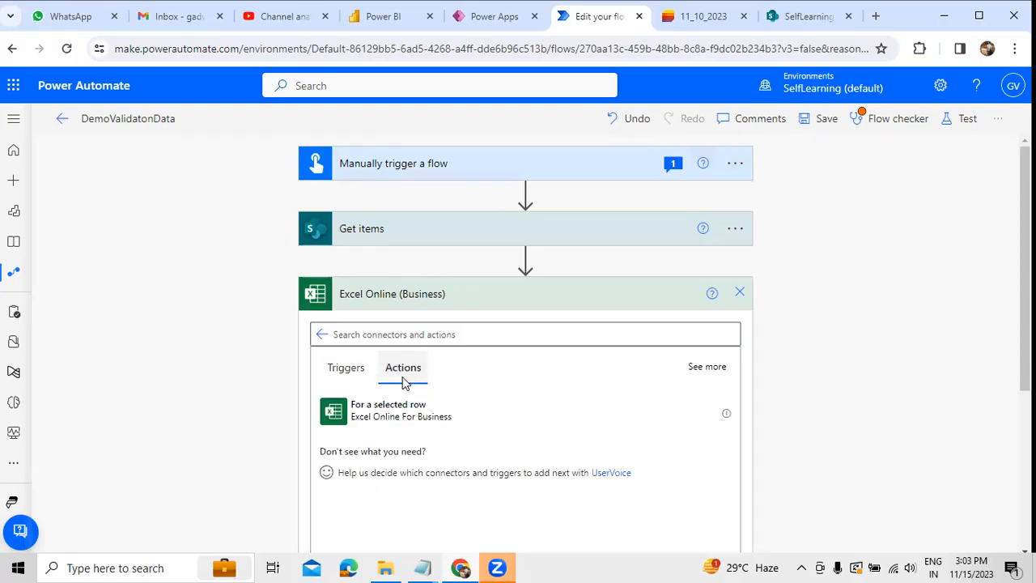
{"action": "scroll", "coordinate": [428, 389], "scroll_direction": "down", "scroll_amount": 1}
{"action": "scroll", "coordinate": [429, 390], "scroll_direction": "down", "scroll_amount": 2}
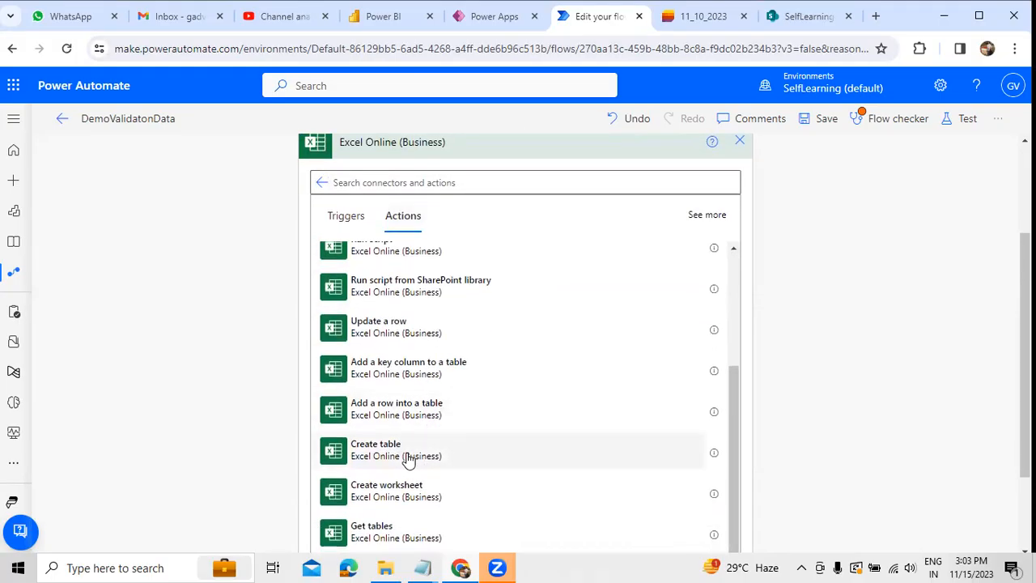
{"action": "left_click", "coordinate": [381, 450]}
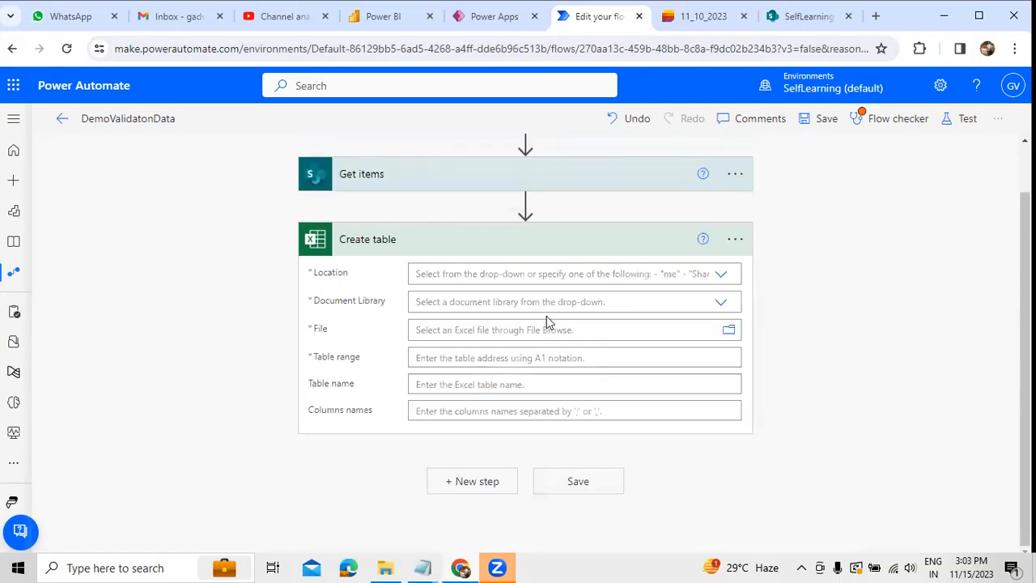
Step: Set the Create table action's location to Group - SelfLearning and its document library to Documents
{"action": "left_click", "coordinate": [720, 275]}
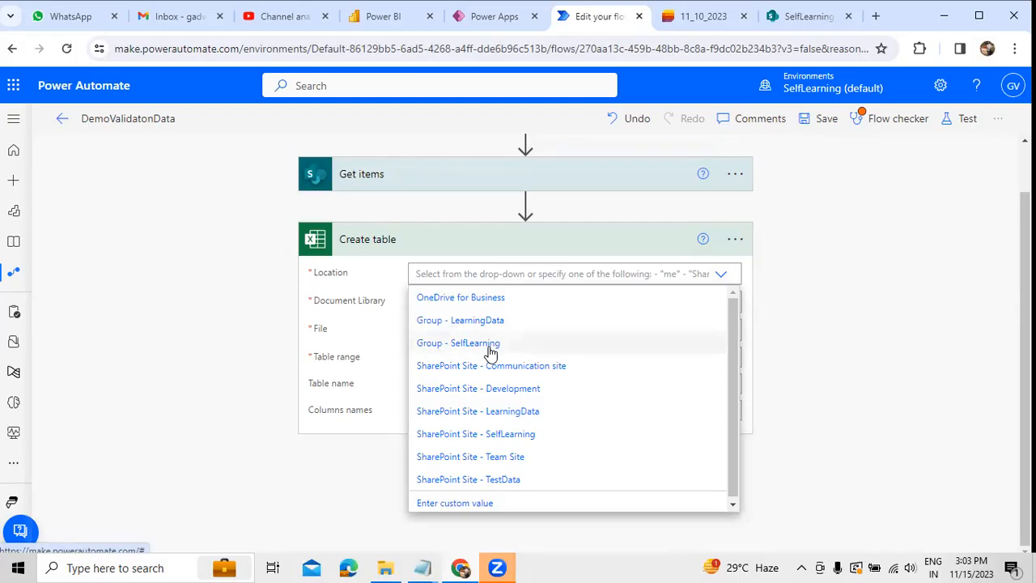
{"action": "left_click", "coordinate": [489, 346]}
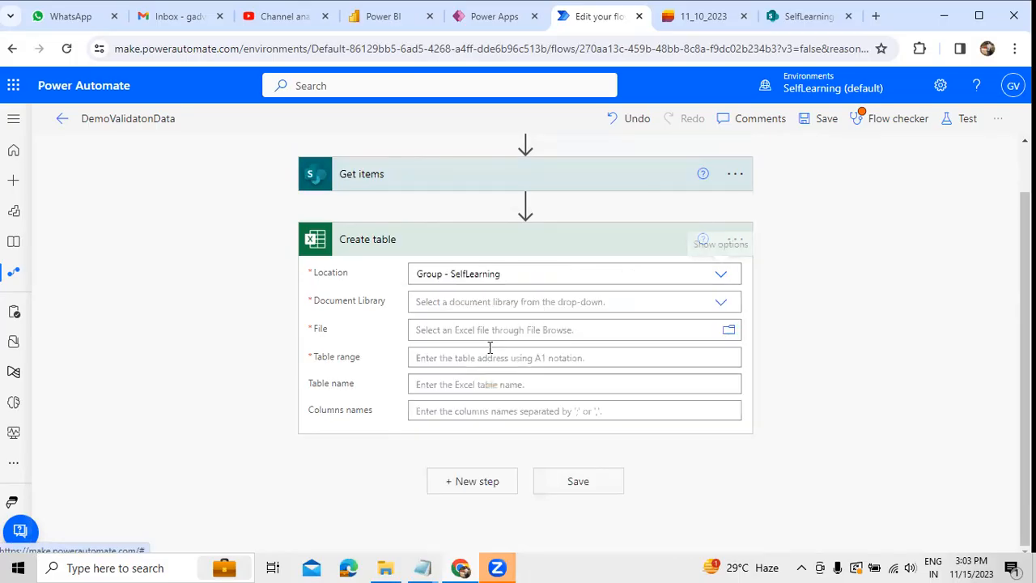
{"action": "left_click", "coordinate": [719, 304]}
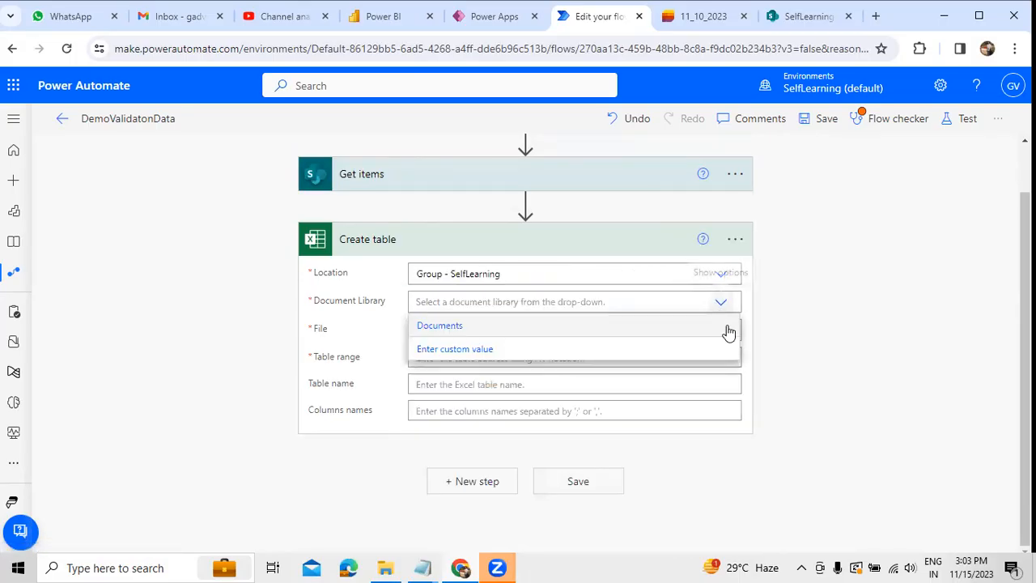
{"action": "left_click", "coordinate": [719, 276]}
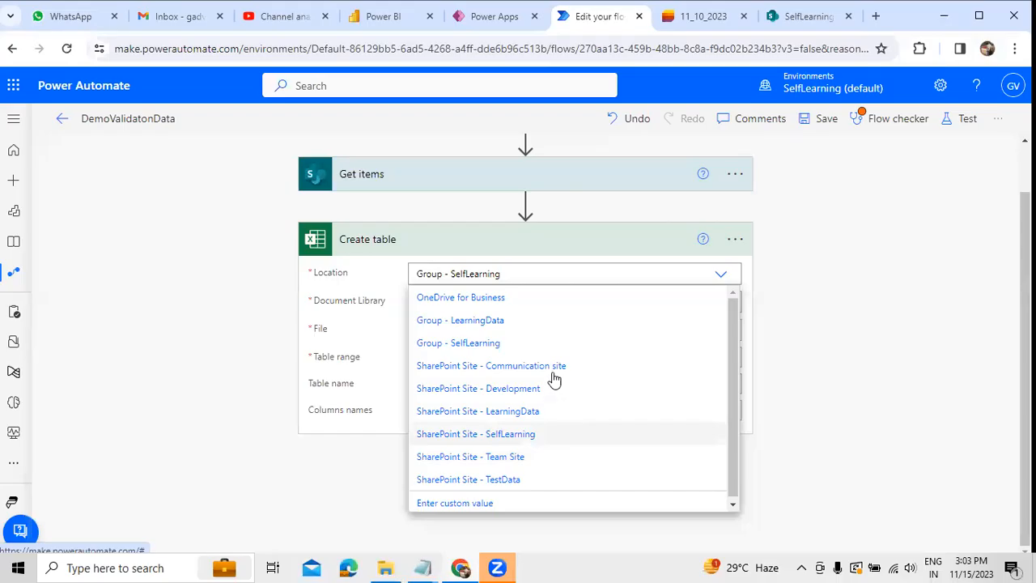
{"action": "left_click", "coordinate": [492, 345]}
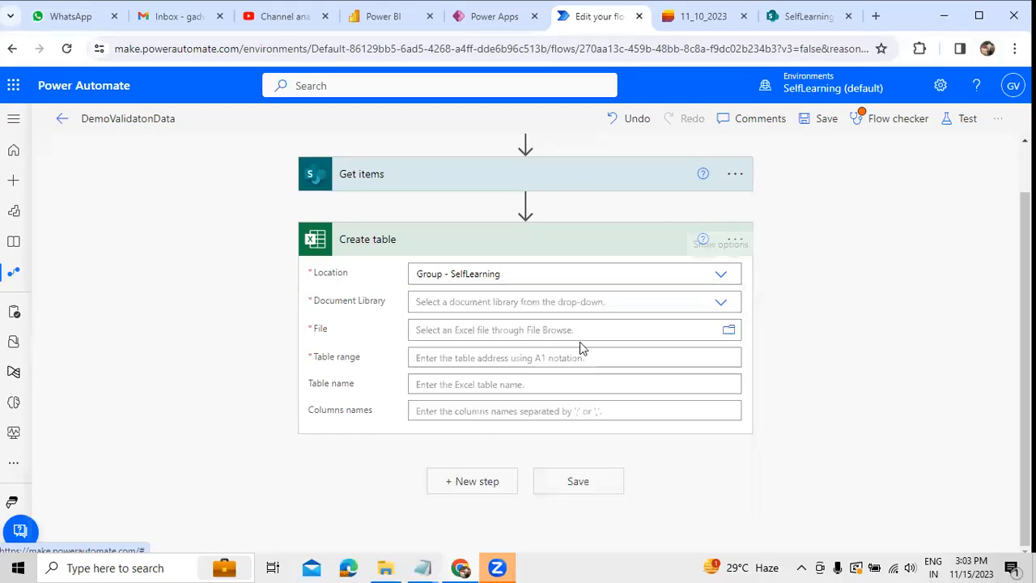
{"action": "left_click", "coordinate": [714, 310]}
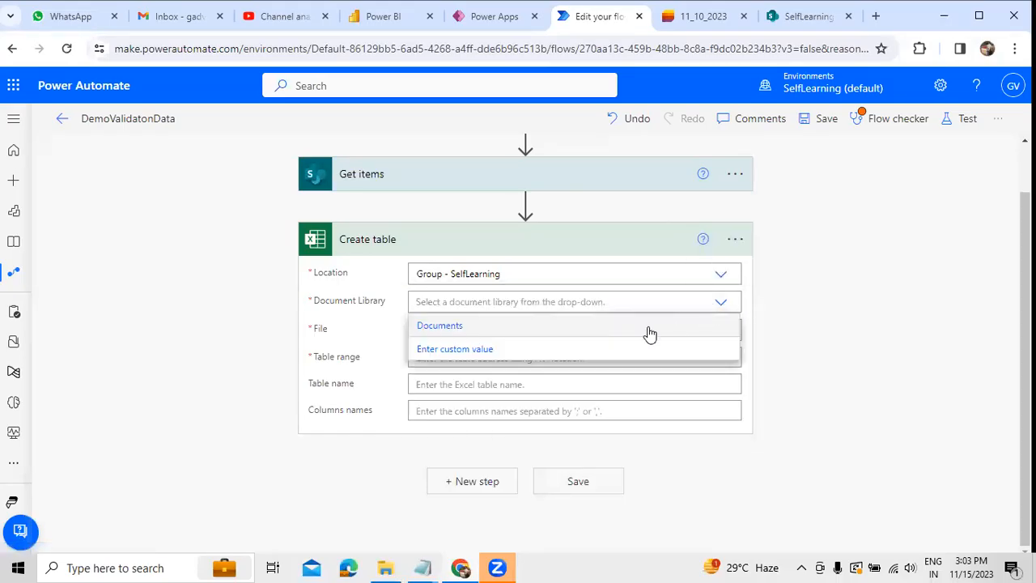
{"action": "left_click", "coordinate": [474, 322]}
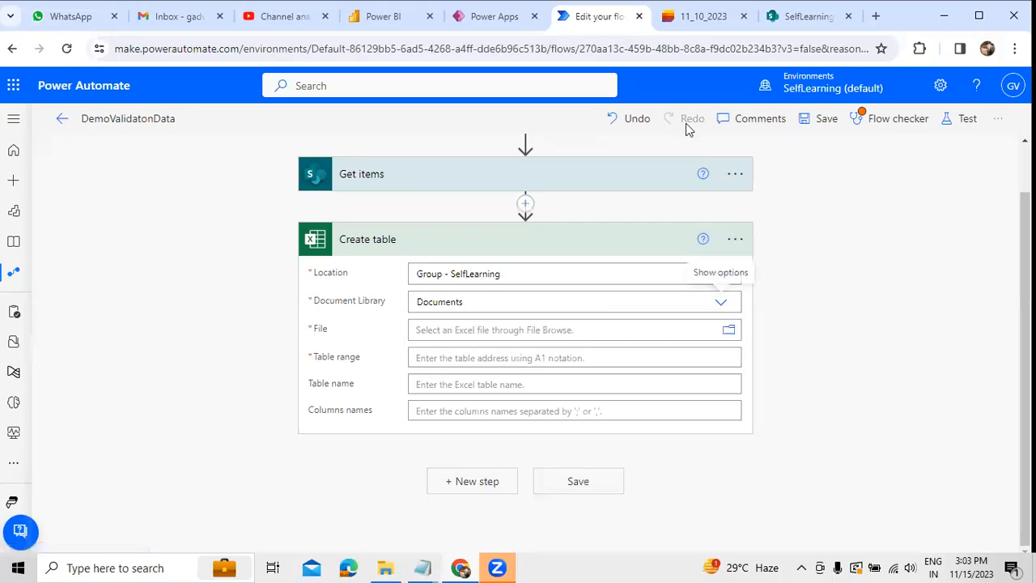
Step: Check the workbook's folder in SharePoint and set the Create table action's file to /Power Automate/HRDepartment.xlsx
{"action": "left_click", "coordinate": [790, 18]}
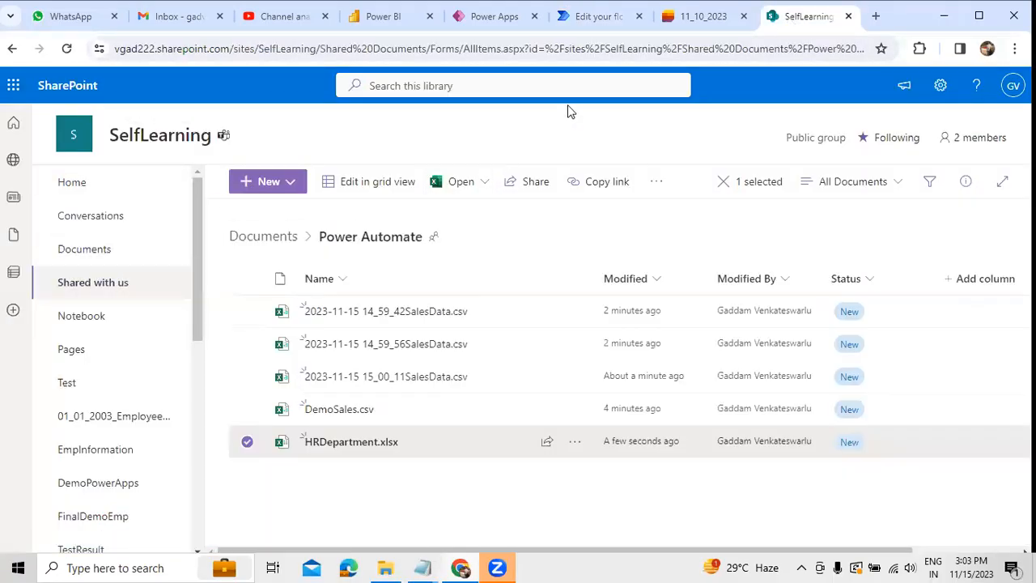
{"action": "left_click", "coordinate": [600, 18]}
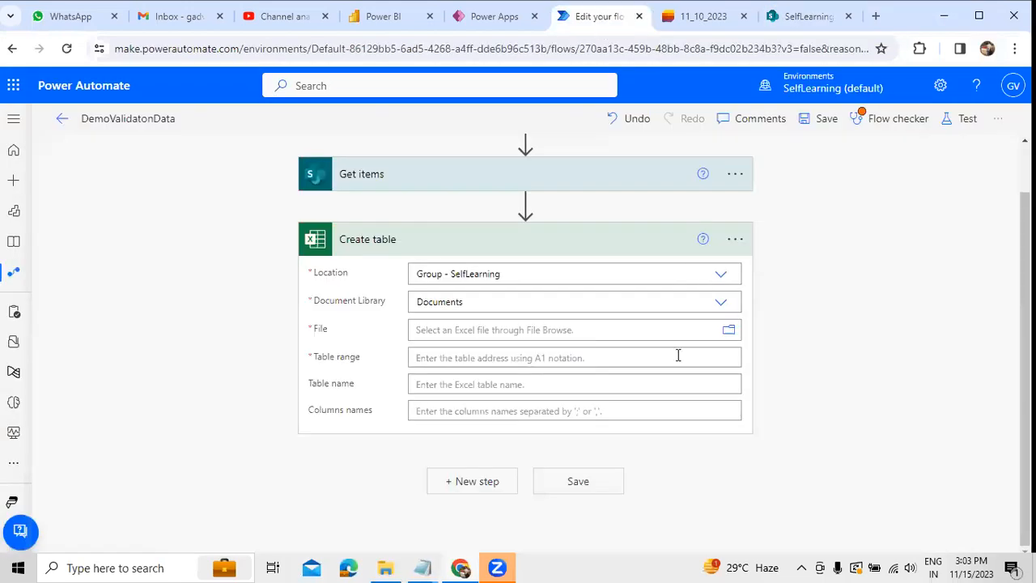
{"action": "left_click", "coordinate": [731, 333]}
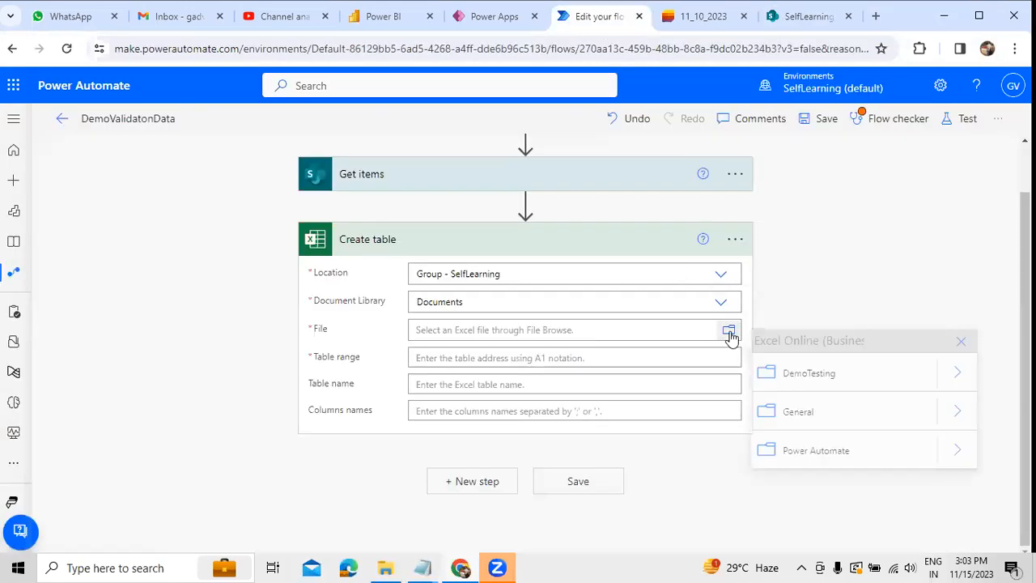
{"action": "left_click", "coordinate": [953, 451]}
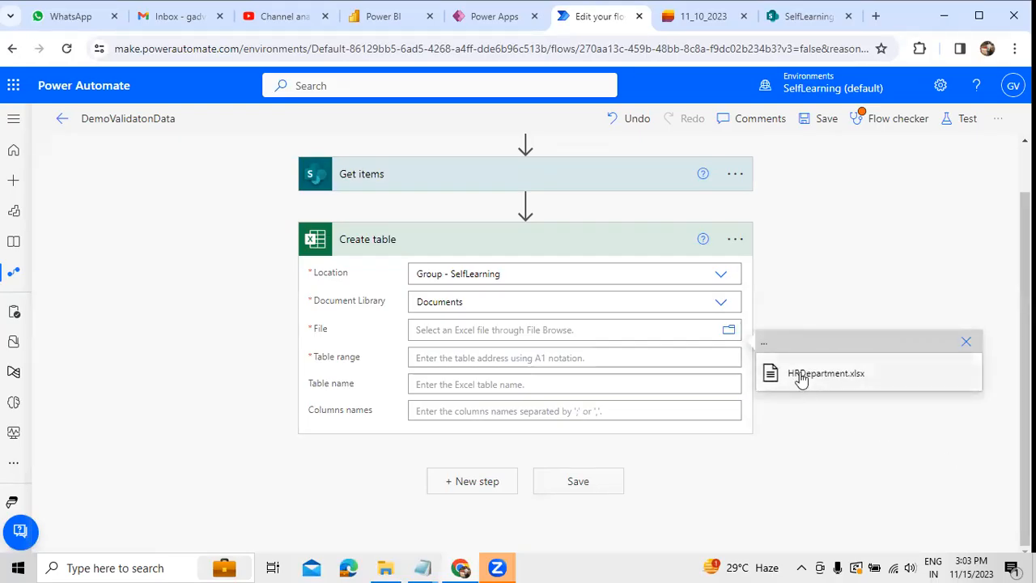
{"action": "left_click", "coordinate": [800, 377]}
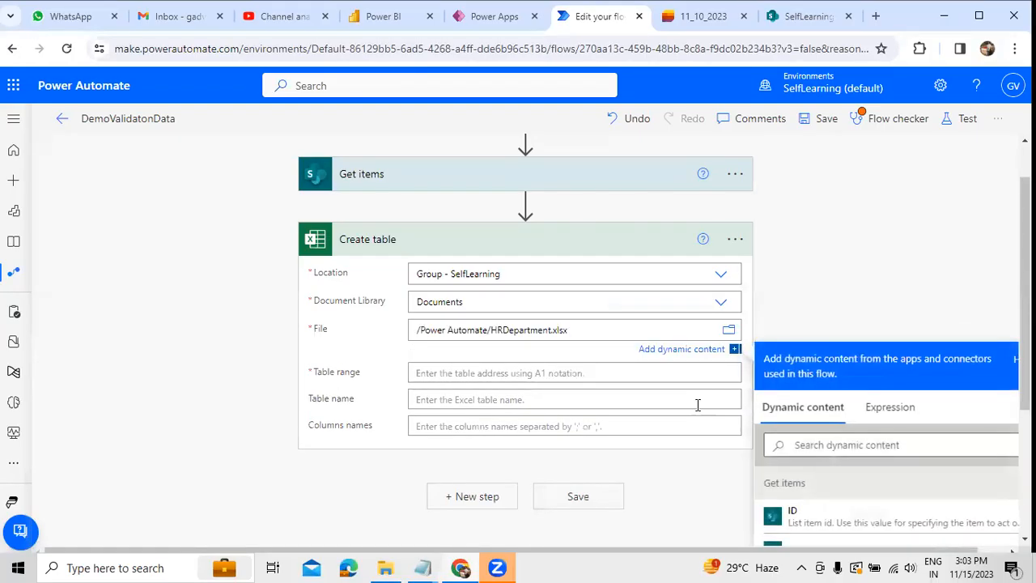
Step: Set the Create table action's table range to A1:D1 and check the columns of the 11_10_2023 source list
{"action": "left_click", "coordinate": [566, 376]}
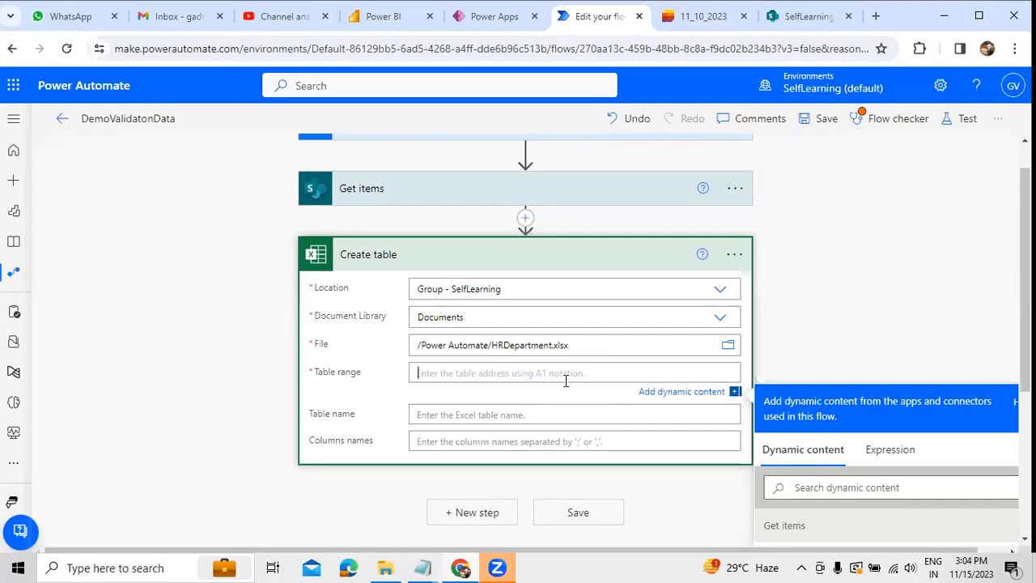
{"action": "type", "text": "A1"}
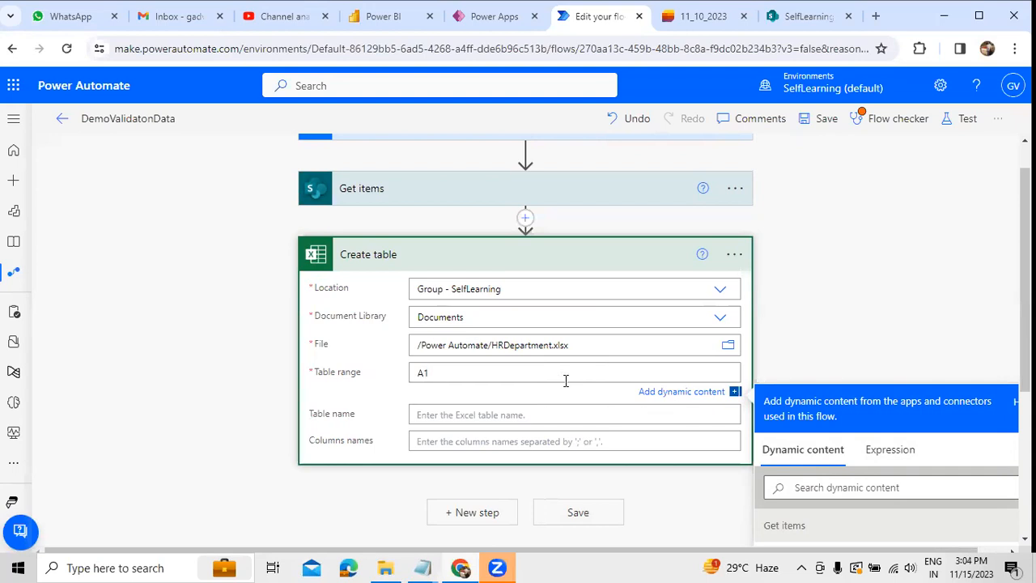
{"action": "type", "text": ":D1"}
{"action": "left_click", "coordinate": [691, 16]}
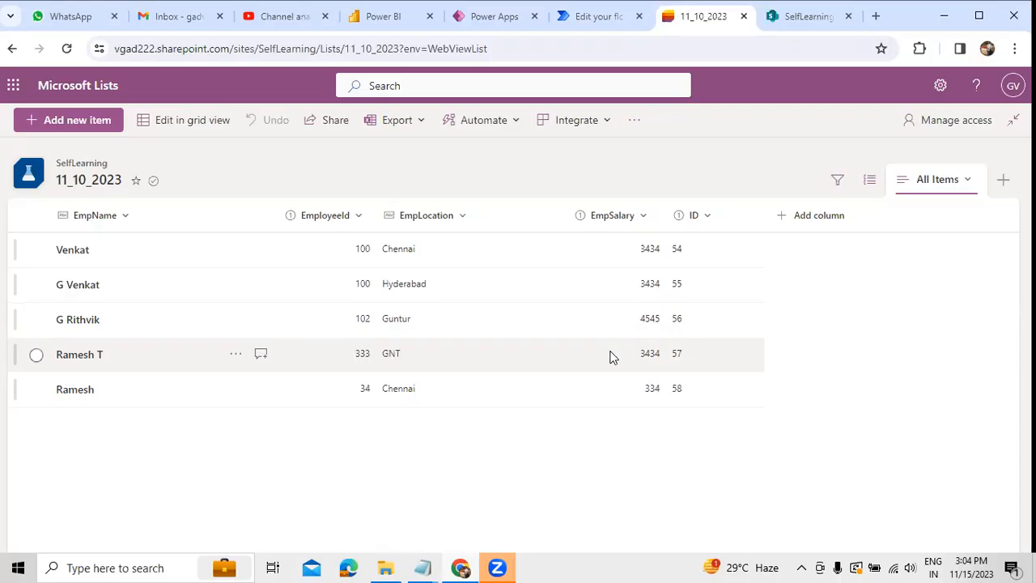
Step: Switch to the untitled Notepad note and add the lines A1:D1, four Columns and A,B,C,D below the existing topics
{"action": "left_click", "coordinate": [428, 566]}
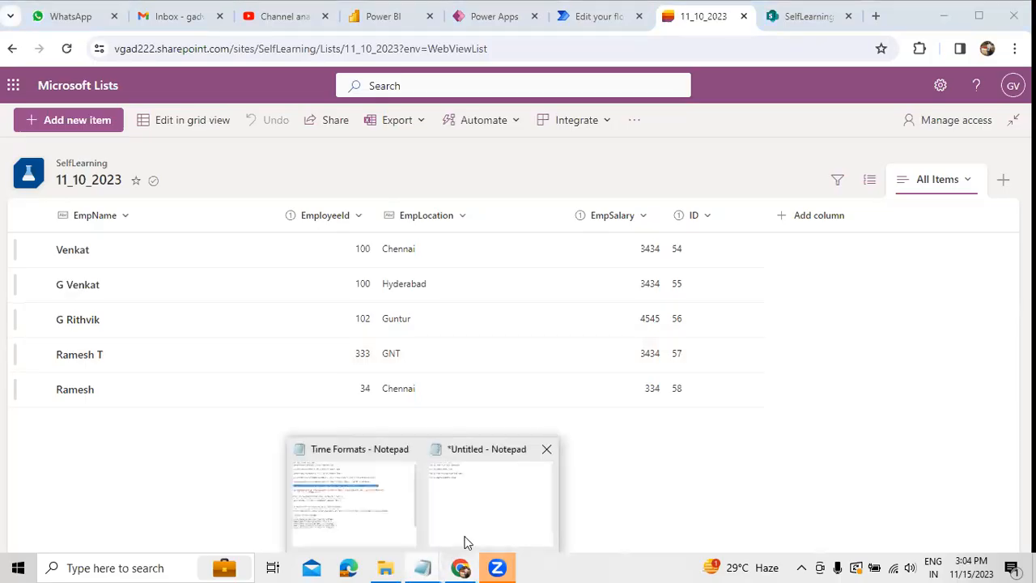
{"action": "left_click", "coordinate": [466, 541]}
{"action": "key", "text": "Return"}
{"action": "key", "text": "Return"}
{"action": "type", "text": "A"}
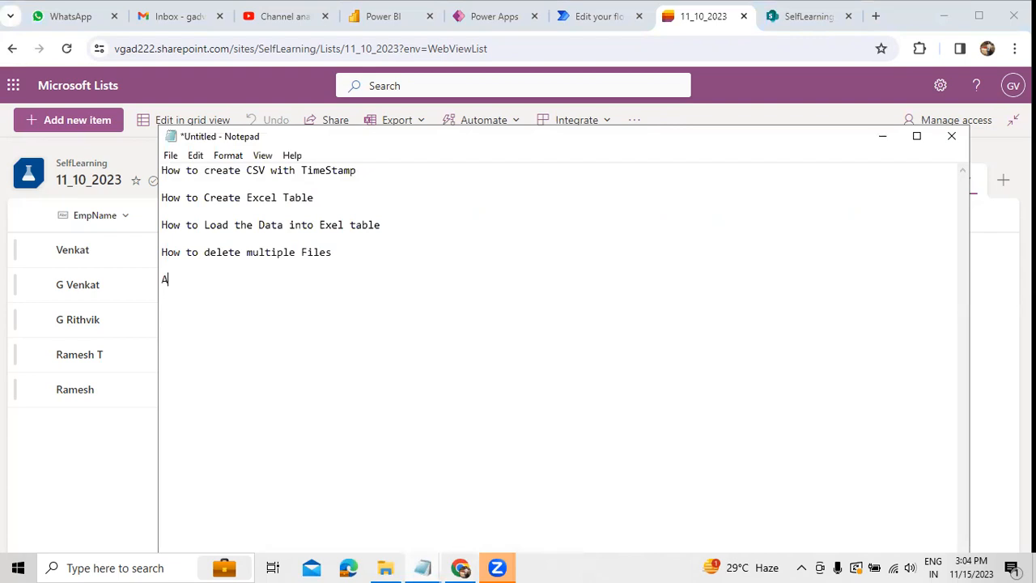
{"action": "type", "text": "1:D1"}
{"action": "key", "text": "Return"}
{"action": "key", "text": "Return"}
{"action": "type", "text": "four Columns"}
{"action": "key", "text": "Return"}
{"action": "key", "text": "Return"}
{"action": "type", "text": "A,B,C,D"}
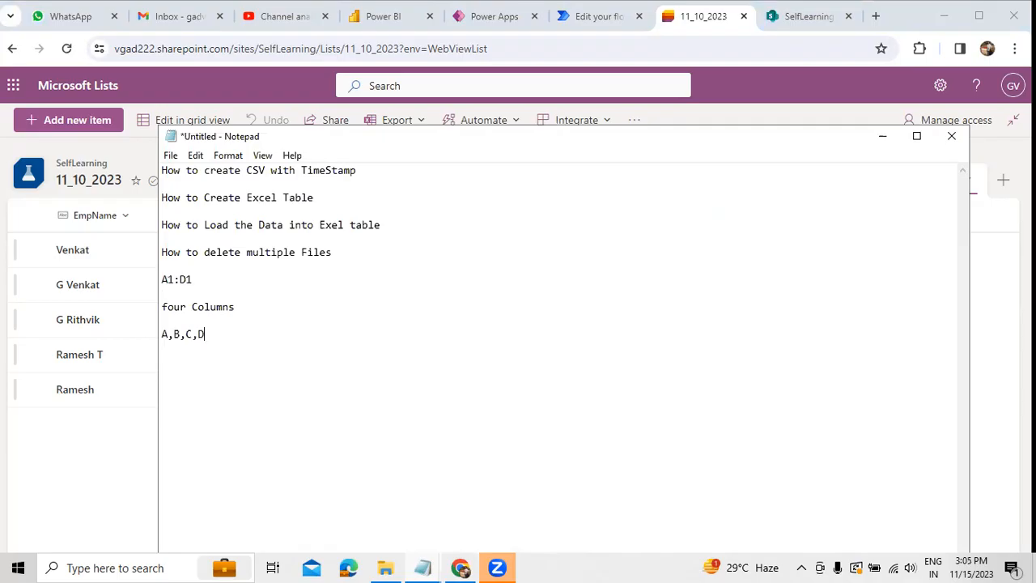
Step: Delete the added range and column lines from the Notepad note and minimize its window
{"action": "key", "text": "shift+Home"}
{"action": "key", "text": "shift+Up"}
{"action": "key", "text": "shift+Up"}
{"action": "key", "text": "shift+Up"}
{"action": "key", "text": "shift+Up"}
{"action": "key", "text": "BackSpace"}
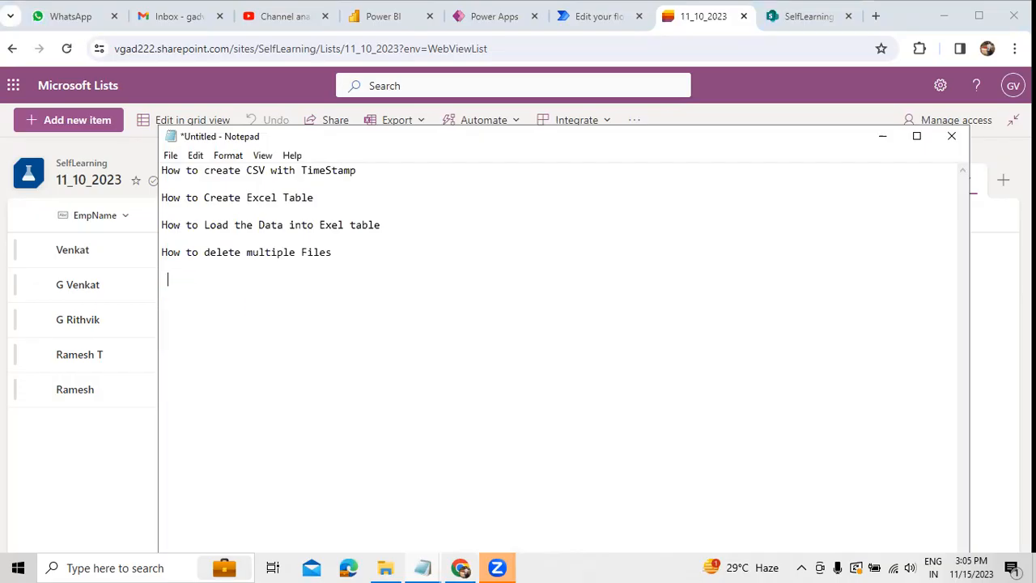
{"action": "left_click", "coordinate": [882, 138]}
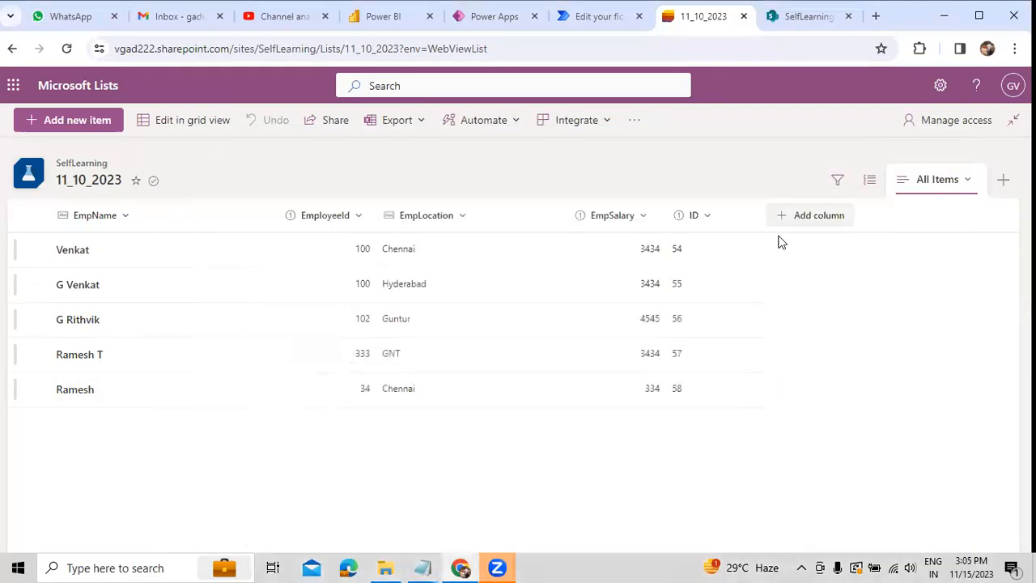
Step: Return to the Power Automate flow and set the Create table action's table name to SalesInformation
{"action": "left_click", "coordinate": [586, 22]}
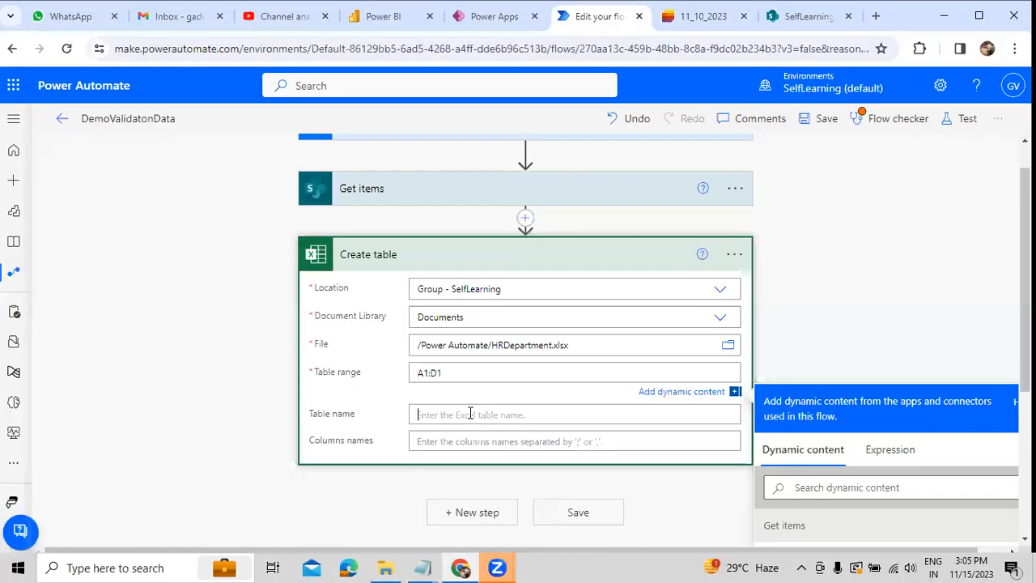
{"action": "type", "text": "Sales"}
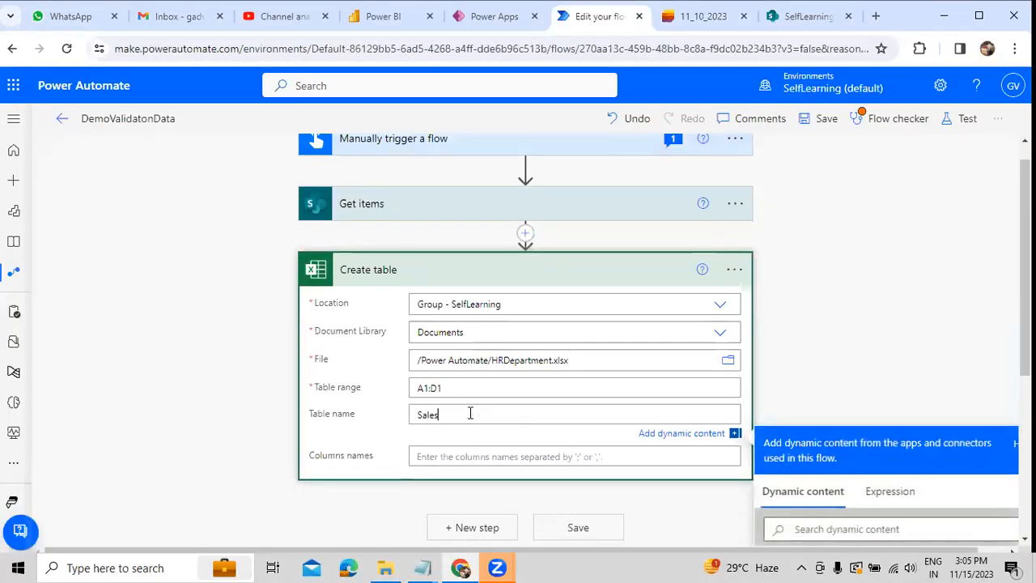
{"action": "type", "text": "Information"}
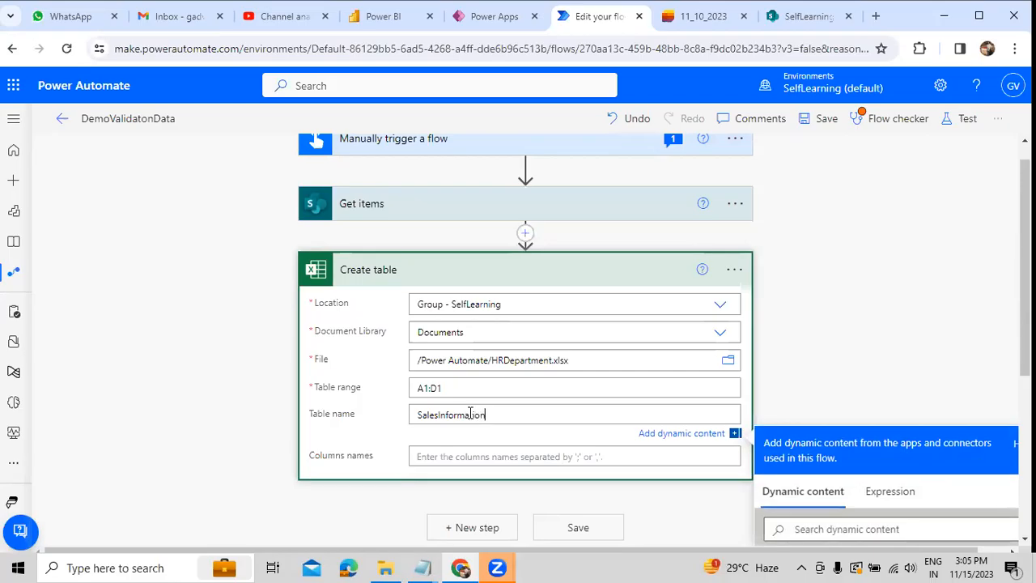
{"action": "left_click", "coordinate": [533, 454]}
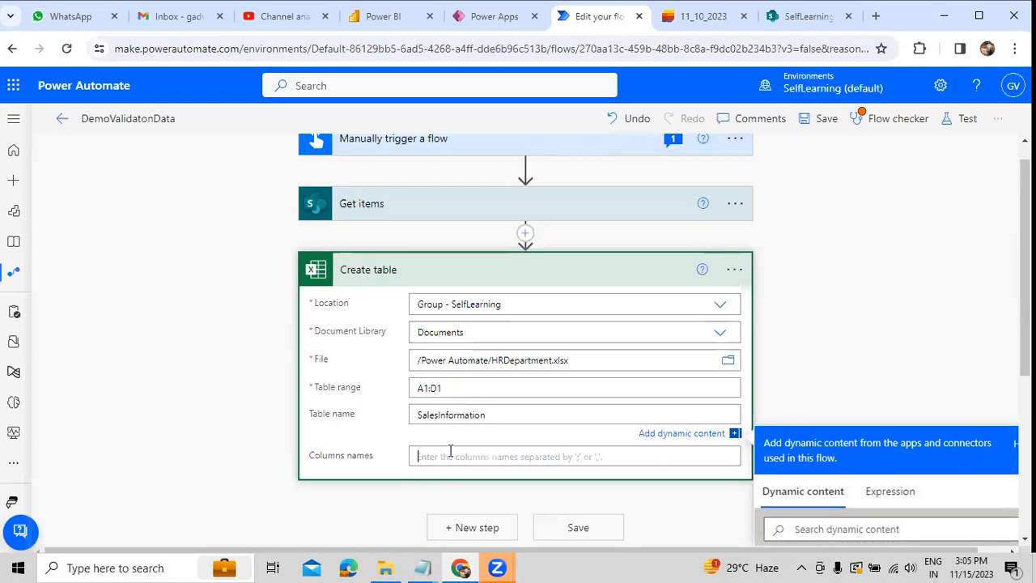
{"action": "scroll", "coordinate": [559, 451], "scroll_direction": "down", "scroll_amount": 1}
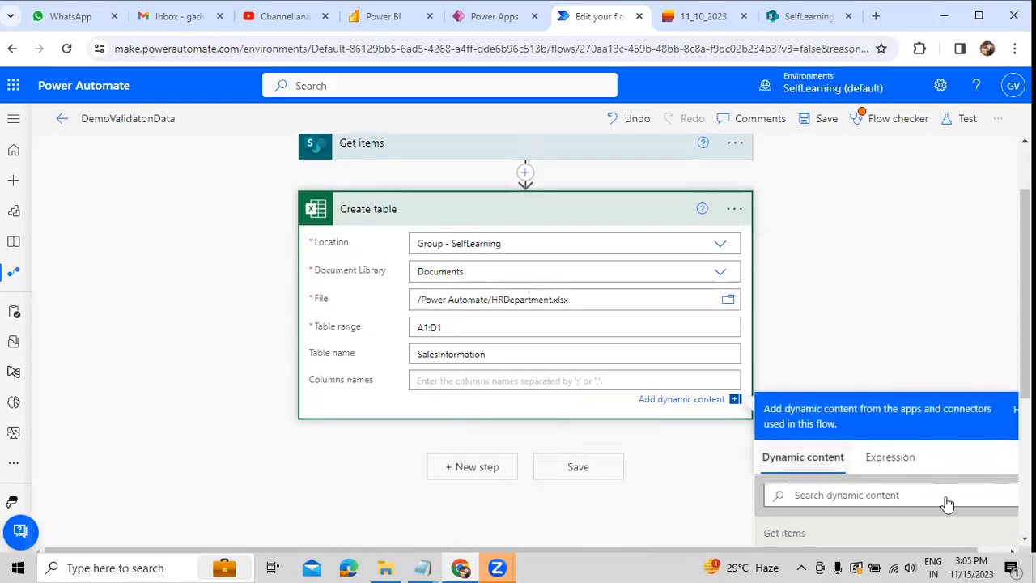
{"action": "left_click", "coordinate": [907, 473]}
{"action": "scroll", "coordinate": [906, 466], "scroll_direction": "down", "scroll_amount": 1}
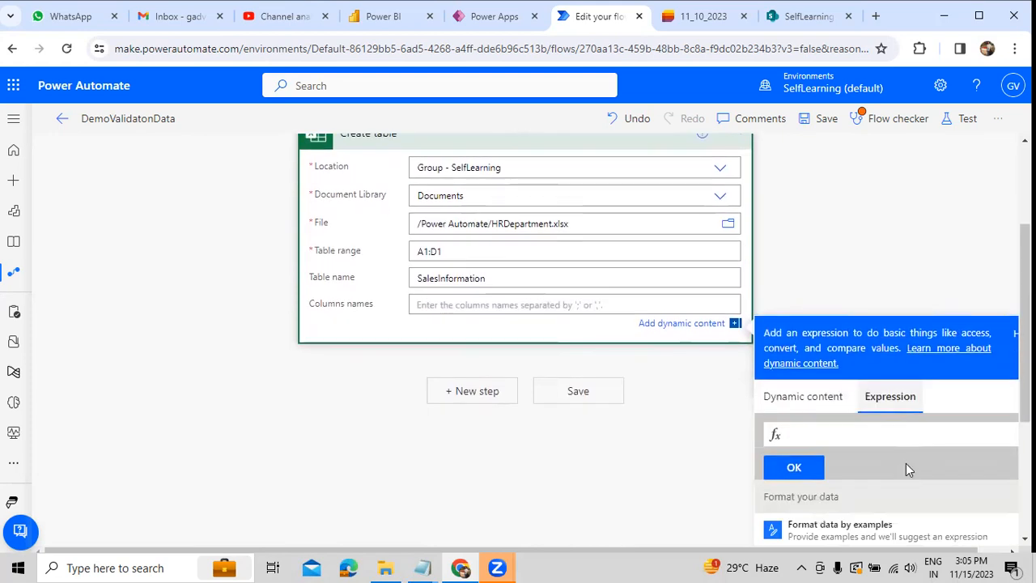
{"action": "type", "text": "item"}
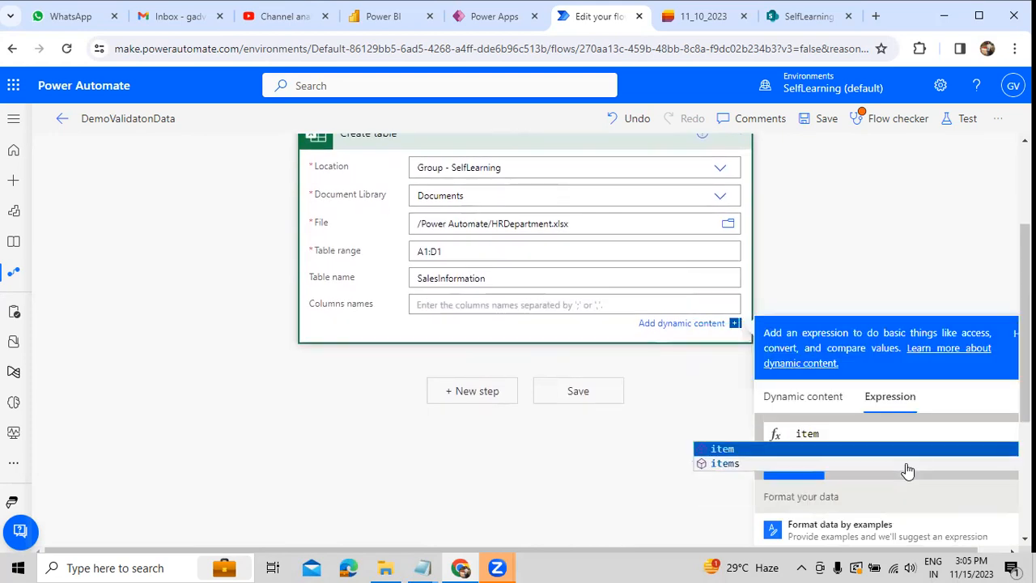
{"action": "key", "text": "Return"}
{"action": "type", "text": "?["}
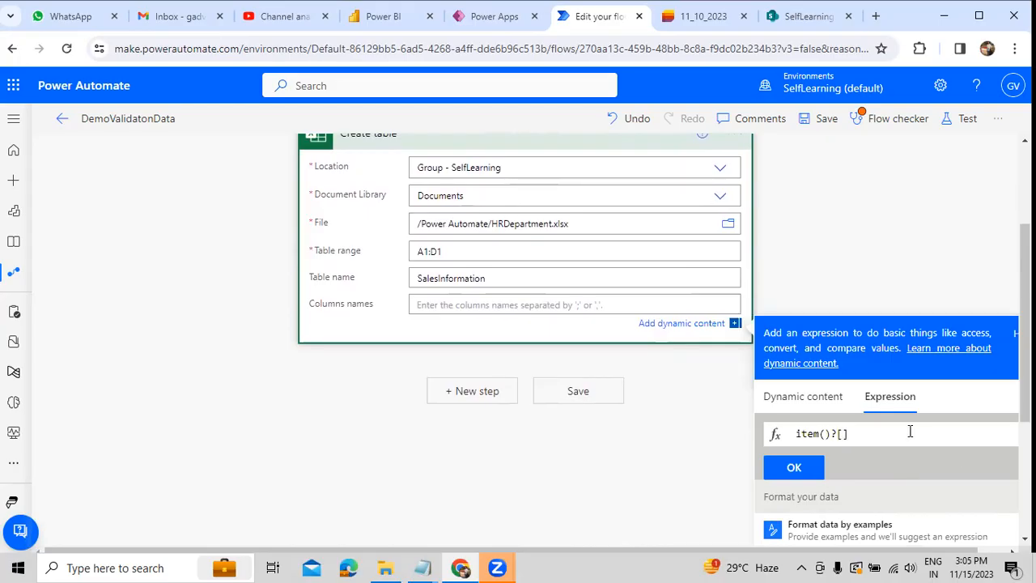
{"action": "left_click_drag", "start_coordinate": [908, 434], "coordinate": [780, 440]}
{"action": "key", "text": "ctrl+x"}
Step: Set the Create table action's columns names to EmpId,EmpName,EmpLocation,EmpSalary and close the dynamic content pane
{"action": "left_click", "coordinate": [570, 301]}
{"action": "type", "text": "Em"}
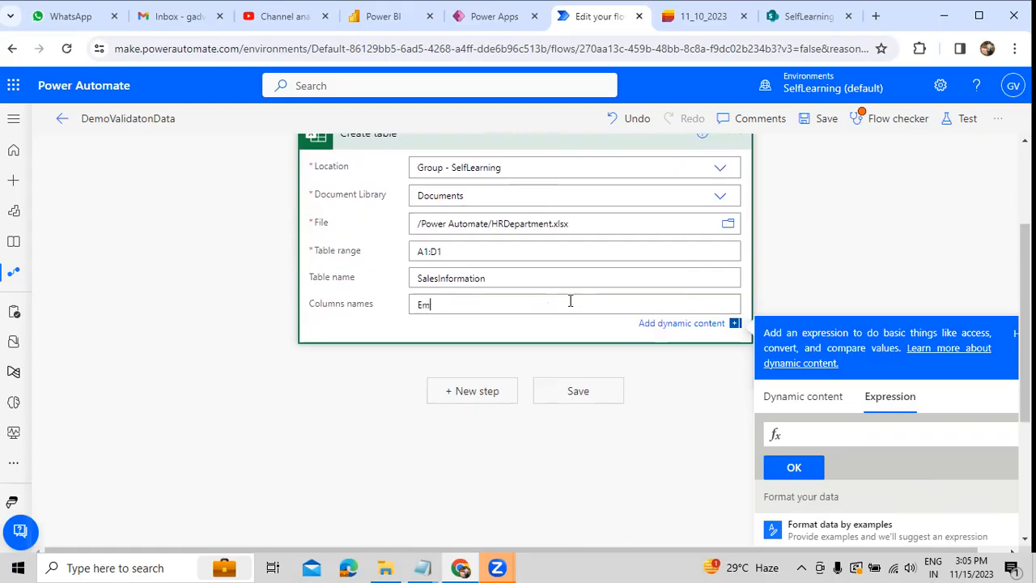
{"action": "type", "text": "pId,EmpName,EmpL"}
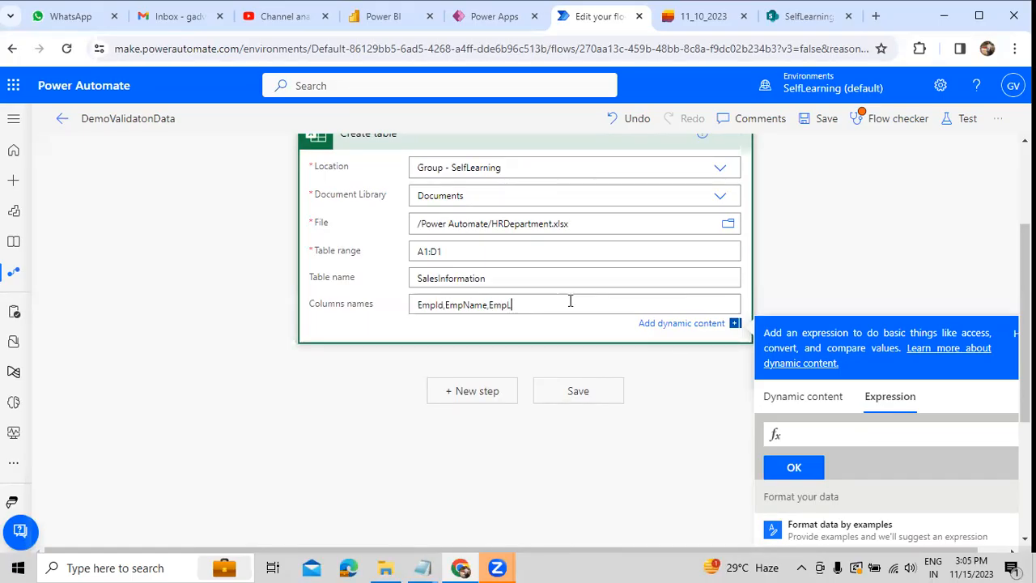
{"action": "type", "text": "ocation,EmpSalary"}
{"action": "key", "text": "Return"}
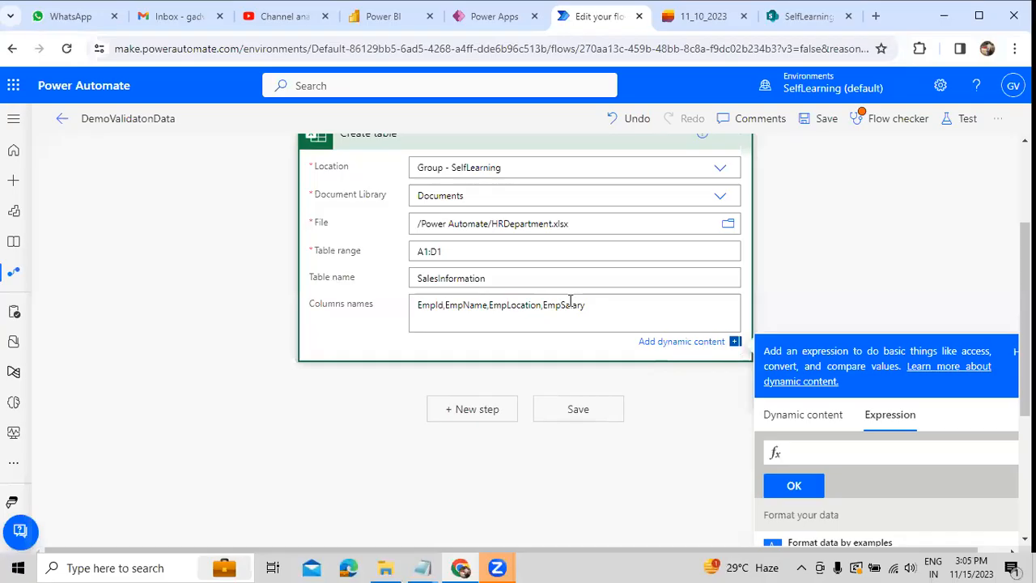
{"action": "key", "text": "BackSpace"}
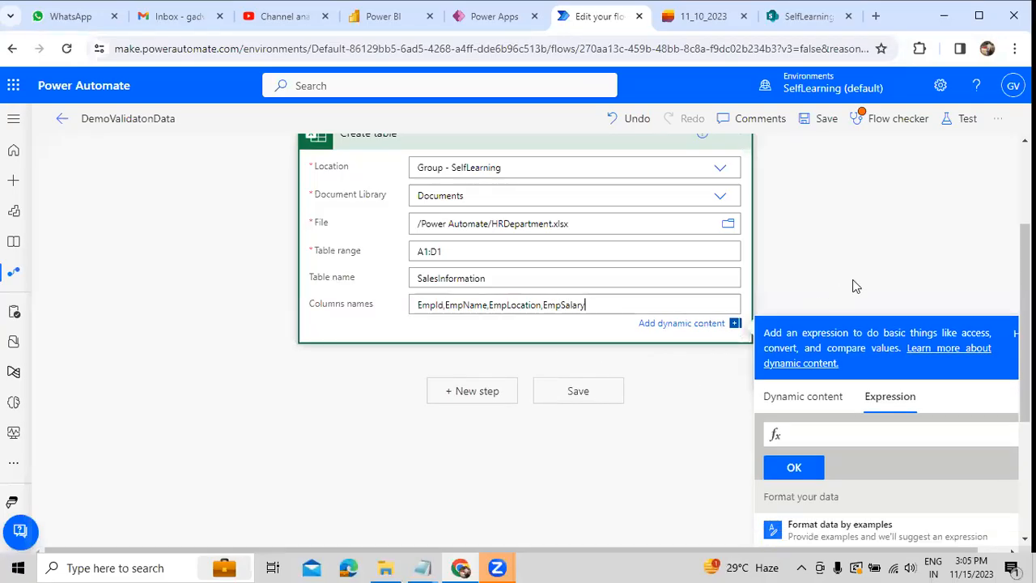
{"action": "left_click", "coordinate": [871, 269]}
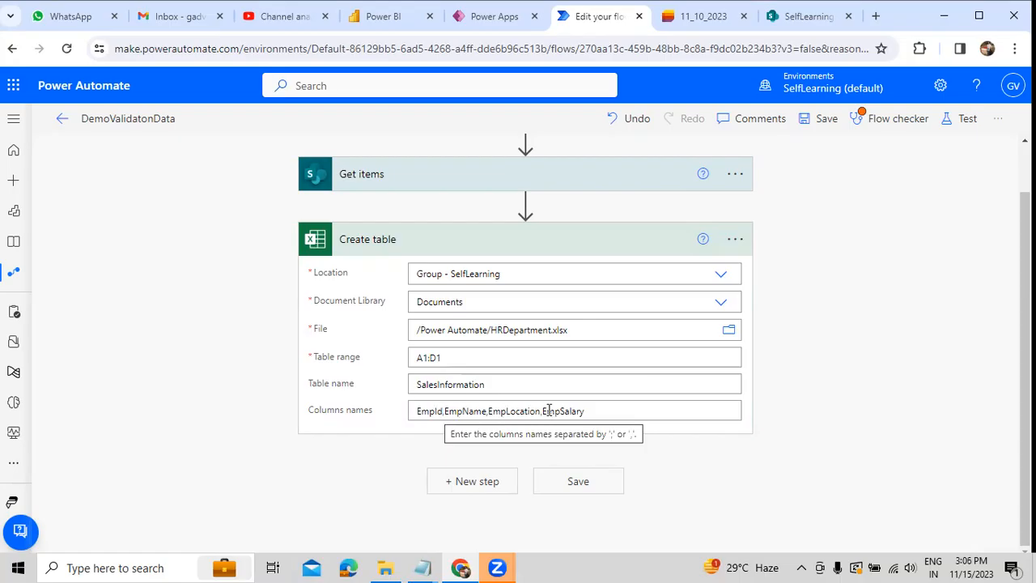
Step: Collapse the Create table action and save the flow
{"action": "left_click", "coordinate": [550, 236]}
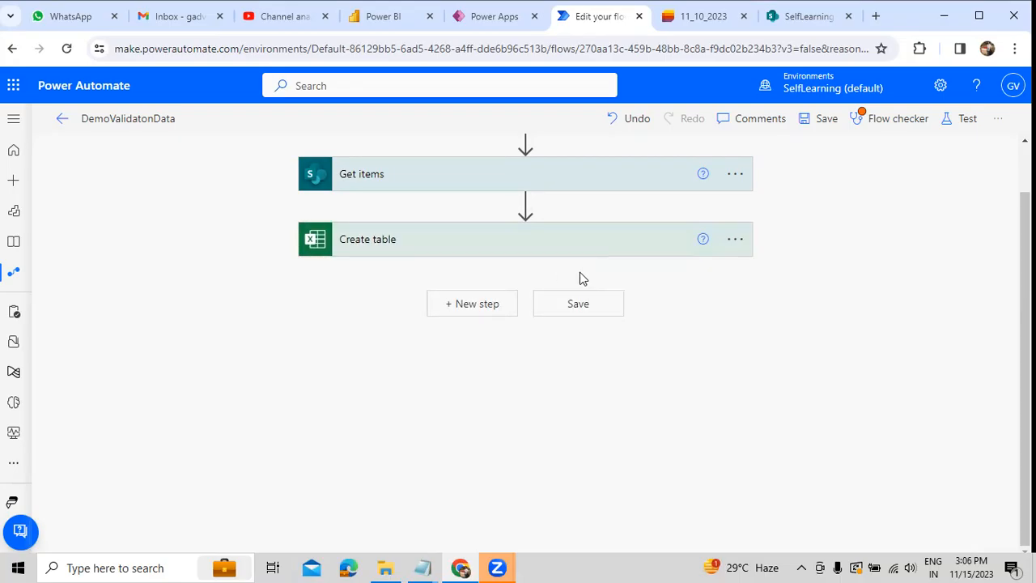
{"action": "scroll", "coordinate": [608, 280], "scroll_direction": "up", "scroll_amount": 1}
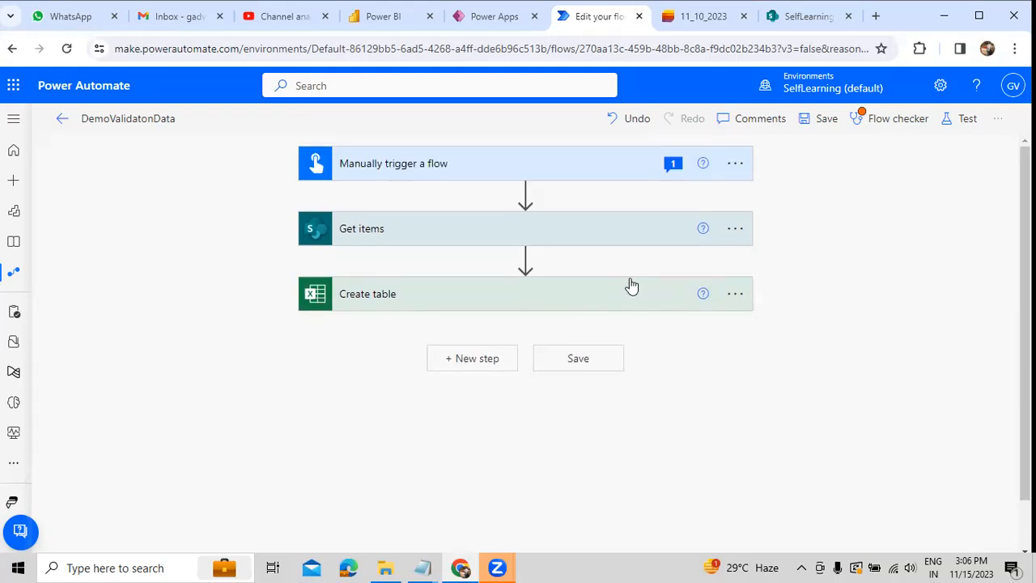
{"action": "left_click", "coordinate": [823, 119]}
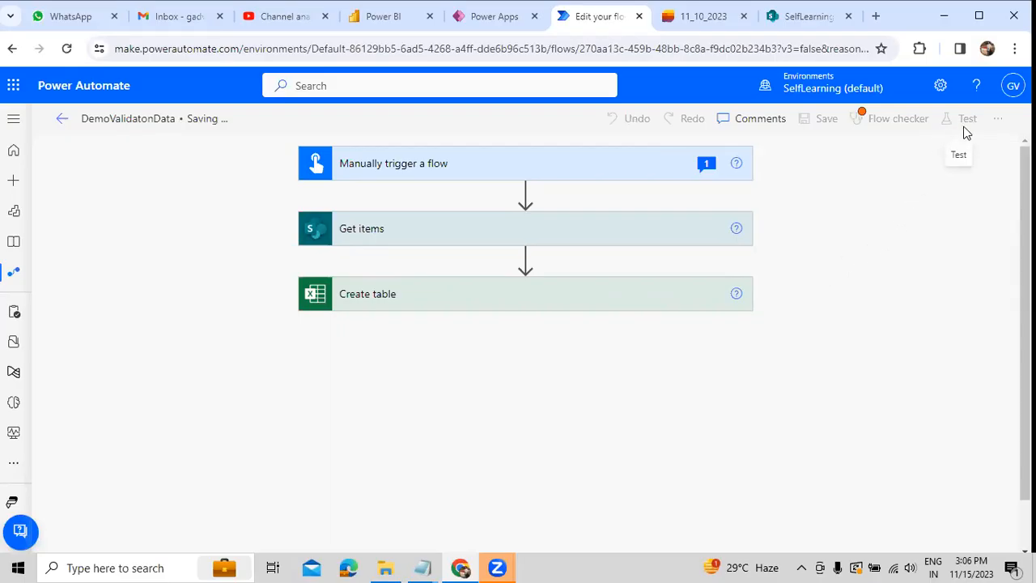
Step: Open HRDepartment.xlsx from the SharePoint Power Automate folder, inspect Sheet1 before the run, and close the workbook
{"action": "left_click", "coordinate": [798, 17]}
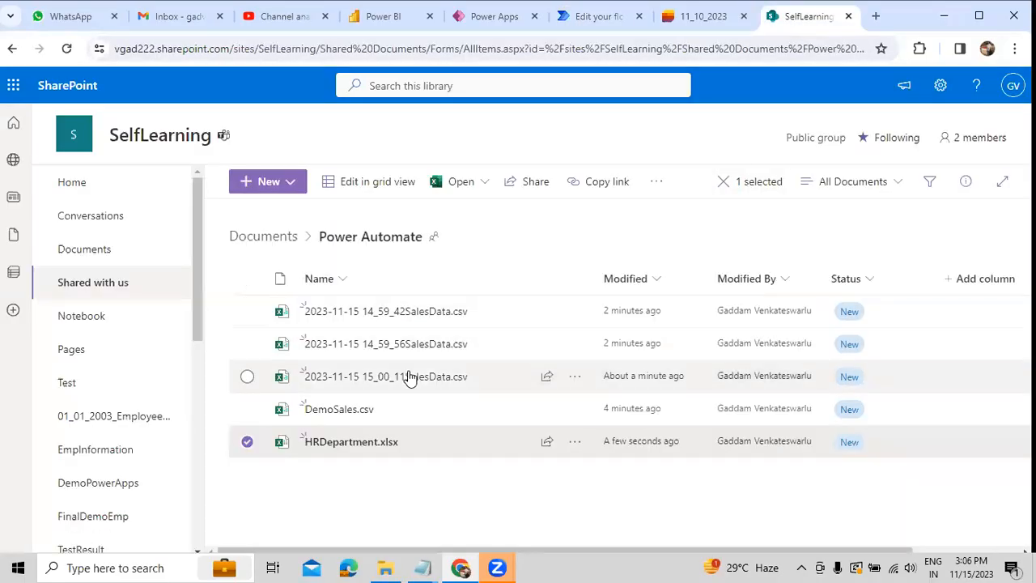
{"action": "left_click", "coordinate": [349, 441]}
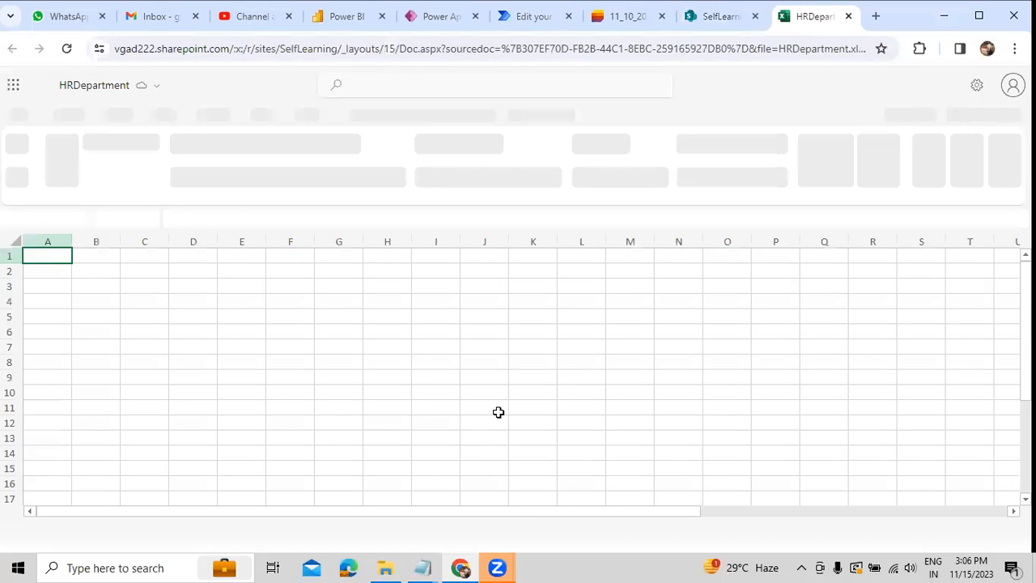
{"action": "left_click_drag", "start_coordinate": [535, 513], "coordinate": [950, 500]}
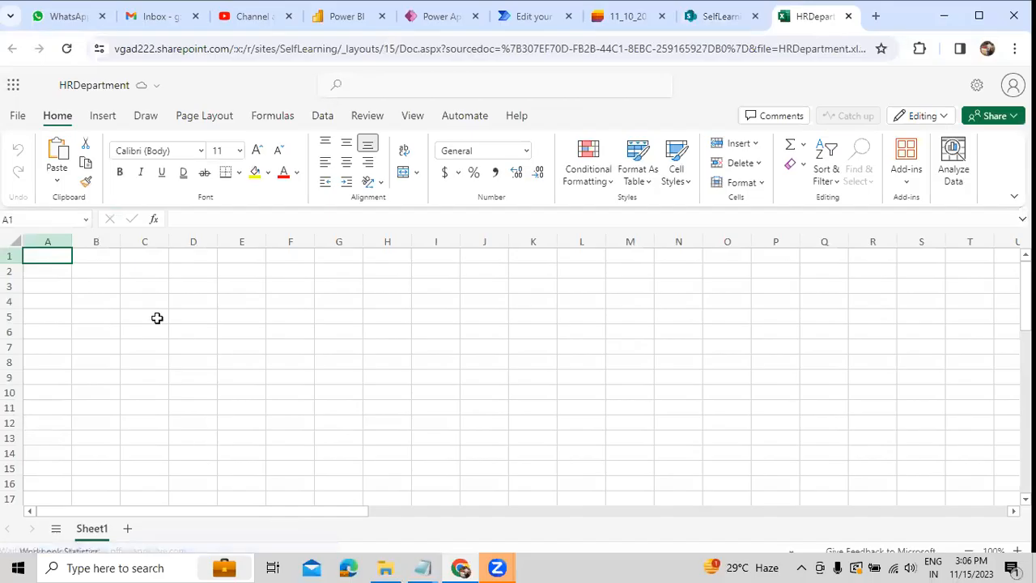
{"action": "key", "text": "ctrl+w"}
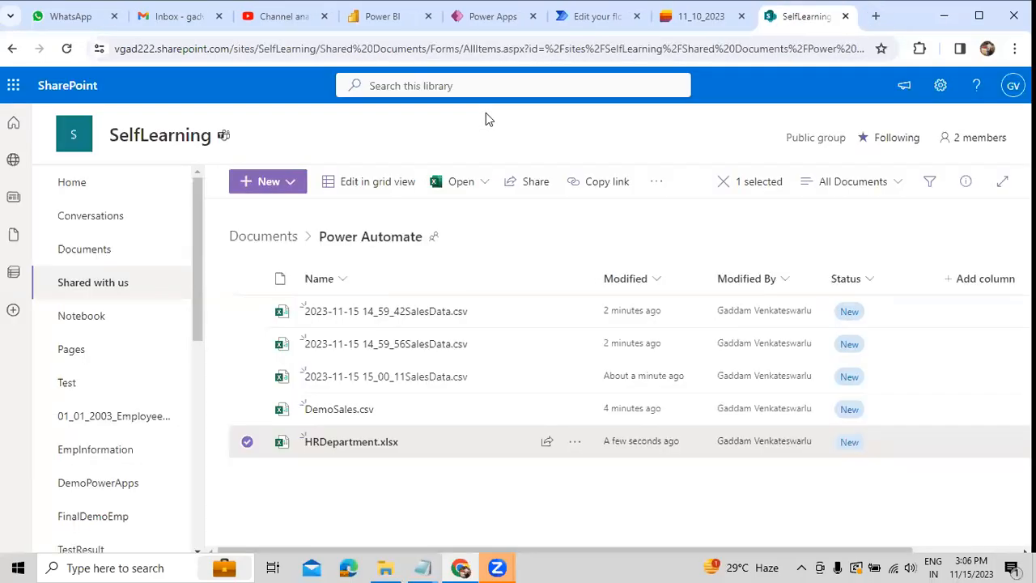
Step: Return to the DemoValidatonData flow, test it with a new run, and open the run's results
{"action": "left_click", "coordinate": [596, 16]}
{"action": "left_click", "coordinate": [1007, 127]}
{"action": "left_click", "coordinate": [954, 118]}
{"action": "left_click", "coordinate": [816, 531]}
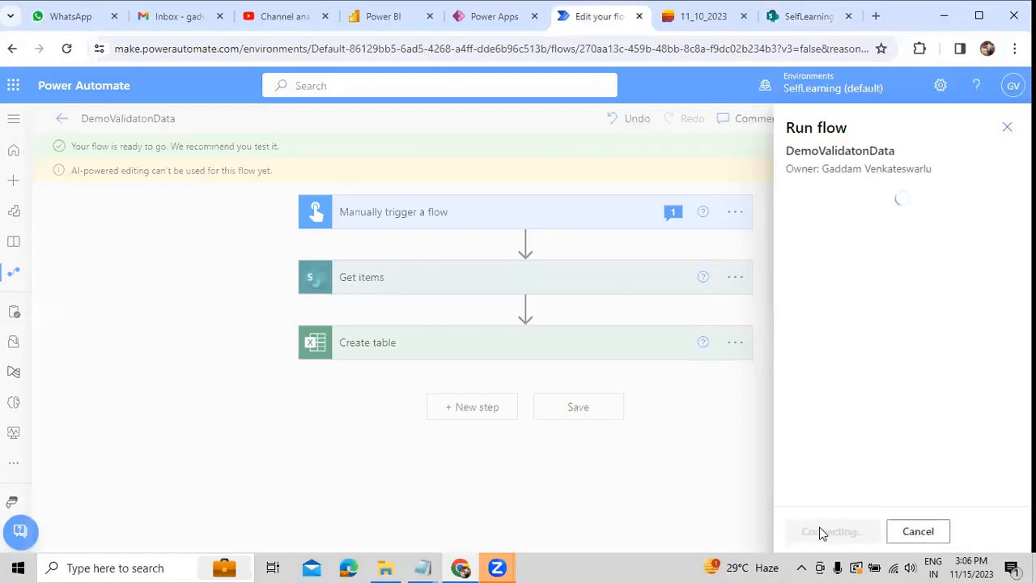
{"action": "left_click", "coordinate": [823, 532]}
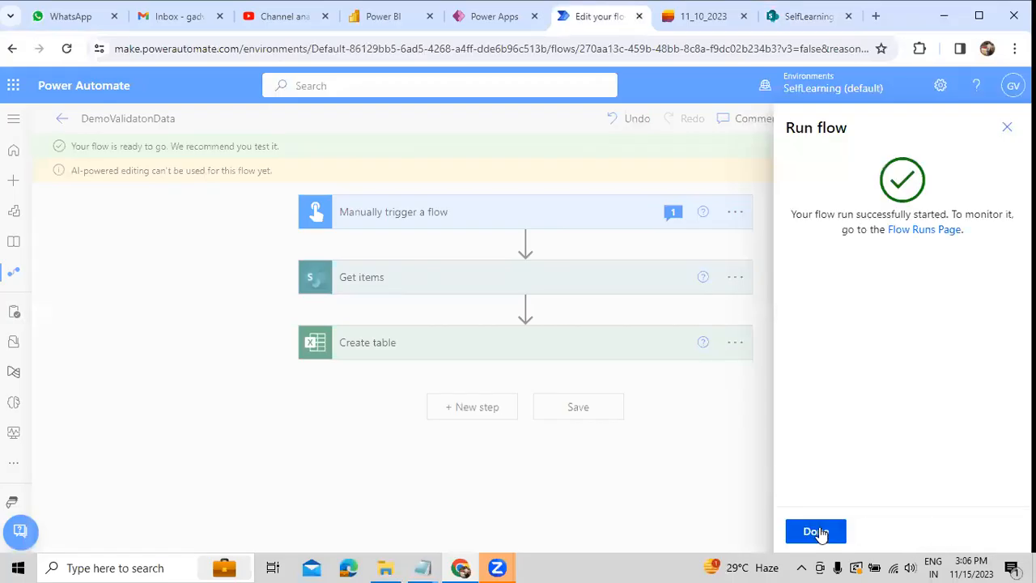
{"action": "left_click", "coordinate": [820, 532]}
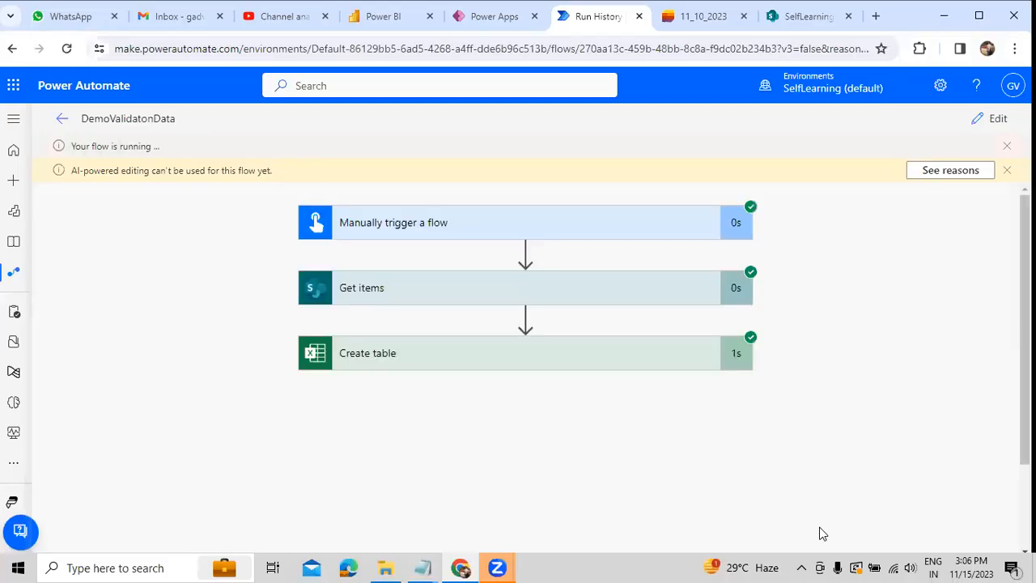
Step: Reopen HRDepartment.xlsx from SharePoint and check the new table's column headers and table name
{"action": "left_click", "coordinate": [797, 16]}
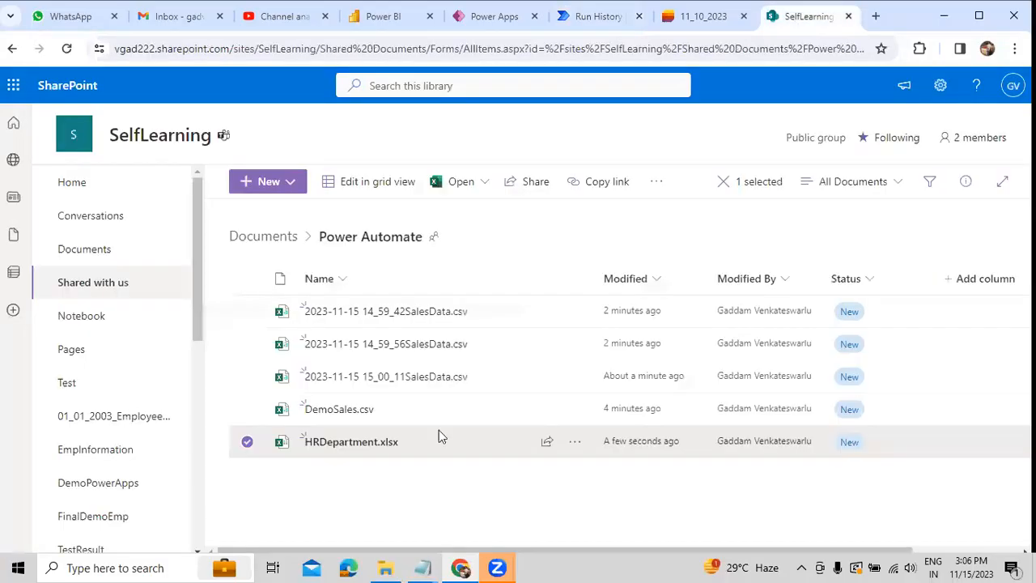
{"action": "left_click", "coordinate": [363, 445]}
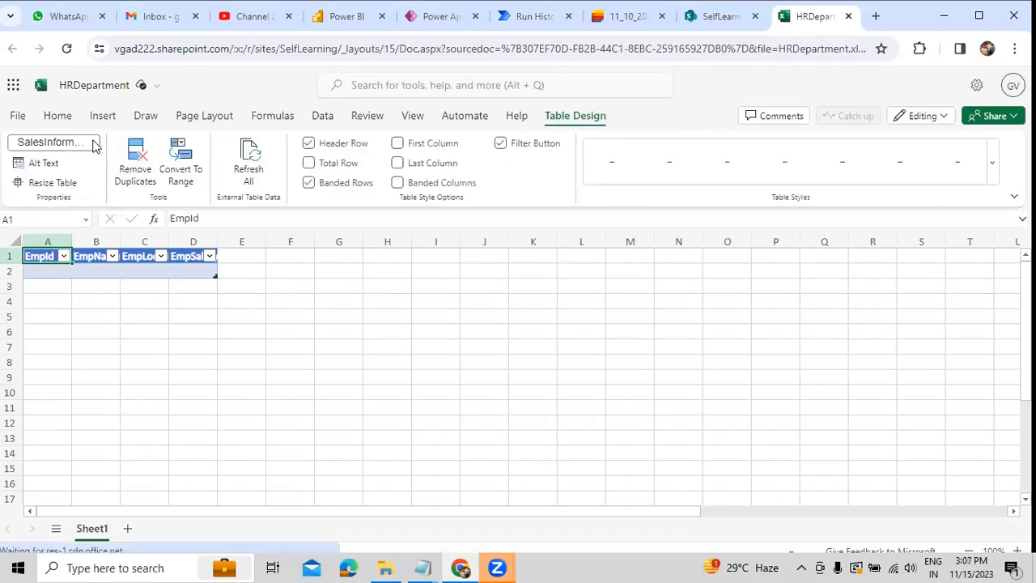
{"action": "left_click", "coordinate": [87, 142]}
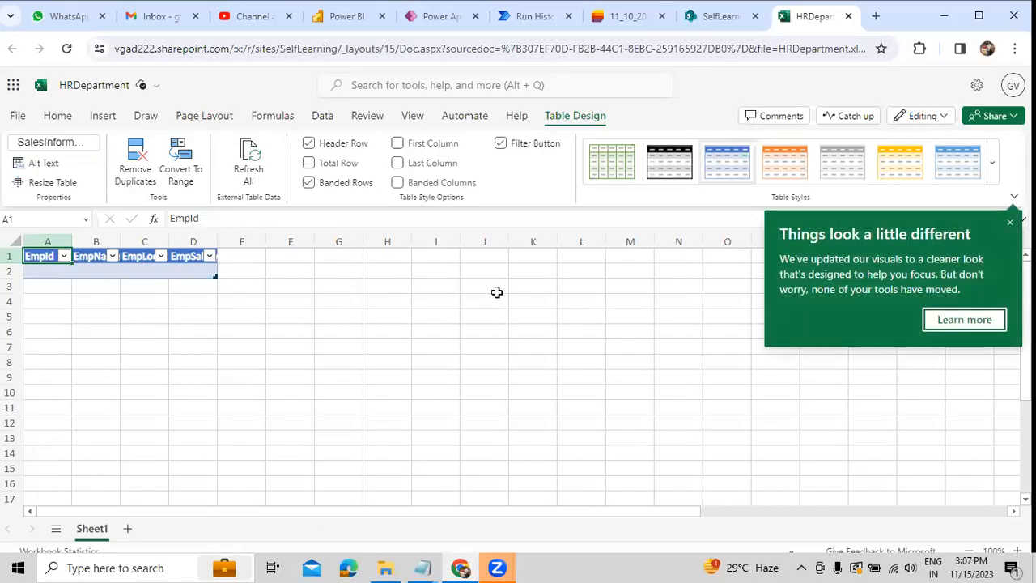
{"action": "left_click", "coordinate": [1011, 227]}
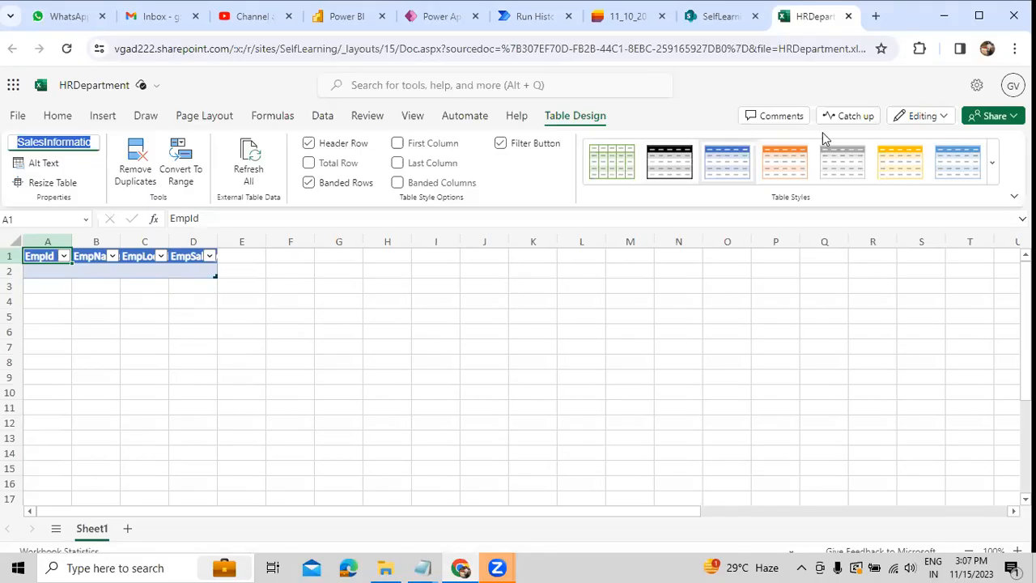
Step: Close the HRDepartment.xlsx workbook, reopen the DemoValidatonData flow for editing, and delete its Create table action
{"action": "left_click", "coordinate": [849, 16]}
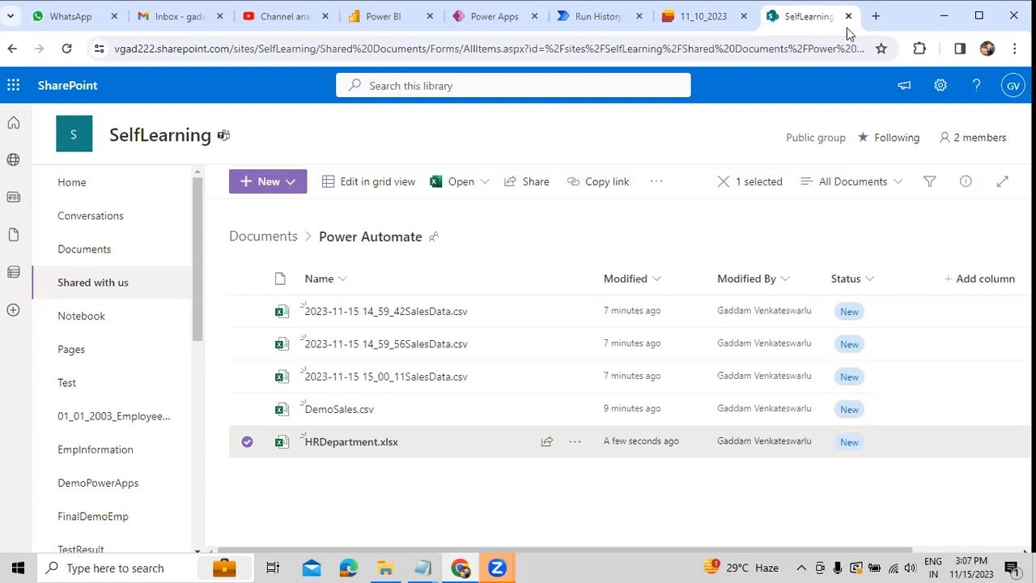
{"action": "left_click", "coordinate": [599, 18]}
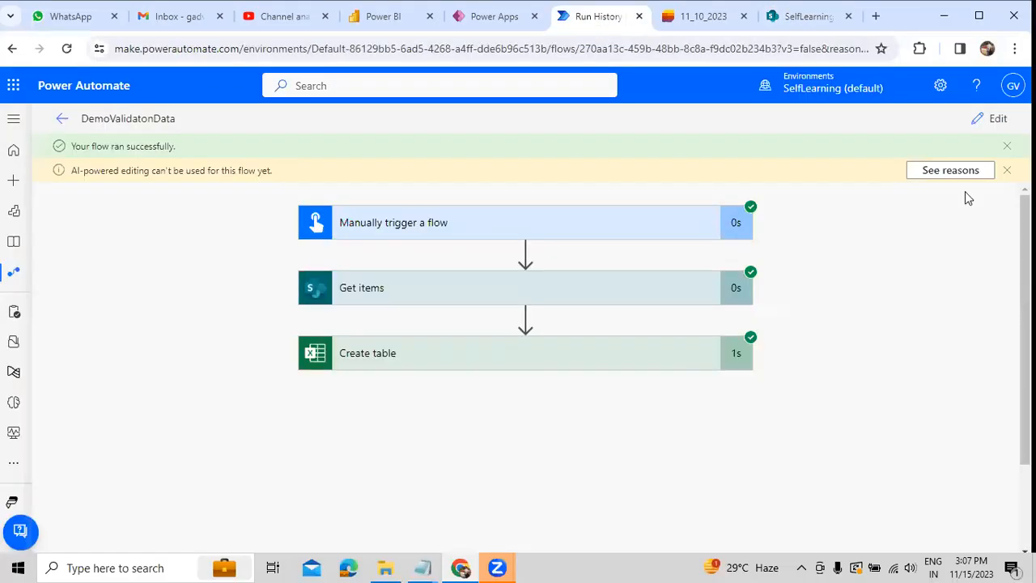
{"action": "left_click", "coordinate": [998, 119]}
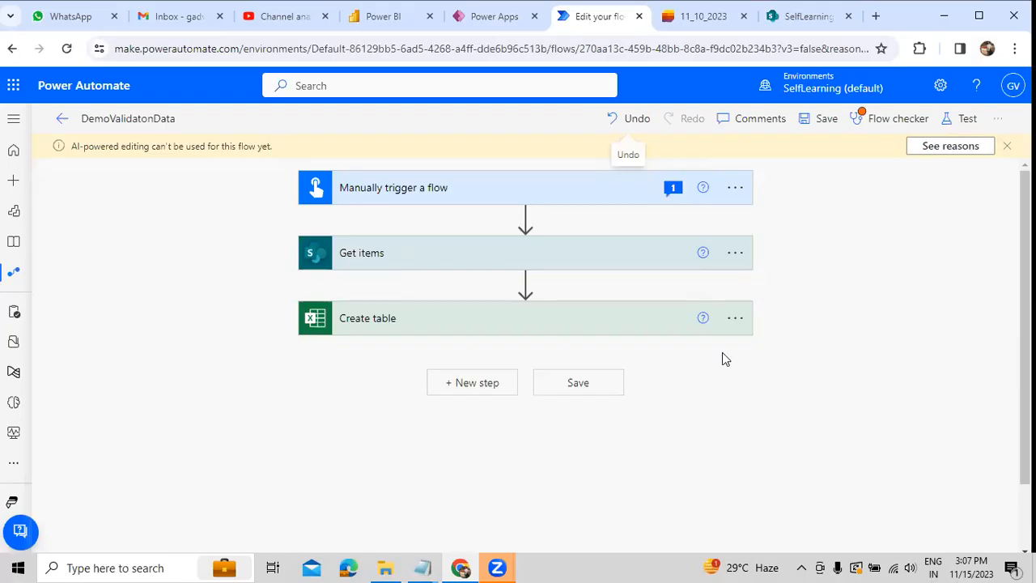
{"action": "left_click", "coordinate": [739, 322]}
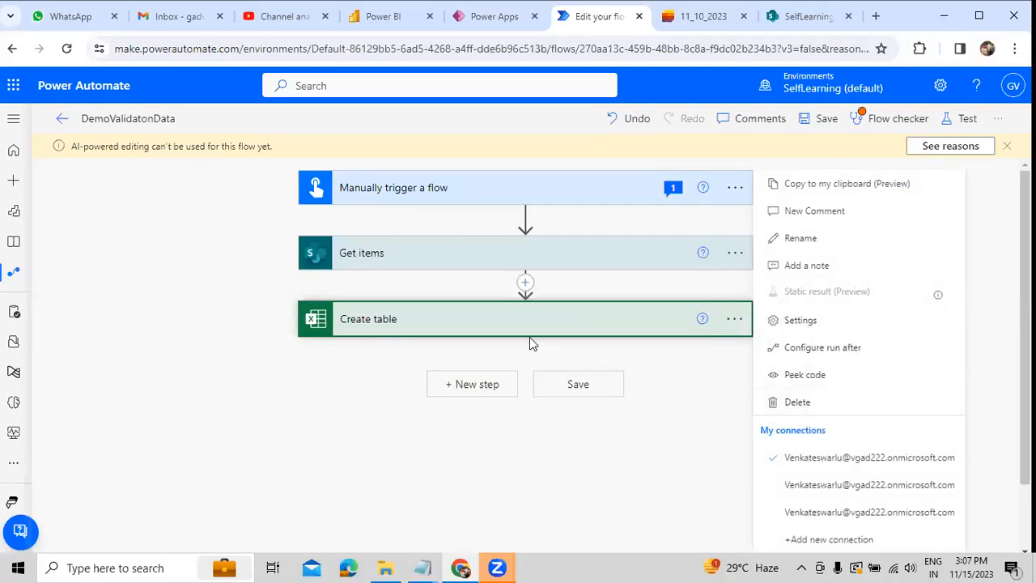
{"action": "left_click", "coordinate": [778, 402]}
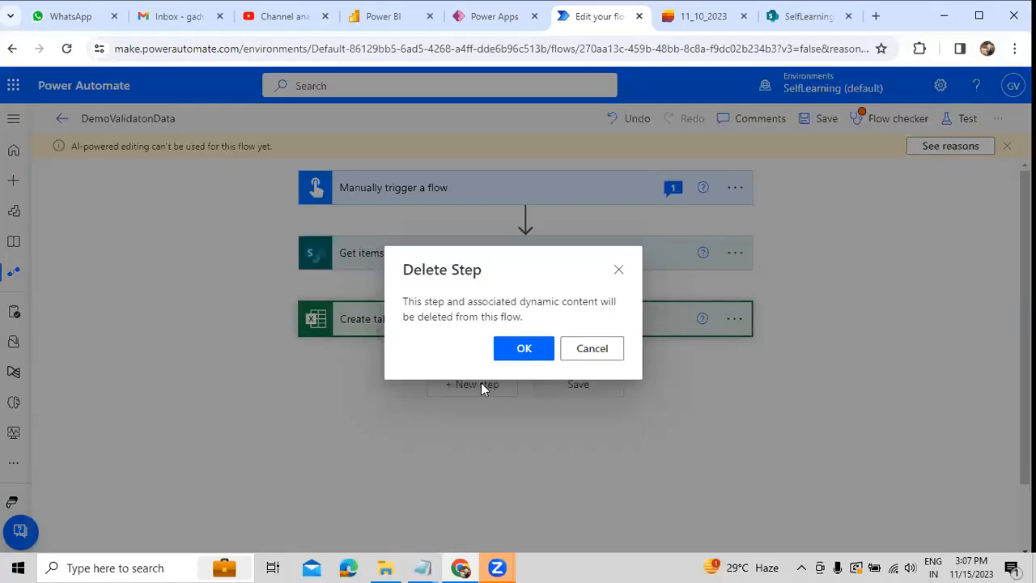
{"action": "left_click", "coordinate": [521, 348]}
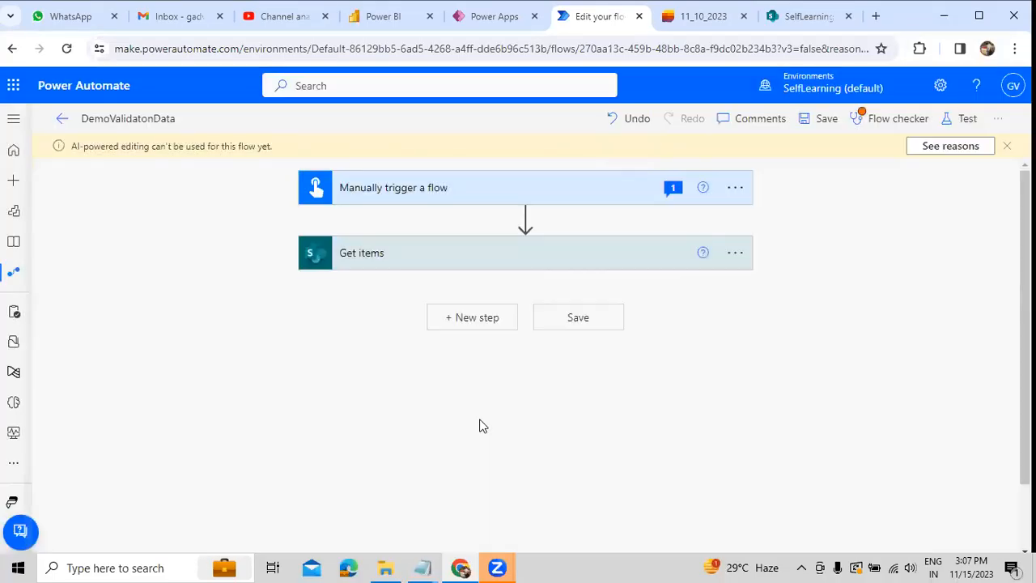
Step: Add the Excel Online (Business) action Add a row into a table after Get items and expand its advanced options
{"action": "left_click", "coordinate": [458, 323]}
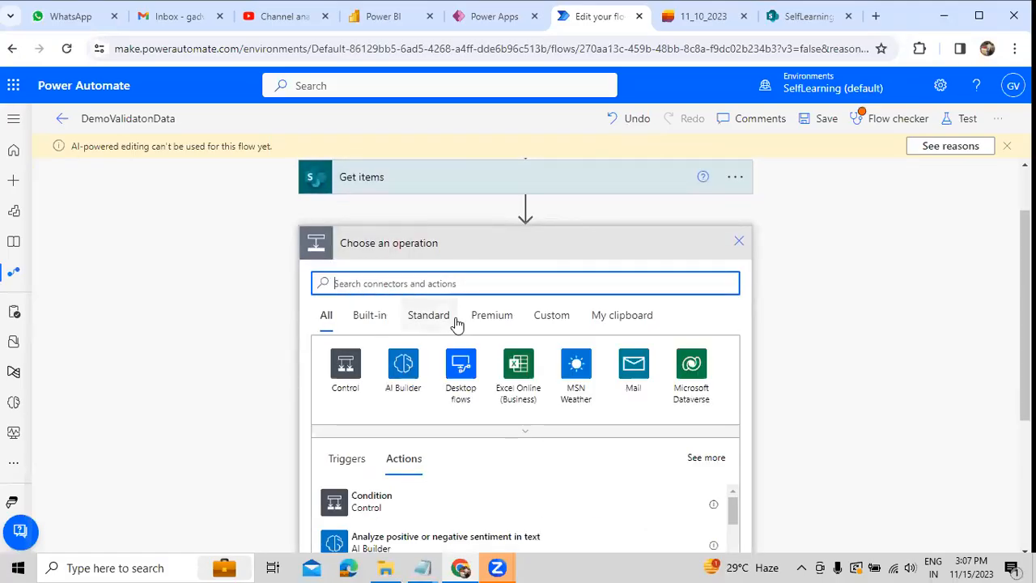
{"action": "type", "text": "E"}
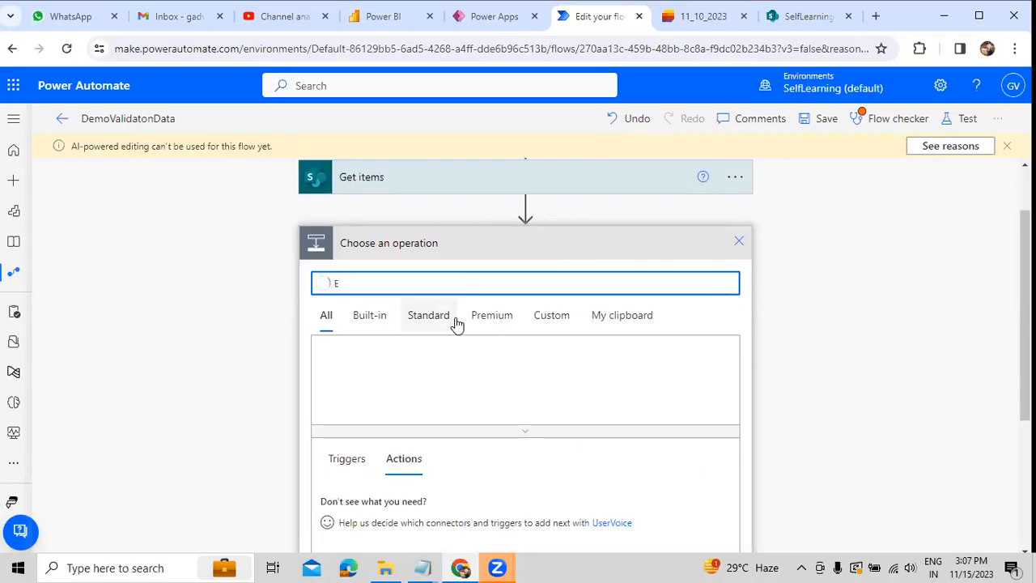
{"action": "left_click", "coordinate": [515, 363]}
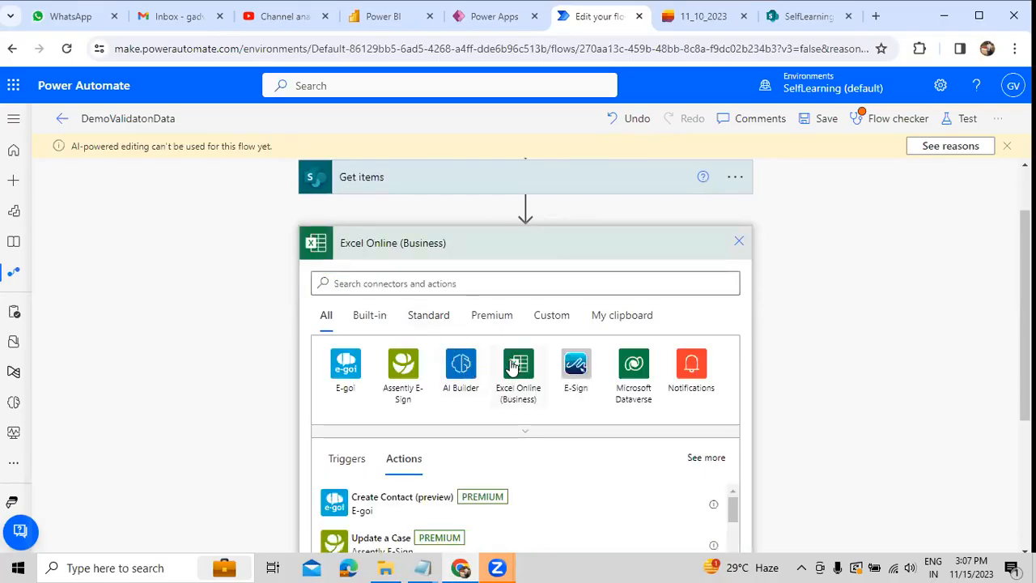
{"action": "scroll", "coordinate": [487, 350], "scroll_direction": "down", "scroll_amount": 3}
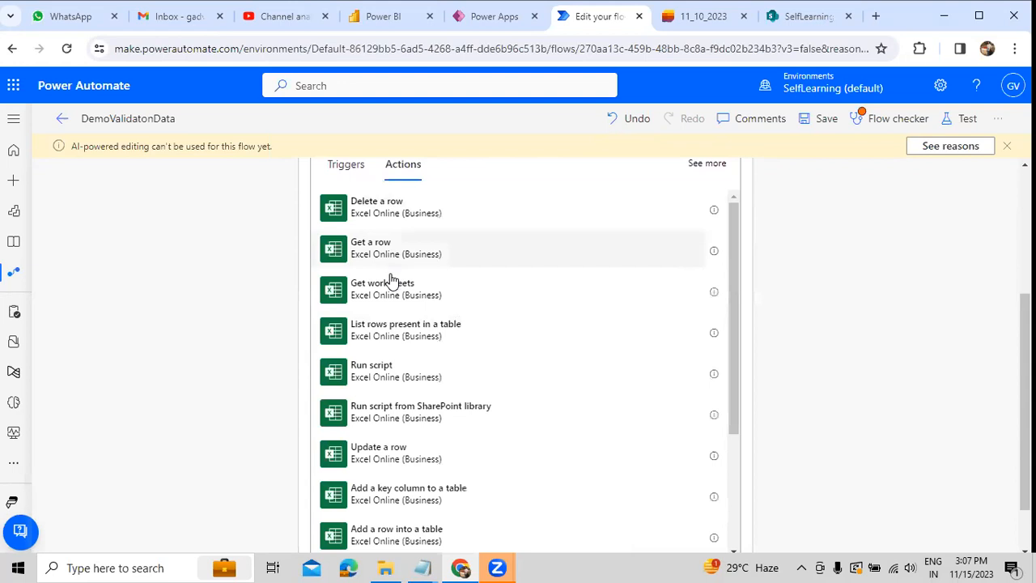
{"action": "scroll", "coordinate": [380, 340], "scroll_direction": "down", "scroll_amount": 1}
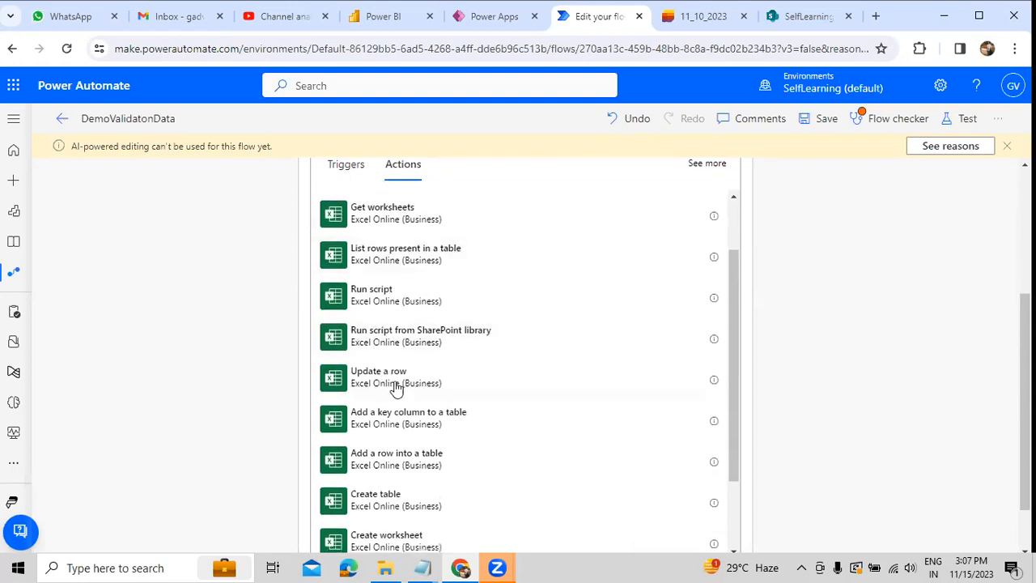
{"action": "left_click", "coordinate": [398, 464]}
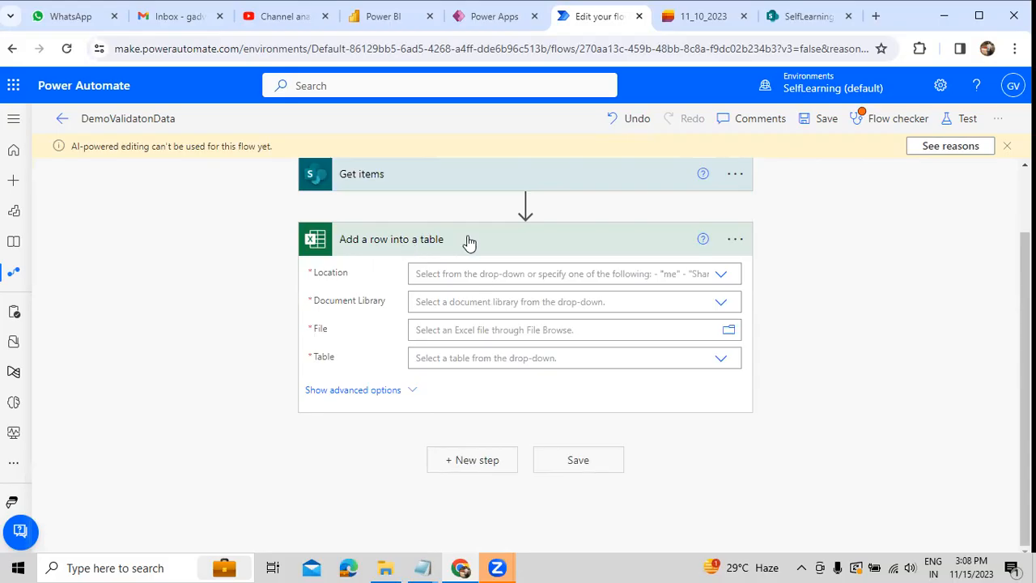
{"action": "left_click", "coordinate": [376, 391]}
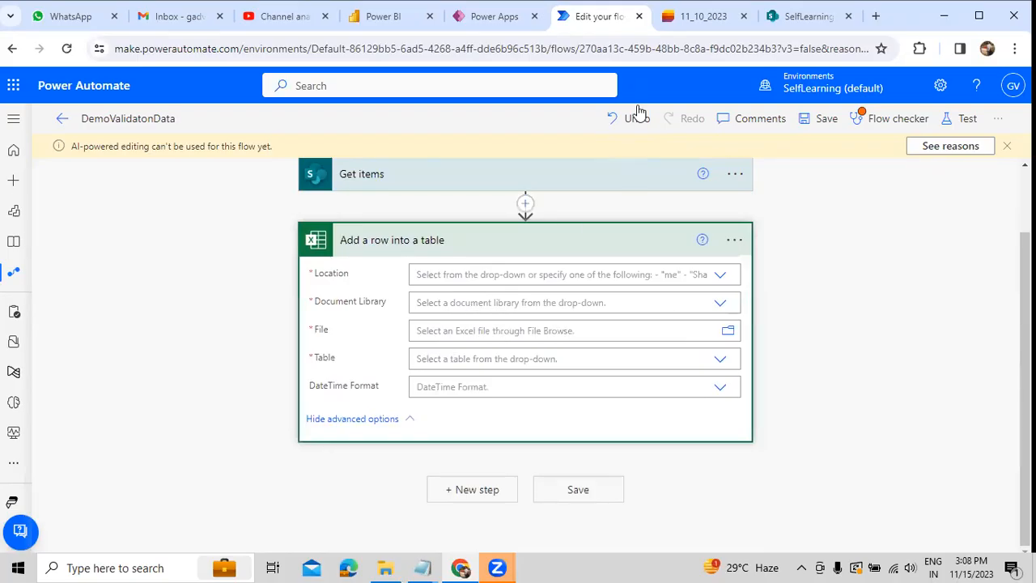
{"action": "left_click", "coordinate": [695, 20]}
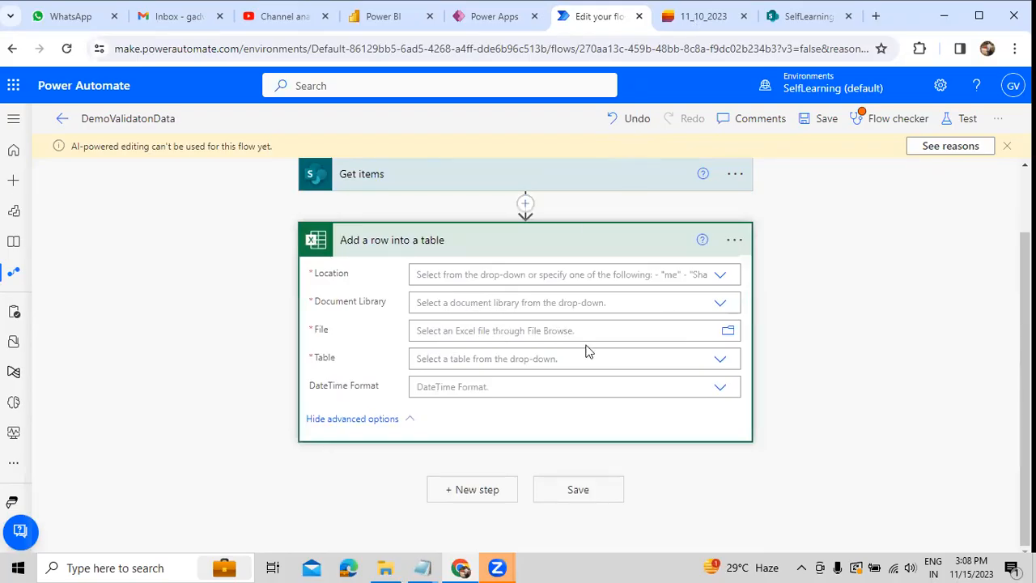
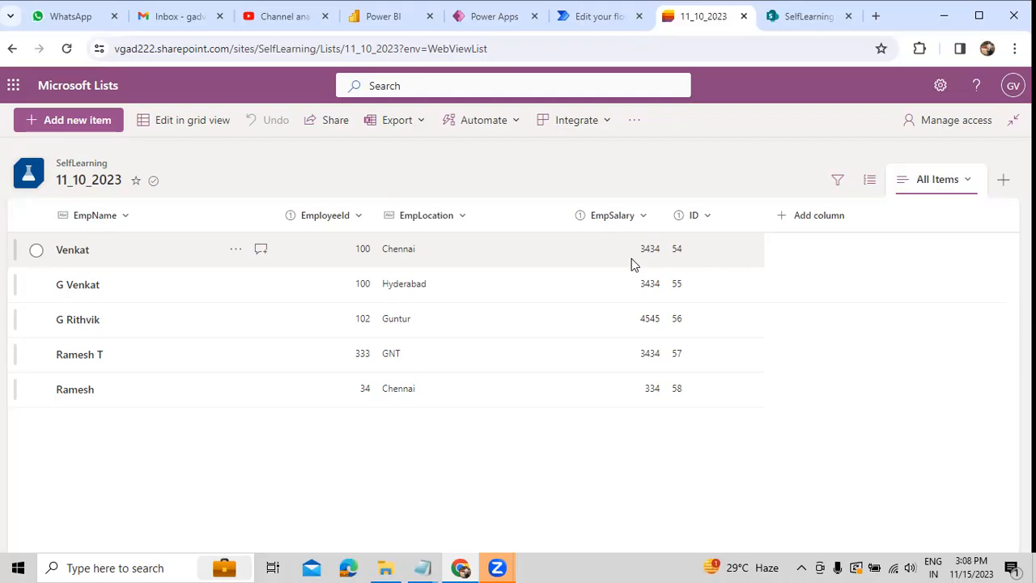
Step: Return to the DemoValidatonData flow and delete its Add a row into a table action
{"action": "left_click", "coordinate": [606, 19]}
{"action": "left_click", "coordinate": [734, 240]}
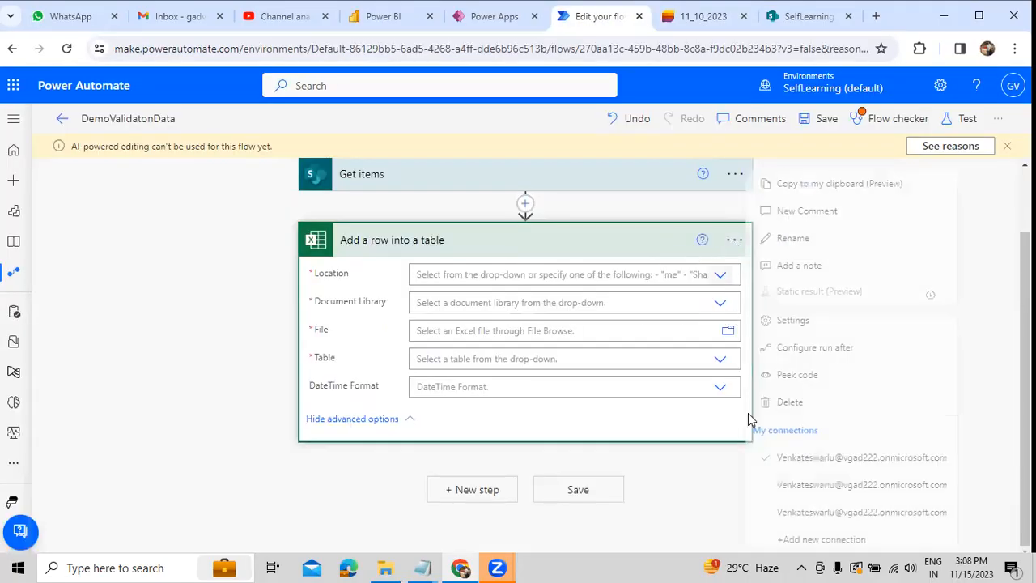
{"action": "left_click", "coordinate": [769, 403]}
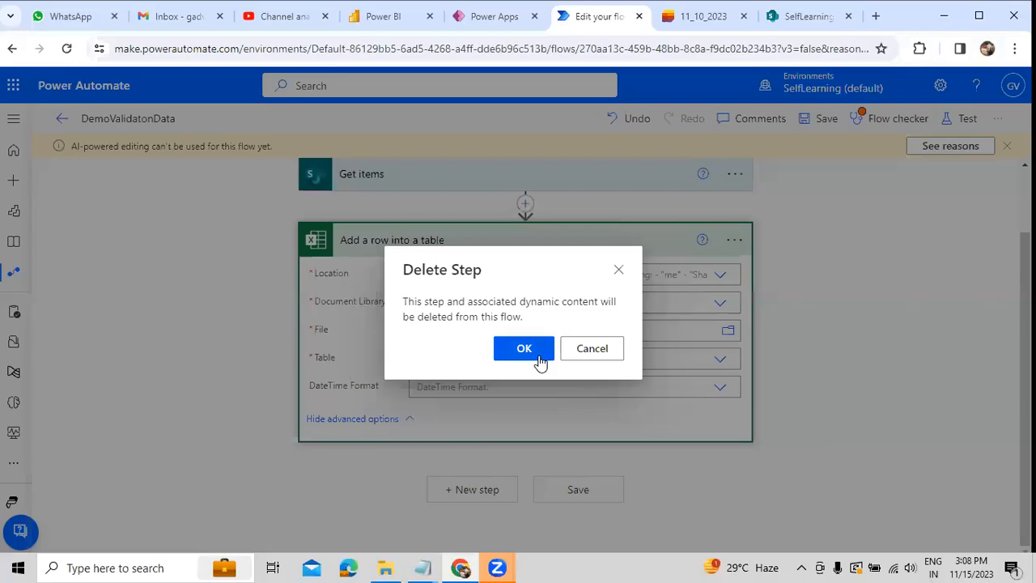
{"action": "left_click", "coordinate": [523, 348]}
Step: Add an Apply to each control after Get items and loop it over the Get items value output
{"action": "left_click", "coordinate": [494, 242]}
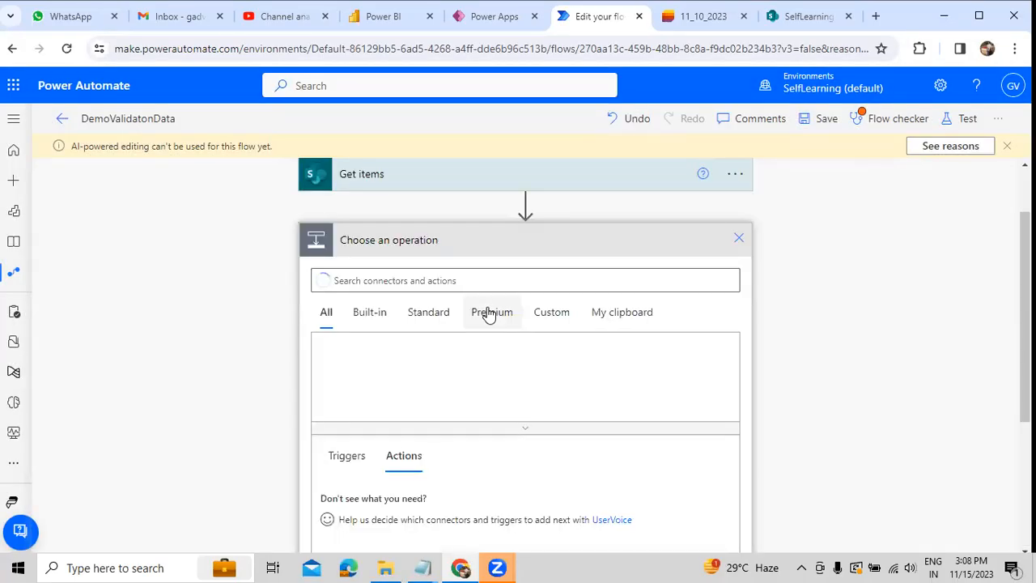
{"action": "left_click", "coordinate": [342, 361]}
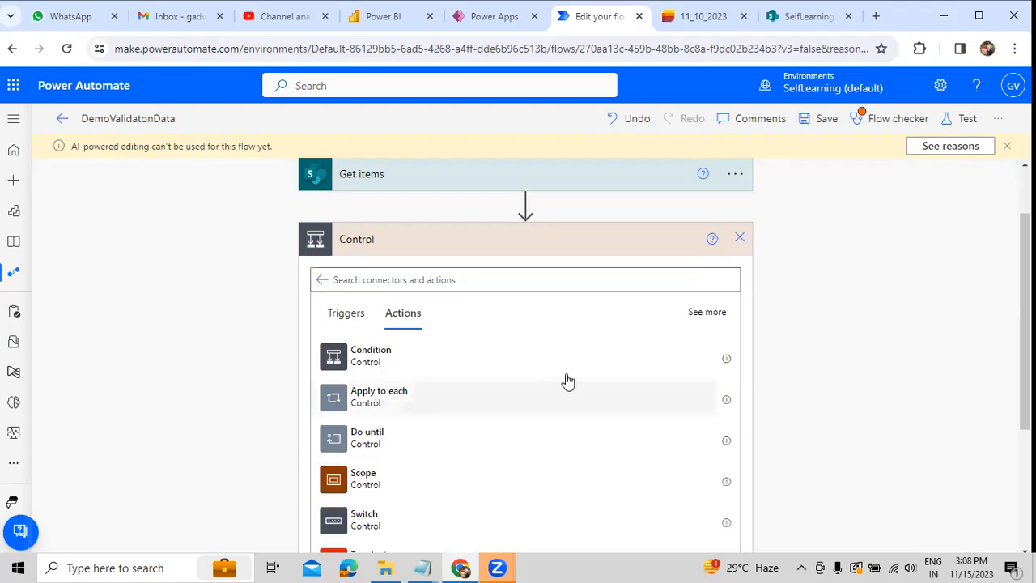
{"action": "left_click", "coordinate": [568, 382]}
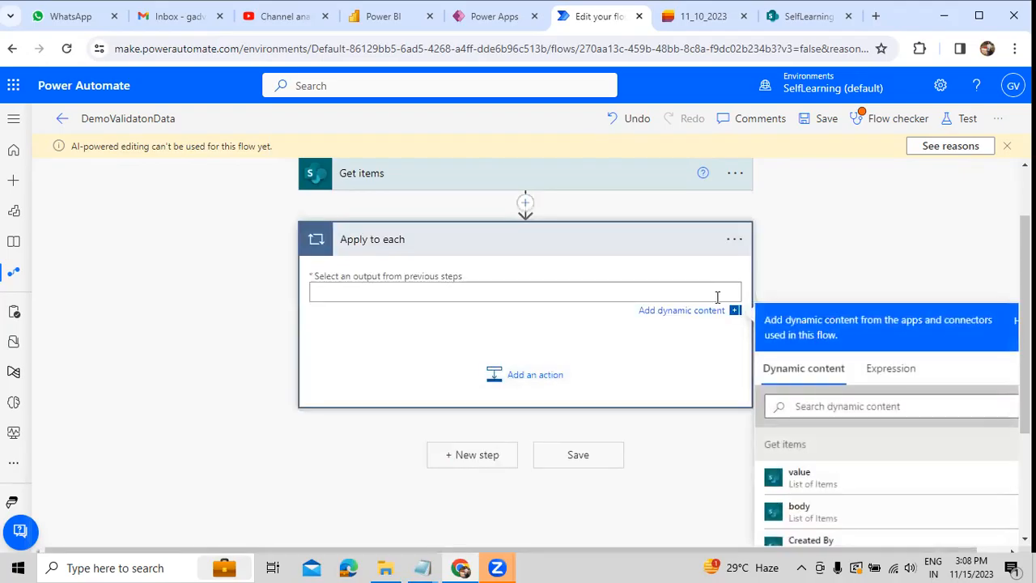
{"action": "left_click", "coordinate": [801, 482]}
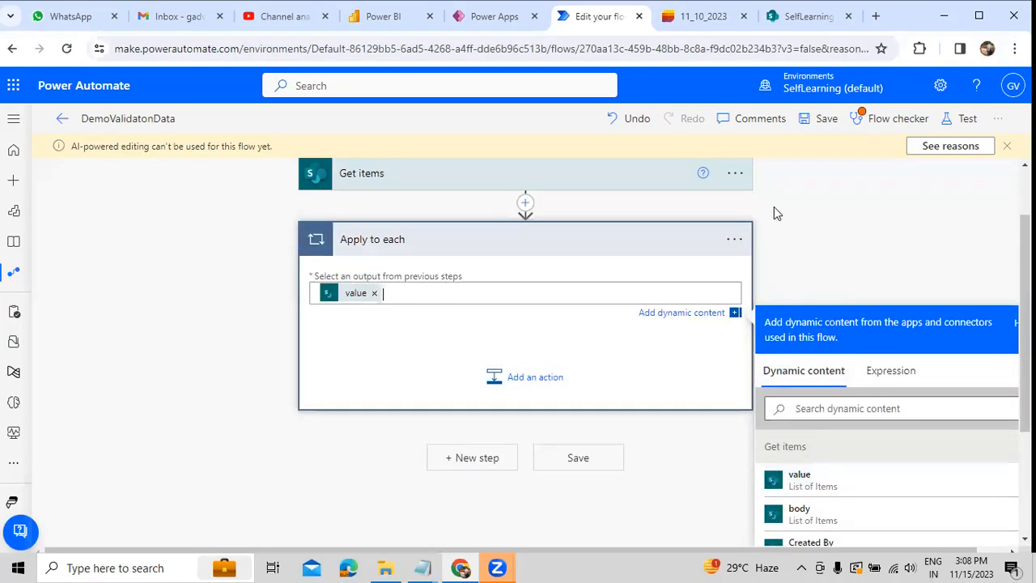
Step: Add the Excel Online (Business) action Add a row into a table inside the Apply to each loop
{"action": "left_click", "coordinate": [512, 374]}
{"action": "left_click", "coordinate": [522, 473]}
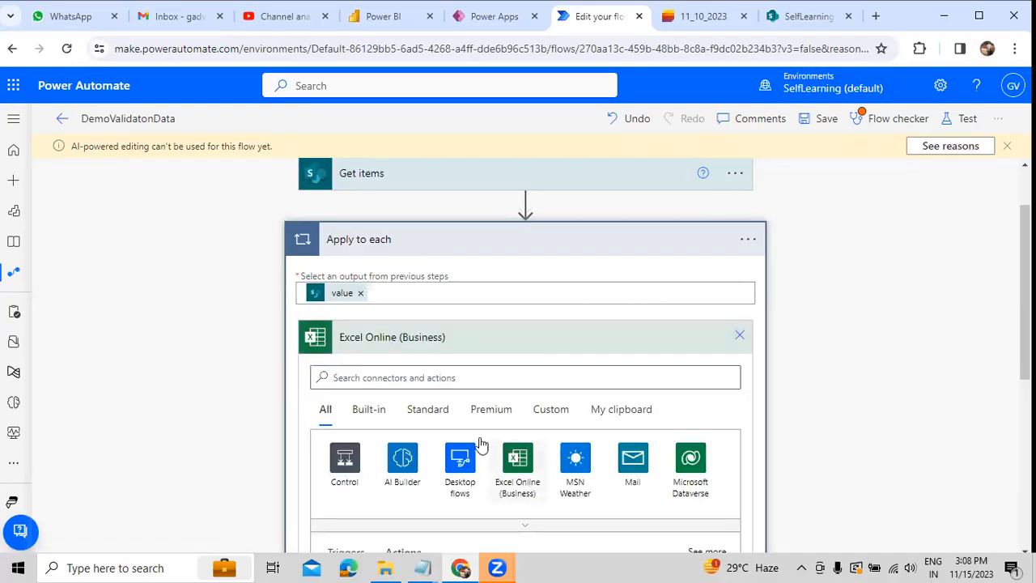
{"action": "scroll", "coordinate": [433, 411], "scroll_direction": "down", "scroll_amount": 5}
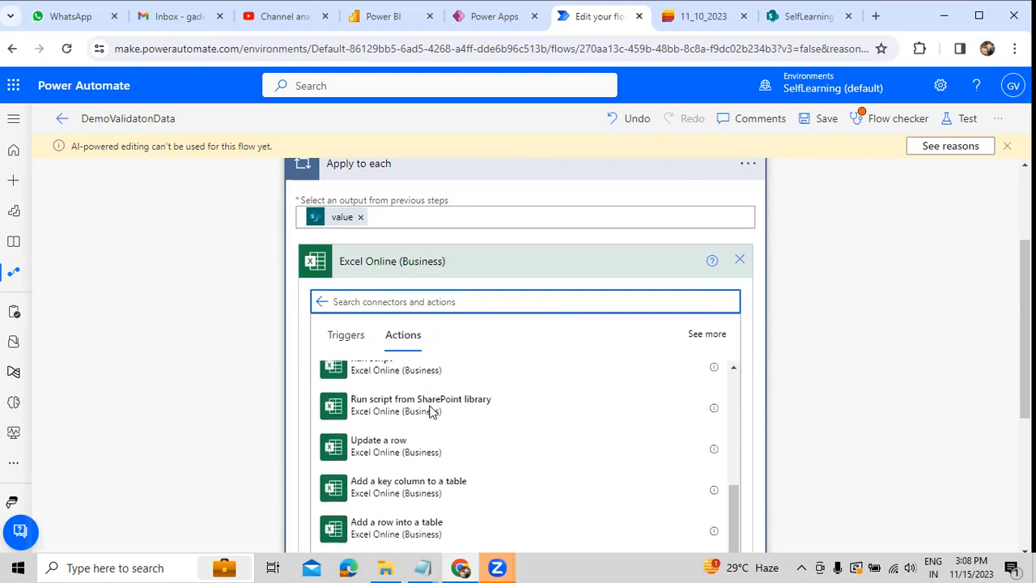
{"action": "scroll", "coordinate": [430, 441], "scroll_direction": "down", "scroll_amount": 1}
{"action": "scroll", "coordinate": [437, 504], "scroll_direction": "down", "scroll_amount": 1}
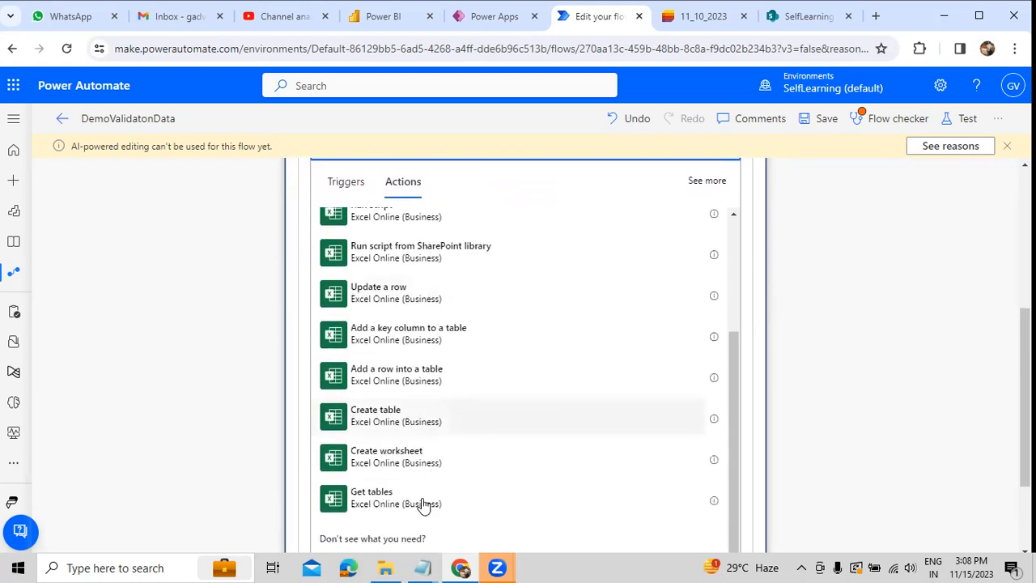
{"action": "scroll", "coordinate": [428, 478], "scroll_direction": "down", "scroll_amount": 1}
{"action": "scroll", "coordinate": [430, 421], "scroll_direction": "up", "scroll_amount": 3}
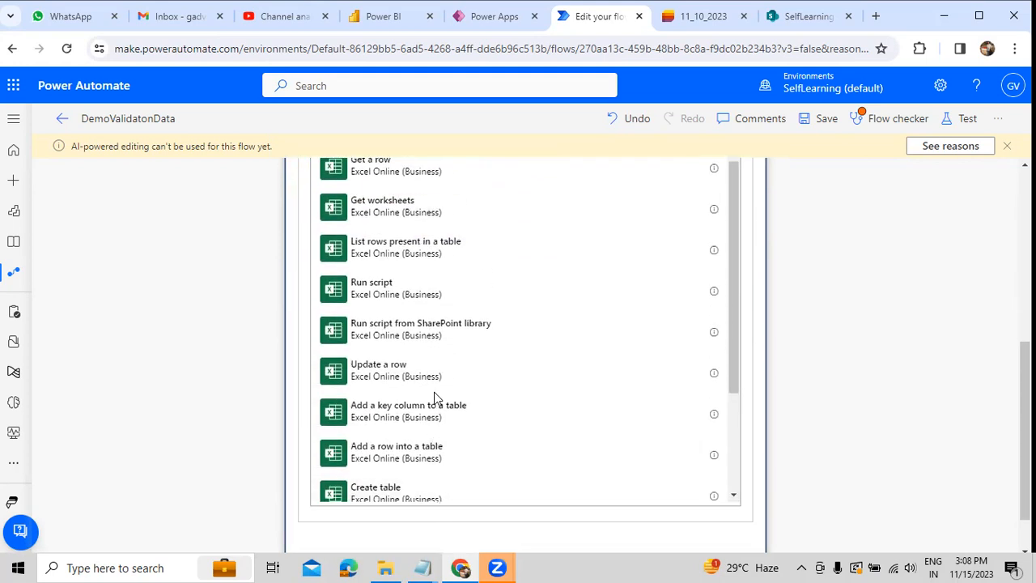
{"action": "left_click", "coordinate": [438, 457]}
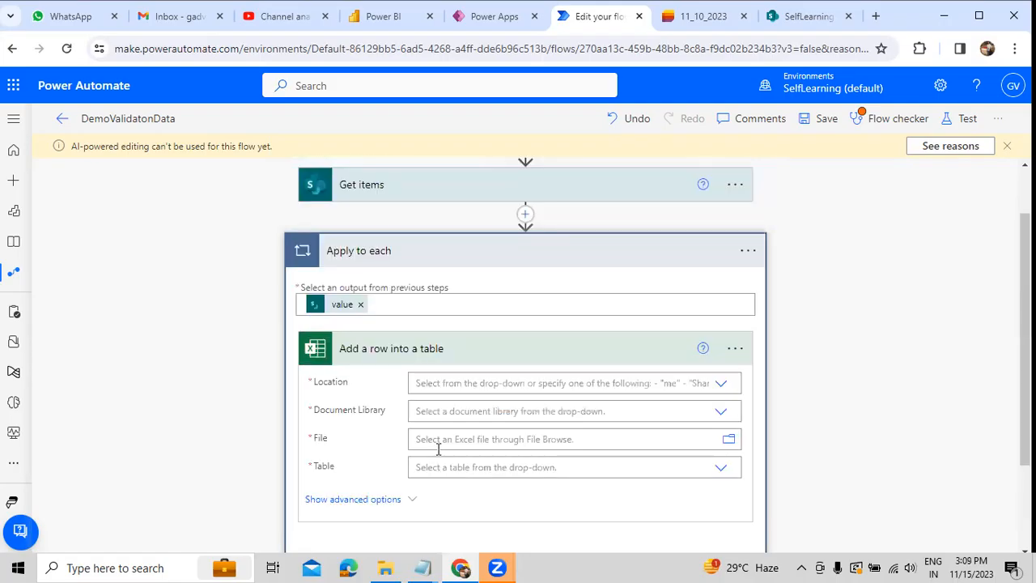
Step: Set the row action's location to Group - SelfLearning and its document library to Documents
{"action": "left_click", "coordinate": [712, 385]}
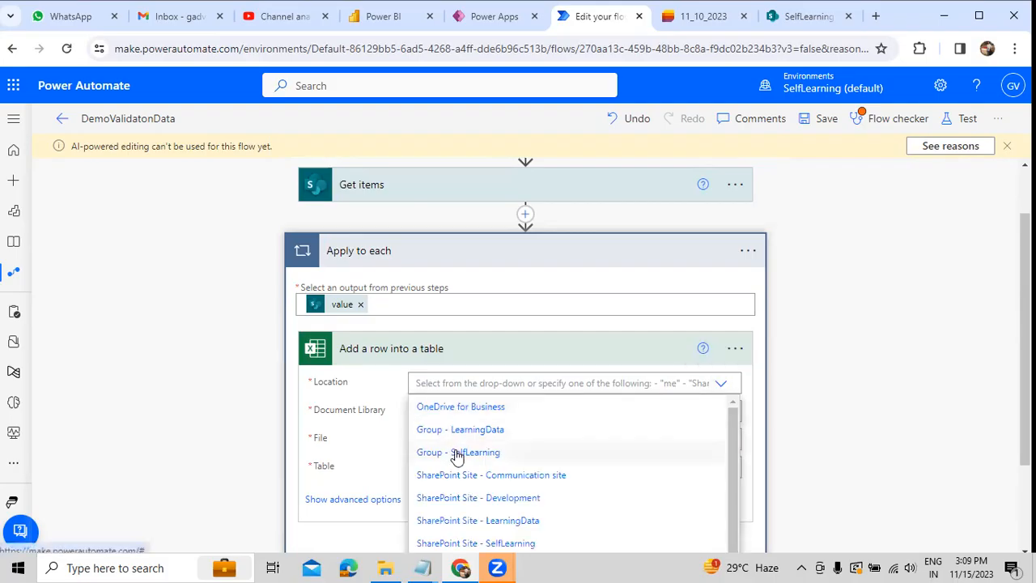
{"action": "left_click", "coordinate": [458, 455]}
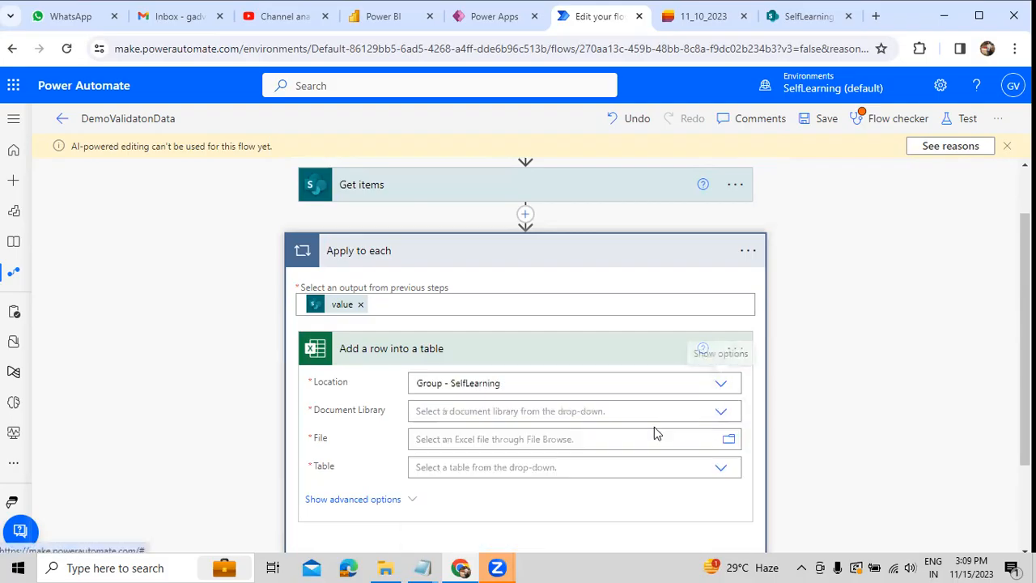
{"action": "left_click", "coordinate": [722, 416]}
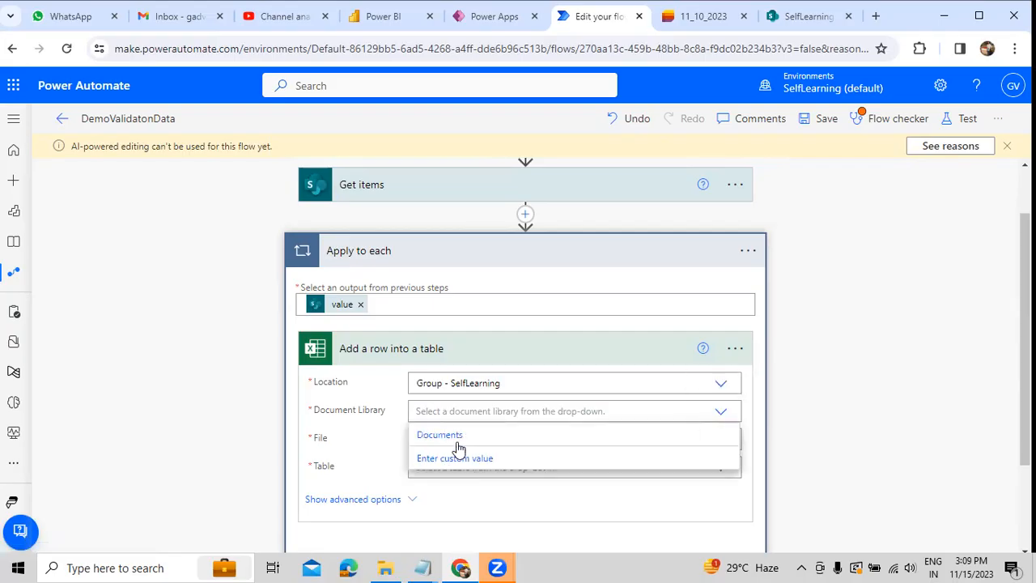
{"action": "left_click", "coordinate": [452, 438]}
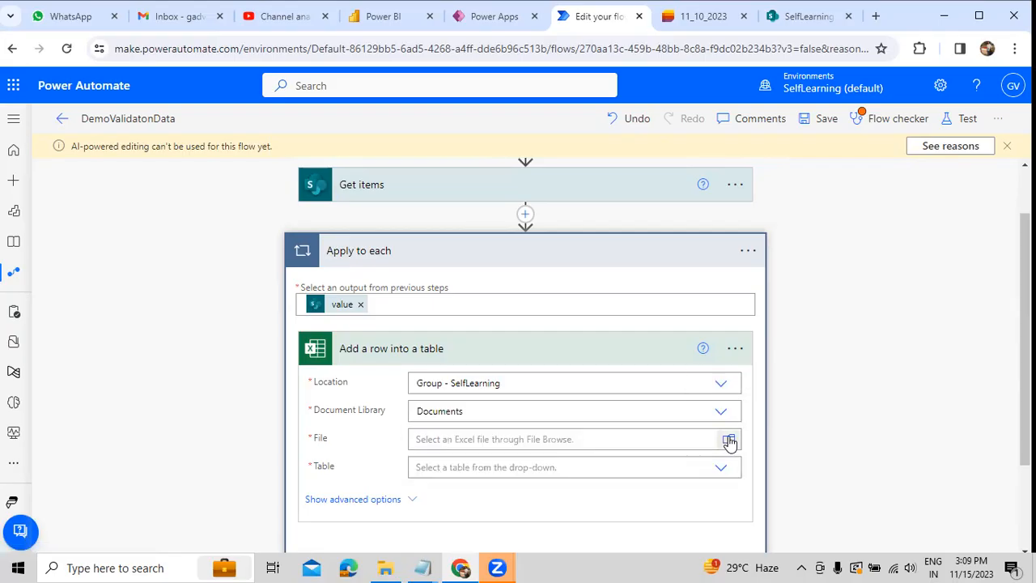
Step: Choose HRDepartment.xlsx from the Power Automate folder as the file and SalesInformation as the table
{"action": "left_click", "coordinate": [731, 440]}
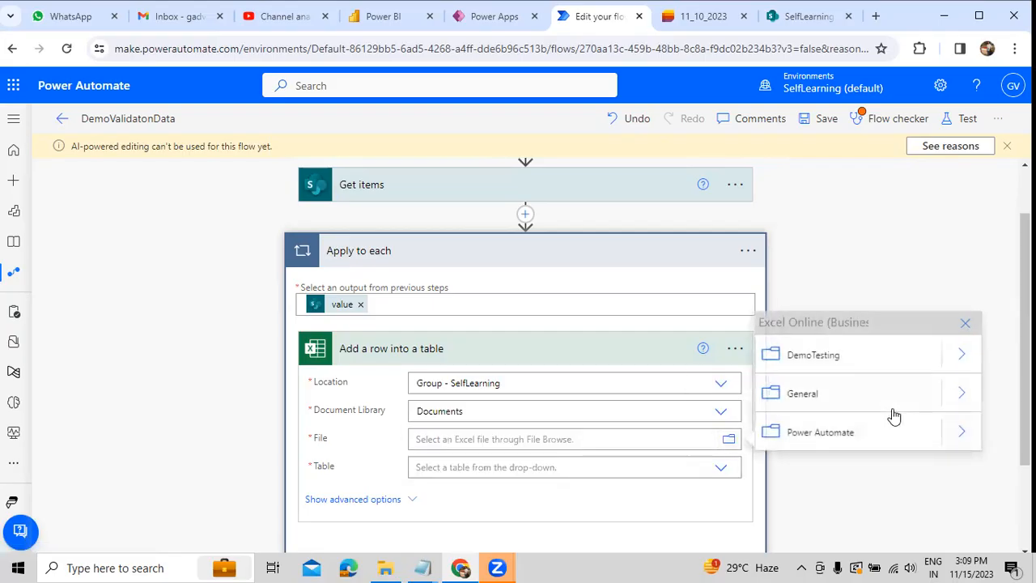
{"action": "left_click", "coordinate": [964, 443]}
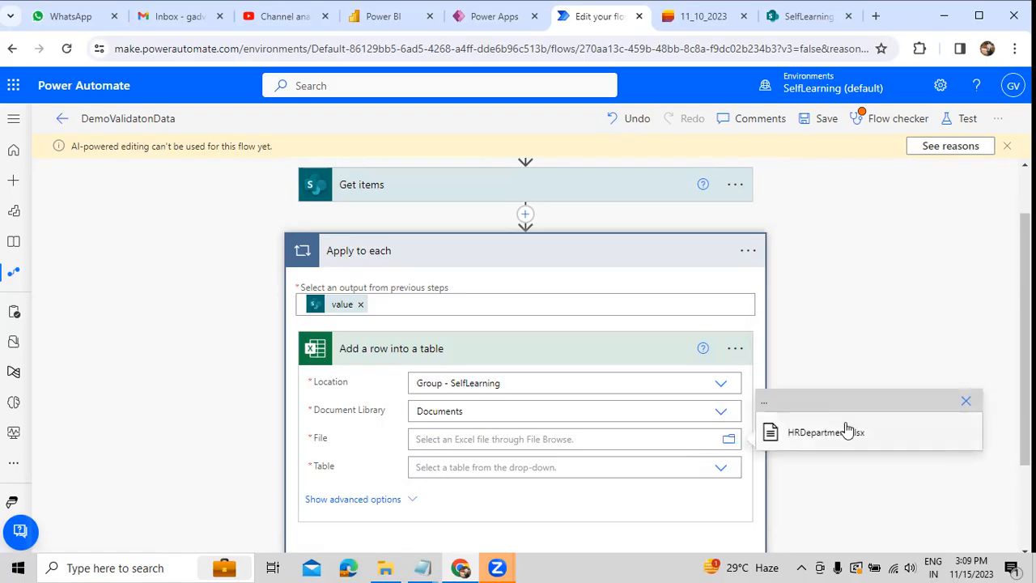
{"action": "left_click", "coordinate": [846, 430]}
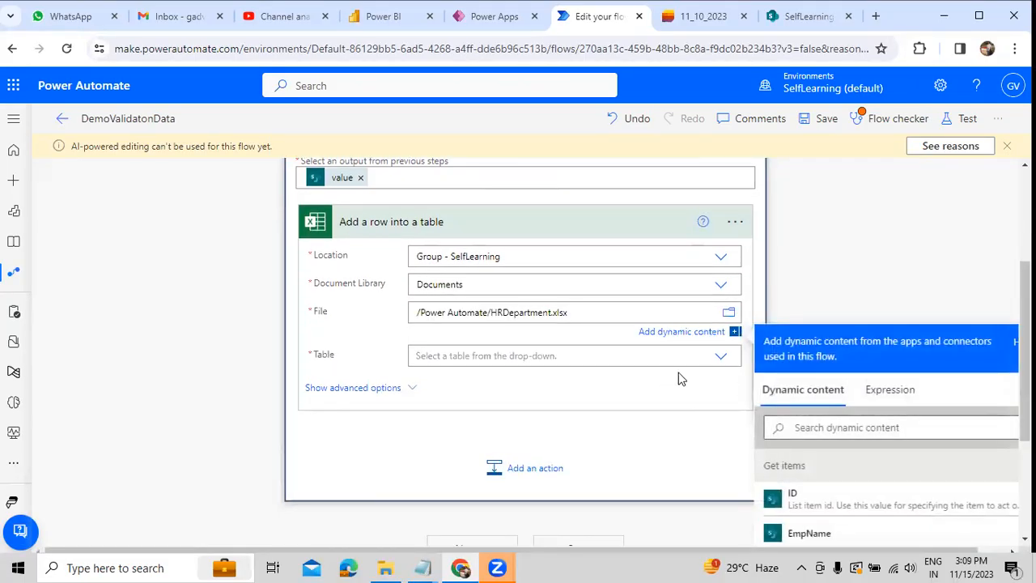
{"action": "left_click", "coordinate": [717, 364]}
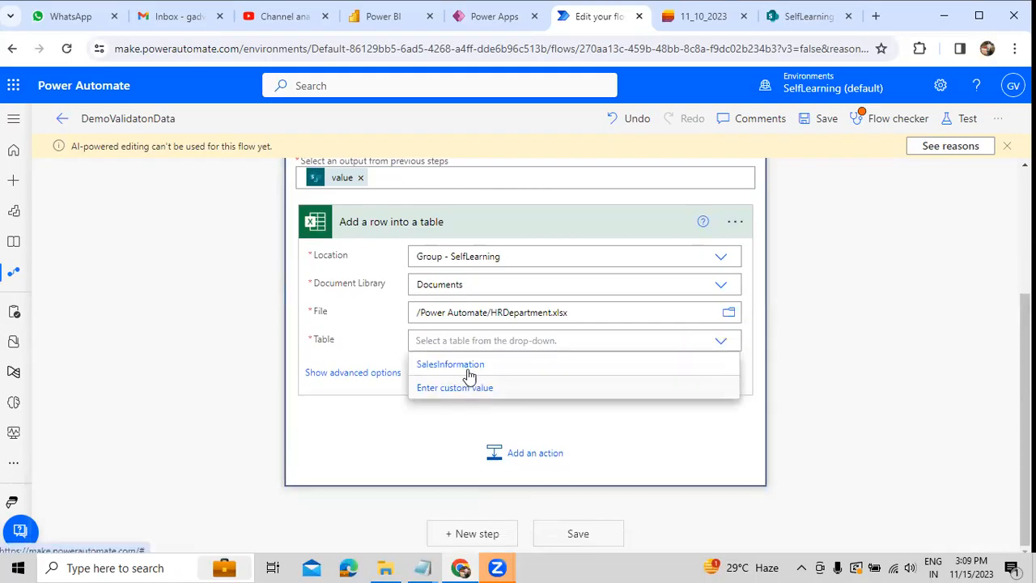
{"action": "left_click", "coordinate": [468, 365]}
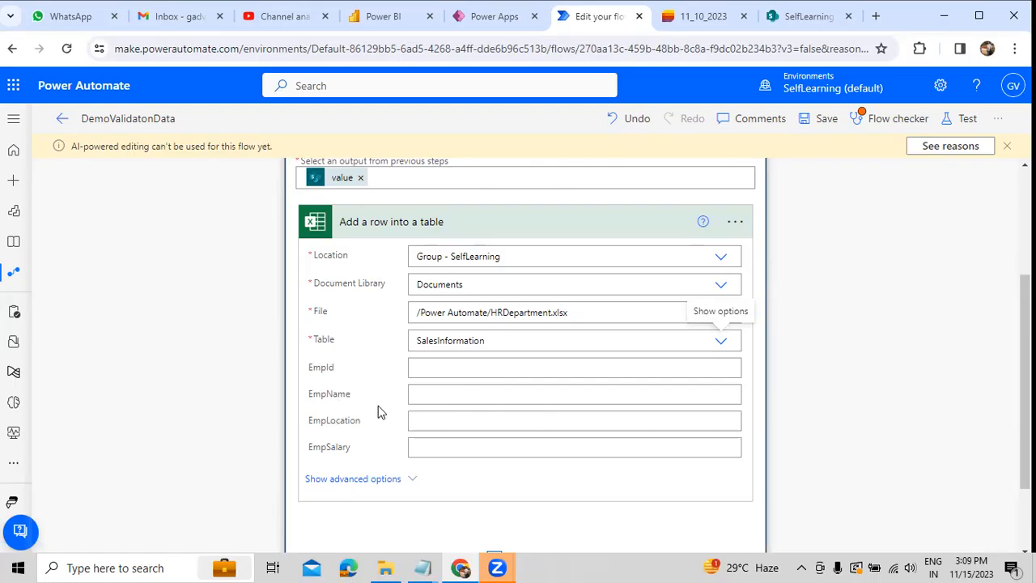
Step: Find the EmployeeId dynamic content from Get items and insert it as the row's EmpId value
{"action": "left_click", "coordinate": [431, 369]}
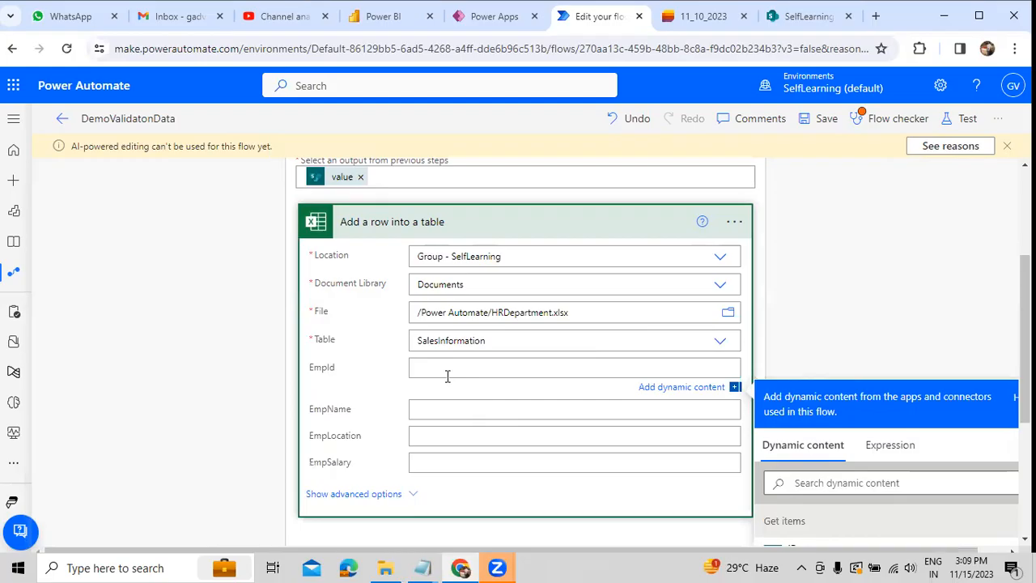
{"action": "scroll", "coordinate": [447, 375], "scroll_direction": "up", "scroll_amount": 1}
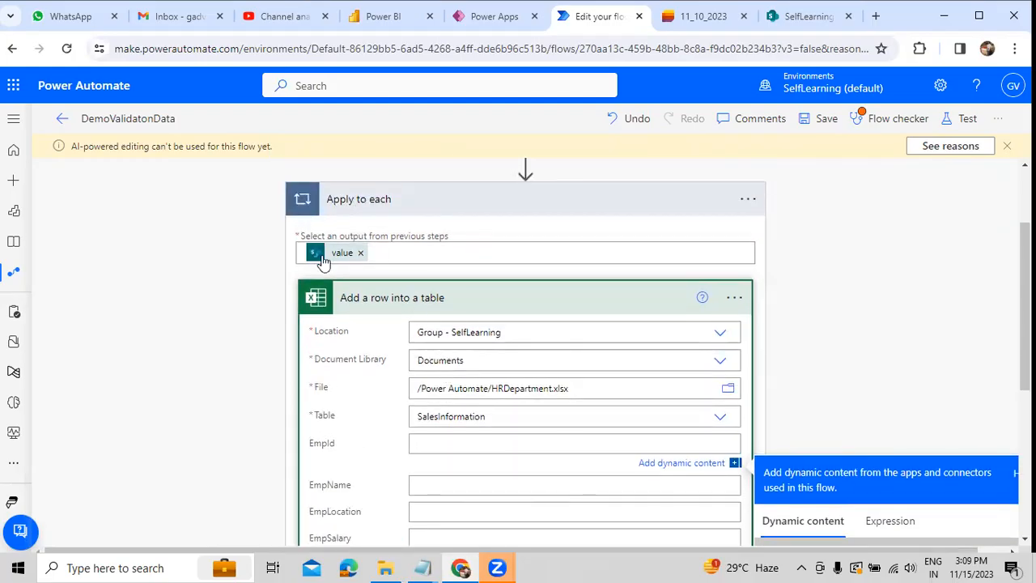
{"action": "scroll", "coordinate": [389, 240], "scroll_direction": "up", "scroll_amount": 2}
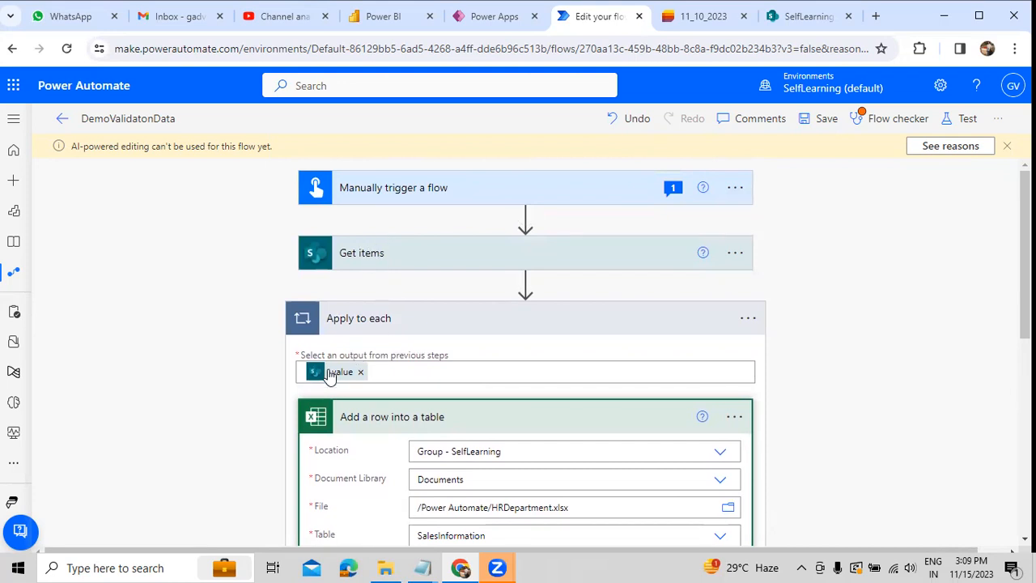
{"action": "mouse_move", "coordinate": [329, 375]}
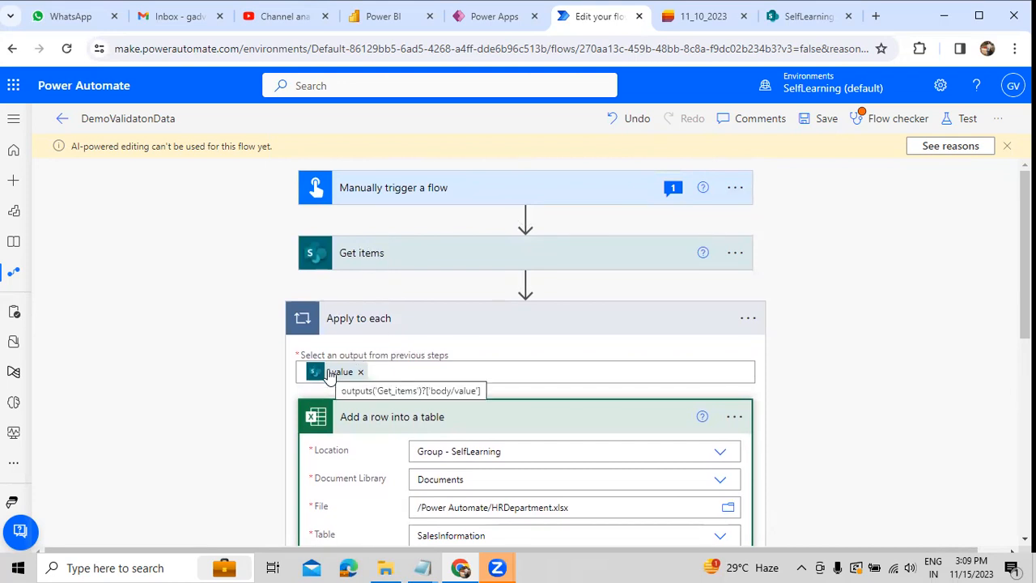
{"action": "scroll", "coordinate": [432, 394], "scroll_direction": "down", "scroll_amount": 3}
{"action": "left_click", "coordinate": [450, 336]}
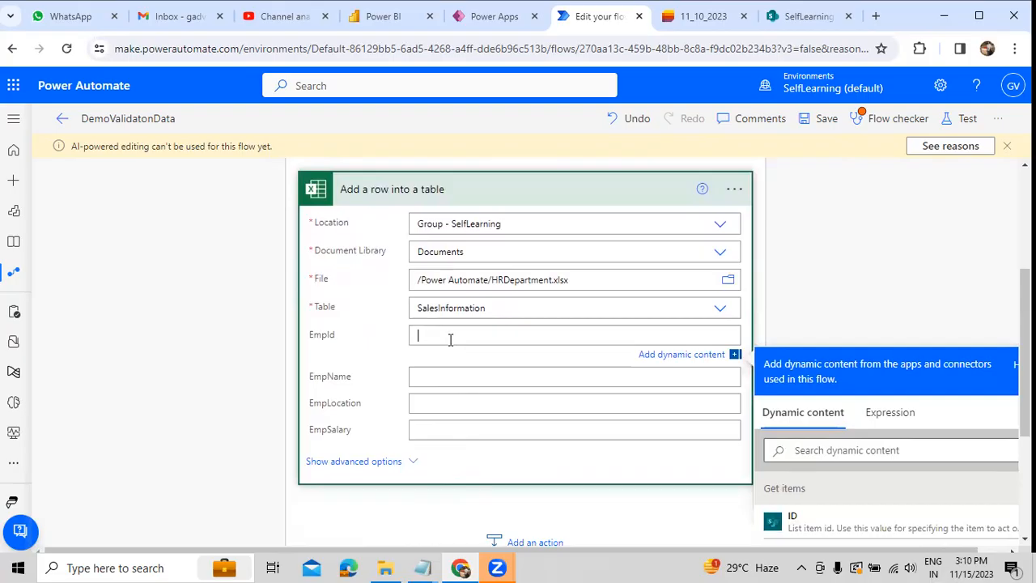
{"action": "left_click", "coordinate": [834, 451]}
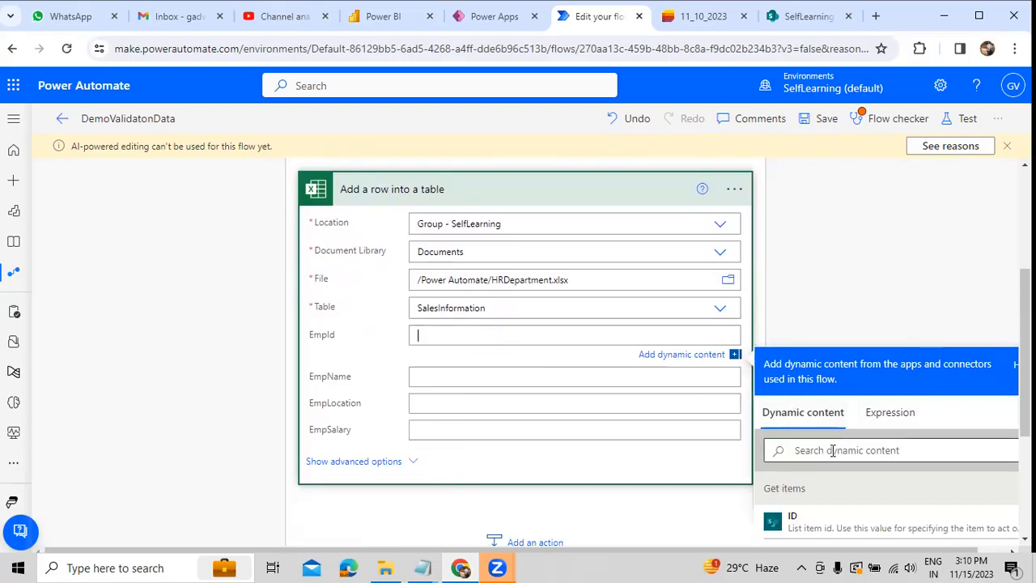
{"action": "type", "text": "Emplo"}
{"action": "scroll", "coordinate": [830, 466], "scroll_direction": "down", "scroll_amount": 2}
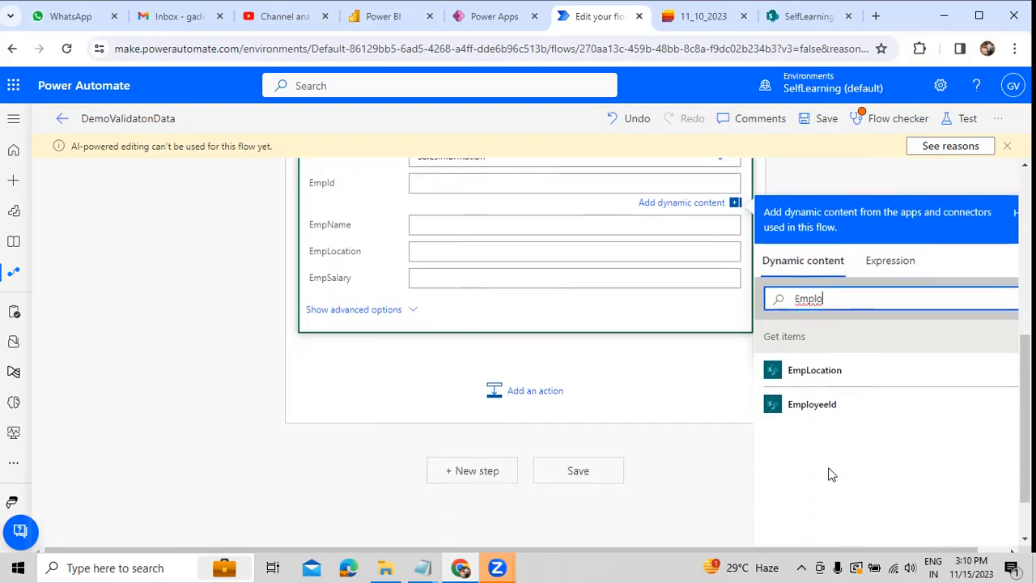
{"action": "left_click", "coordinate": [813, 409]}
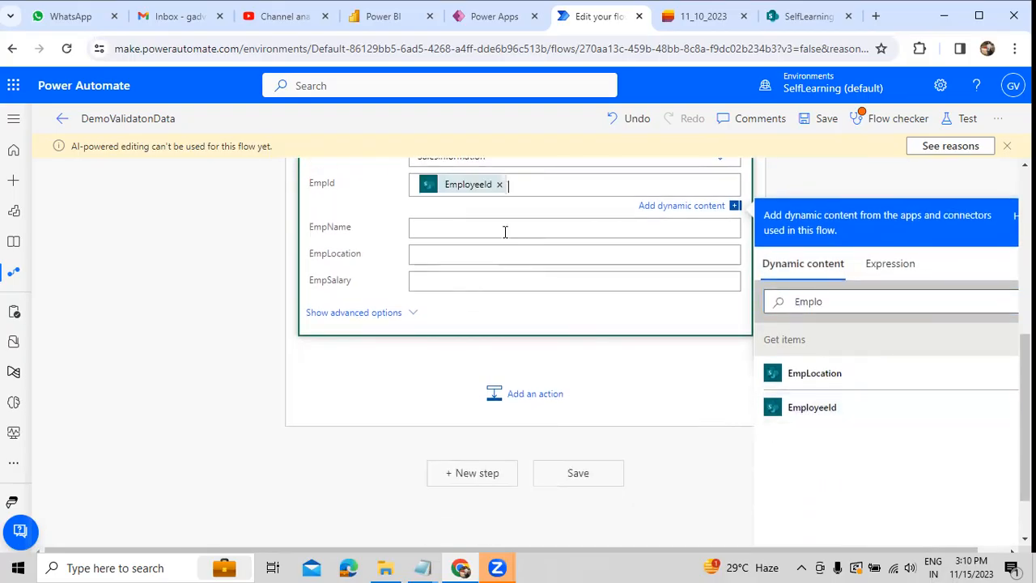
Step: Find the EmpName dynamic content from Get items and insert it as the row's EmpName value
{"action": "left_click", "coordinate": [852, 353]}
{"action": "type", "text": "Titl"}
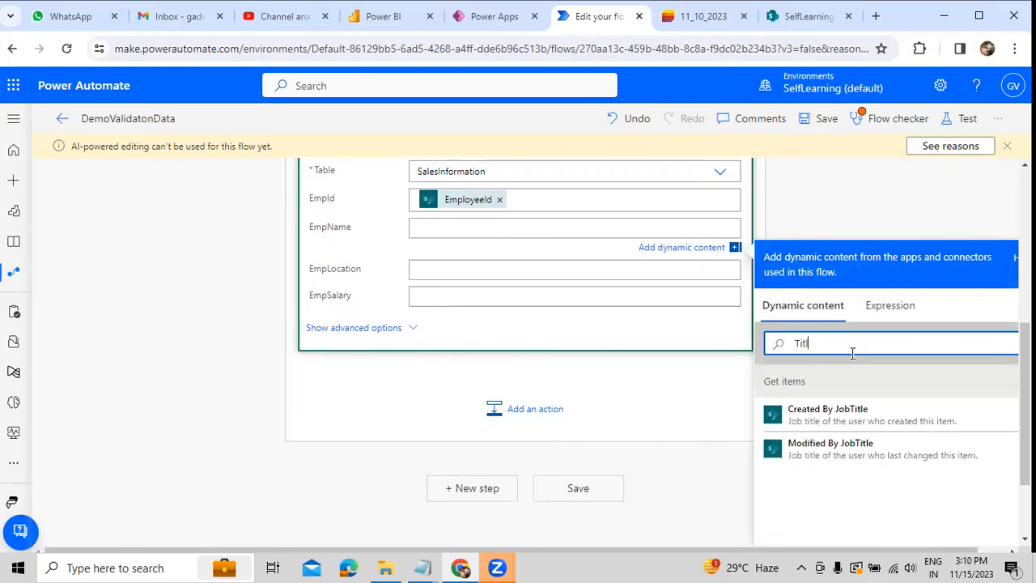
{"action": "type", "text": "e"}
{"action": "scroll", "coordinate": [853, 354], "scroll_direction": "down", "scroll_amount": 1}
{"action": "key", "text": "BackSpace"}
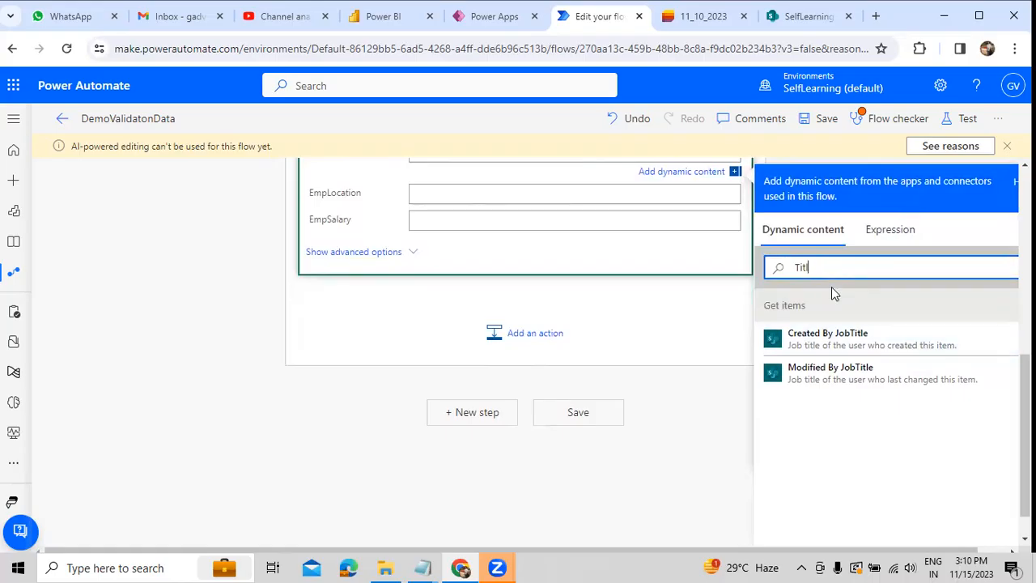
{"action": "key", "text": "BackSpace"}
{"action": "key", "text": "BackSpace"}
{"action": "key", "text": "BackSpace"}
{"action": "key", "text": "BackSpace"}
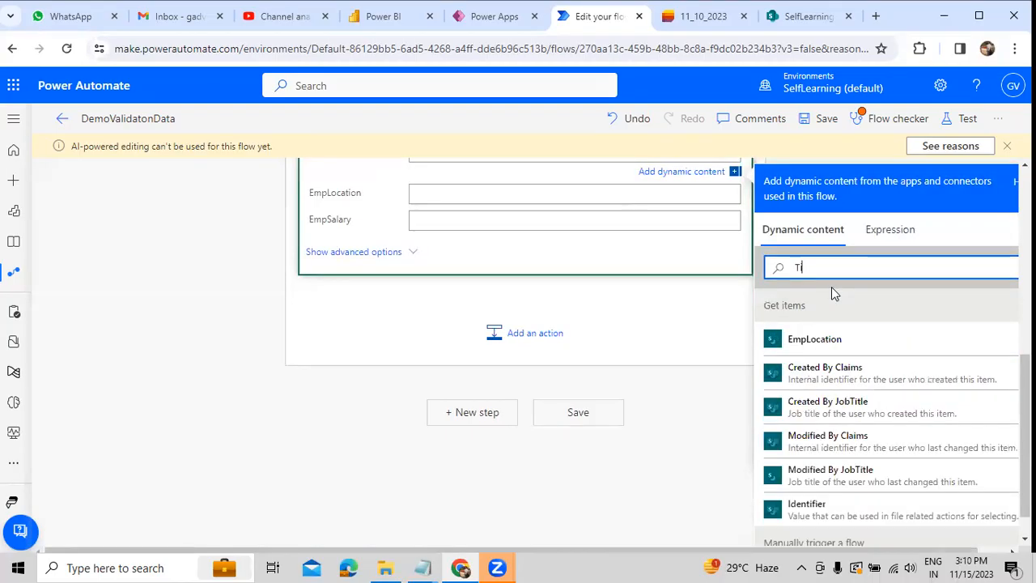
{"action": "type", "text": "Emp"}
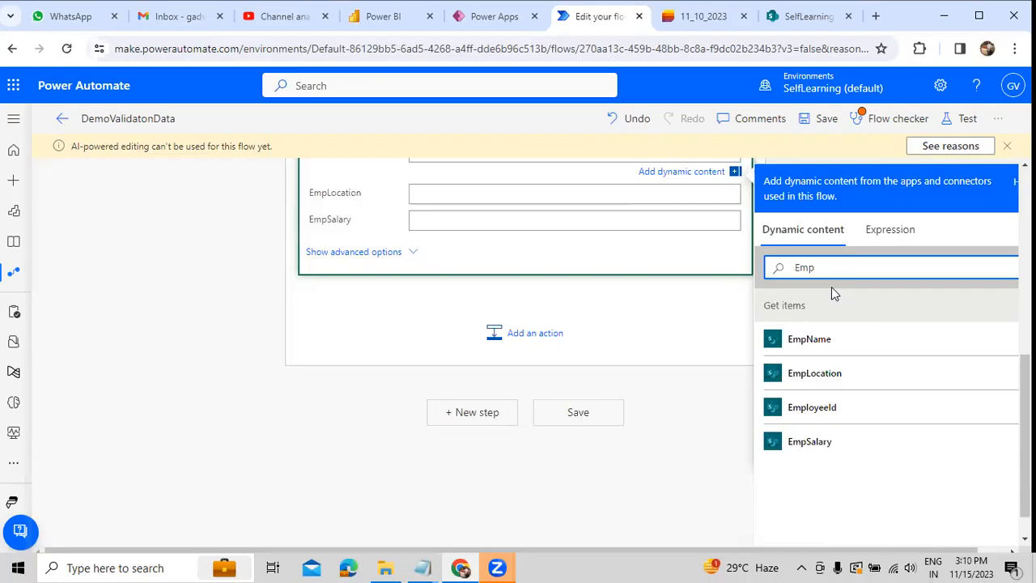
{"action": "left_click", "coordinate": [805, 341]}
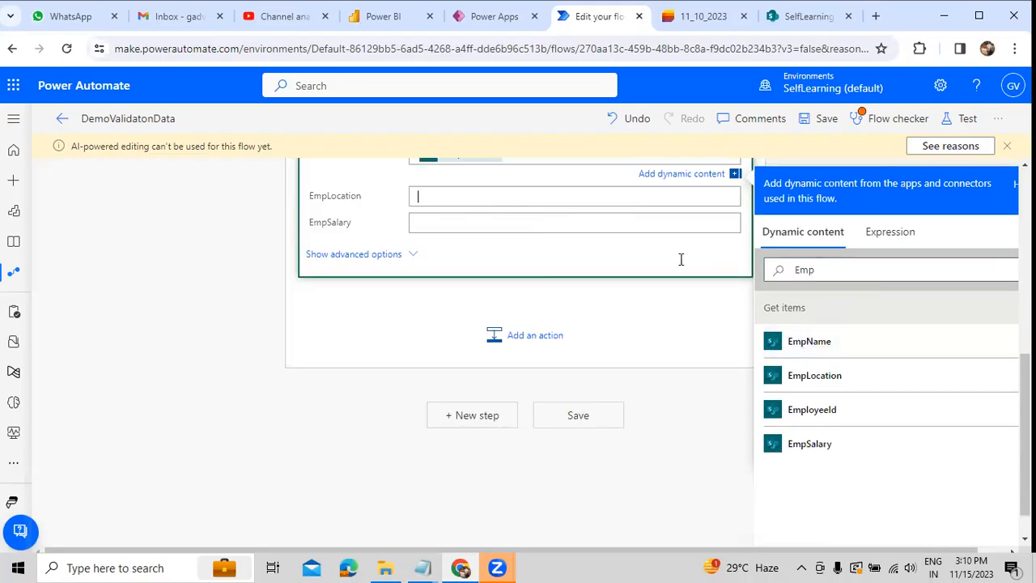
Step: Find the EmpLocation dynamic content from Get items and insert it as the row's EmpLocation value
{"action": "left_click", "coordinate": [805, 311]}
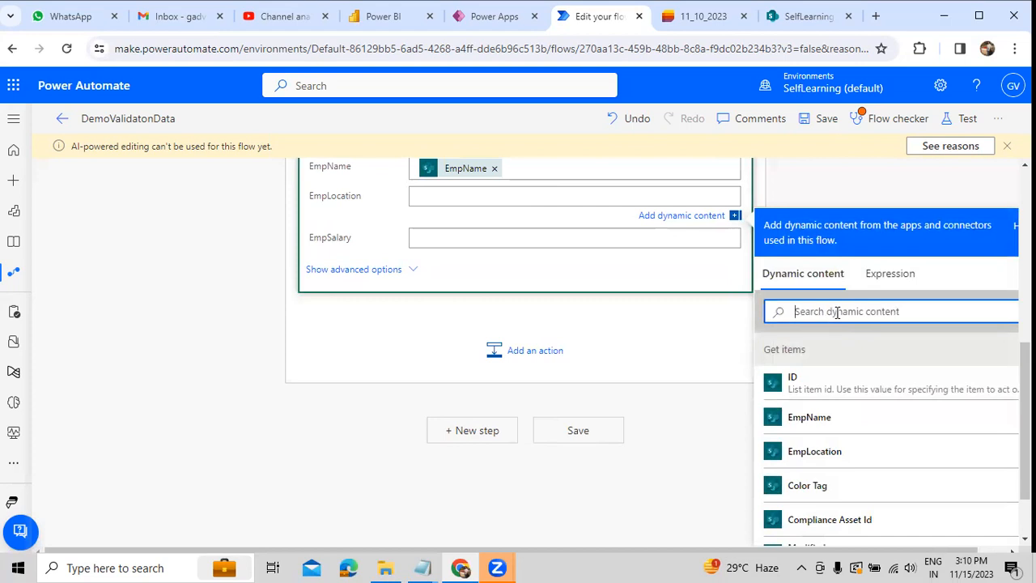
{"action": "type", "text": "Empl"}
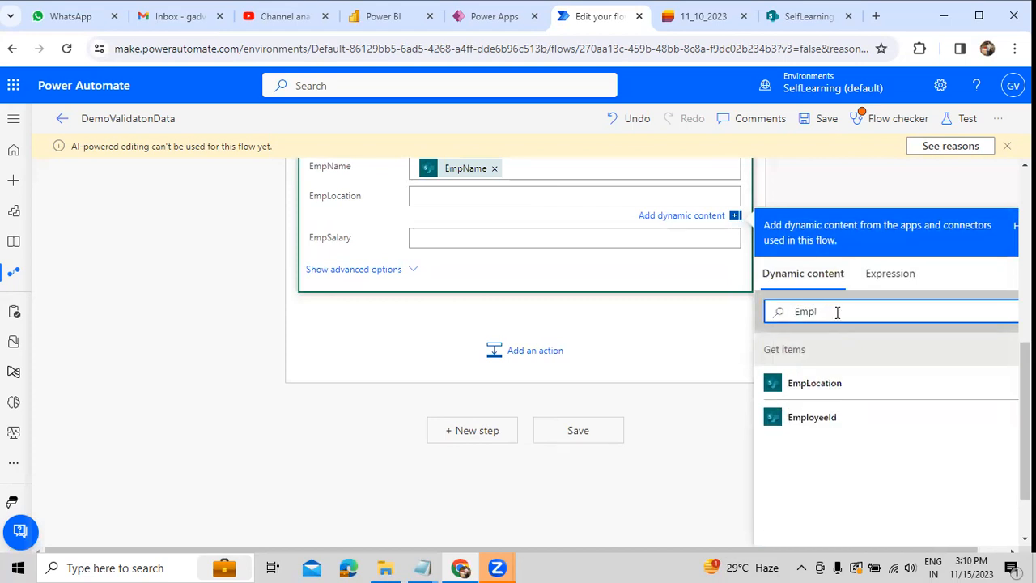
{"action": "left_click", "coordinate": [812, 392]}
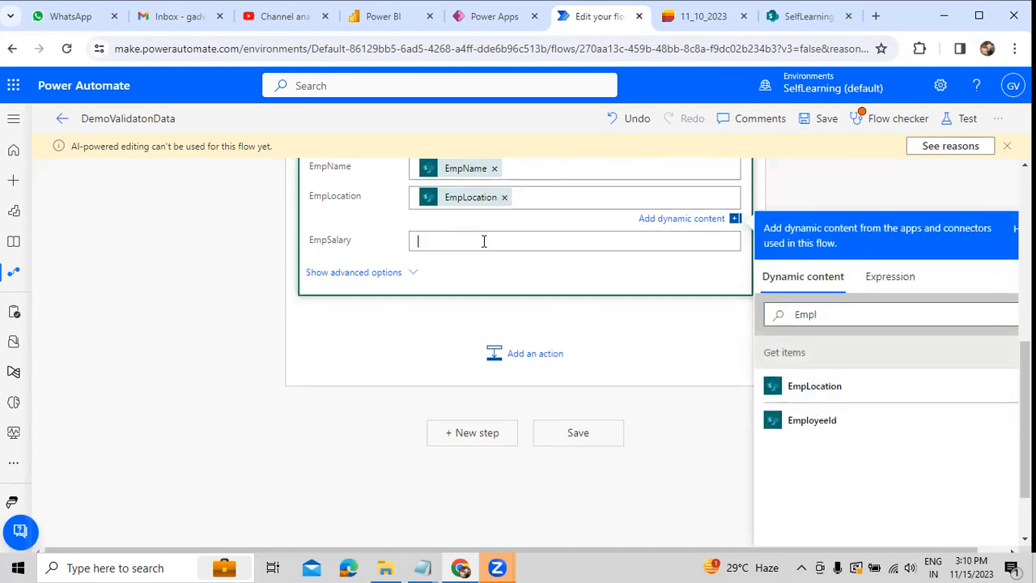
Step: Find the EmpSalary dynamic content from Get items and insert it as the row's EmpSalary value
{"action": "left_click", "coordinate": [832, 357]}
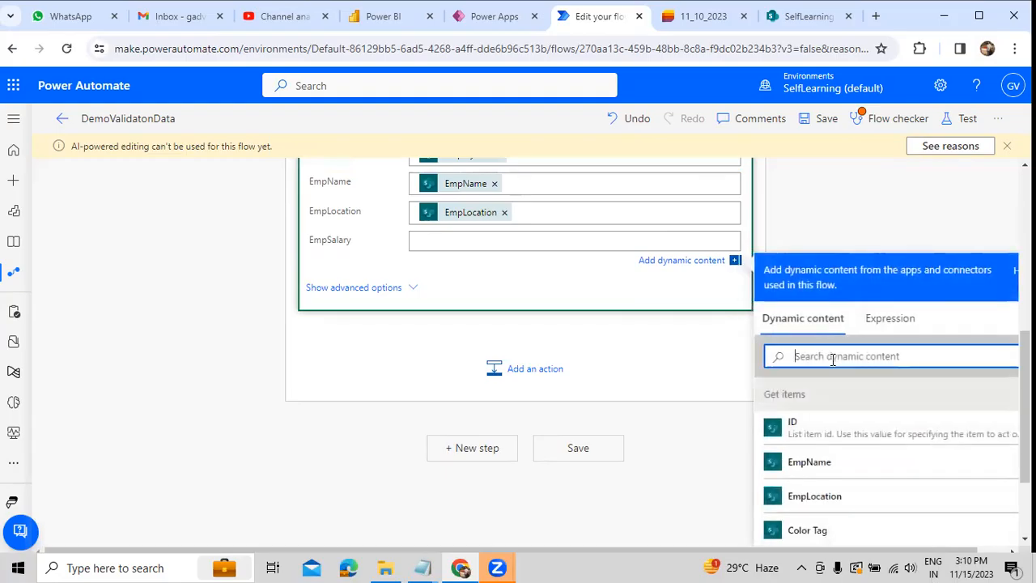
{"action": "type", "text": "Emps"}
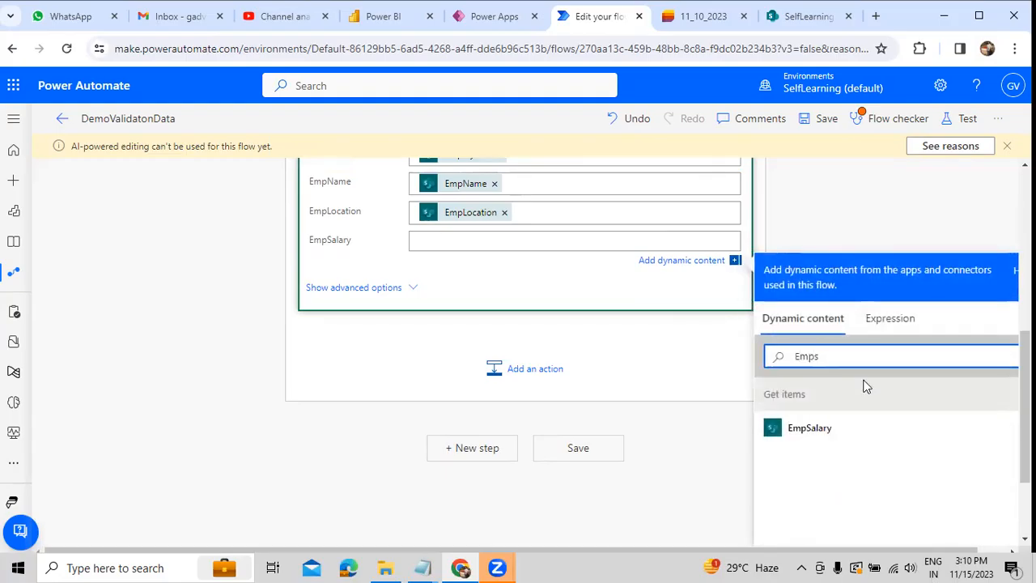
{"action": "left_click", "coordinate": [835, 426]}
{"action": "left_click", "coordinate": [295, 447]}
Step: Review the row action's column mappings, save the flow and run a manual test of it
{"action": "scroll", "coordinate": [445, 423], "scroll_direction": "up", "scroll_amount": 2}
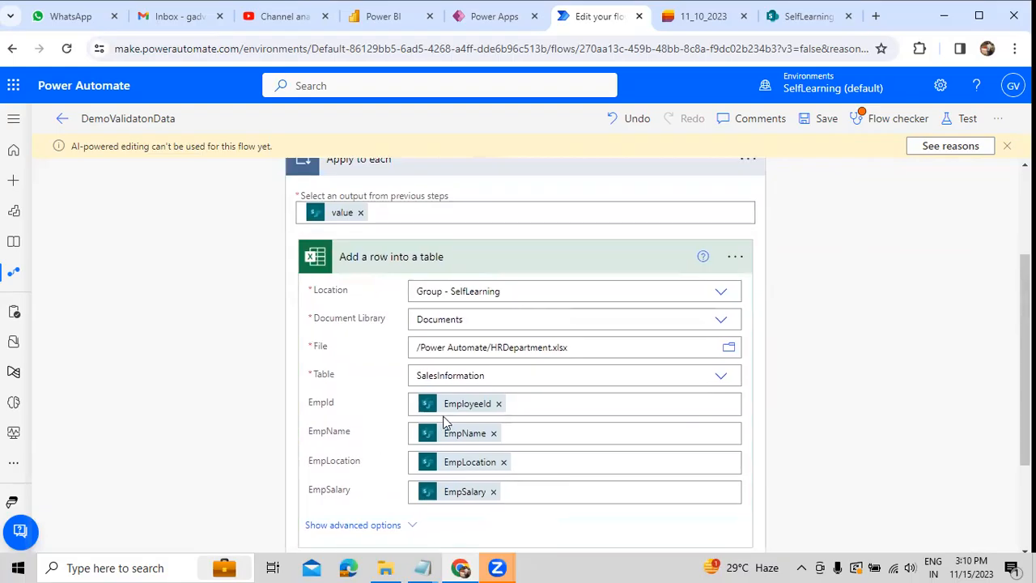
{"action": "scroll", "coordinate": [712, 362], "scroll_direction": "up", "scroll_amount": 2}
{"action": "scroll", "coordinate": [358, 352], "scroll_direction": "down", "scroll_amount": 2}
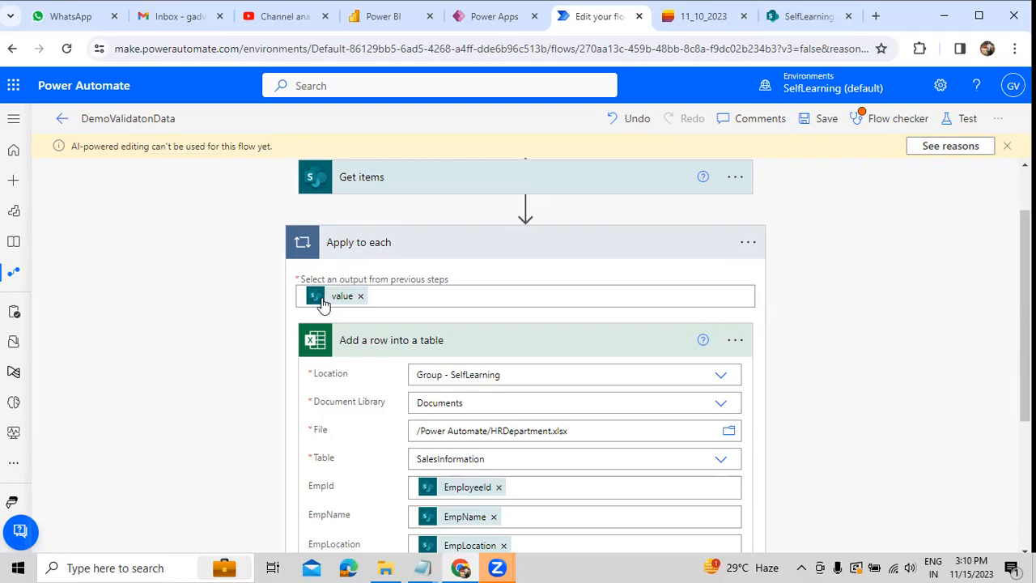
{"action": "scroll", "coordinate": [359, 351], "scroll_direction": "down", "scroll_amount": 2}
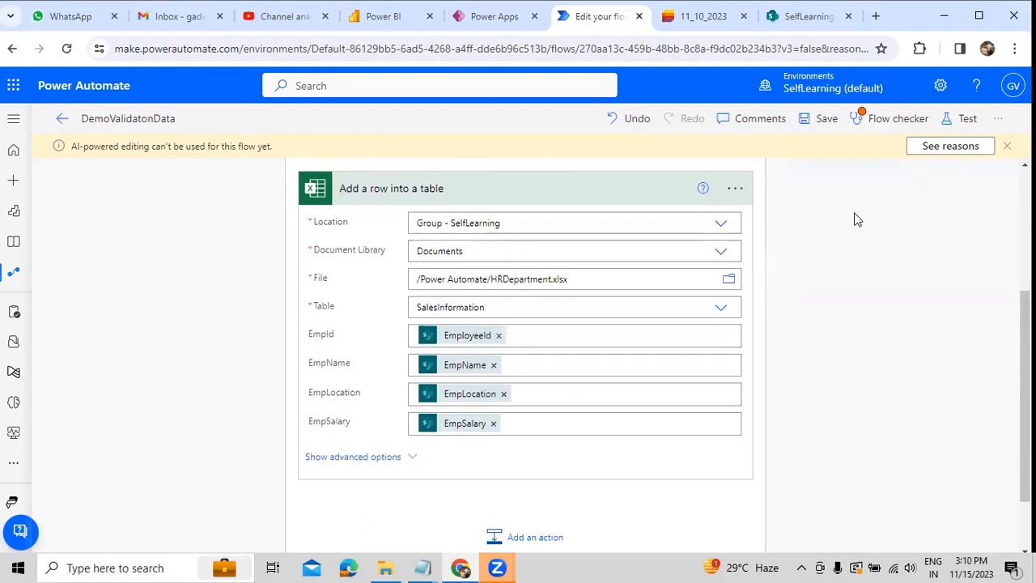
{"action": "left_click", "coordinate": [962, 120]}
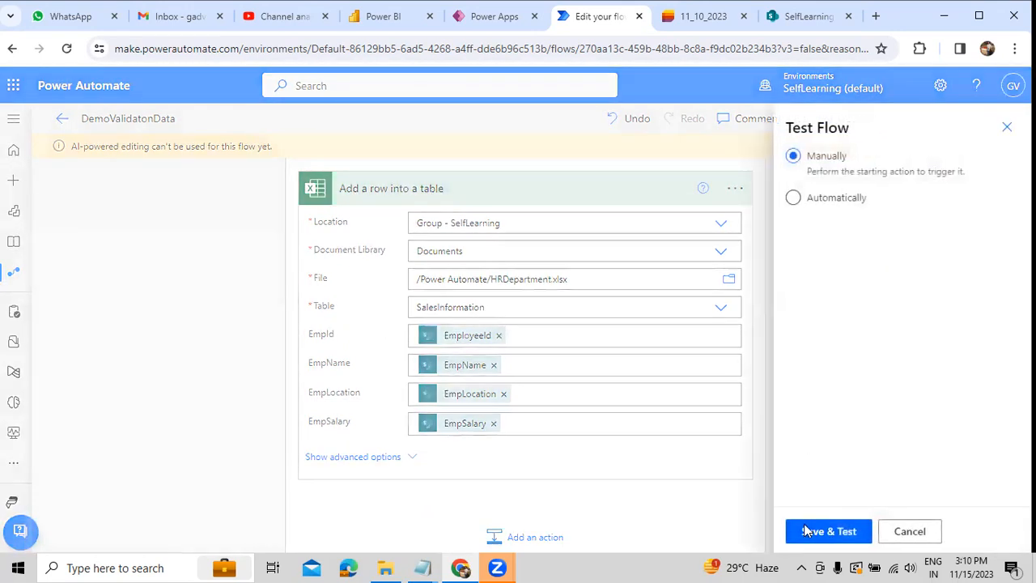
{"action": "left_click", "coordinate": [806, 531]}
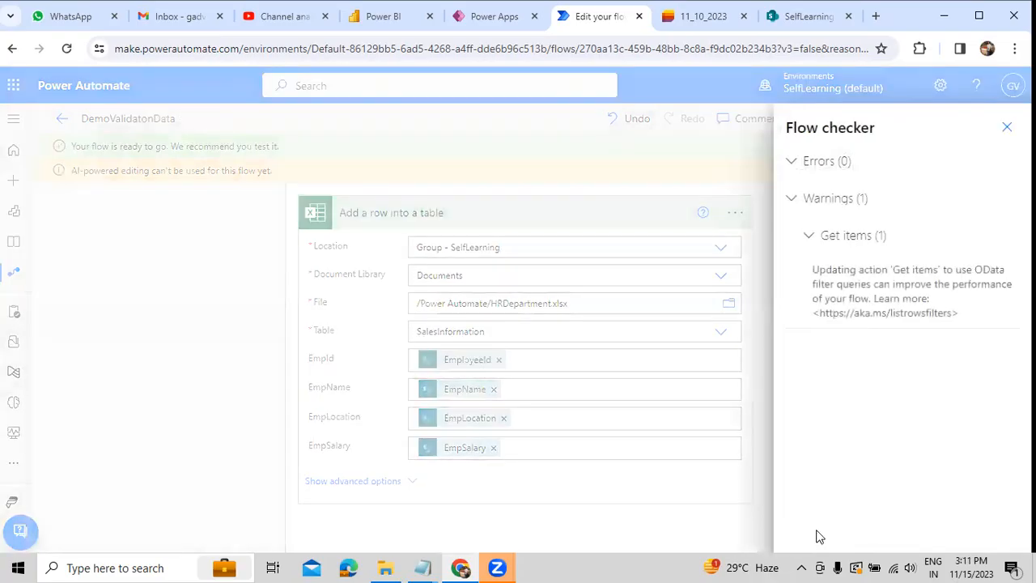
{"action": "left_click", "coordinate": [1008, 128]}
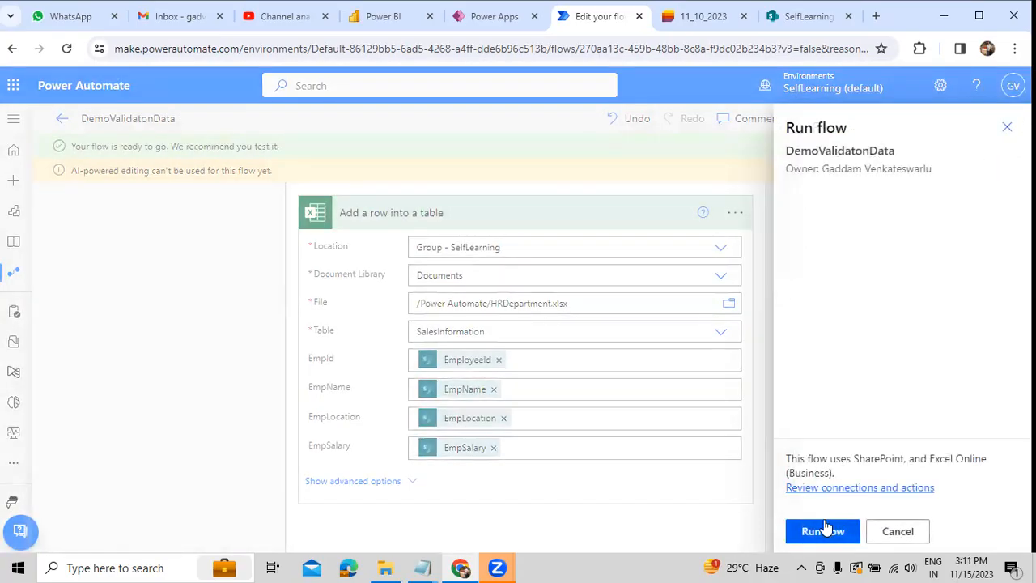
{"action": "left_click", "coordinate": [824, 531]}
{"action": "left_click", "coordinate": [816, 531]}
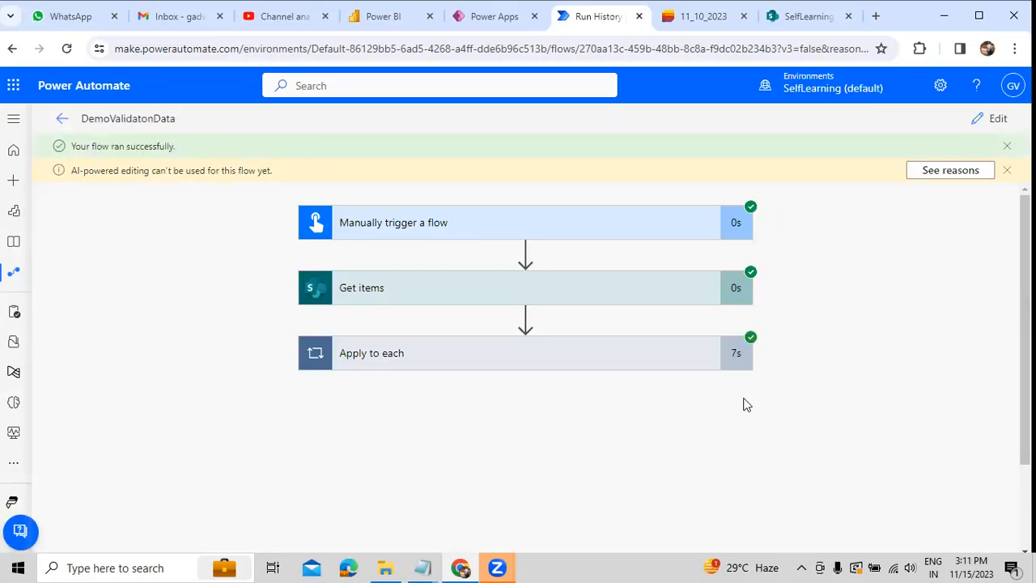
Step: Open HRDepartment.xlsx from the SharePoint Power Automate folder and compare its table rows with the items in the 11_10_2023 list
{"action": "left_click", "coordinate": [798, 17]}
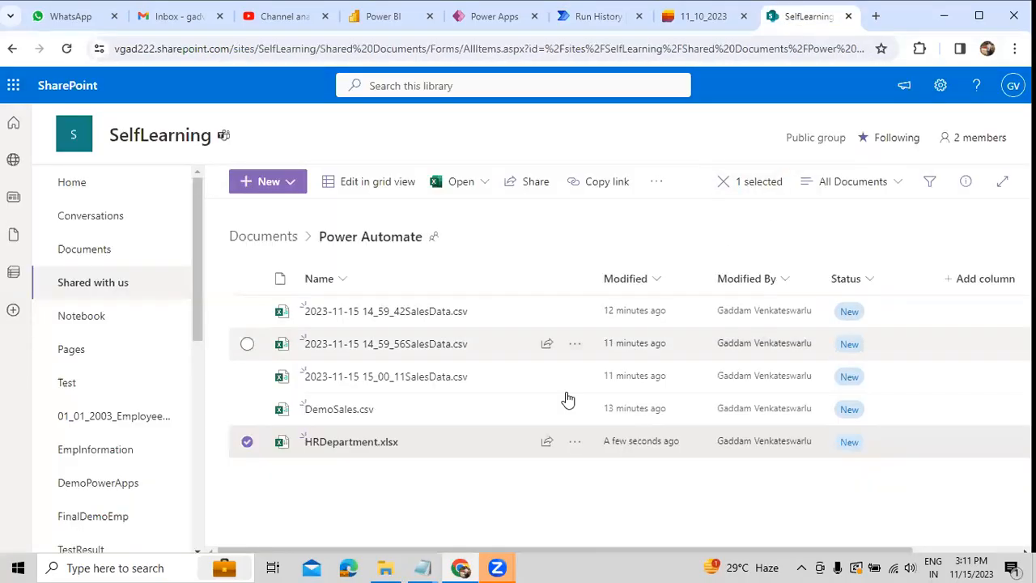
{"action": "left_click", "coordinate": [353, 444]}
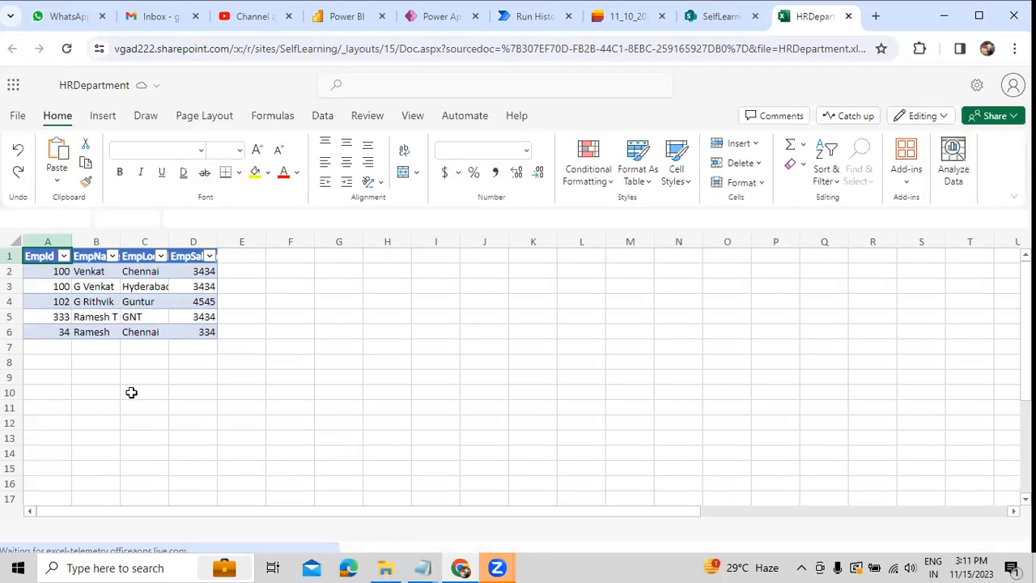
{"action": "left_click", "coordinate": [59, 282]}
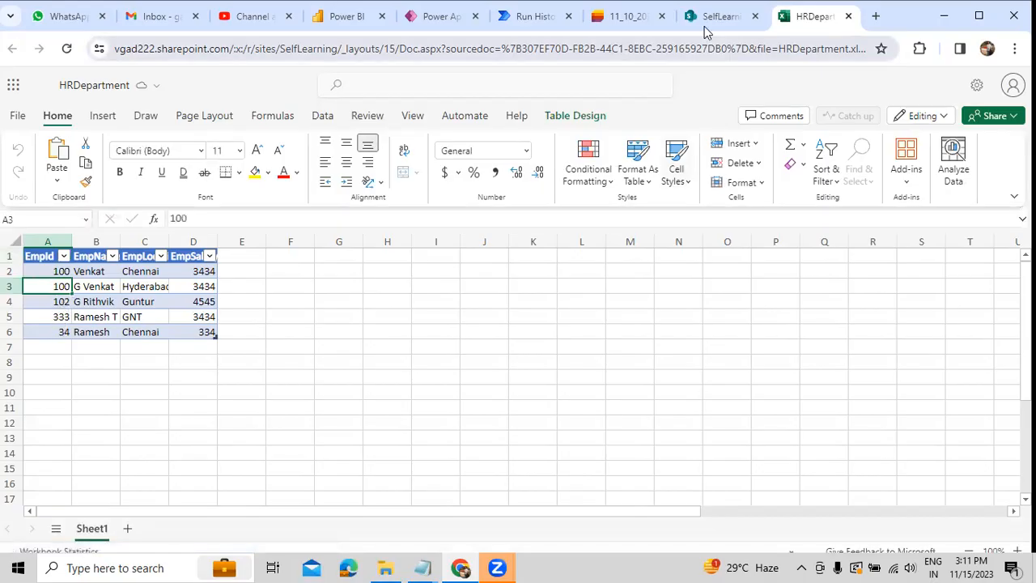
{"action": "left_click", "coordinate": [636, 17]}
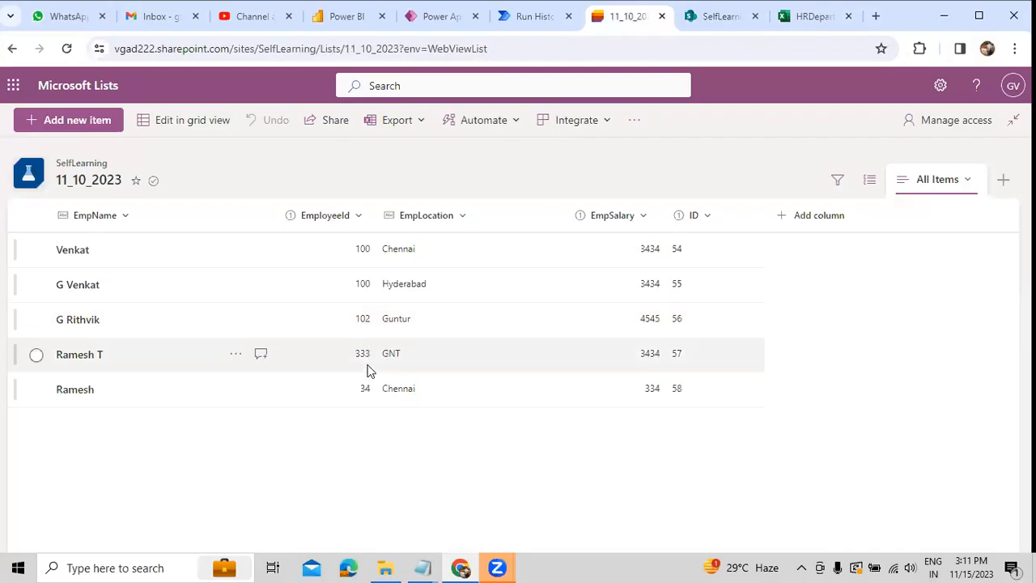
{"action": "left_click", "coordinate": [810, 21]}
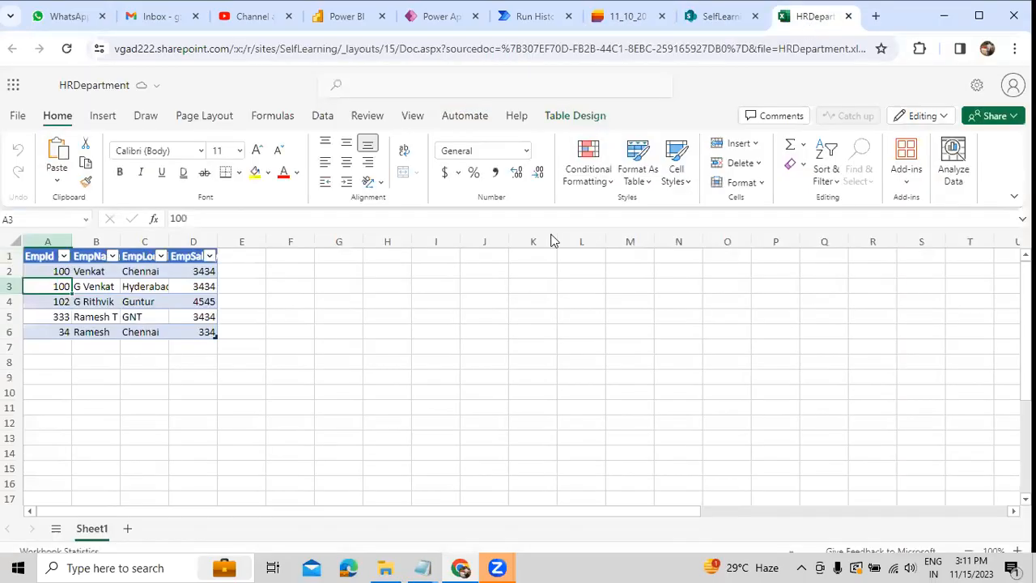
{"action": "left_click", "coordinate": [195, 332]}
{"action": "left_click_drag", "start_coordinate": [44, 254], "coordinate": [179, 318]}
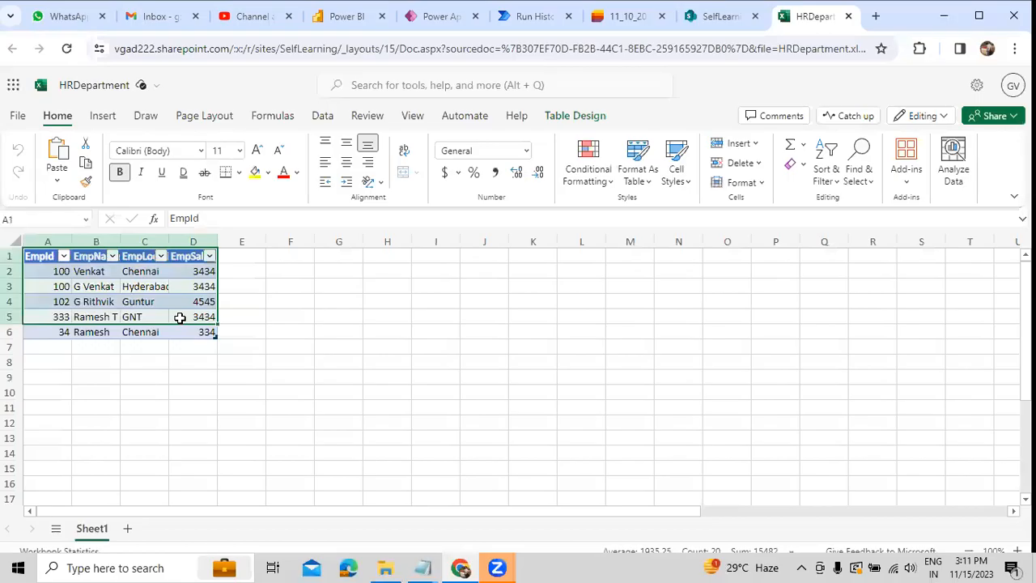
Step: Return to Power Automate, reopen the DemoValidatonData flow for editing and run another manual test
{"action": "left_click", "coordinate": [535, 15]}
{"action": "left_click", "coordinate": [990, 121]}
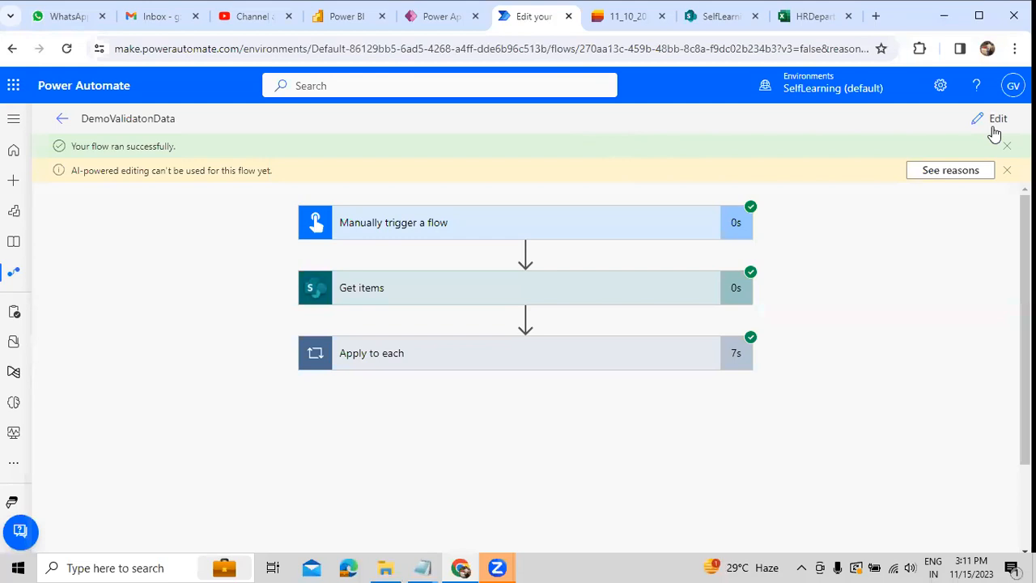
{"action": "left_click", "coordinate": [958, 119]}
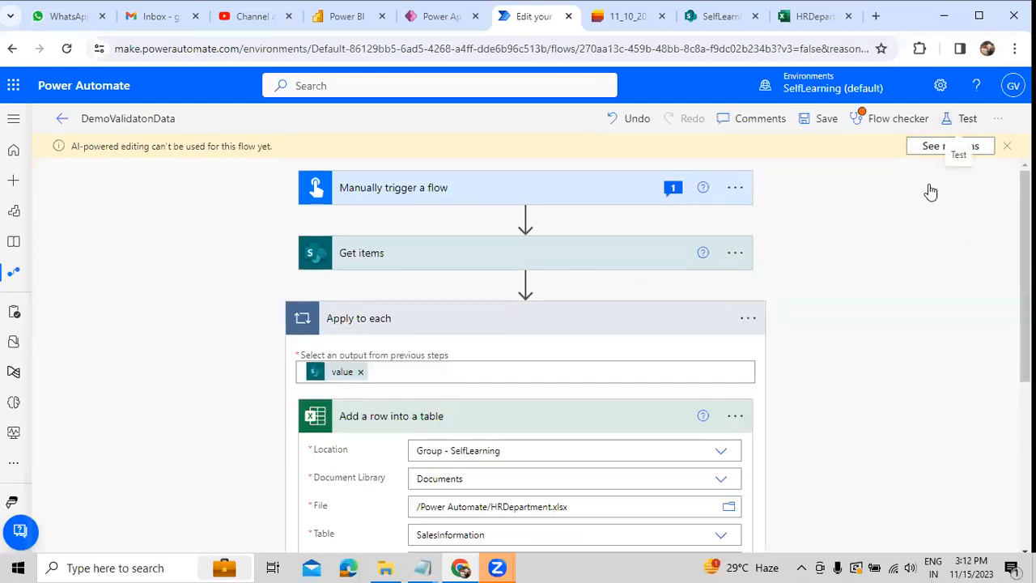
{"action": "left_click", "coordinate": [844, 528]}
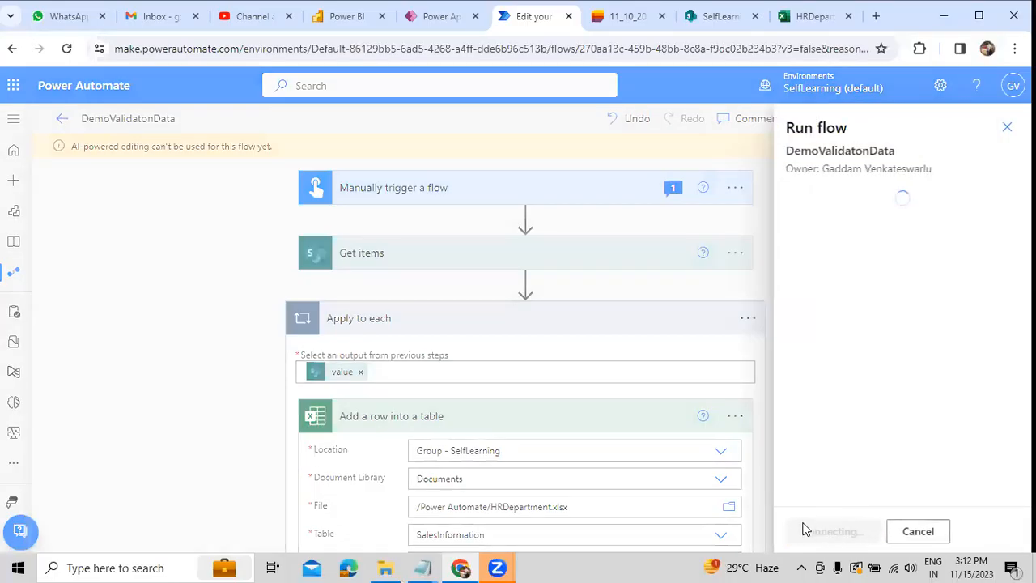
{"action": "left_click", "coordinate": [805, 534]}
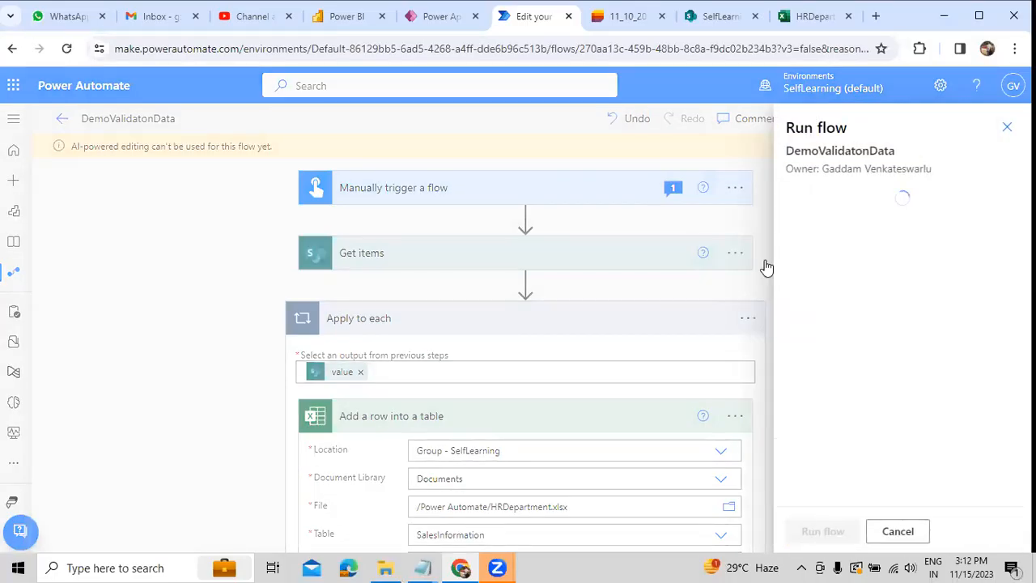
{"action": "left_click", "coordinate": [816, 531]}
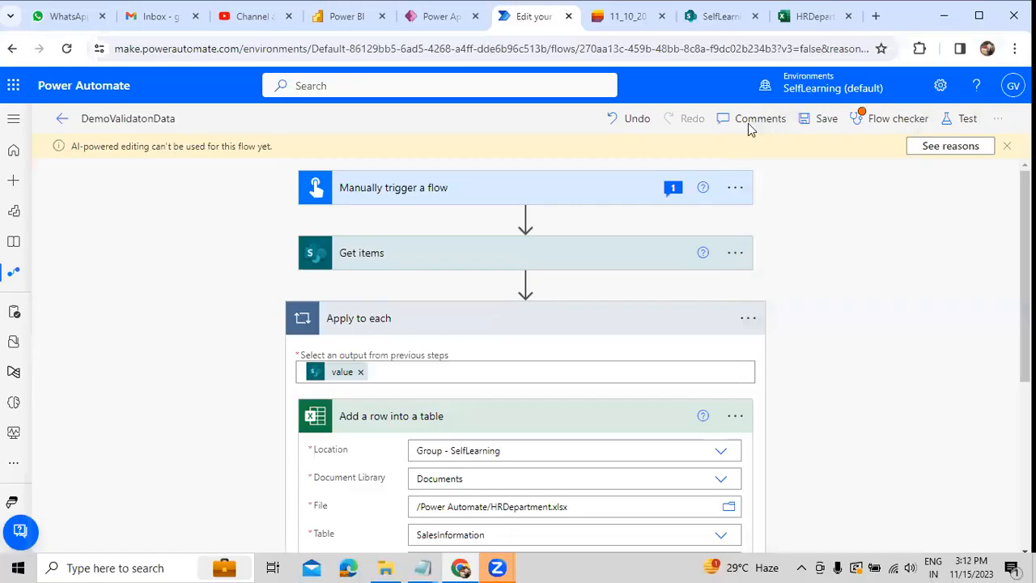
Step: Check the rows in the HRDepartment workbook's table after the second run and close the workbook
{"action": "left_click", "coordinate": [801, 16]}
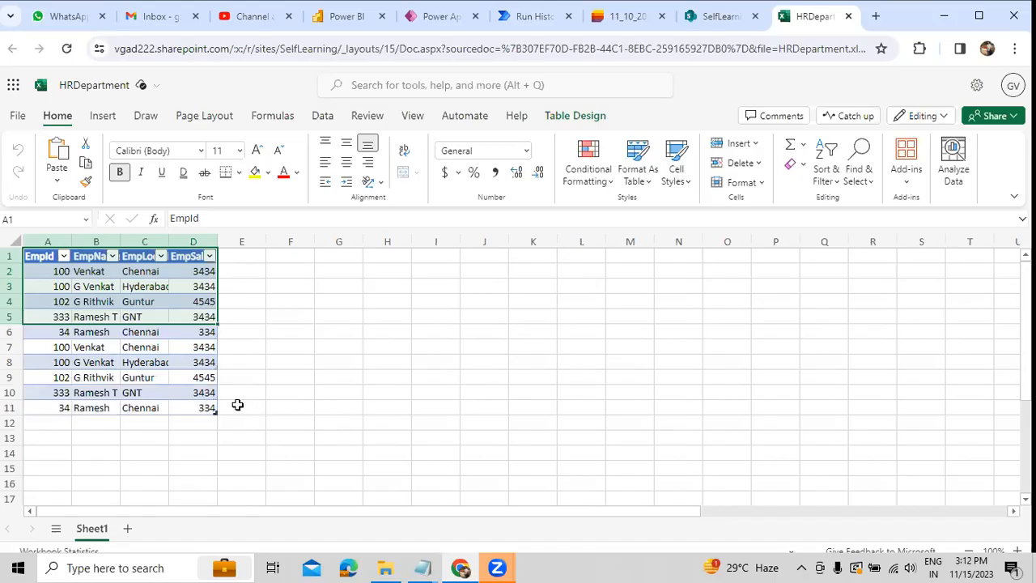
{"action": "left_click", "coordinate": [209, 365]}
{"action": "left_click_drag", "start_coordinate": [51, 285], "coordinate": [202, 405]}
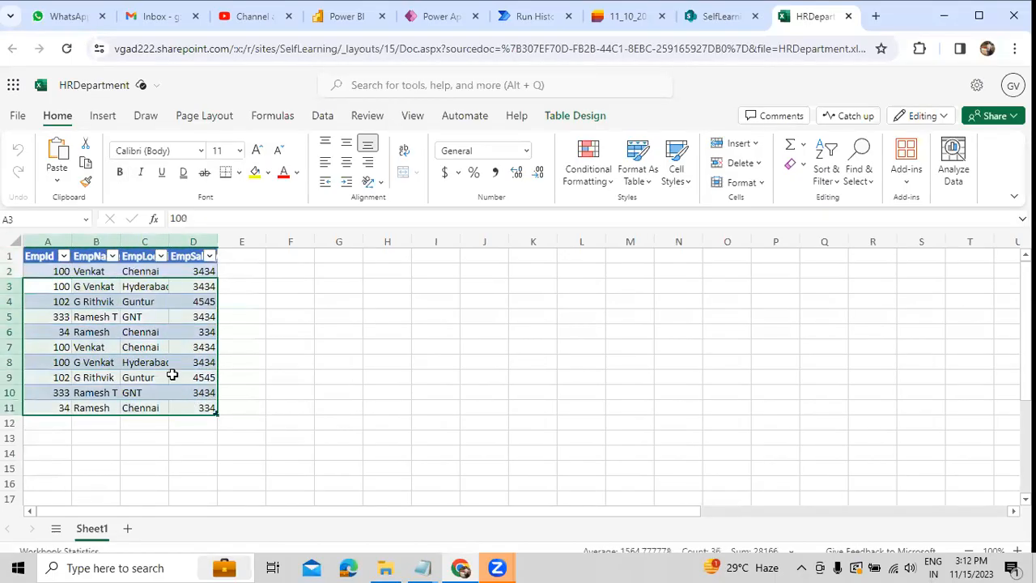
{"action": "left_click", "coordinate": [173, 376]}
{"action": "left_click", "coordinate": [848, 16]}
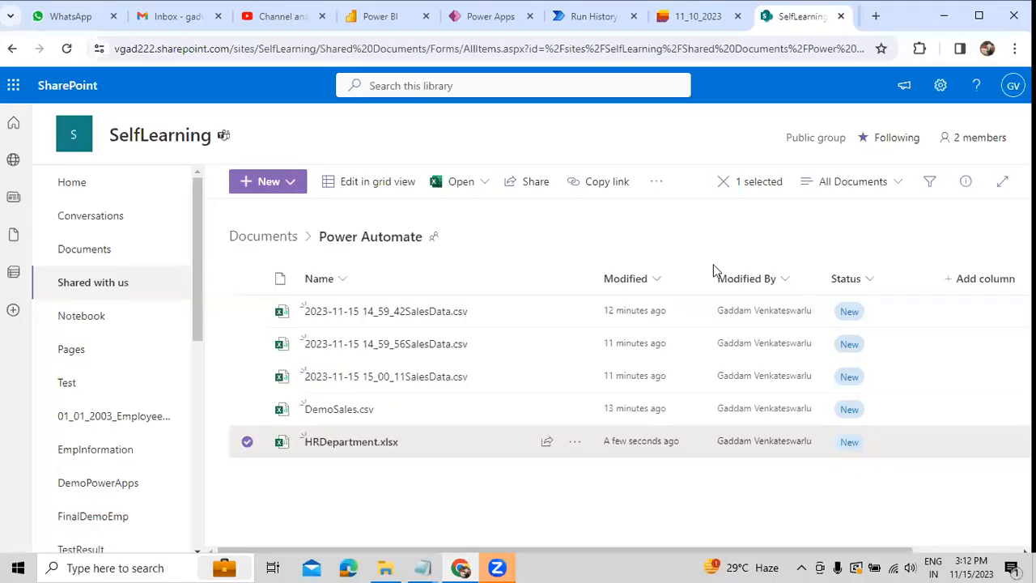
Step: Switch to Power Automate and open the DemoValidatonData flow for editing
{"action": "left_click", "coordinate": [571, 16]}
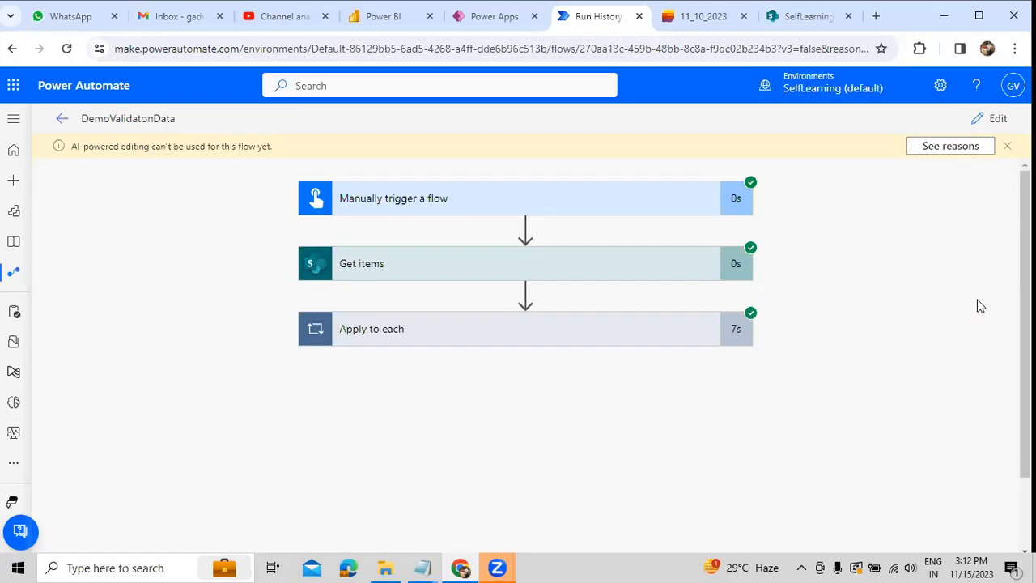
{"action": "left_click", "coordinate": [989, 120]}
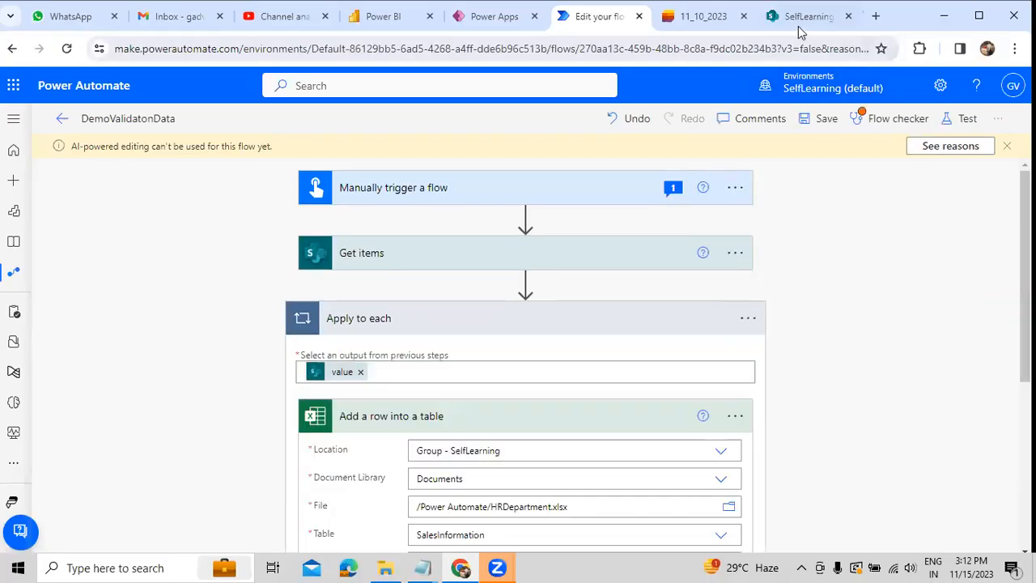
Step: Switch to the SharePoint Power Automate folder and create a new Word document in it
{"action": "left_click", "coordinate": [798, 19]}
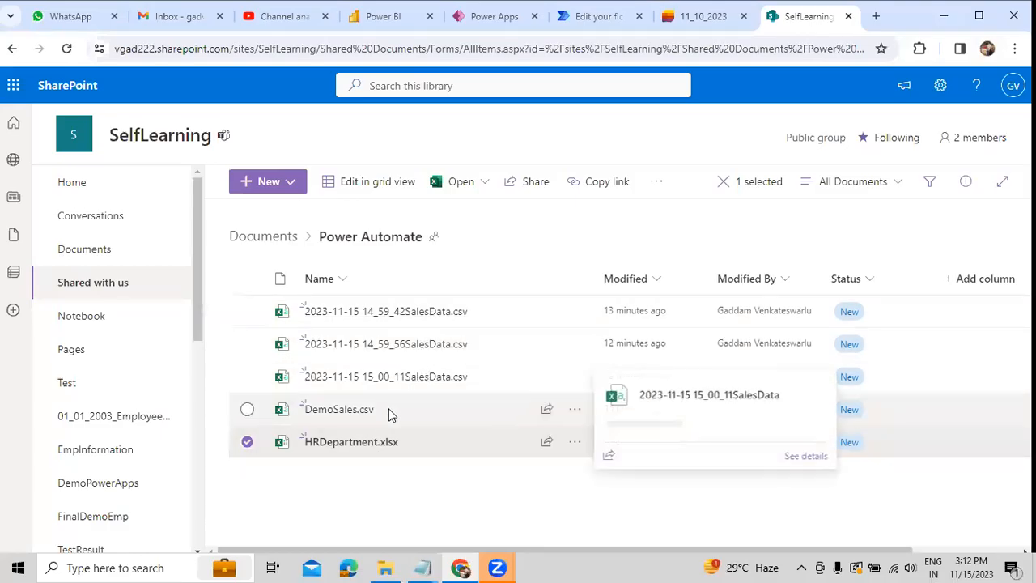
{"action": "left_click", "coordinate": [294, 183]}
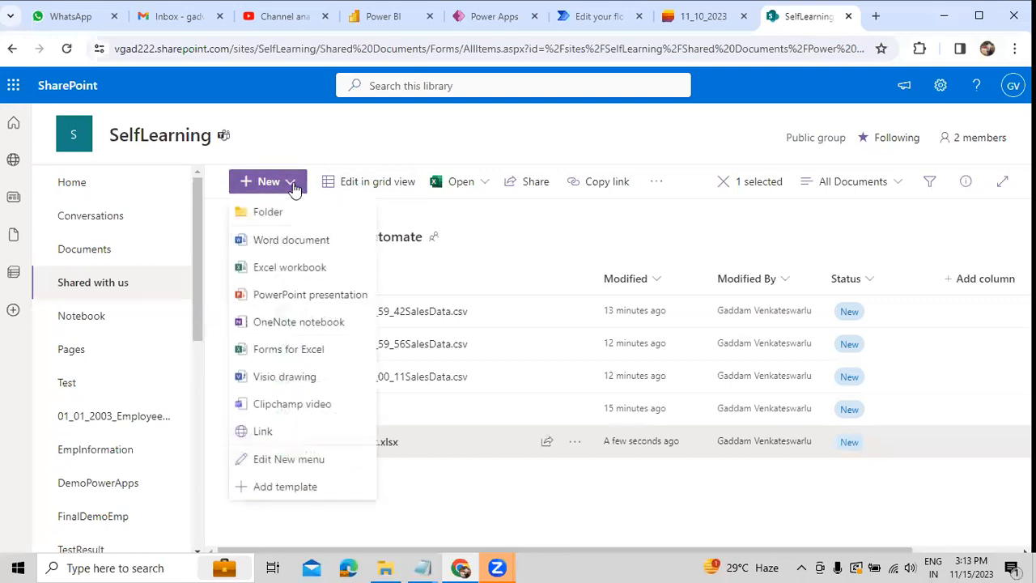
{"action": "left_click", "coordinate": [280, 246]}
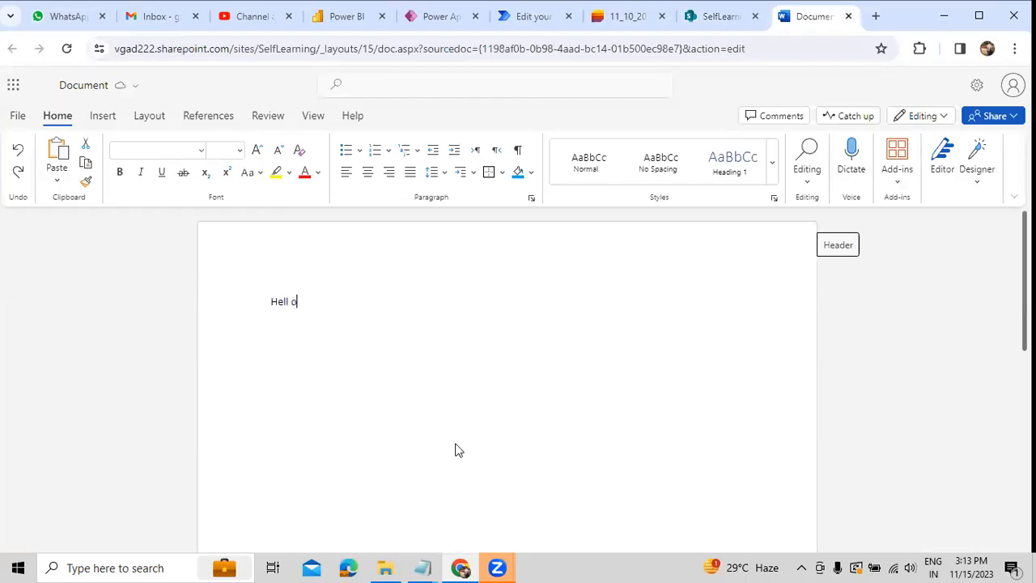
Step: Enter "Hello we are working on it." in the new Word document, close it and clear the file selection in the folder
{"action": "type", "text": "wa"}
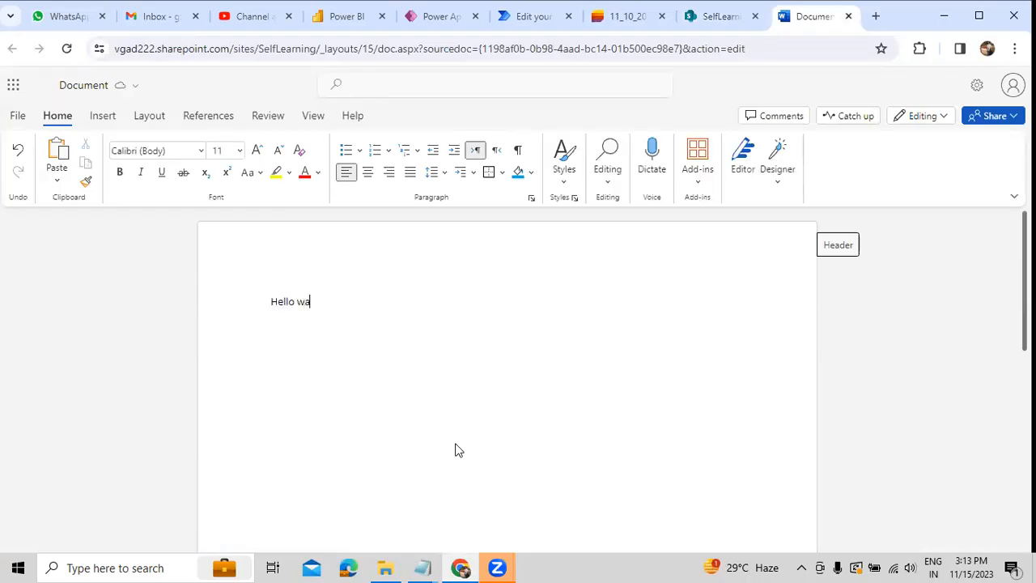
{"action": "key", "text": "BackSpace"}
{"action": "type", "text": "e are working on it."}
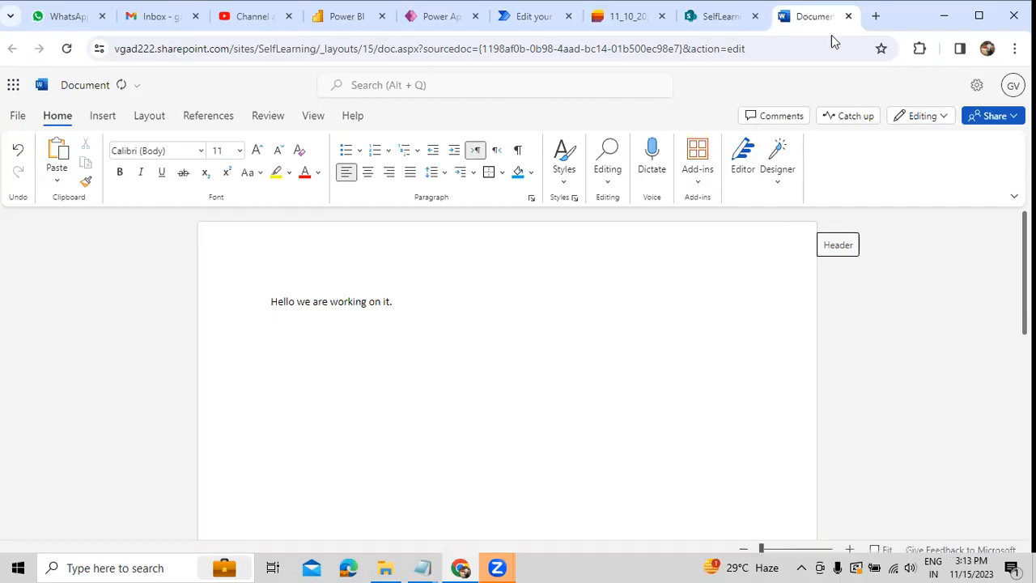
{"action": "left_click", "coordinate": [850, 17]}
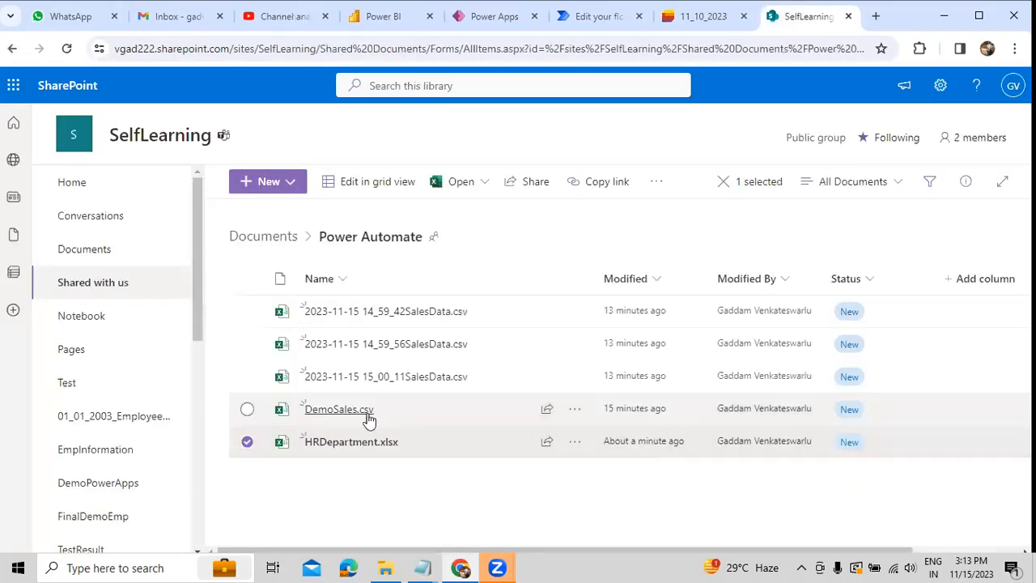
{"action": "left_click", "coordinate": [409, 500]}
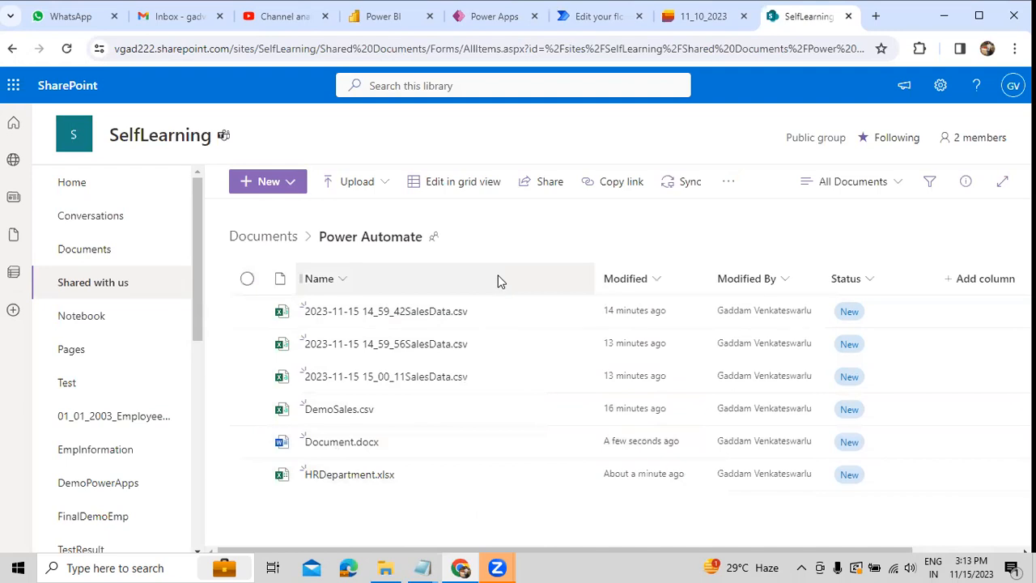
Step: Switch to Power Automate and delete the Apply to each and Get items actions from the DemoValidatonData flow
{"action": "mouse_move", "coordinate": [509, 467]}
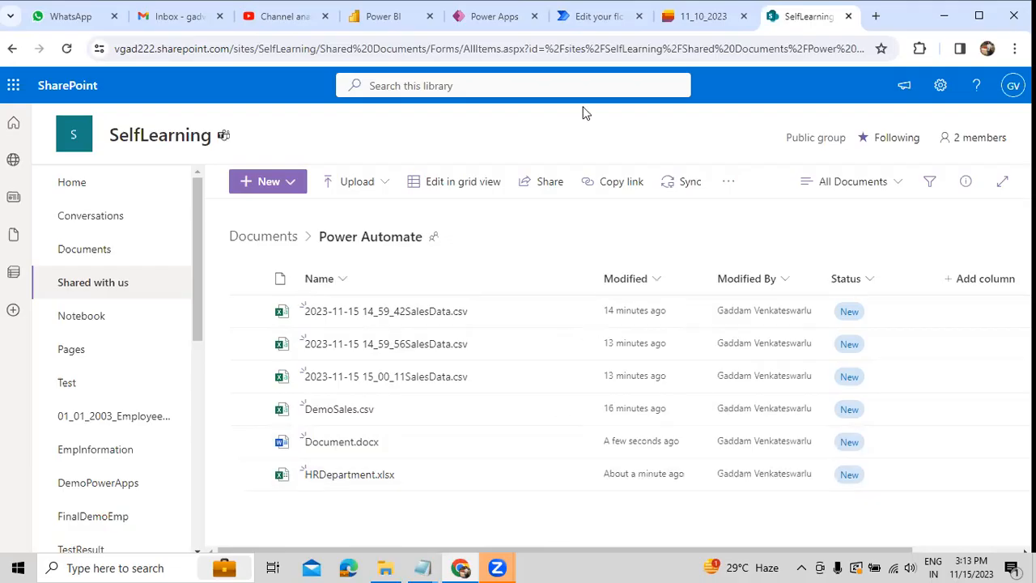
{"action": "left_click", "coordinate": [599, 17]}
{"action": "left_click", "coordinate": [746, 320]}
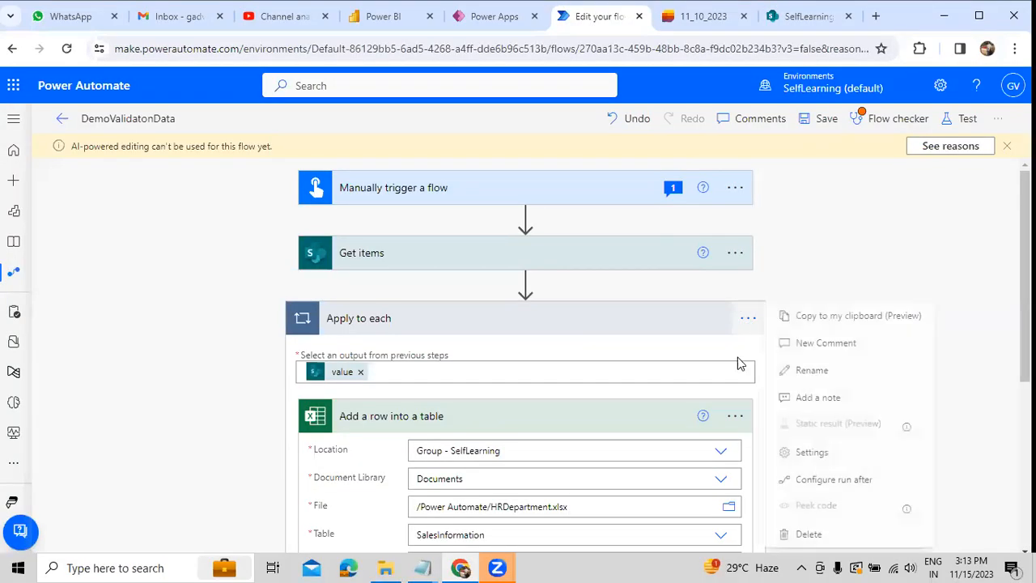
{"action": "left_click", "coordinate": [789, 530]}
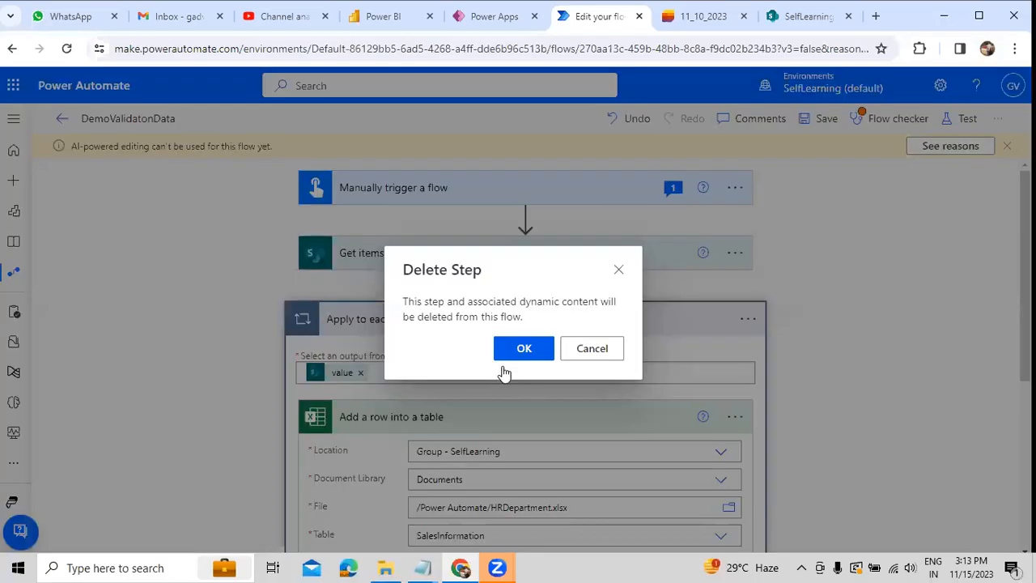
{"action": "left_click", "coordinate": [508, 353]}
{"action": "left_click", "coordinate": [735, 253]}
{"action": "left_click", "coordinate": [790, 306]}
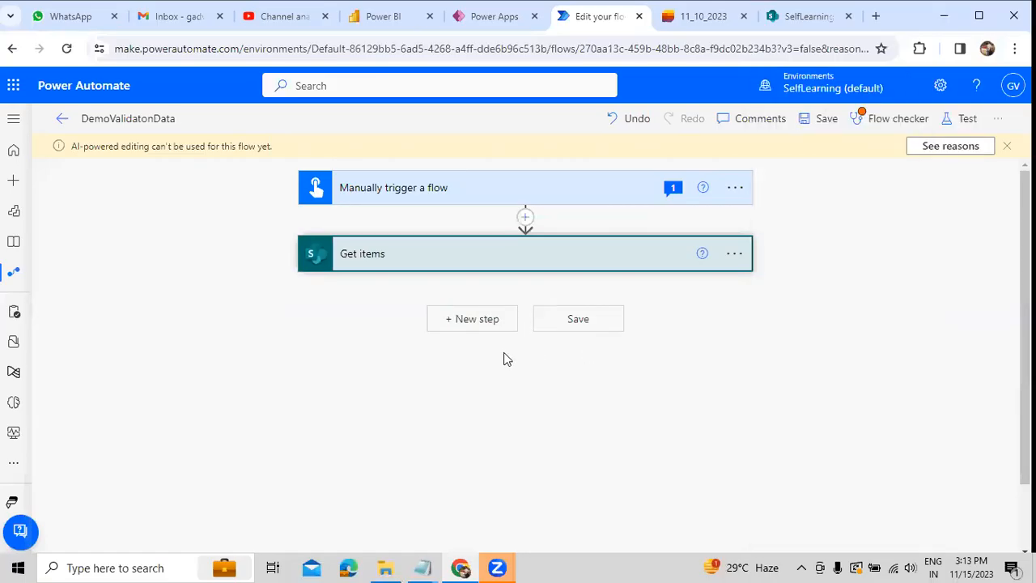
{"action": "left_click", "coordinate": [502, 349]}
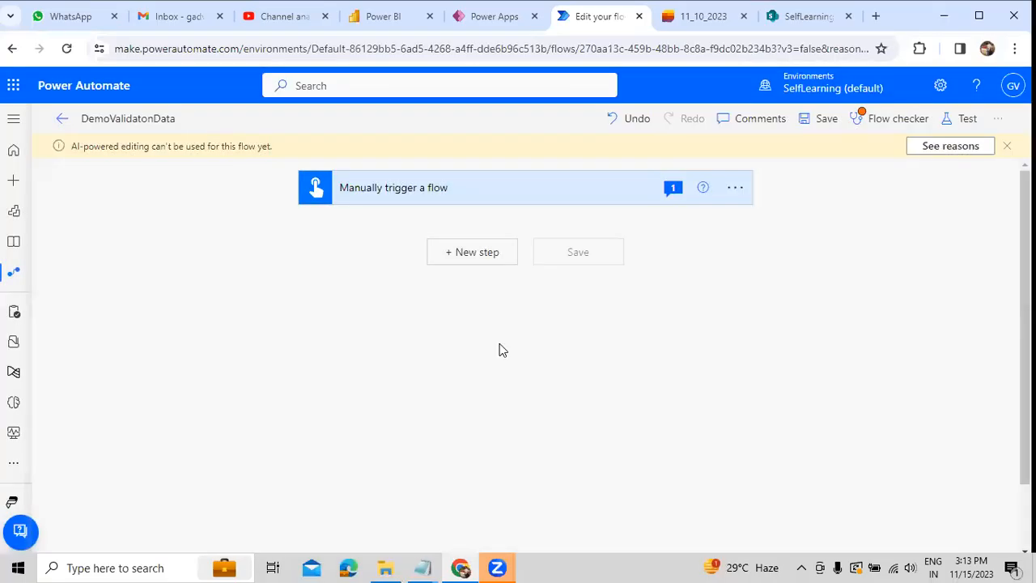
Step: Add the SharePoint action Get files (properties only) after the manual trigger
{"action": "left_click", "coordinate": [477, 252]}
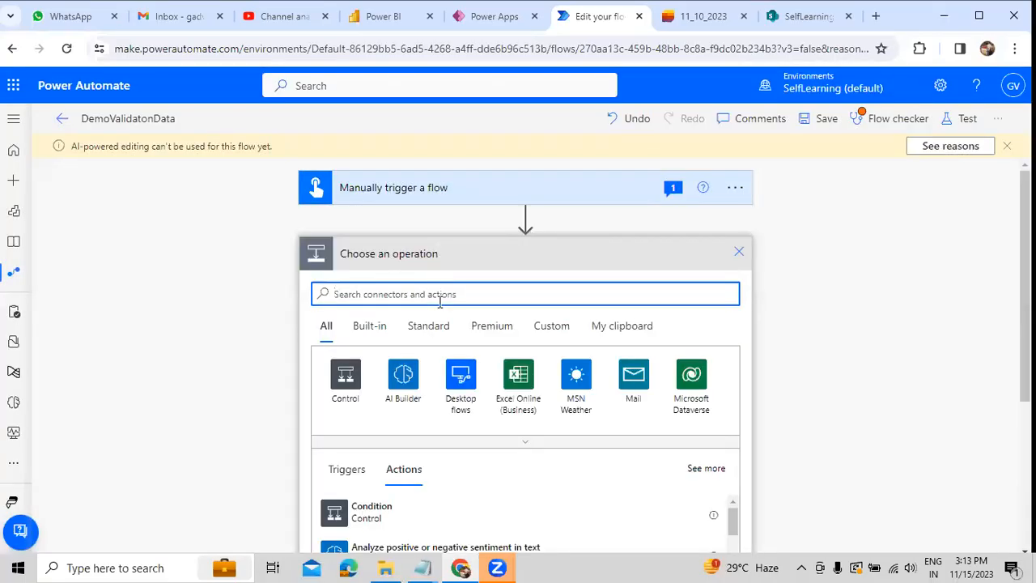
{"action": "type", "text": "S"}
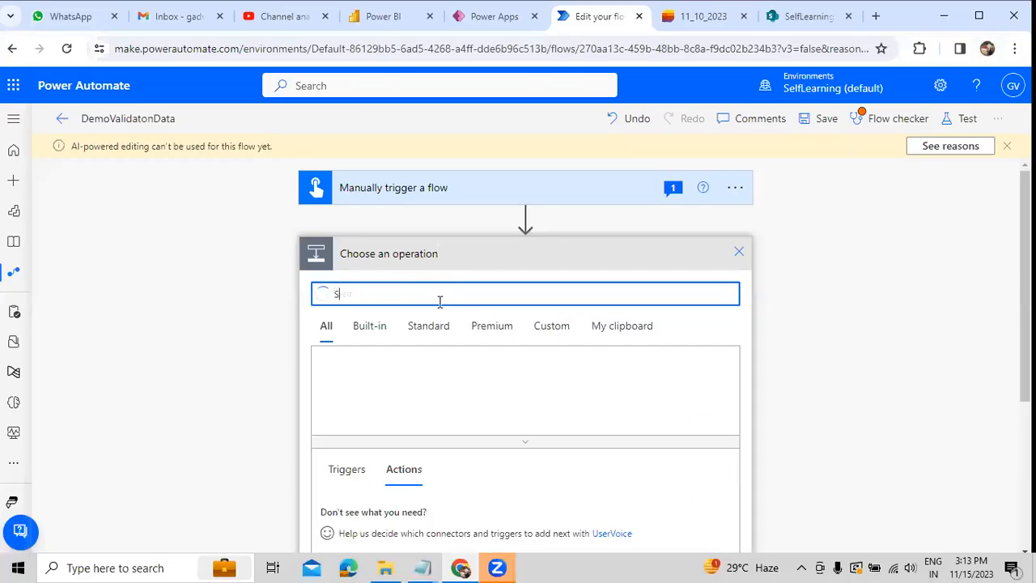
{"action": "type", "text": "harepoint"}
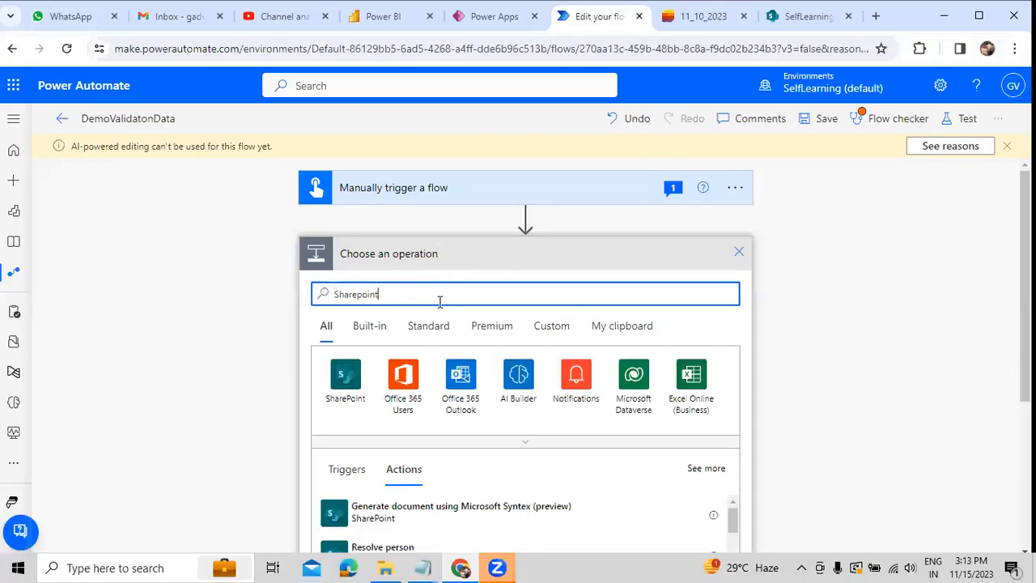
{"action": "left_click", "coordinate": [344, 377]}
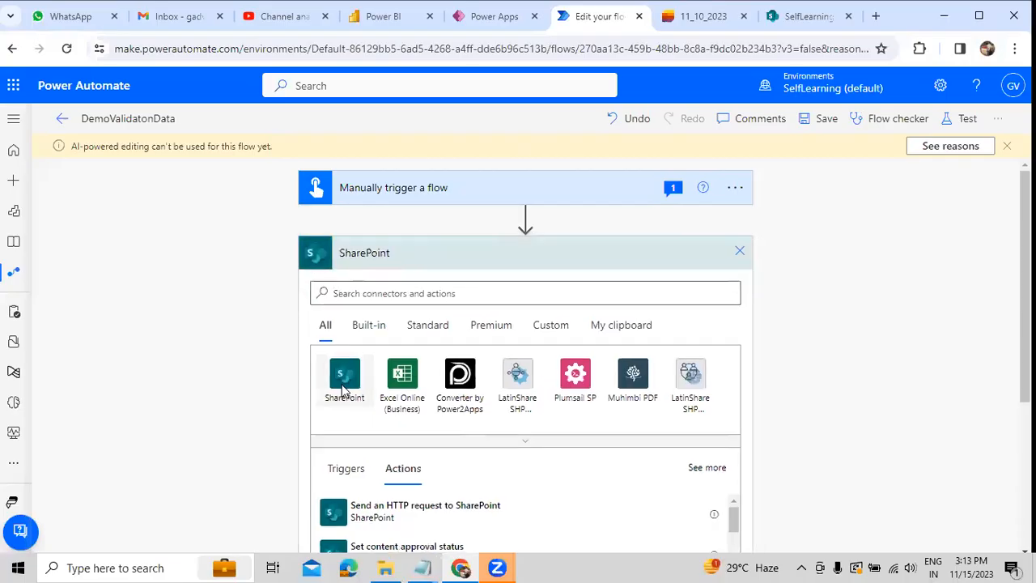
{"action": "scroll", "coordinate": [513, 340], "scroll_direction": "down", "scroll_amount": 5}
{"action": "scroll", "coordinate": [515, 355], "scroll_direction": "down", "scroll_amount": 5}
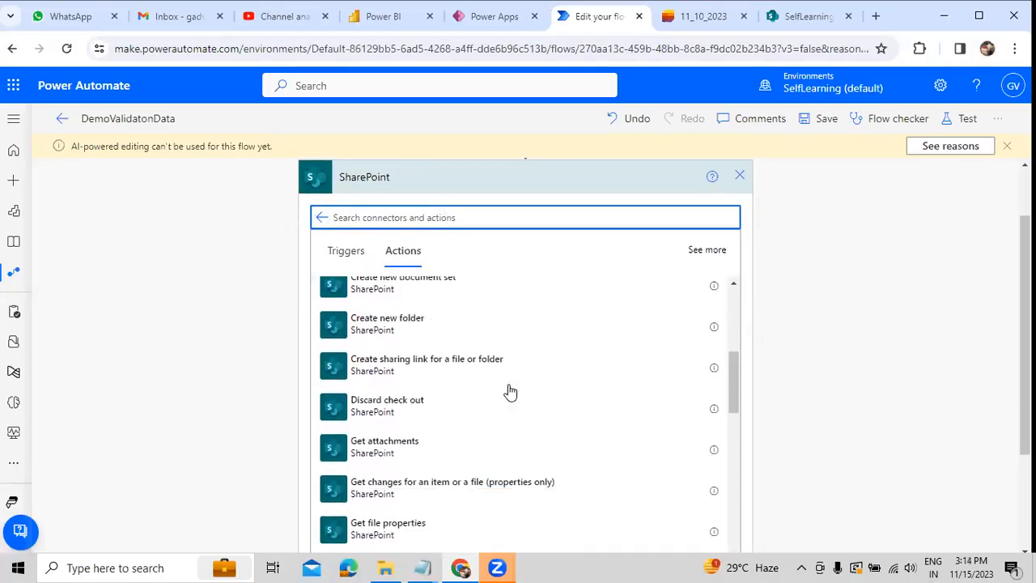
{"action": "left_click", "coordinate": [411, 426]}
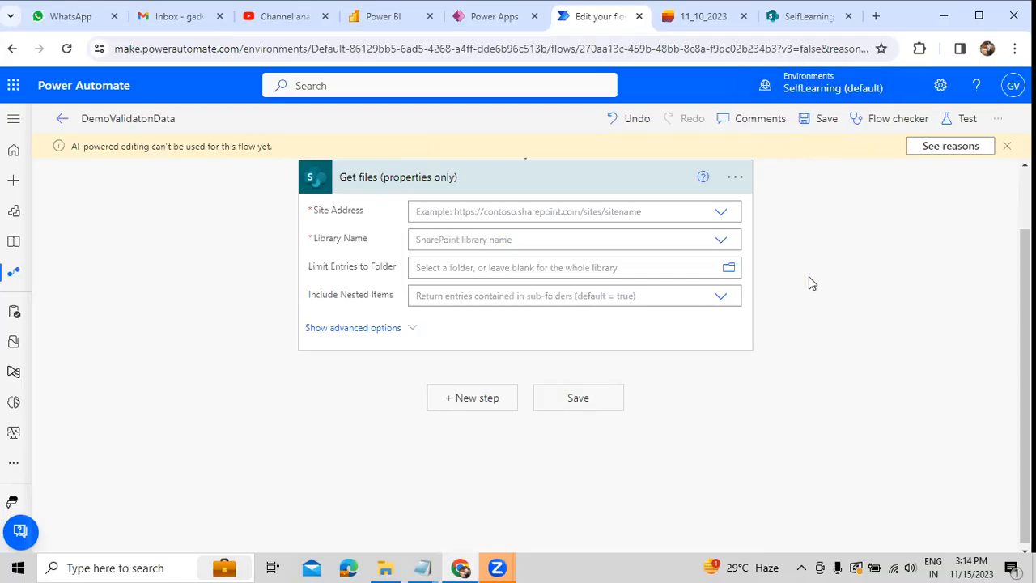
Step: Set Get files to the SelfLearning site and Documents library, limiting entries to the folder /Shared Documents/Power Automate
{"action": "left_click", "coordinate": [719, 211]}
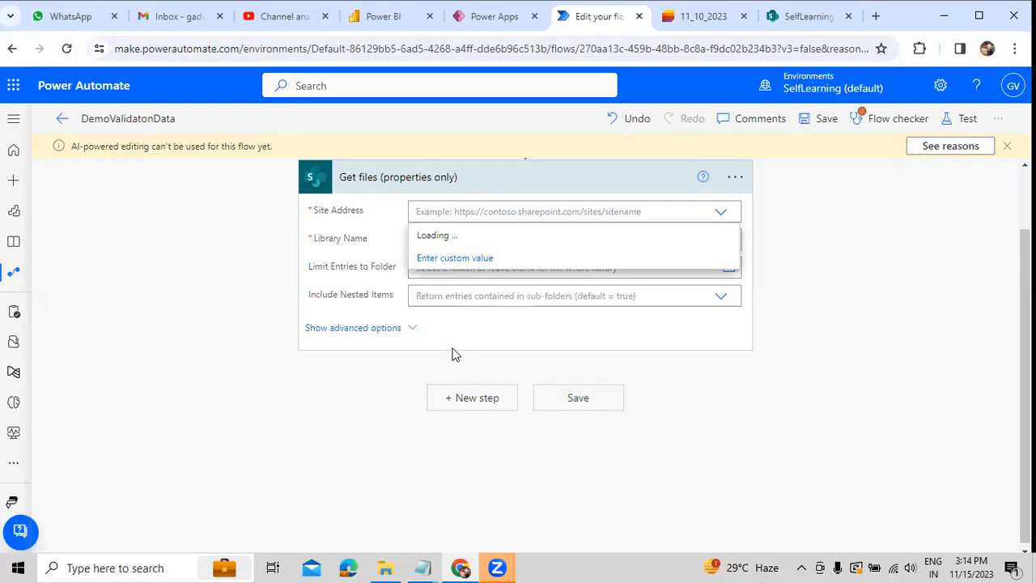
{"action": "left_click", "coordinate": [483, 259]}
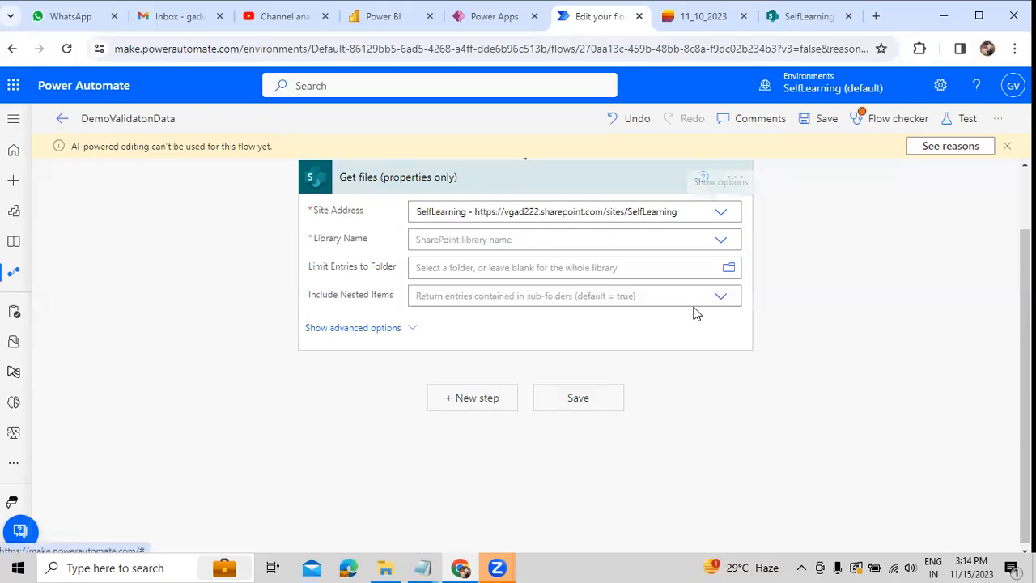
{"action": "left_click", "coordinate": [720, 240]}
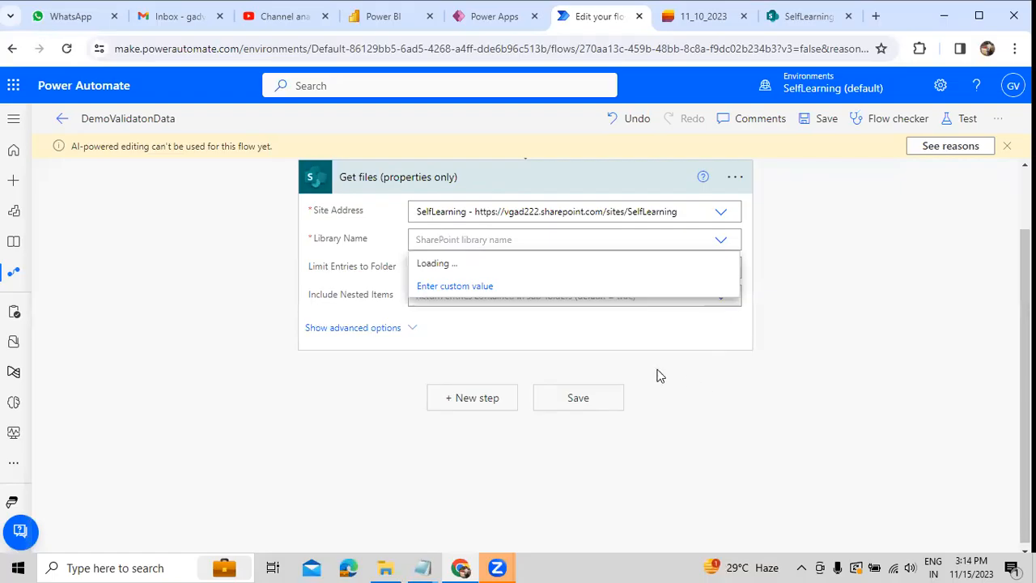
{"action": "left_click", "coordinate": [462, 269]}
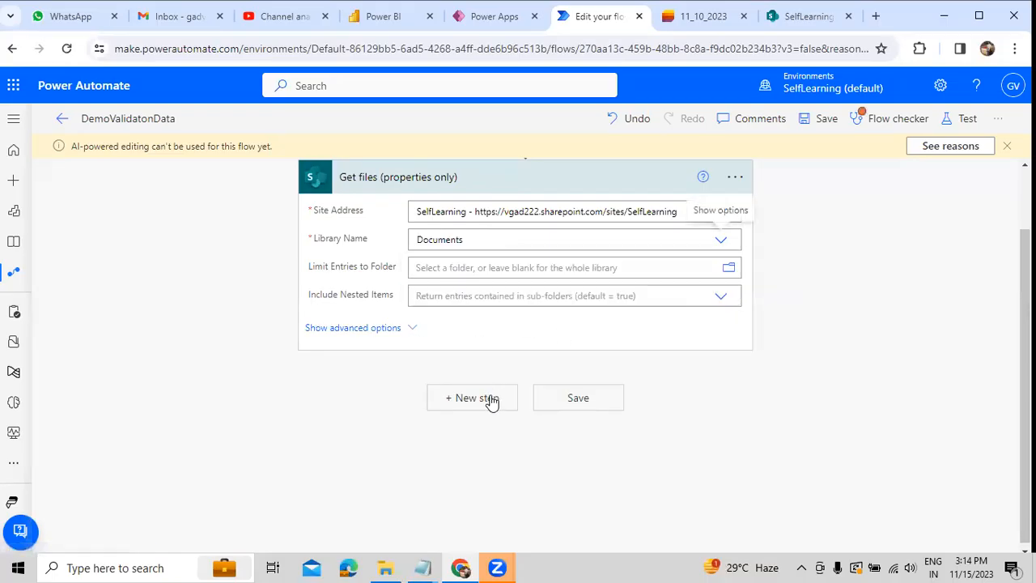
{"action": "left_click", "coordinate": [728, 272]}
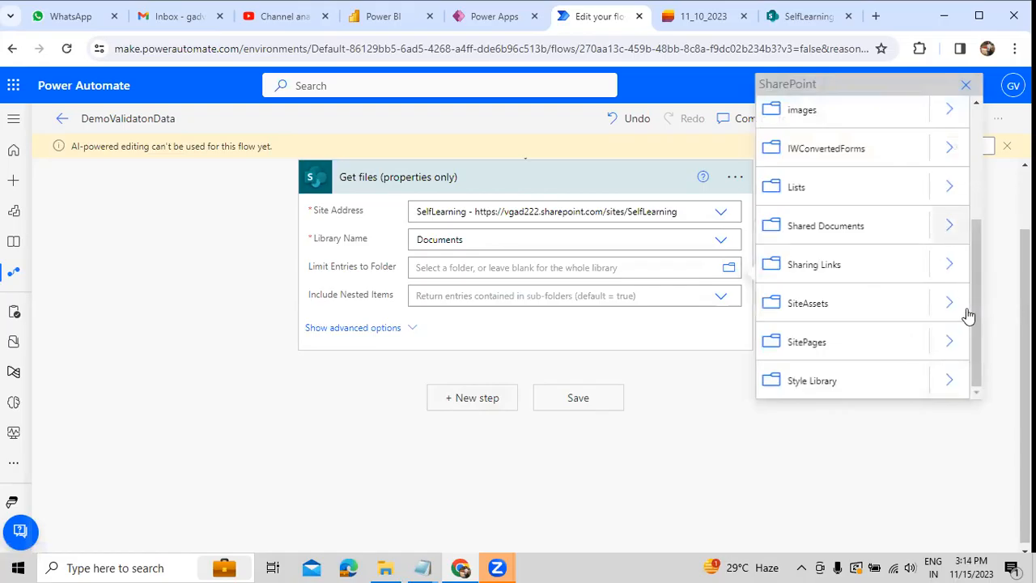
{"action": "left_click", "coordinate": [847, 424]}
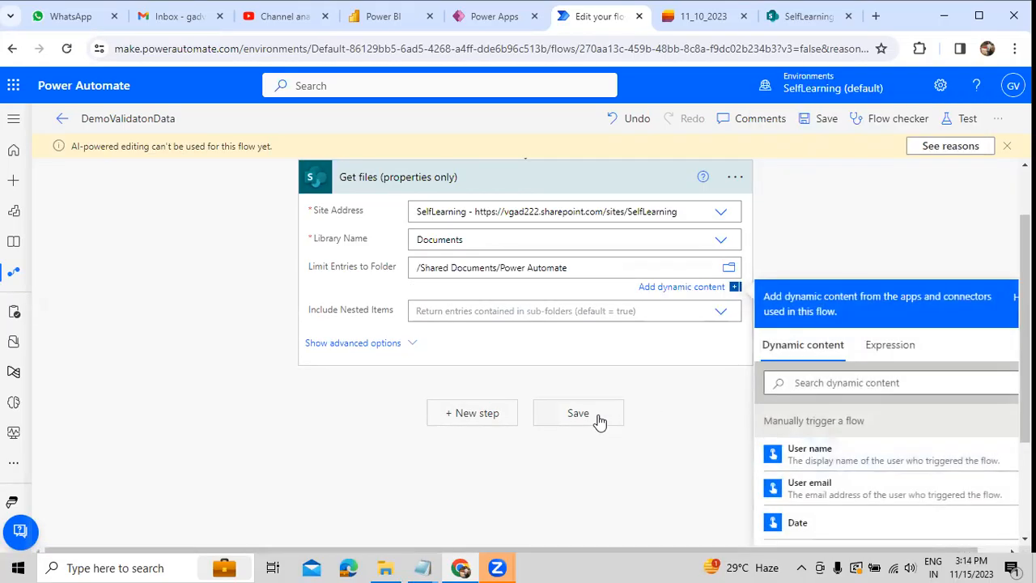
{"action": "left_click", "coordinate": [655, 386]}
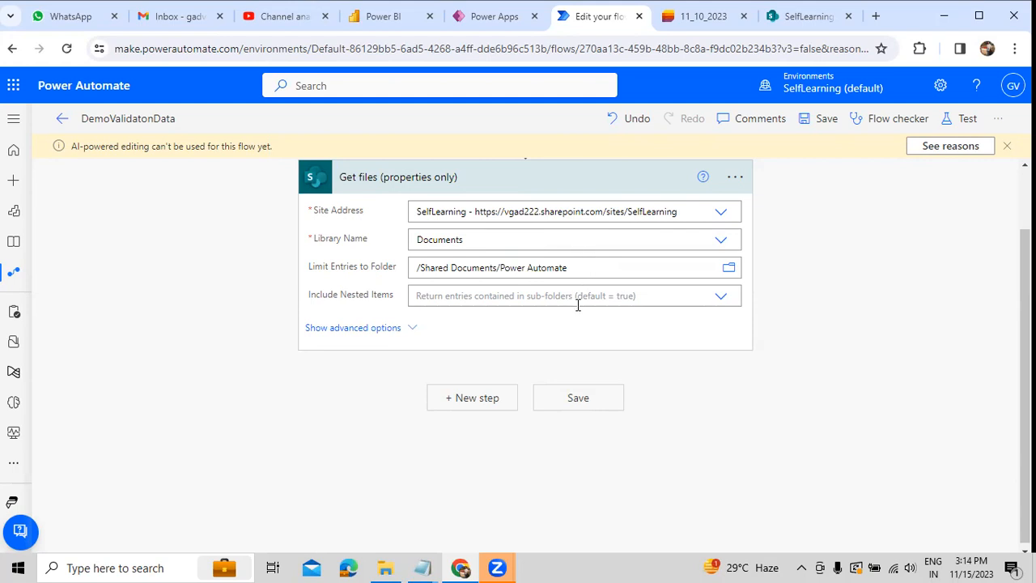
Step: Add a Data Operation Compose action after Get files, using the value list from Get files as its input
{"action": "left_click", "coordinate": [491, 409]}
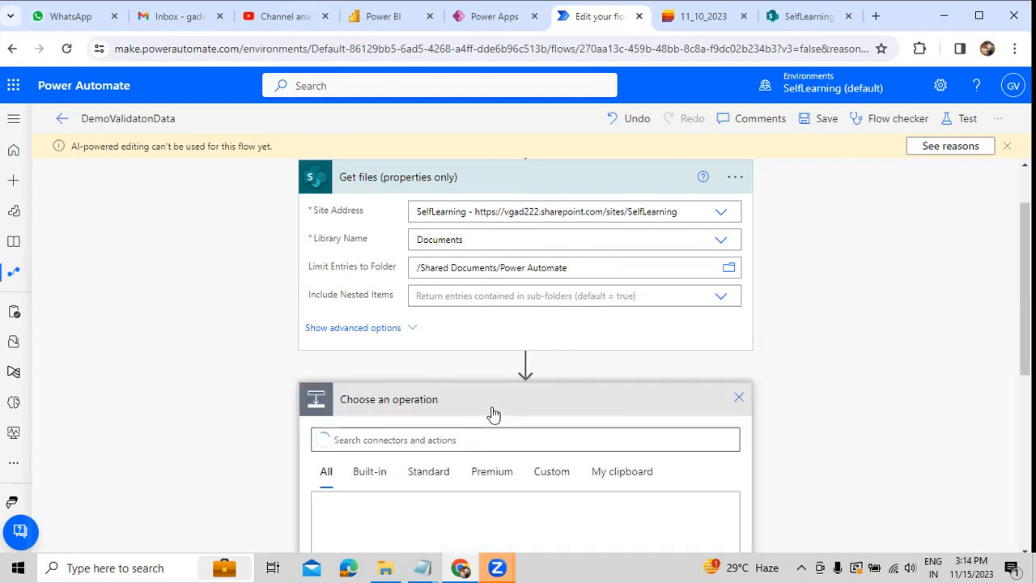
{"action": "type", "text": "Da"}
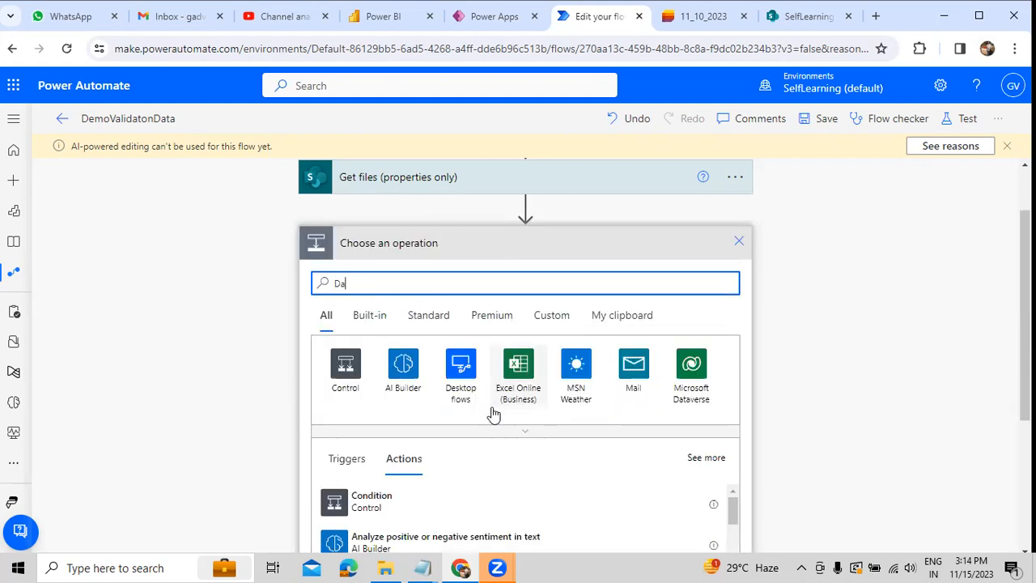
{"action": "type", "text": "ta Operation"}
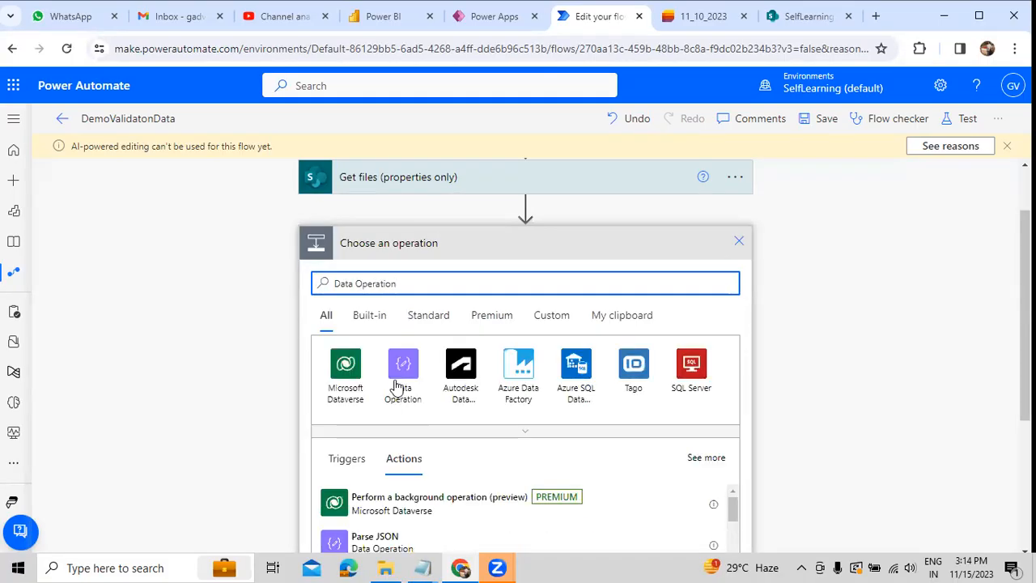
{"action": "left_click", "coordinate": [396, 382]}
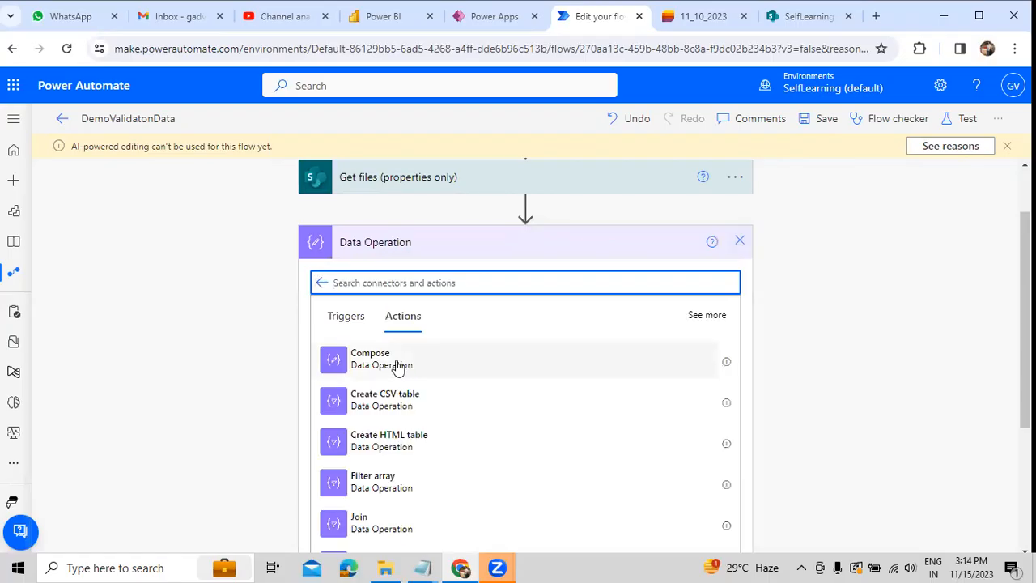
{"action": "left_click", "coordinate": [396, 365]}
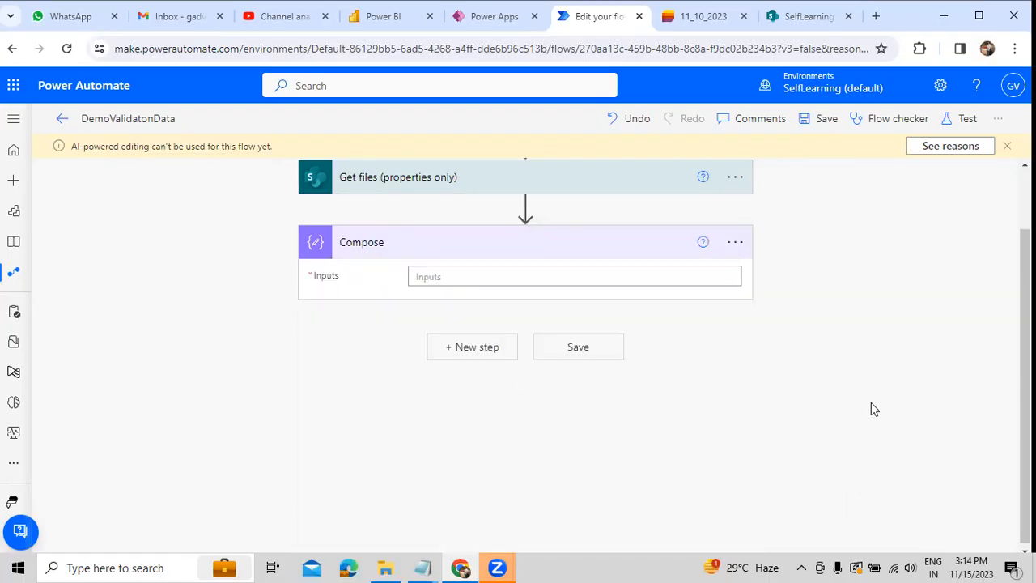
{"action": "left_click", "coordinate": [688, 274]}
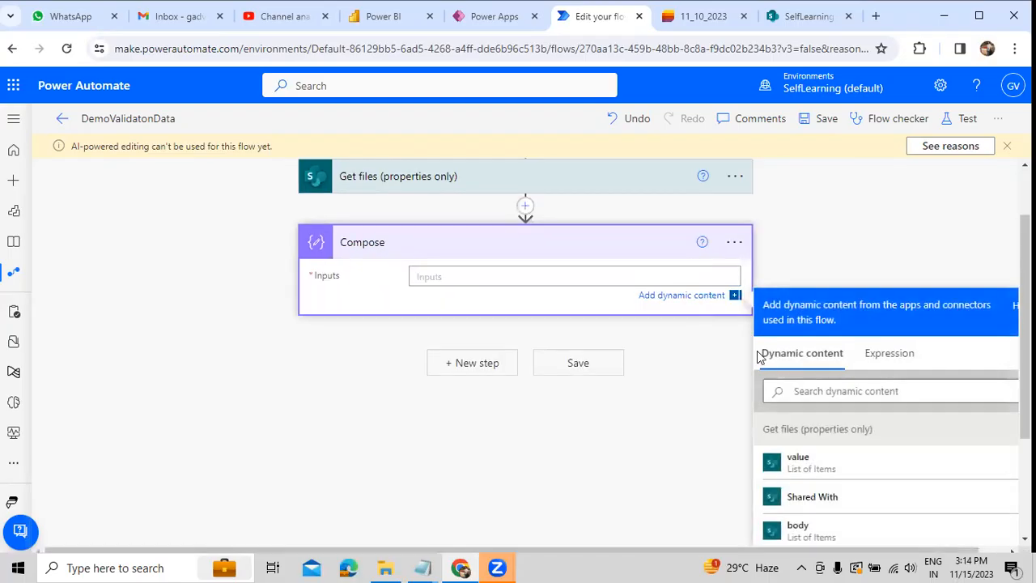
{"action": "left_click", "coordinate": [793, 464]}
{"action": "left_click", "coordinate": [851, 258]}
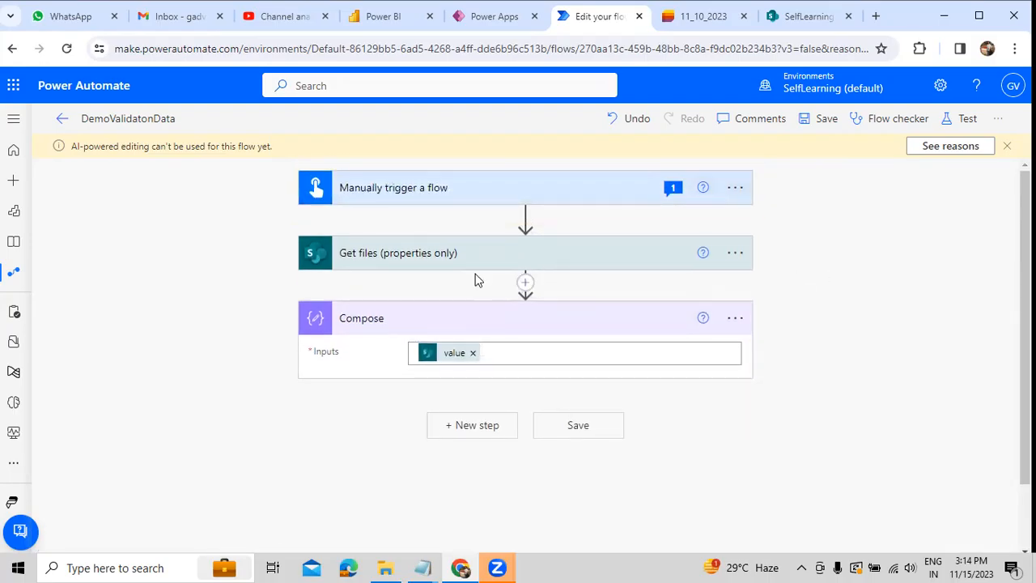
Step: Review the Get files settings, test the flow manually and open the results of that run
{"action": "left_click", "coordinate": [436, 260]}
{"action": "scroll", "coordinate": [481, 493], "scroll_direction": "down", "scroll_amount": 1}
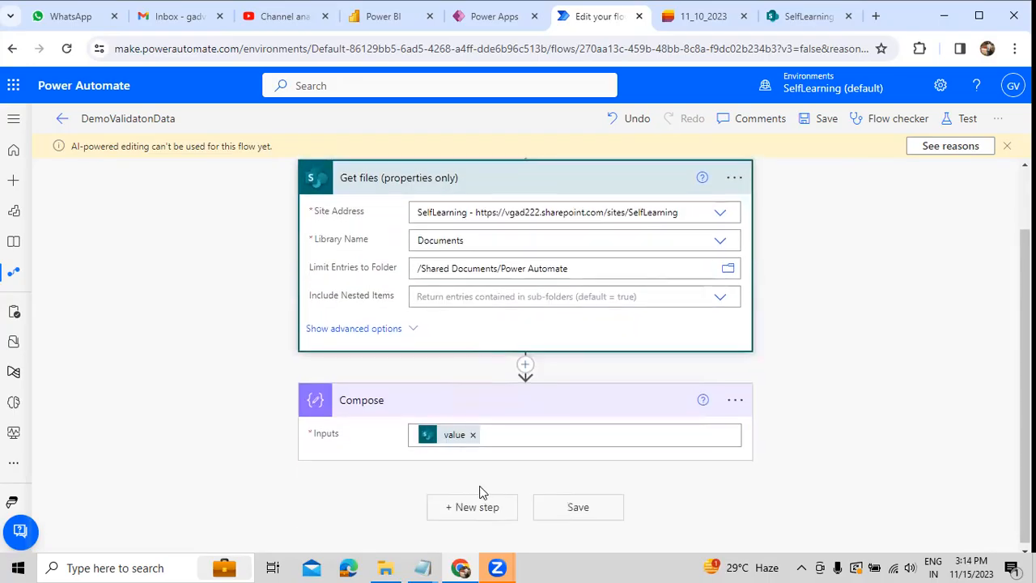
{"action": "scroll", "coordinate": [631, 428], "scroll_direction": "up", "scroll_amount": 1}
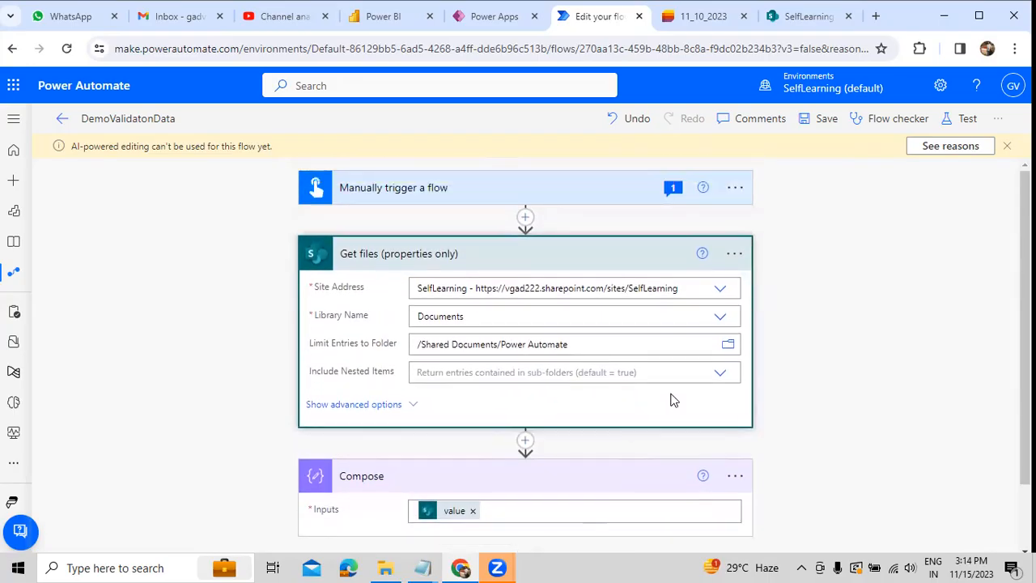
{"action": "left_click", "coordinate": [964, 119]}
{"action": "left_click", "coordinate": [829, 533]}
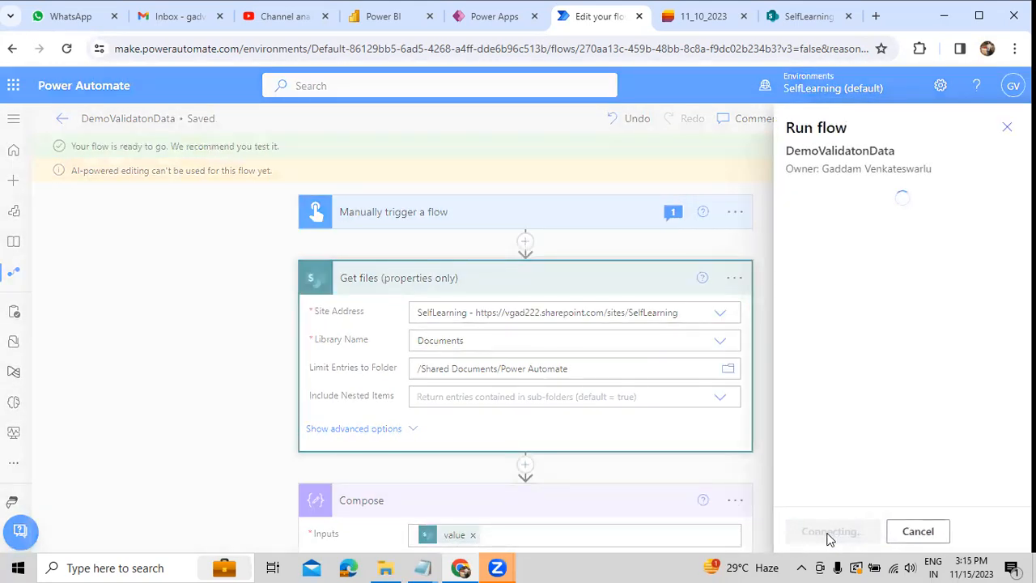
{"action": "left_click", "coordinate": [828, 534]}
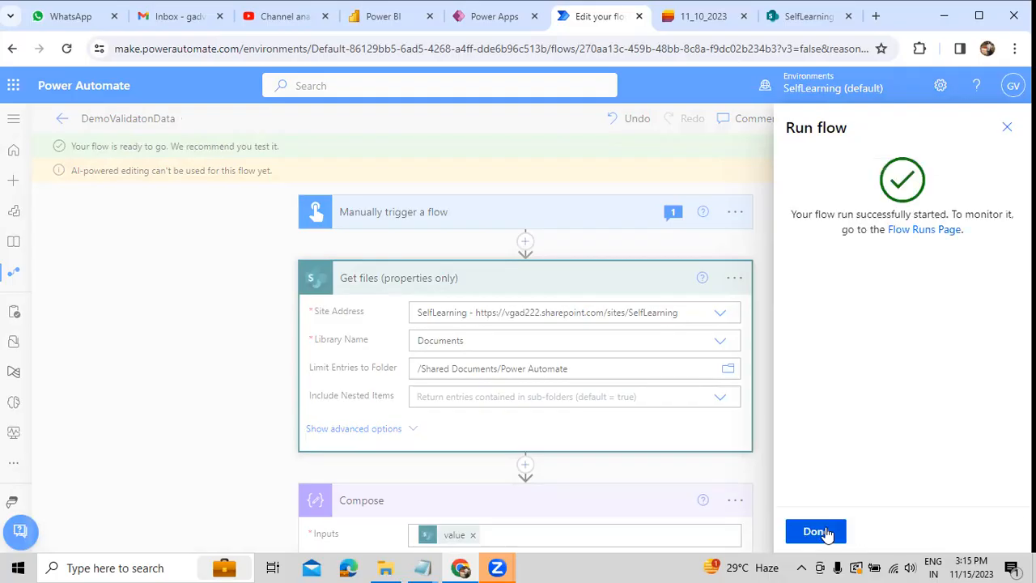
{"action": "left_click", "coordinate": [827, 531]}
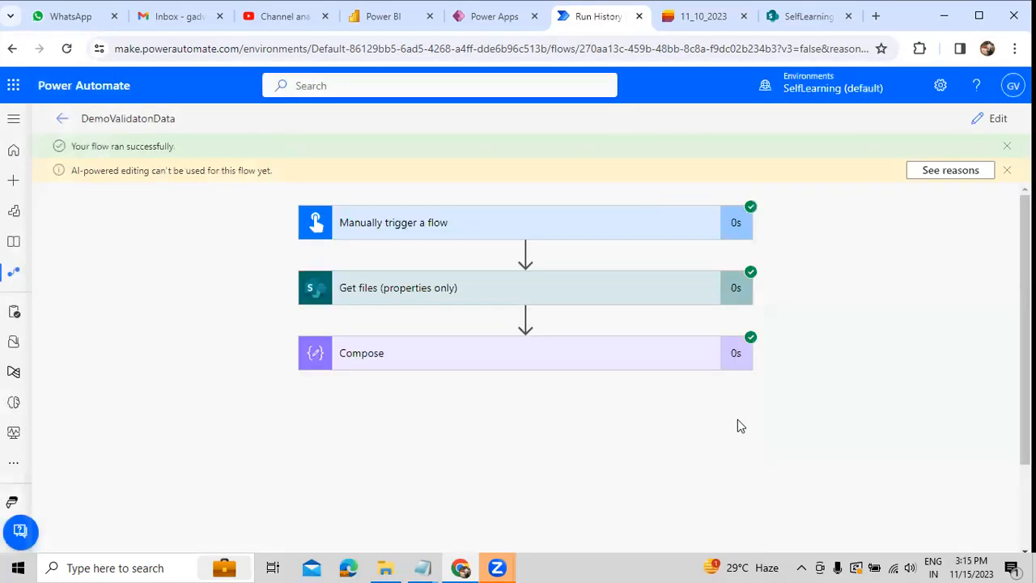
Step: Examine the raw inputs of the Compose action for the file name, path and full path properties of the retrieved files
{"action": "left_click", "coordinate": [615, 353]}
{"action": "scroll", "coordinate": [613, 352], "scroll_direction": "down", "scroll_amount": 3}
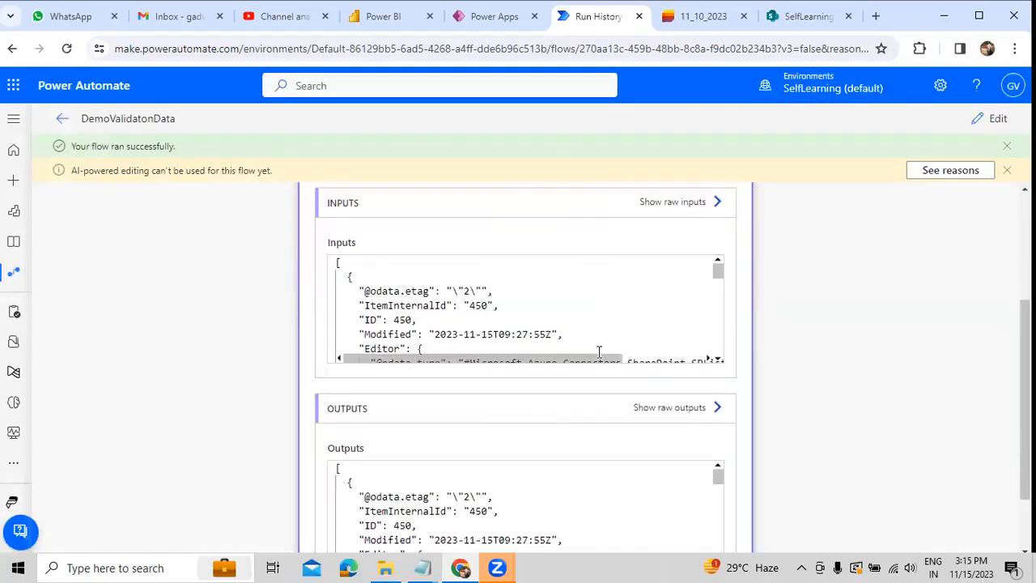
{"action": "left_click", "coordinate": [663, 203]}
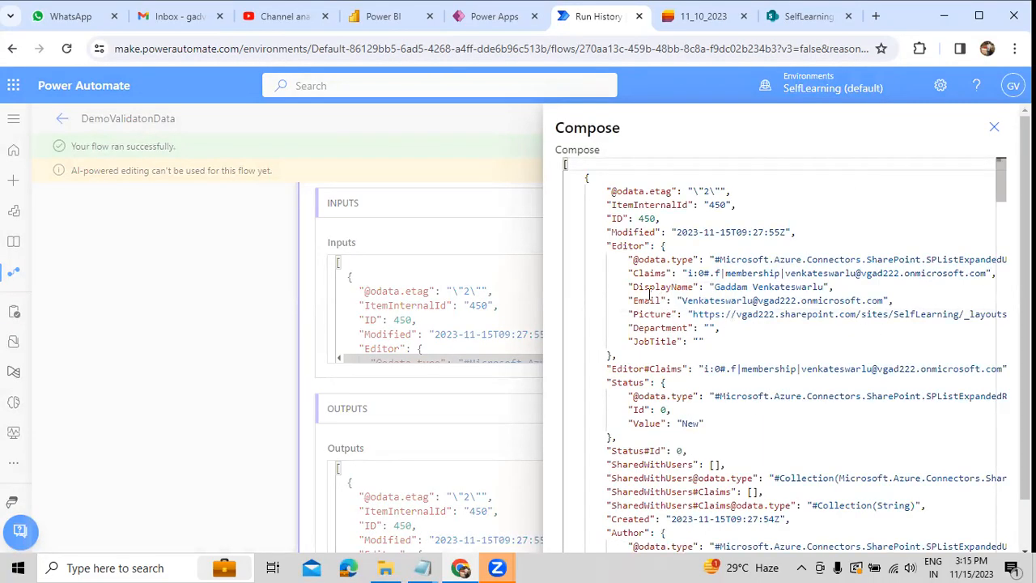
{"action": "scroll", "coordinate": [647, 294], "scroll_direction": "down", "scroll_amount": 6}
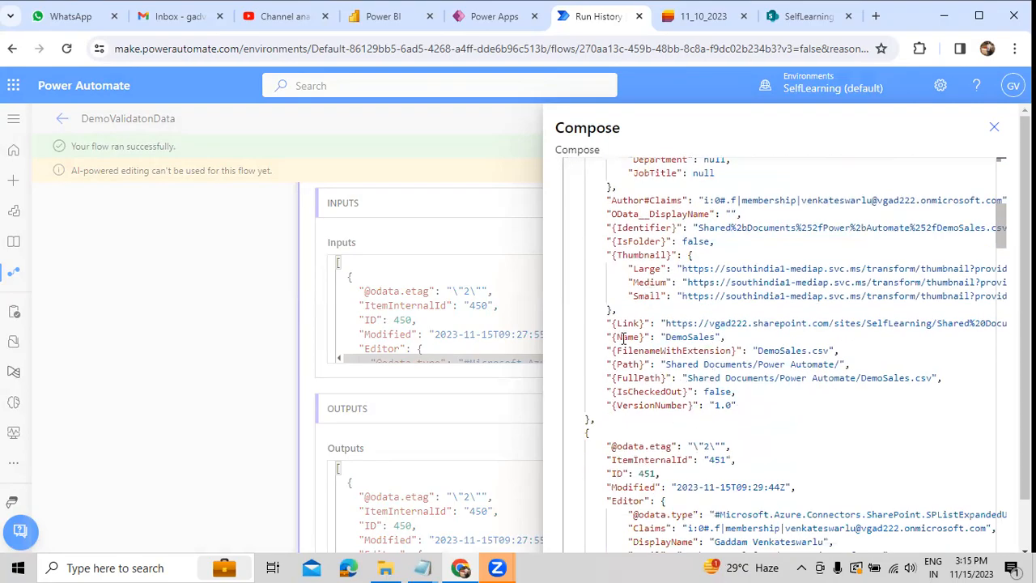
{"action": "left_click_drag", "start_coordinate": [623, 351], "coordinate": [704, 351]}
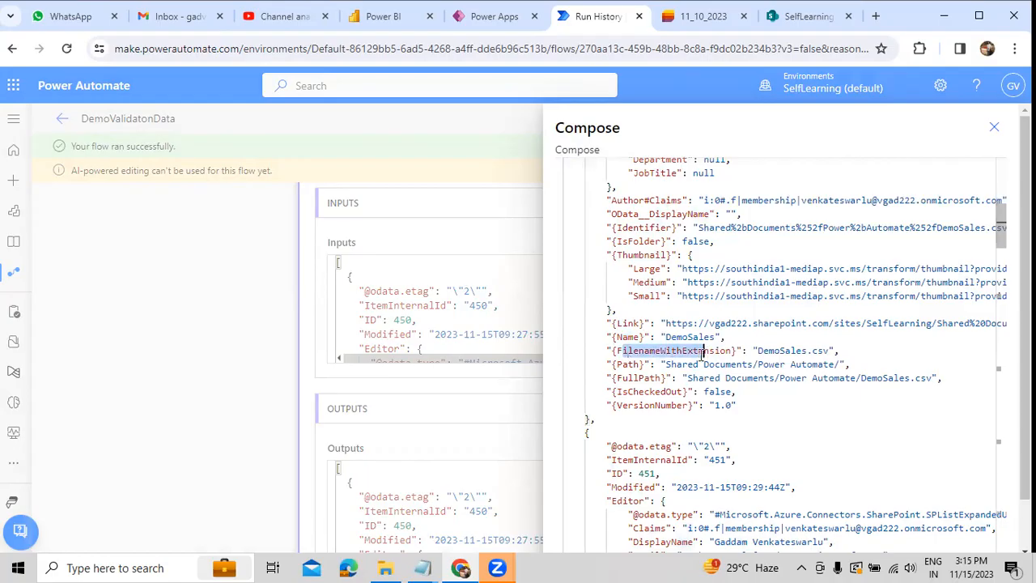
{"action": "left_click_drag", "start_coordinate": [612, 364], "coordinate": [808, 364]}
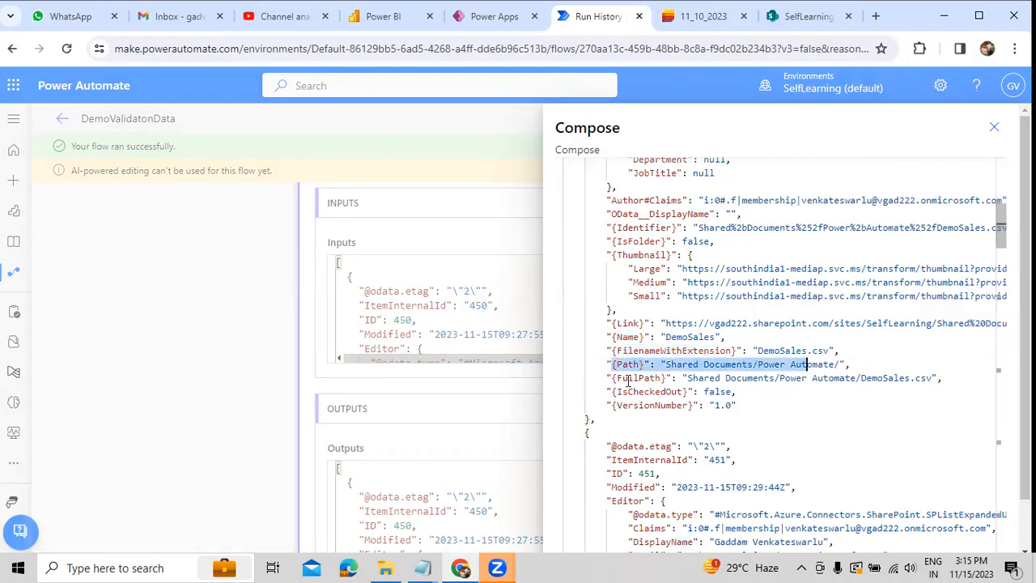
Step: Examine the full path, name, path and identifier properties of DemoSales.csv in the Compose raw inputs
{"action": "left_click_drag", "start_coordinate": [628, 379], "coordinate": [681, 378]}
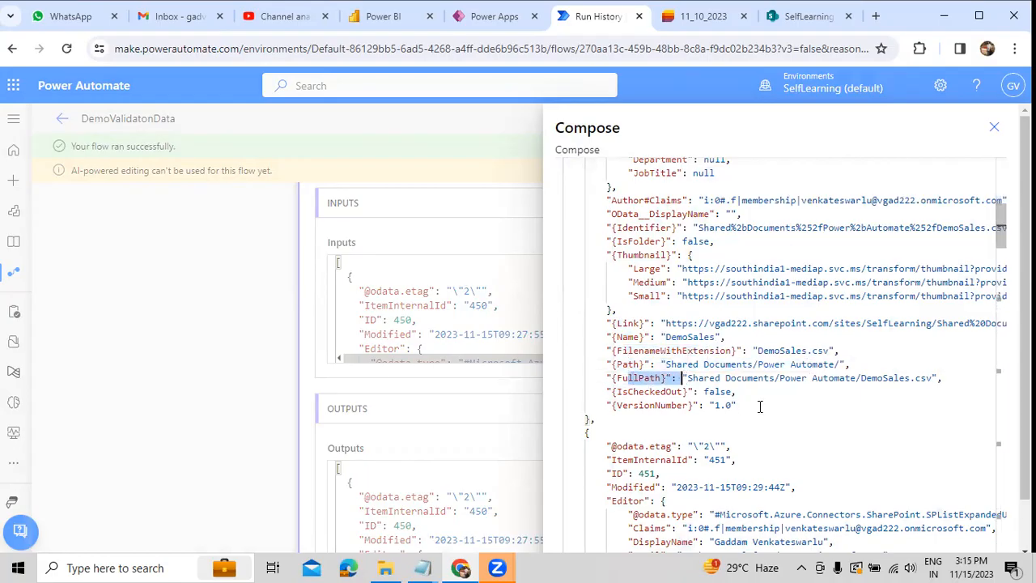
{"action": "left_click_drag", "start_coordinate": [942, 378], "coordinate": [615, 340]}
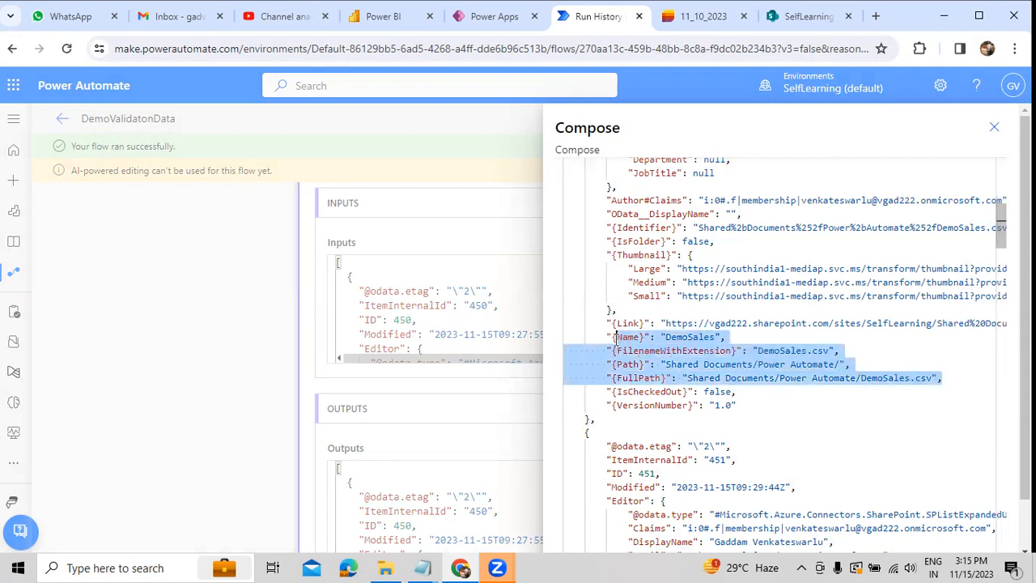
{"action": "left_click_drag", "start_coordinate": [615, 228], "coordinate": [753, 227]}
{"action": "left_click", "coordinate": [735, 228]}
{"action": "left_click_drag", "start_coordinate": [656, 227], "coordinate": [709, 228]}
{"action": "mouse_move", "coordinate": [617, 354]}
{"action": "left_mouse_down"}
{"action": "mouse_move", "coordinate": [778, 416]}
{"action": "mouse_move", "coordinate": [790, 410]}
{"action": "mouse_move", "coordinate": [624, 351]}
{"action": "left_mouse_up"}
{"action": "scroll", "coordinate": [626, 353], "scroll_direction": "up", "scroll_amount": 2}
{"action": "scroll", "coordinate": [625, 354], "scroll_direction": "down", "scroll_amount": 5}
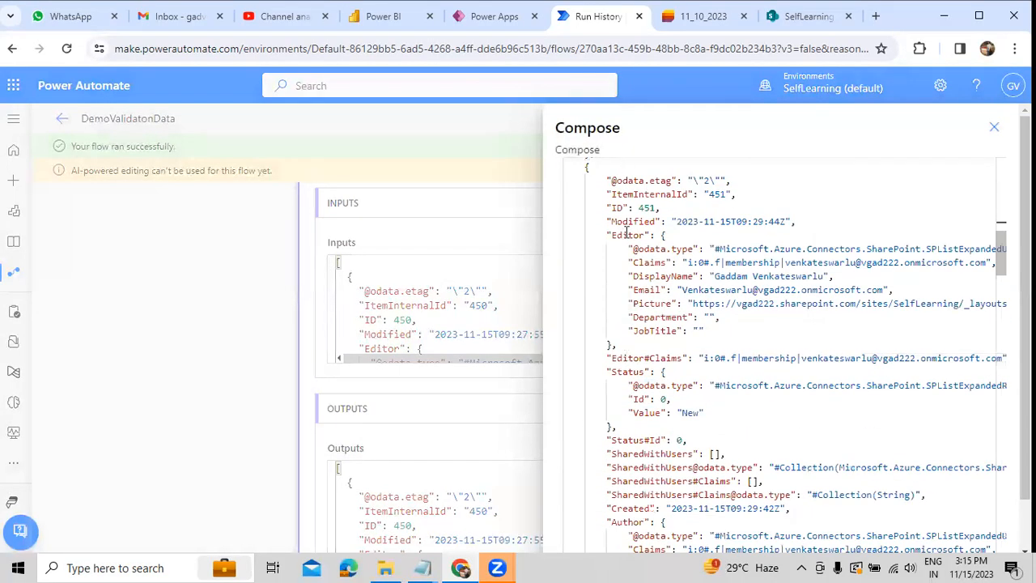
Step: Look through the remaining file entries in the Compose raw inputs, comparing their name, path and full path properties
{"action": "scroll", "coordinate": [625, 233], "scroll_direction": "down", "scroll_amount": 5}
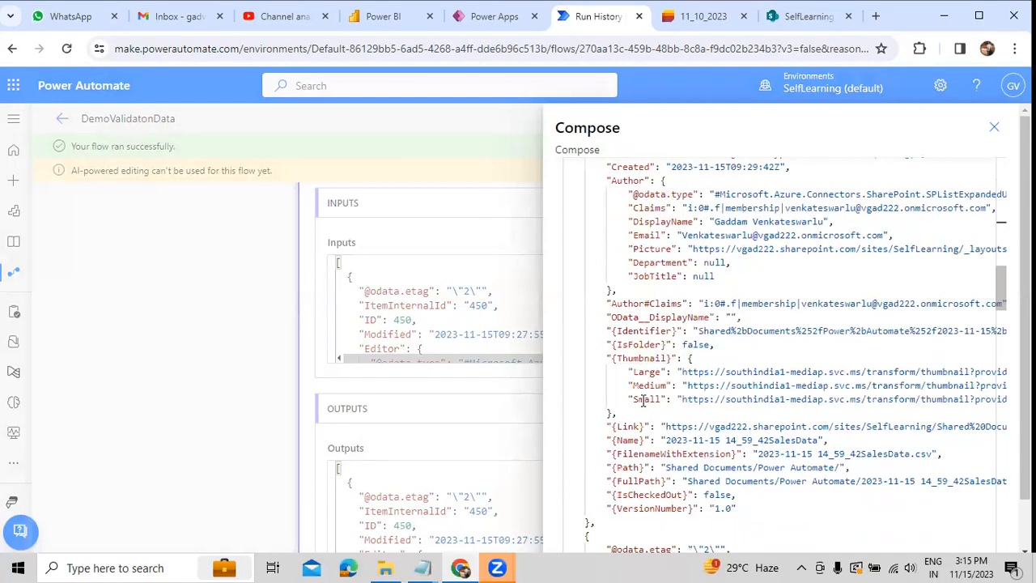
{"action": "scroll", "coordinate": [644, 400], "scroll_direction": "down", "scroll_amount": 1}
{"action": "left_click_drag", "start_coordinate": [606, 427], "coordinate": [733, 458]}
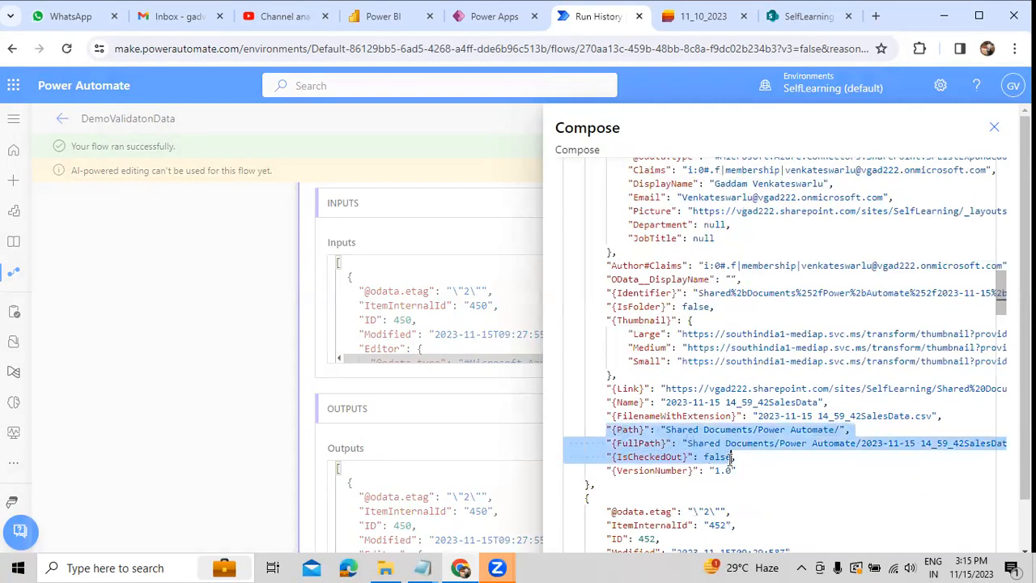
{"action": "scroll", "coordinate": [704, 288], "scroll_direction": "down", "scroll_amount": 3}
{"action": "scroll", "coordinate": [703, 287], "scroll_direction": "down", "scroll_amount": 15}
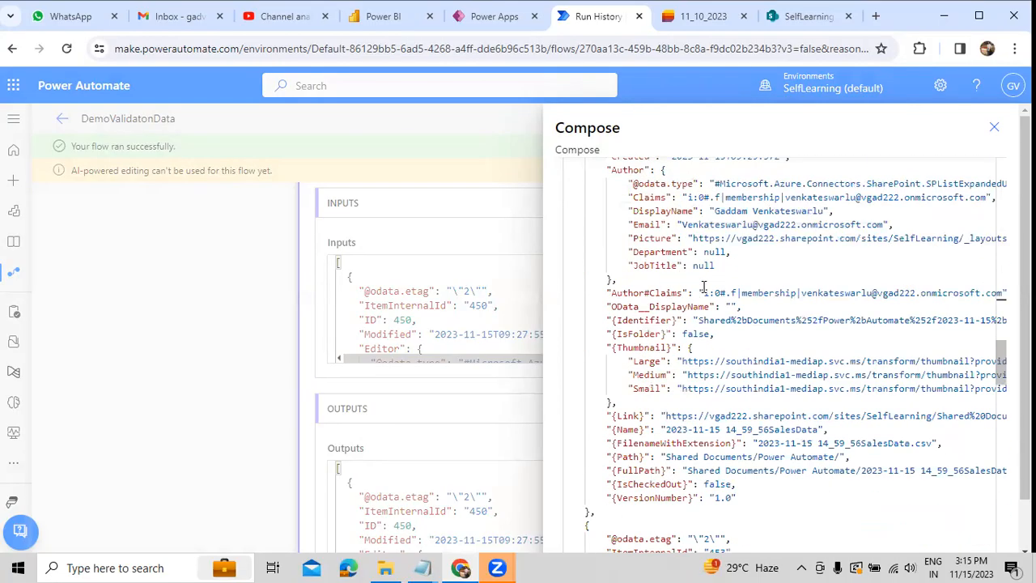
{"action": "scroll", "coordinate": [704, 287], "scroll_direction": "down", "scroll_amount": 6}
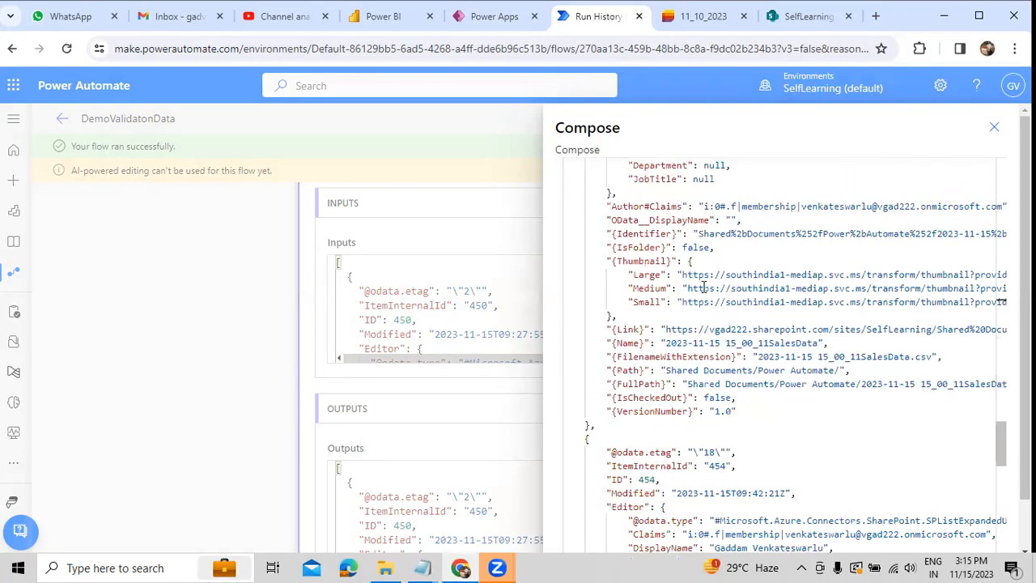
{"action": "scroll", "coordinate": [704, 287], "scroll_direction": "up", "scroll_amount": 18}
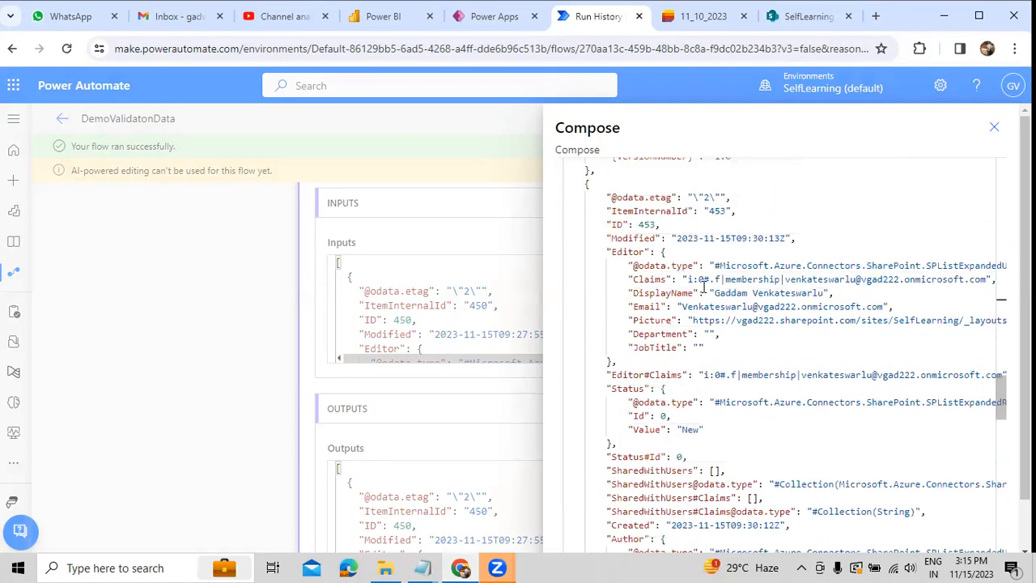
{"action": "scroll", "coordinate": [846, 235], "scroll_direction": "down", "scroll_amount": 6}
{"action": "scroll", "coordinate": [891, 417], "scroll_direction": "up", "scroll_amount": 15}
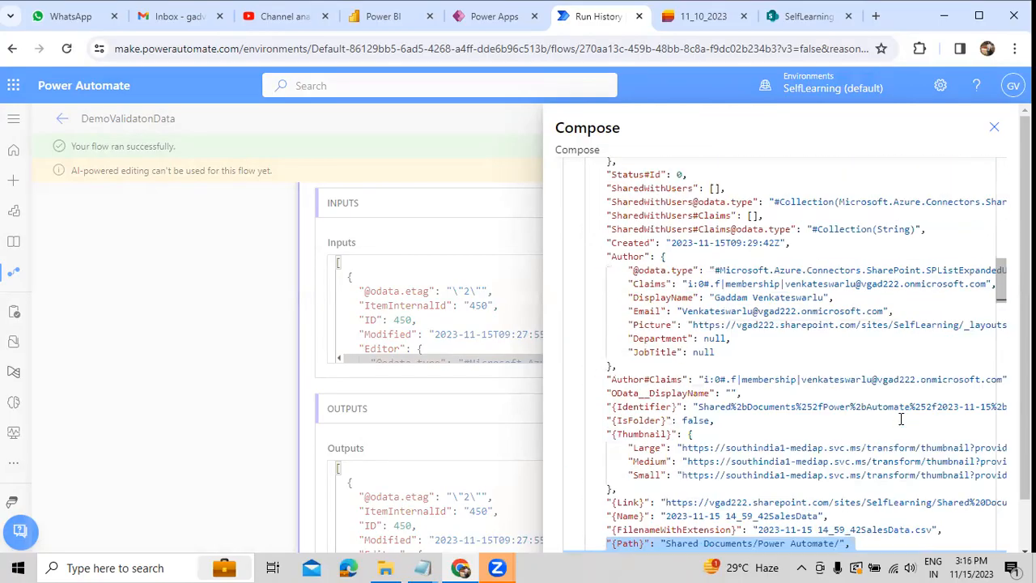
{"action": "scroll", "coordinate": [890, 418], "scroll_direction": "up", "scroll_amount": 15}
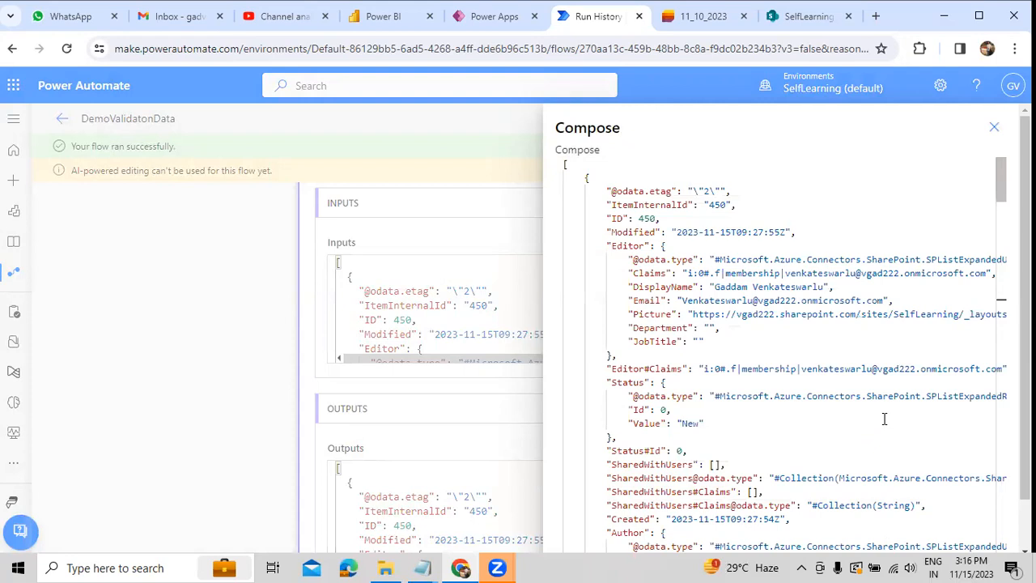
Step: Inspect the Identifier property of the DemoSales.csv entry and close the Compose raw inputs
{"action": "scroll", "coordinate": [783, 433], "scroll_direction": "down", "scroll_amount": 4}
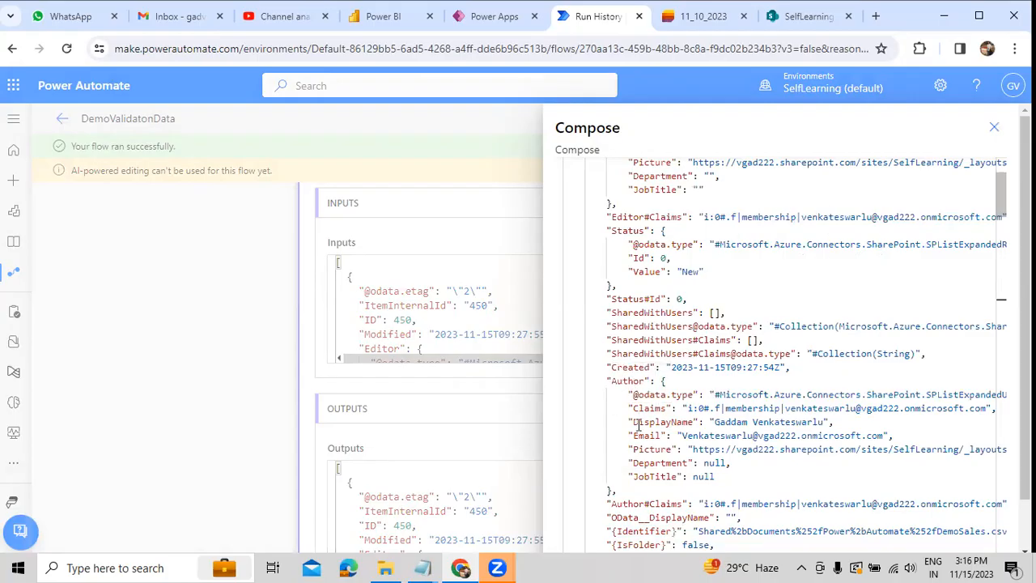
{"action": "scroll", "coordinate": [649, 440], "scroll_direction": "up", "scroll_amount": 3}
{"action": "scroll", "coordinate": [649, 440], "scroll_direction": "down", "scroll_amount": 3}
{"action": "left_click_drag", "start_coordinate": [619, 418], "coordinate": [1009, 418]}
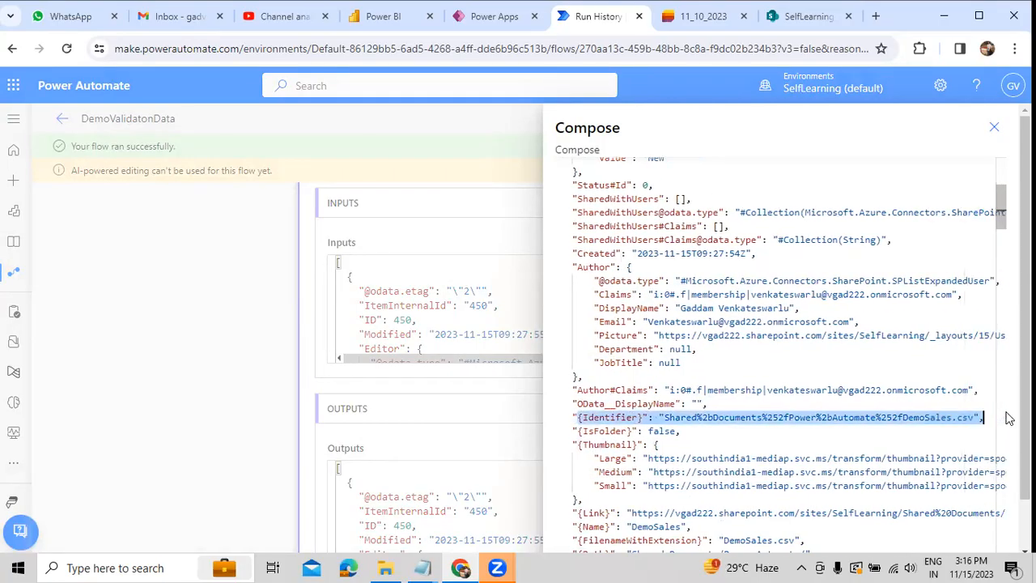
{"action": "left_click", "coordinate": [994, 127]}
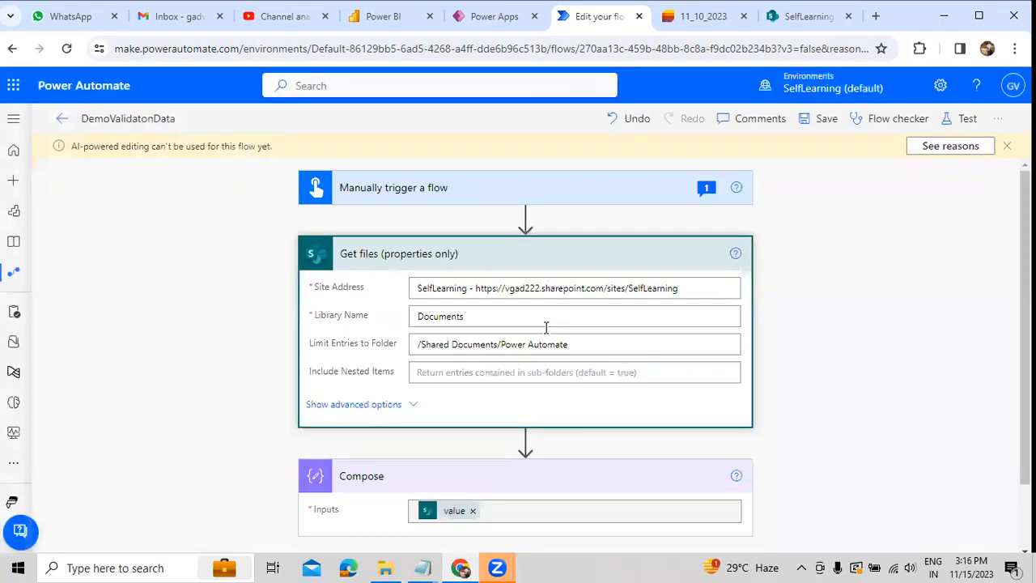
Step: Start adding a new step at the end of the flow and delete the existing Compose action after Get files
{"action": "scroll", "coordinate": [489, 455], "scroll_direction": "down", "scroll_amount": 1}
{"action": "left_click", "coordinate": [471, 406]}
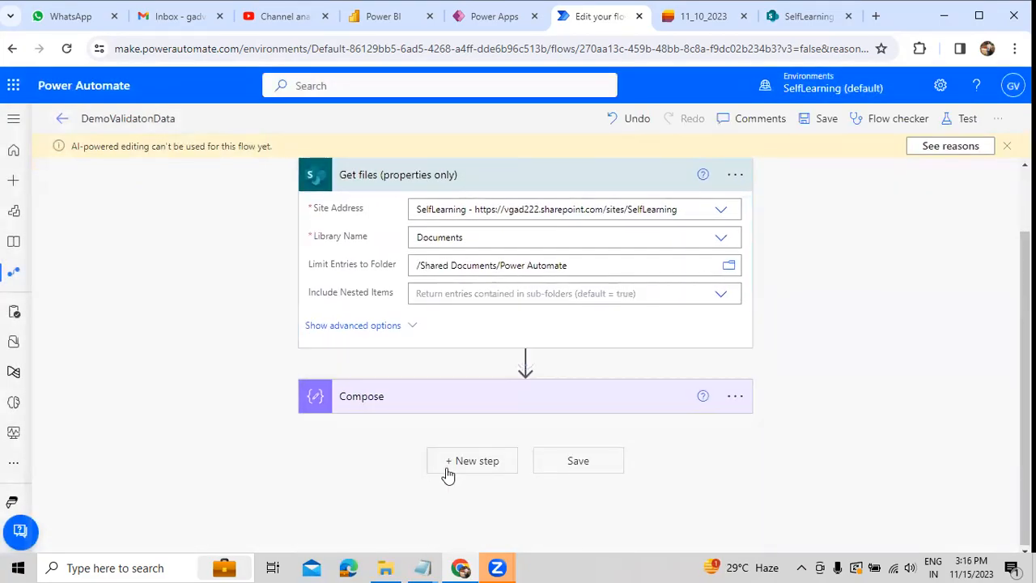
{"action": "left_click", "coordinate": [472, 460]}
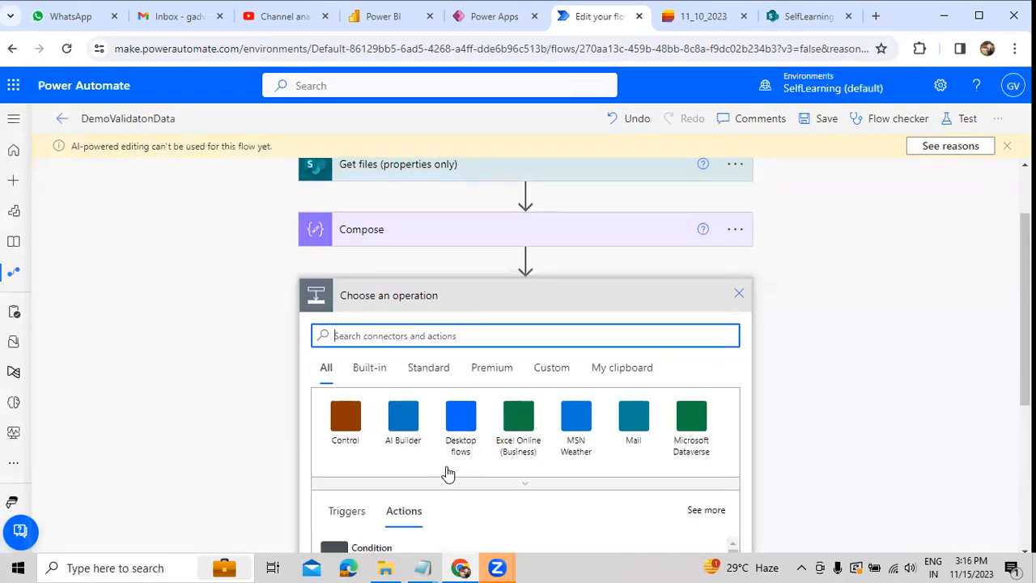
{"action": "scroll", "coordinate": [502, 328], "scroll_direction": "up", "scroll_amount": 2}
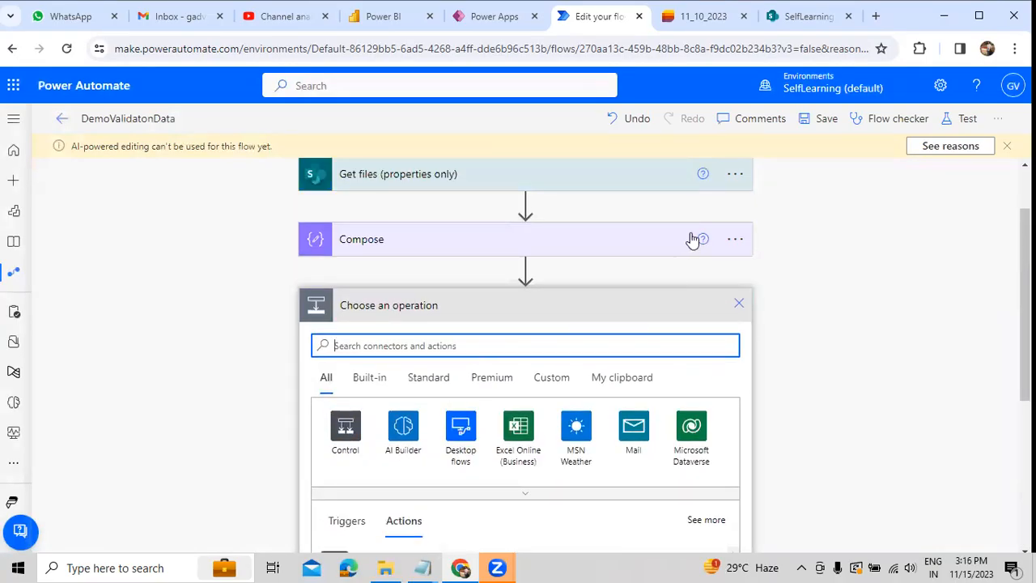
{"action": "left_click", "coordinate": [735, 240]}
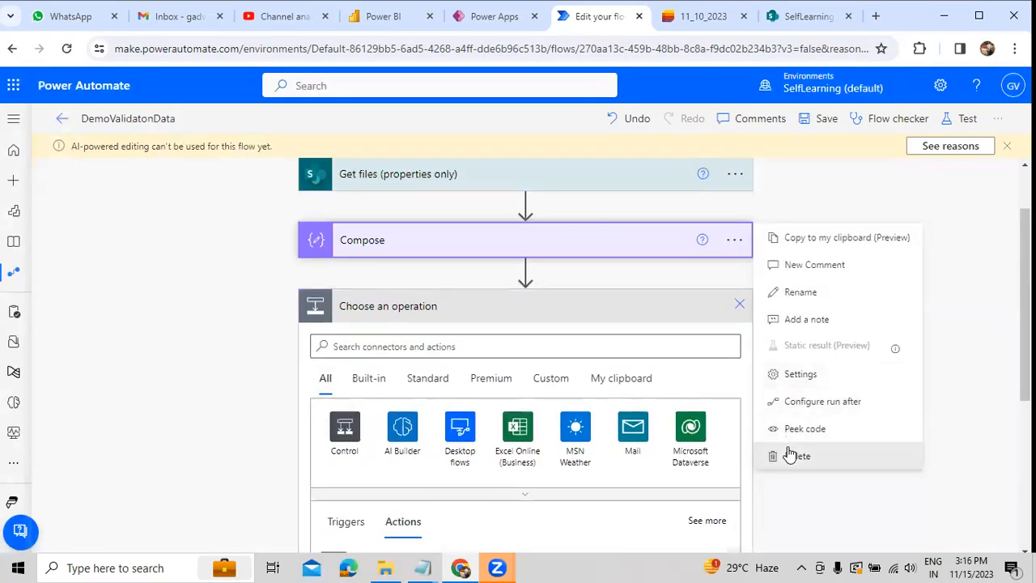
{"action": "left_click", "coordinate": [794, 455]}
Step: Add an Apply to each control after Get files, looping over the value list from Get files
{"action": "left_click", "coordinate": [509, 350]}
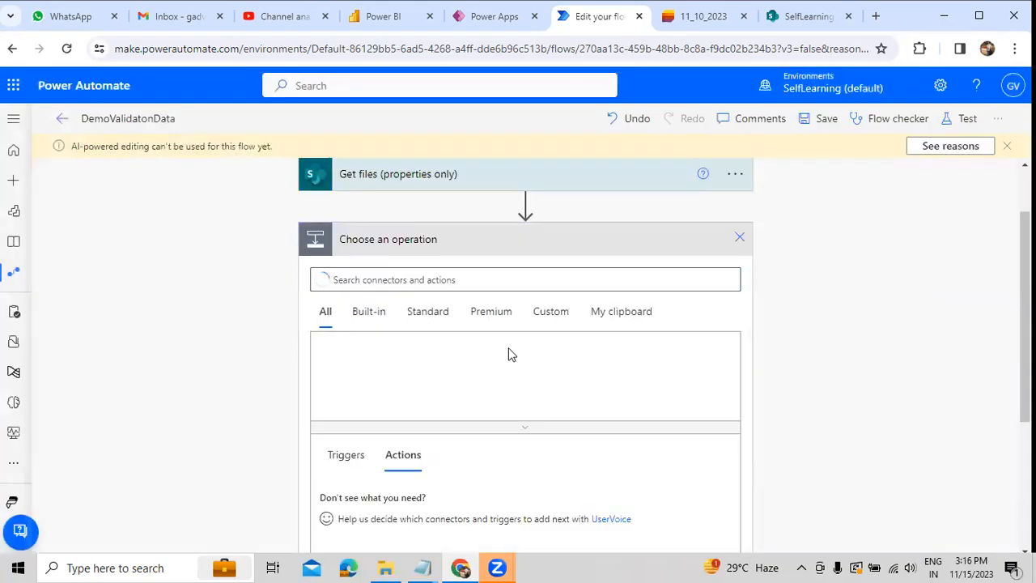
{"action": "left_click", "coordinate": [344, 365]}
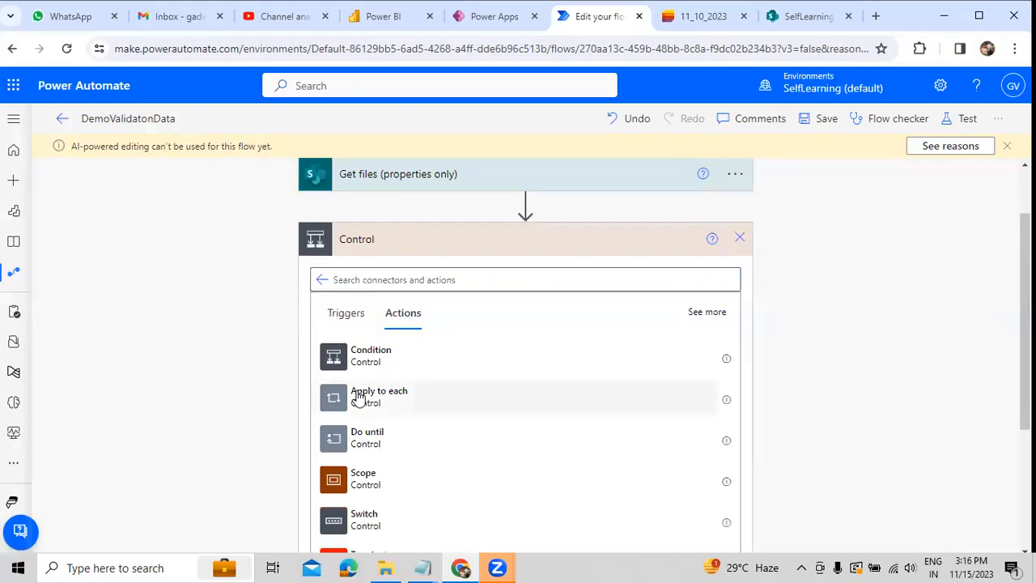
{"action": "left_click", "coordinate": [361, 397]}
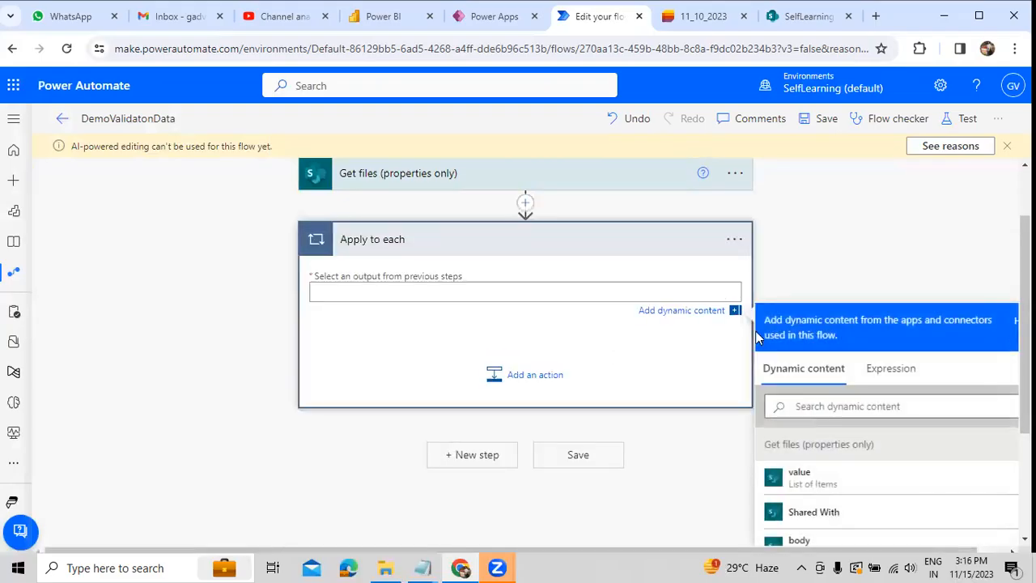
{"action": "left_click", "coordinate": [790, 477]}
{"action": "left_click", "coordinate": [786, 251]}
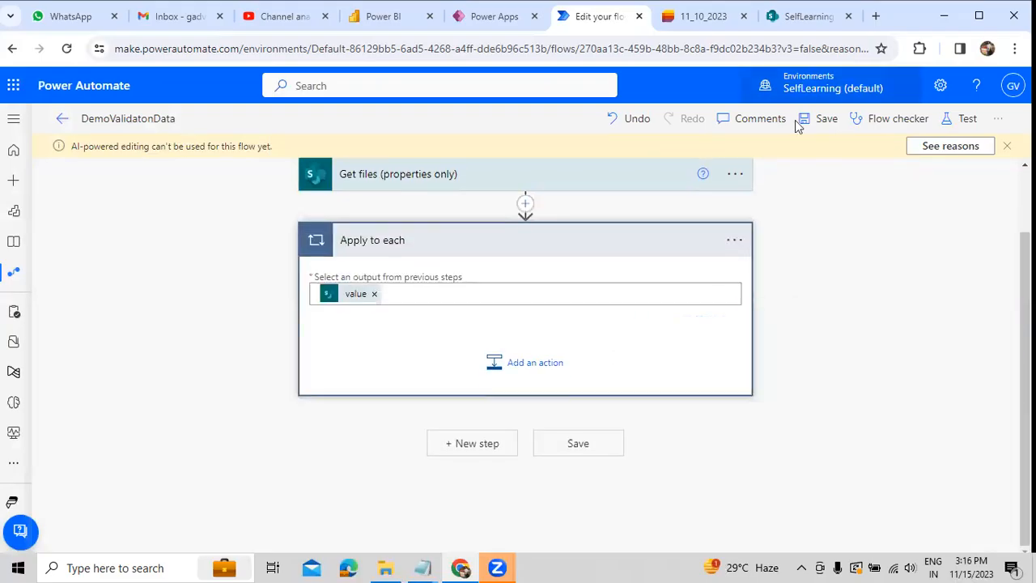
Step: Check the files in the SharePoint Power Automate folder and return to the flow to review the Get files action
{"action": "left_click", "coordinate": [797, 18]}
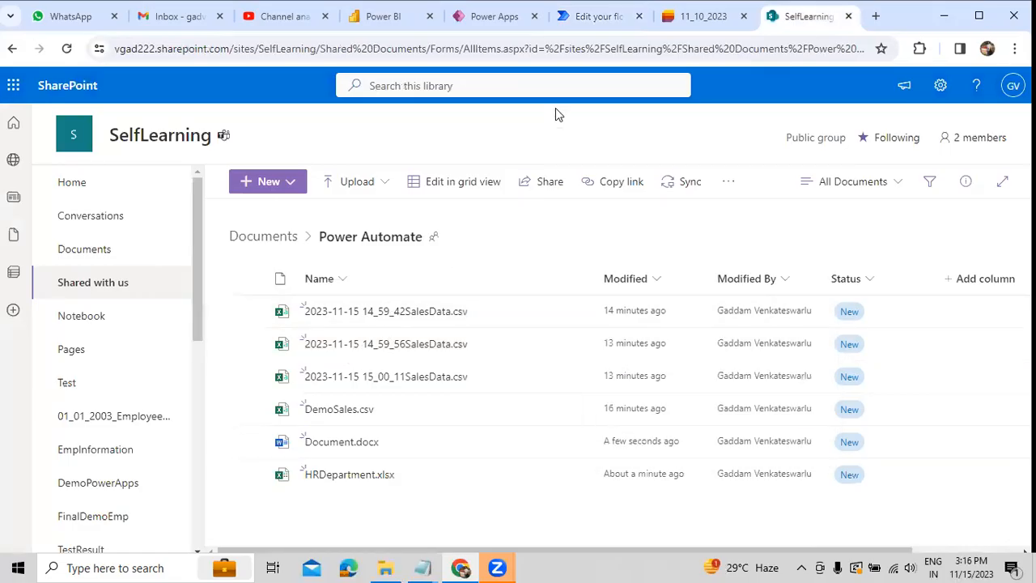
{"action": "left_click", "coordinate": [586, 18]}
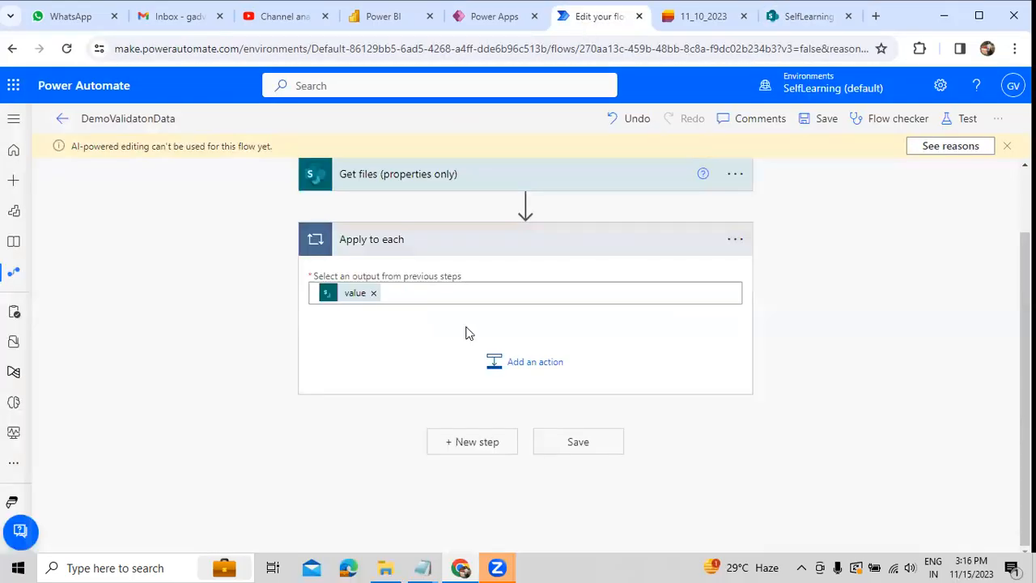
{"action": "left_click", "coordinate": [467, 190]}
{"action": "left_click", "coordinate": [466, 189]}
Step: Add a Data Operation Compose action inside the Apply to each loop
{"action": "left_click", "coordinate": [540, 367]}
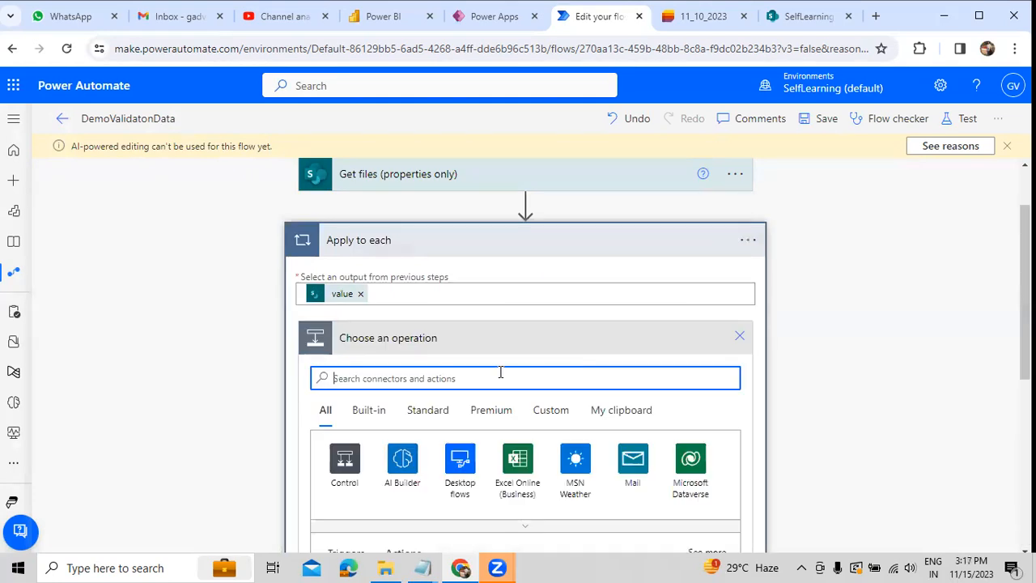
{"action": "type", "text": "Data Operation"}
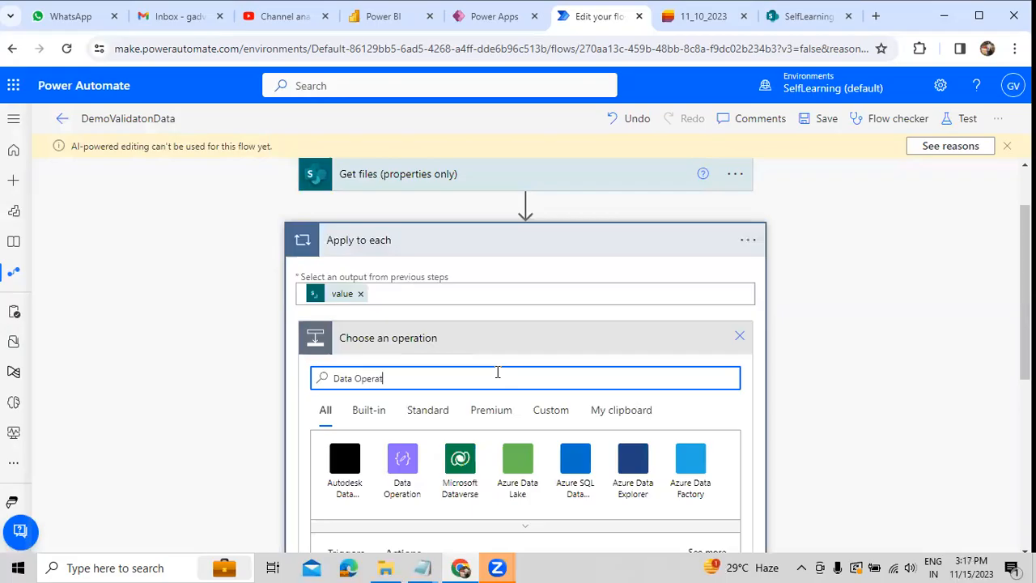
{"action": "left_click", "coordinate": [400, 469]}
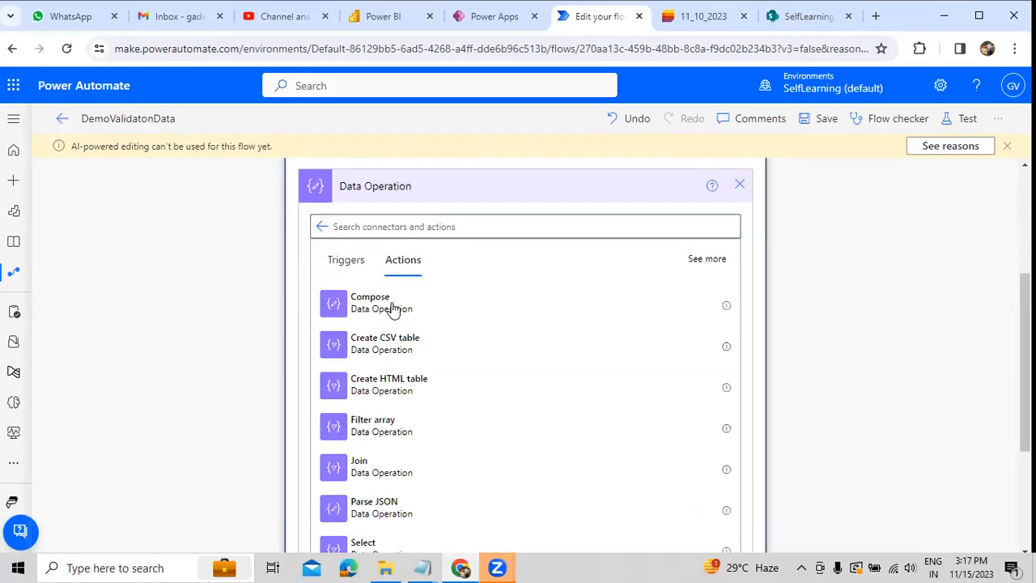
{"action": "left_click", "coordinate": [393, 311]}
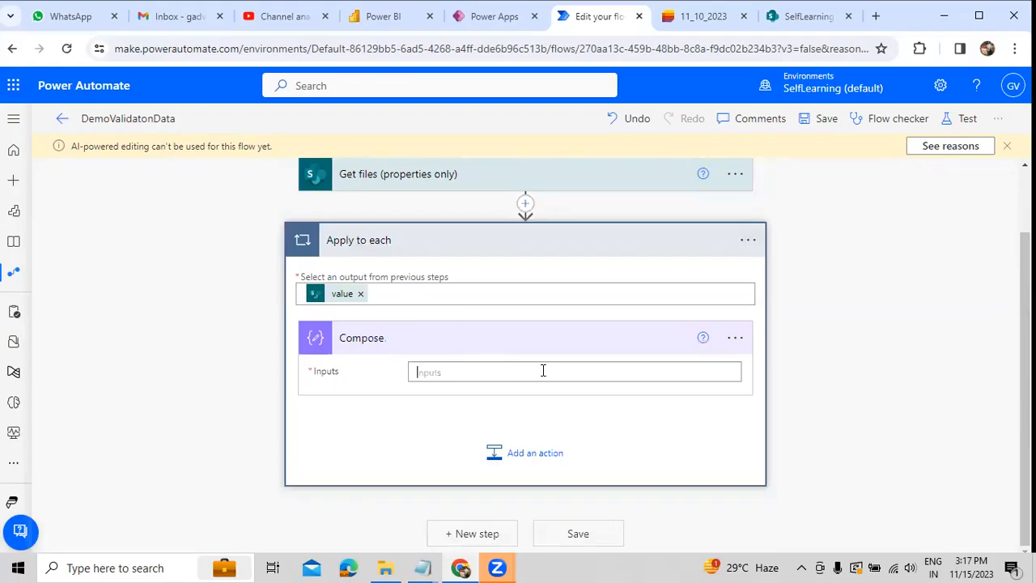
Step: Set the Compose input to the Identifier dynamic content from Get files
{"action": "left_click", "coordinate": [543, 371]}
{"action": "left_click", "coordinate": [826, 484]}
{"action": "type", "text": "ident"}
{"action": "scroll", "coordinate": [829, 486], "scroll_direction": "down", "scroll_amount": 2}
{"action": "left_click", "coordinate": [825, 478]}
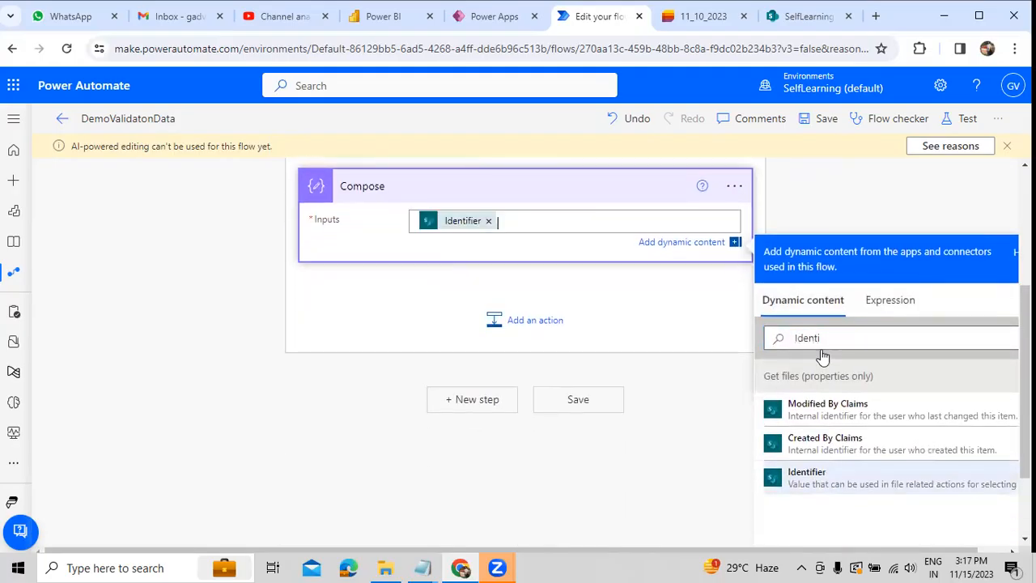
{"action": "left_click", "coordinate": [856, 191]}
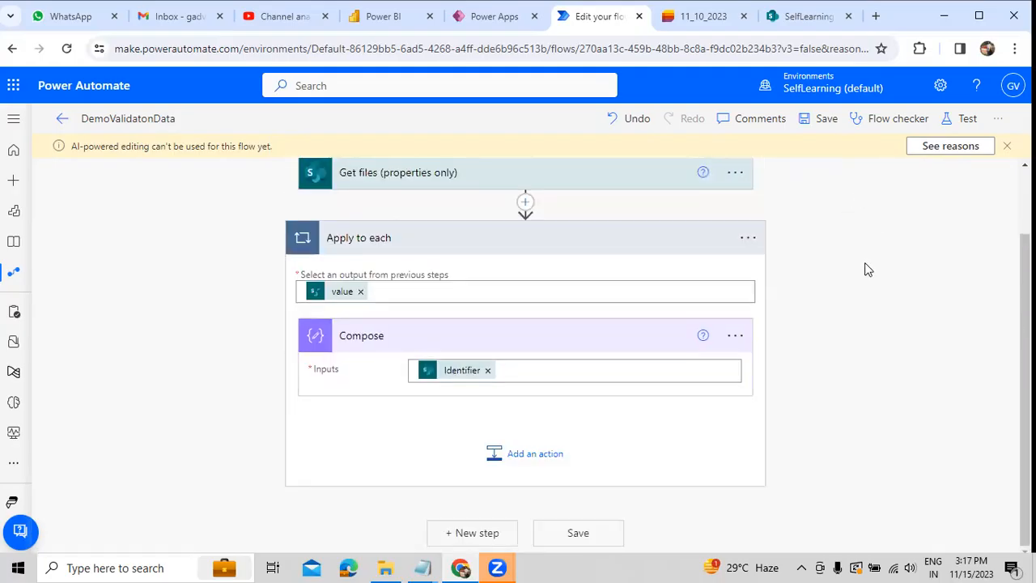
Step: Add a SharePoint Delete file action after Compose inside the loop, with the SelfLearning site as its site address
{"action": "left_click", "coordinate": [518, 458]}
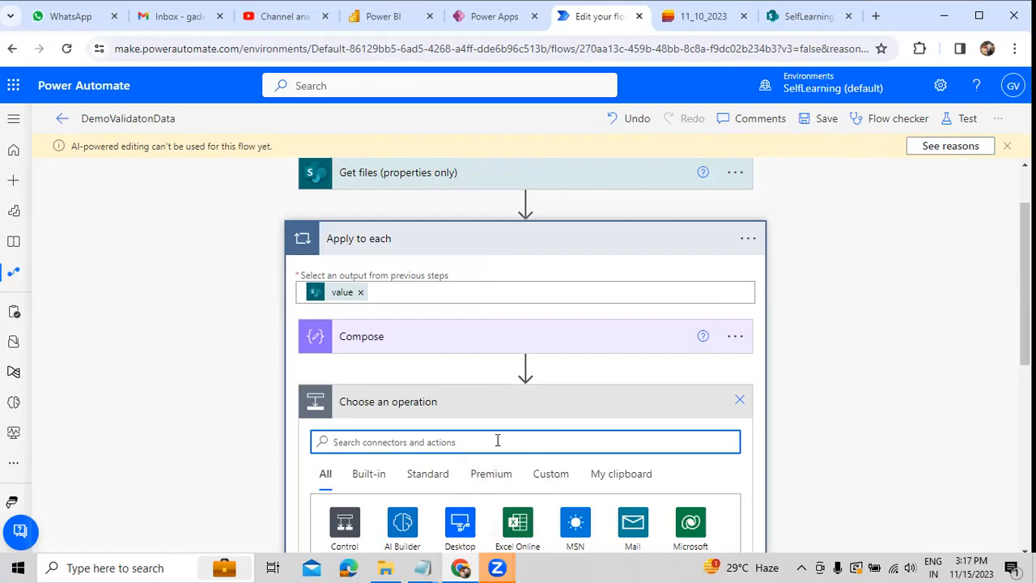
{"action": "type", "text": "s"}
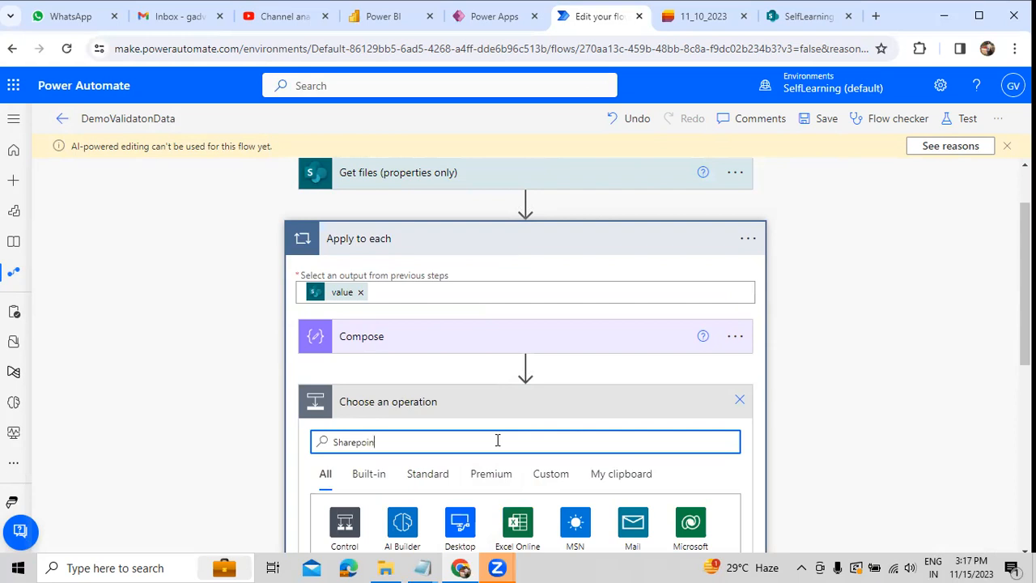
{"action": "scroll", "coordinate": [486, 467], "scroll_direction": "down", "scroll_amount": 2}
{"action": "left_click", "coordinate": [344, 376]}
{"action": "left_click", "coordinate": [489, 227]}
{"action": "scroll", "coordinate": [446, 397], "scroll_direction": "down", "scroll_amount": 1}
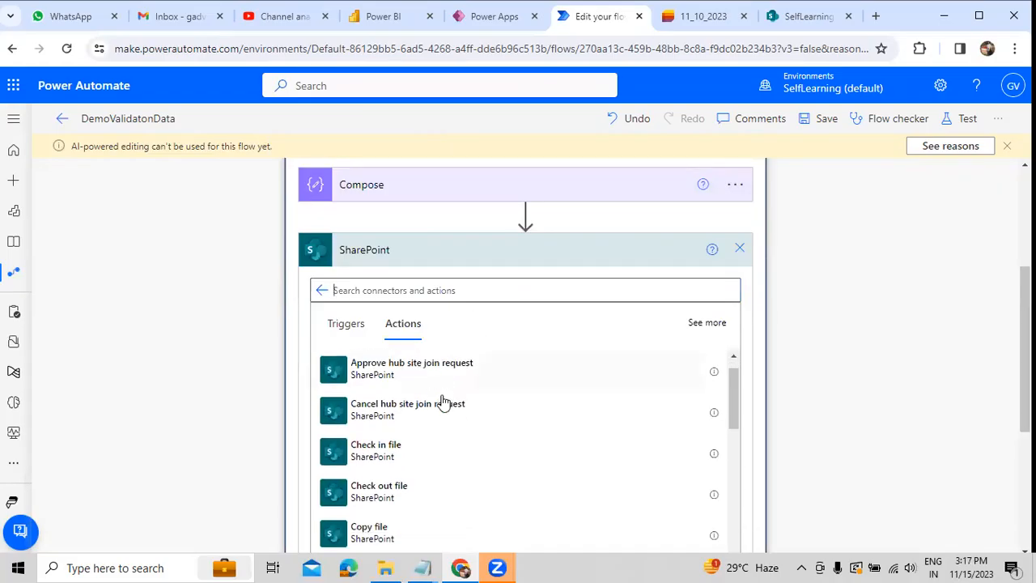
{"action": "scroll", "coordinate": [443, 402], "scroll_direction": "down", "scroll_amount": 3}
{"action": "type", "text": "Delete"}
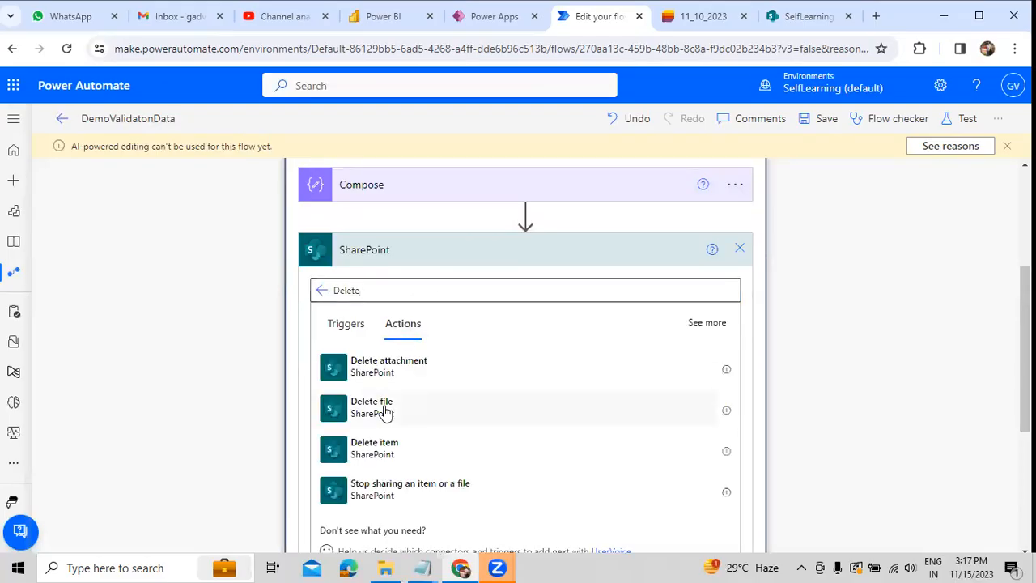
{"action": "left_click", "coordinate": [512, 400]}
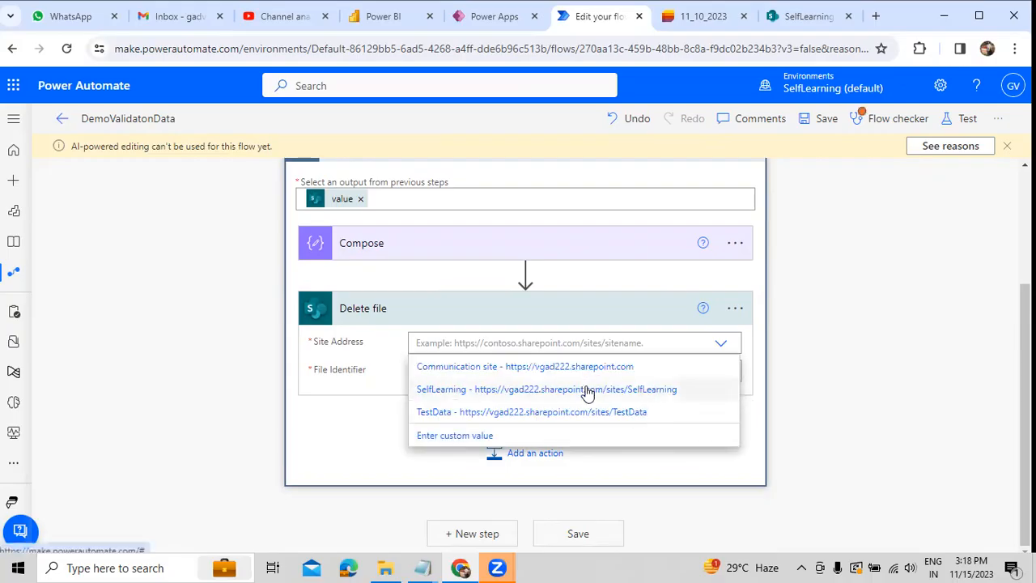
{"action": "left_click", "coordinate": [588, 390]}
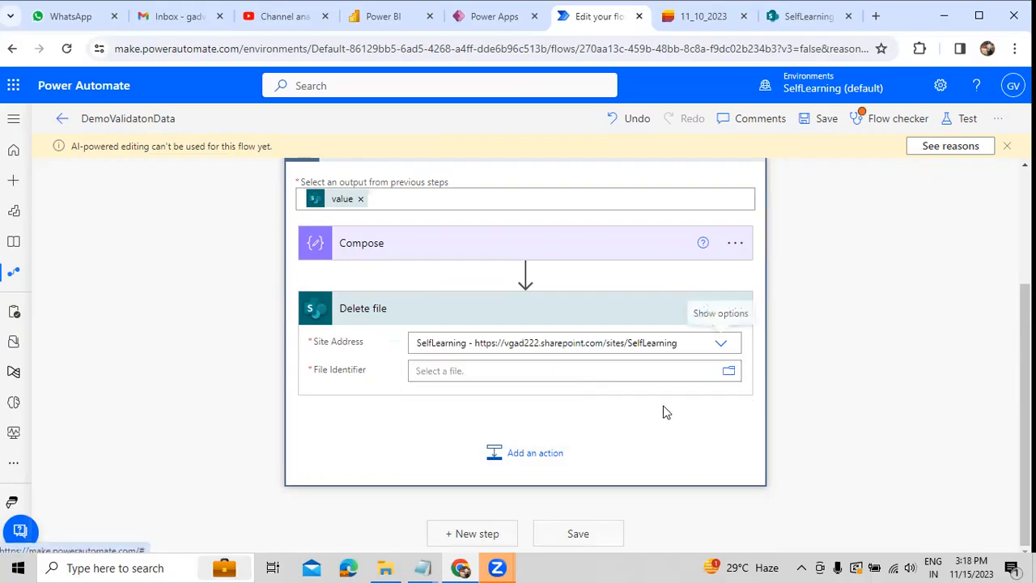
Step: Set the Delete file action's File Identifier to the Outputs dynamic content from Compose
{"action": "left_click", "coordinate": [716, 371]}
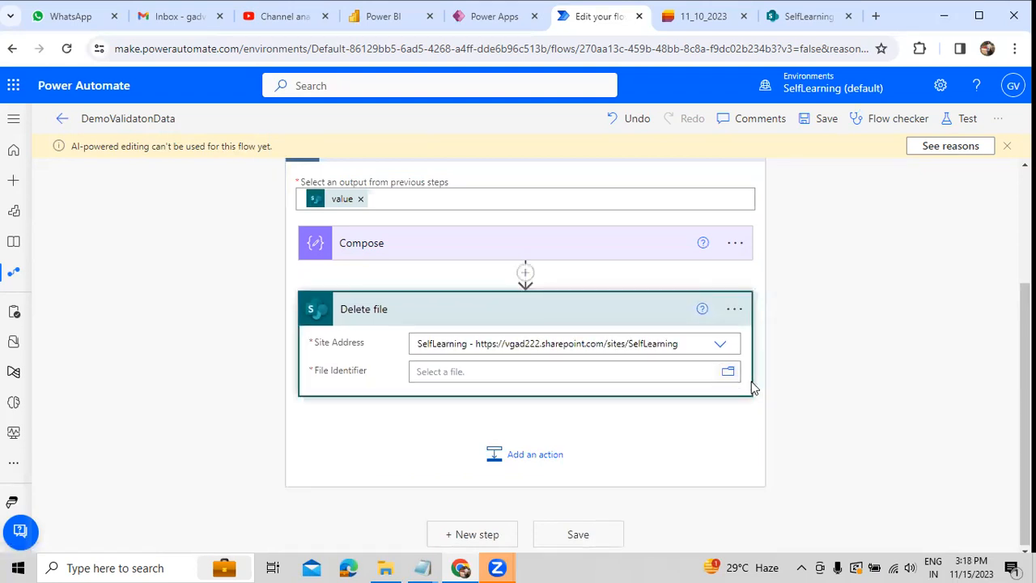
{"action": "left_click", "coordinate": [729, 372]}
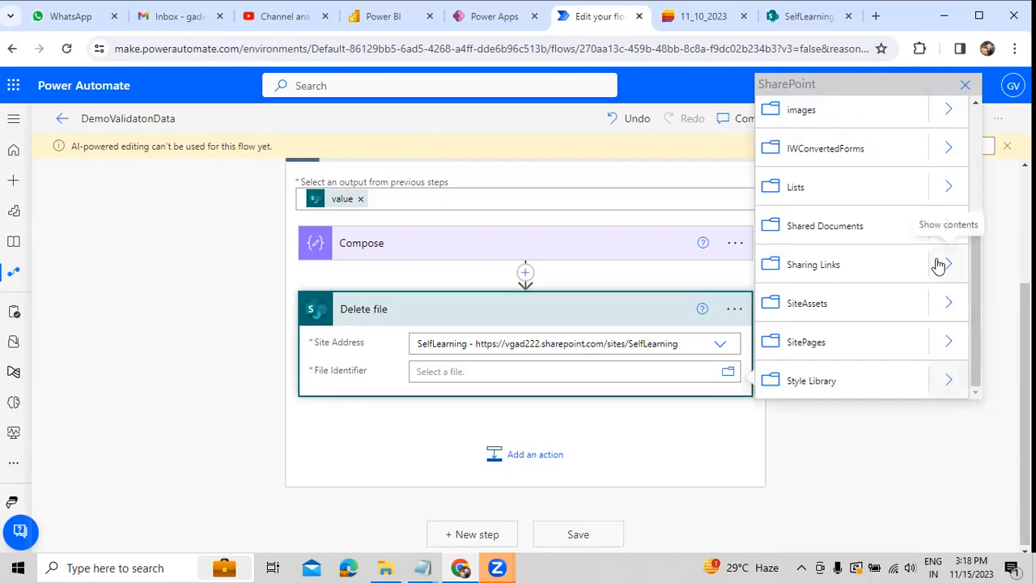
{"action": "left_click", "coordinate": [625, 372]}
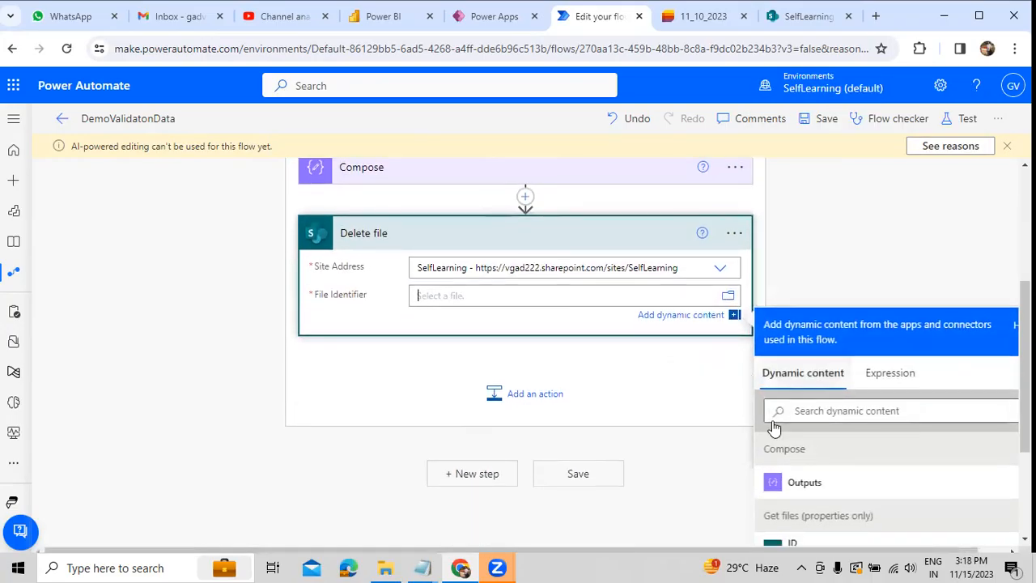
{"action": "left_click", "coordinate": [804, 484]}
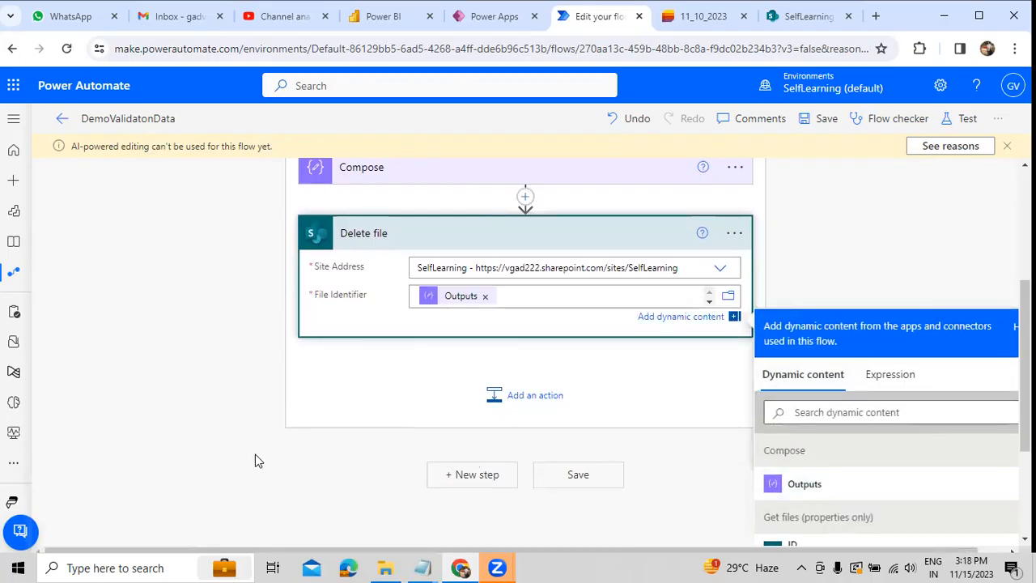
{"action": "left_click", "coordinate": [205, 417]}
{"action": "scroll", "coordinate": [205, 410], "scroll_direction": "up", "scroll_amount": 1}
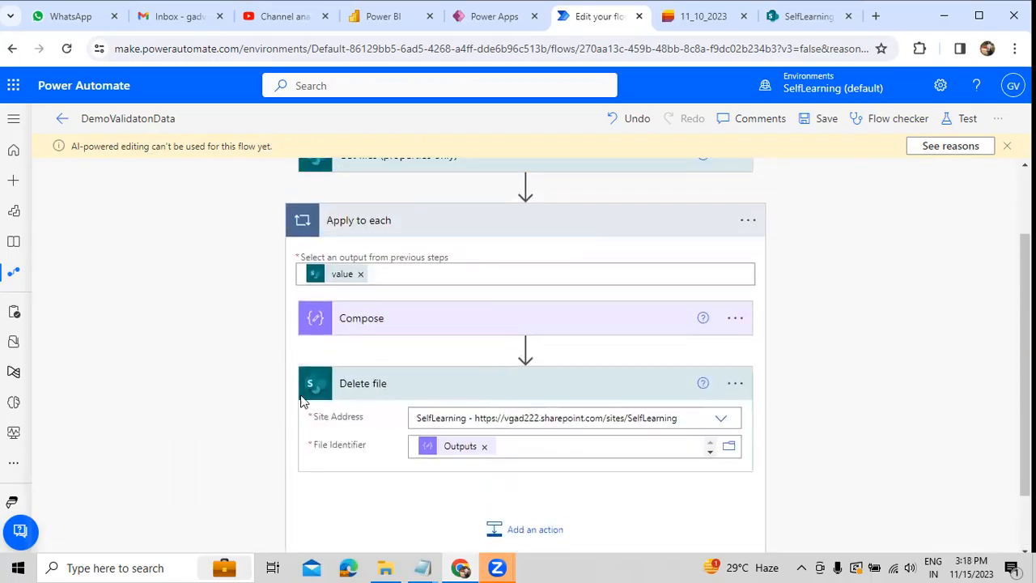
{"action": "left_click", "coordinate": [331, 317]}
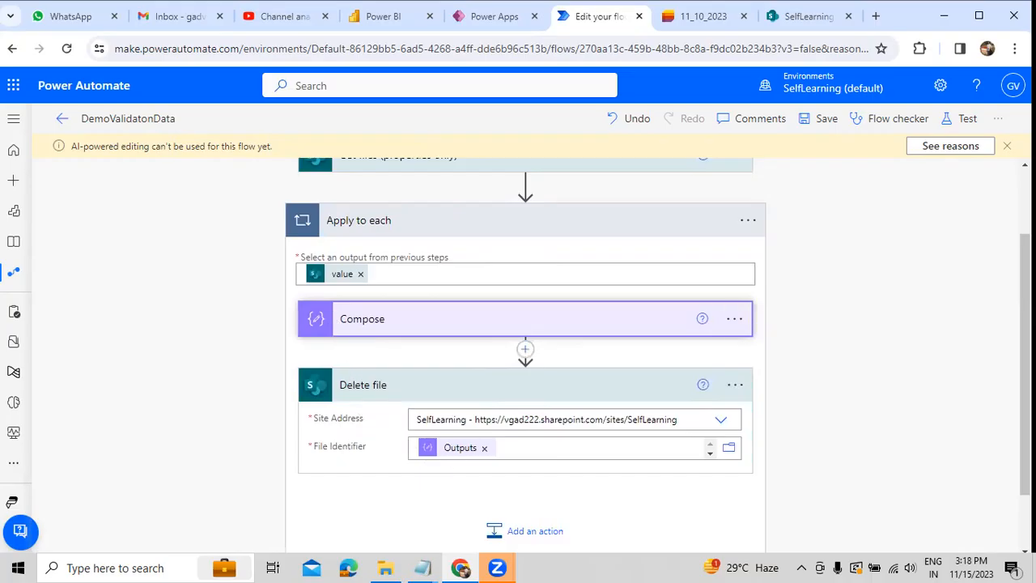
Step: Save the flow and run a manual test of it
{"action": "left_click", "coordinate": [1007, 147]}
{"action": "scroll", "coordinate": [954, 274], "scroll_direction": "up", "scroll_amount": 2}
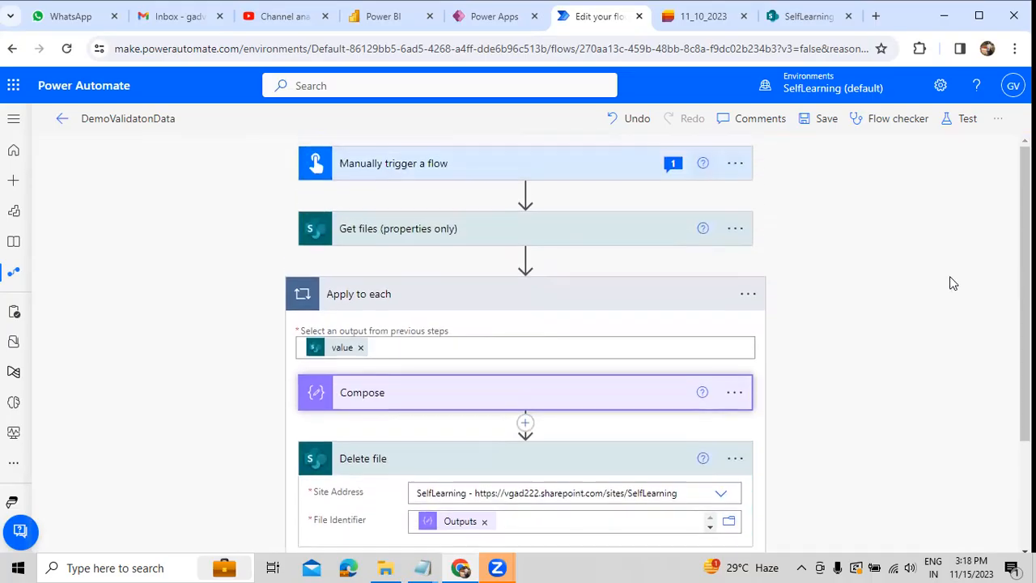
{"action": "left_click", "coordinate": [949, 123]}
{"action": "left_click", "coordinate": [828, 528]}
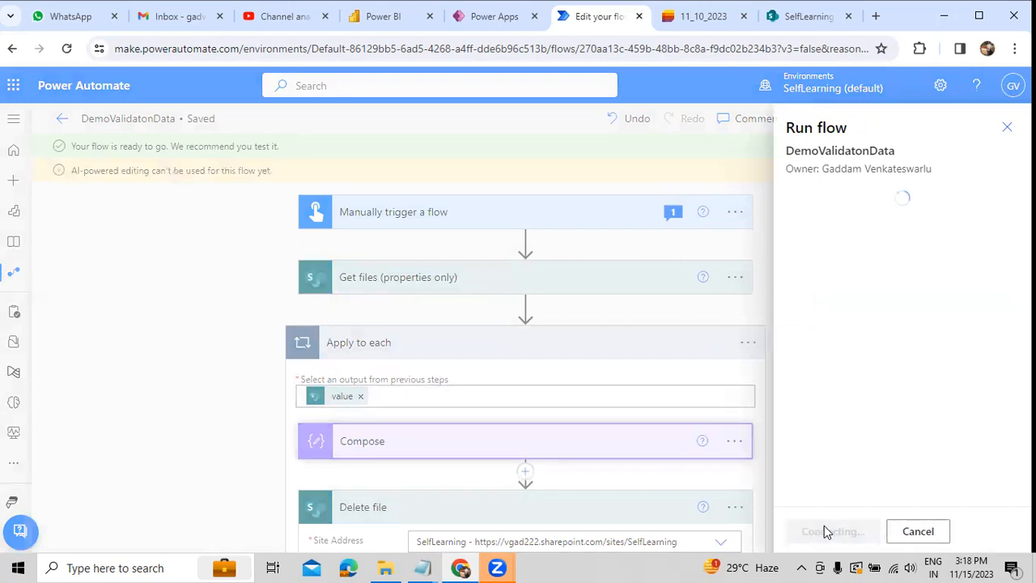
{"action": "left_click", "coordinate": [824, 531]}
{"action": "left_click", "coordinate": [824, 531]}
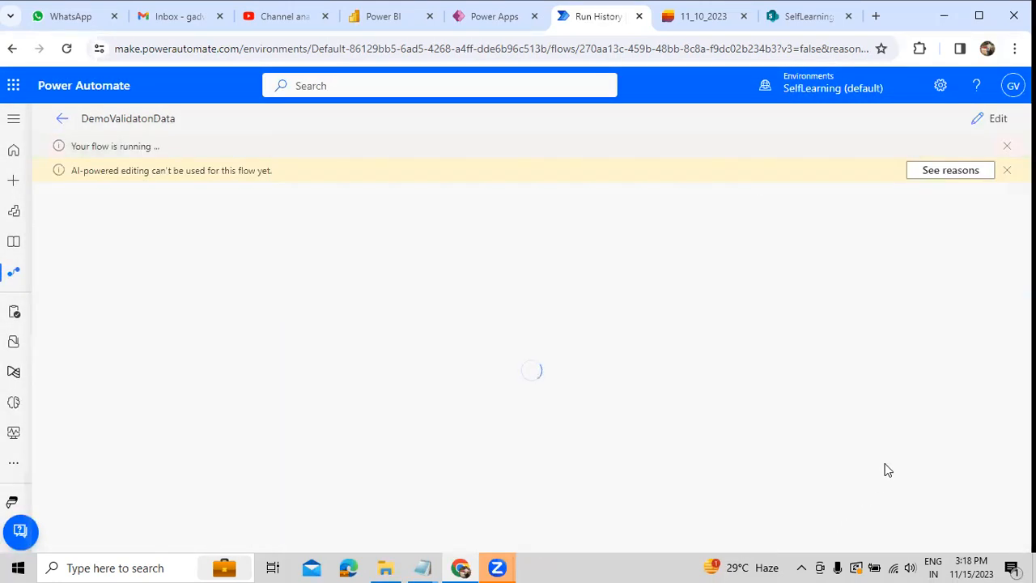
{"action": "left_click", "coordinate": [1009, 147]}
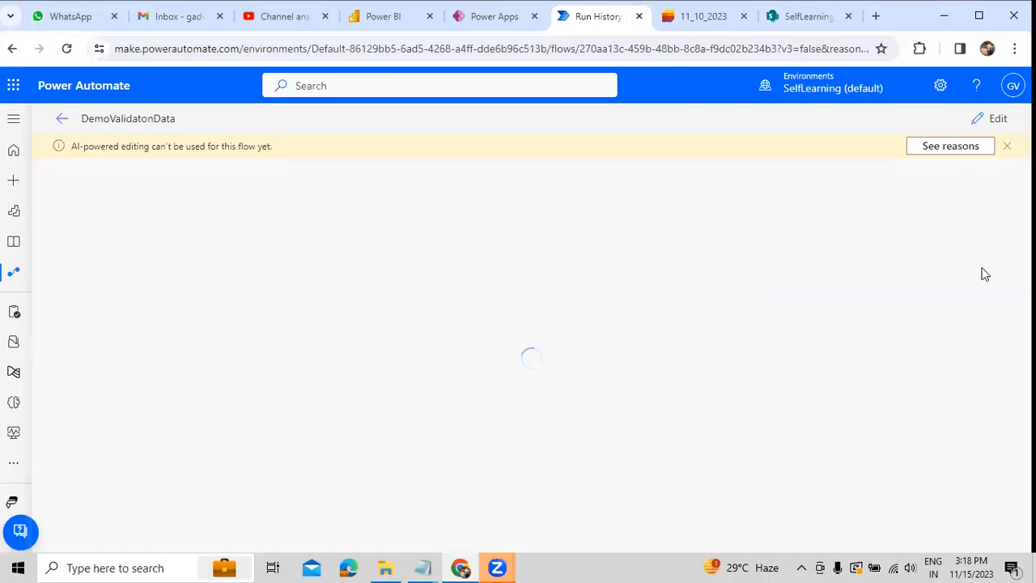
Step: Switch to the SharePoint Power Automate folder and refresh it to check which files remain
{"action": "left_click", "coordinate": [796, 26]}
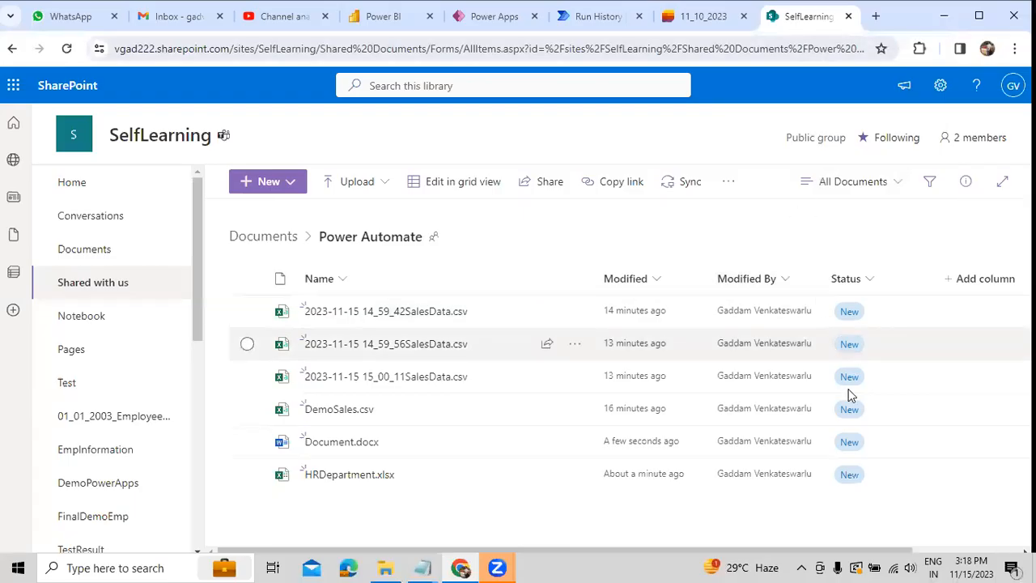
{"action": "left_click", "coordinate": [67, 49]}
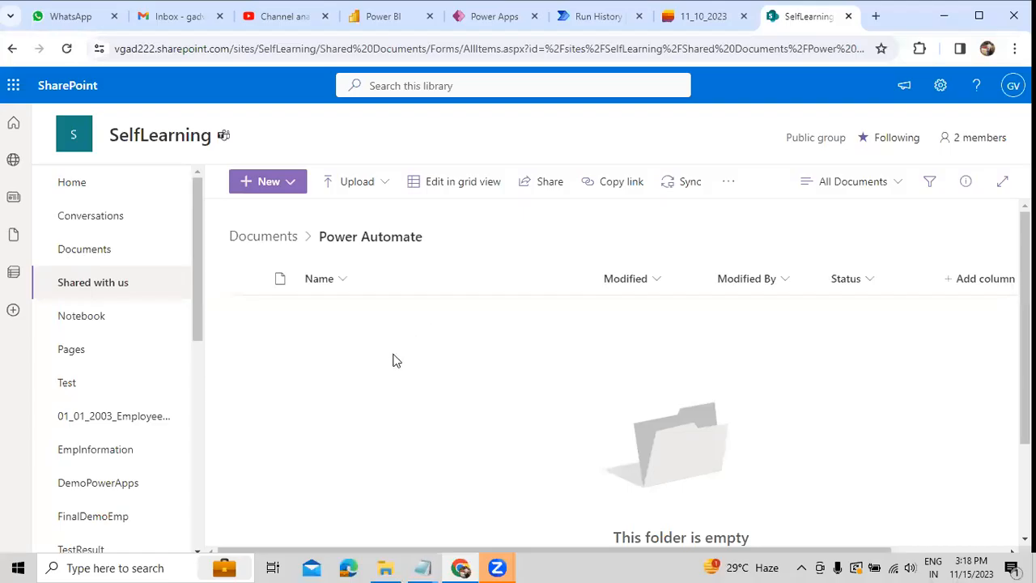
{"action": "scroll", "coordinate": [578, 374], "scroll_direction": "down", "scroll_amount": 3}
{"action": "scroll", "coordinate": [578, 374], "scroll_direction": "up", "scroll_amount": 3}
{"action": "scroll", "coordinate": [578, 374], "scroll_direction": "down", "scroll_amount": 3}
{"action": "scroll", "coordinate": [578, 374], "scroll_direction": "up", "scroll_amount": 2}
Step: Return to the flow run and examine the first Apply to each iteration's Compose inputs and outputs
{"action": "left_click", "coordinate": [576, 28]}
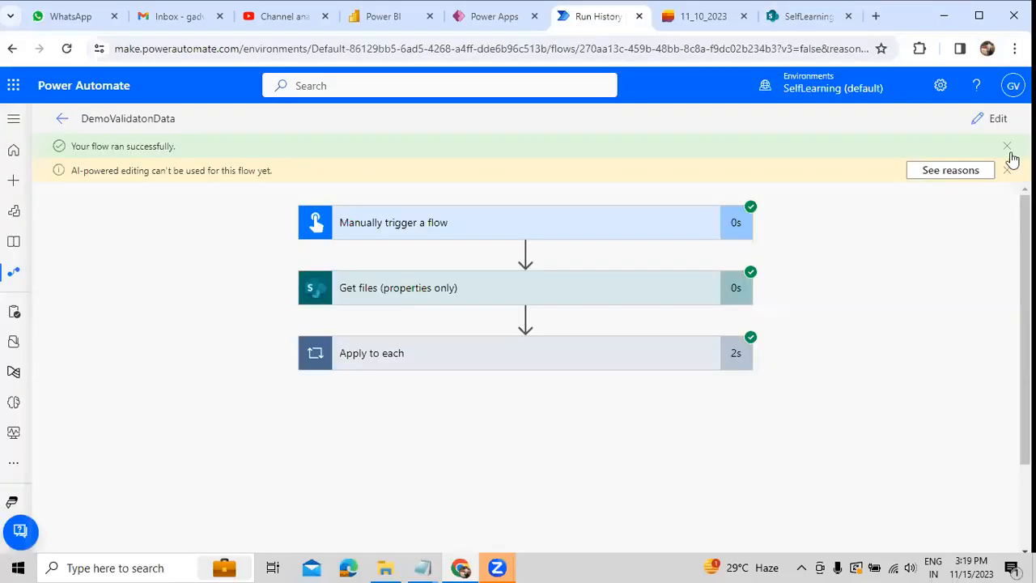
{"action": "left_click", "coordinate": [649, 359]}
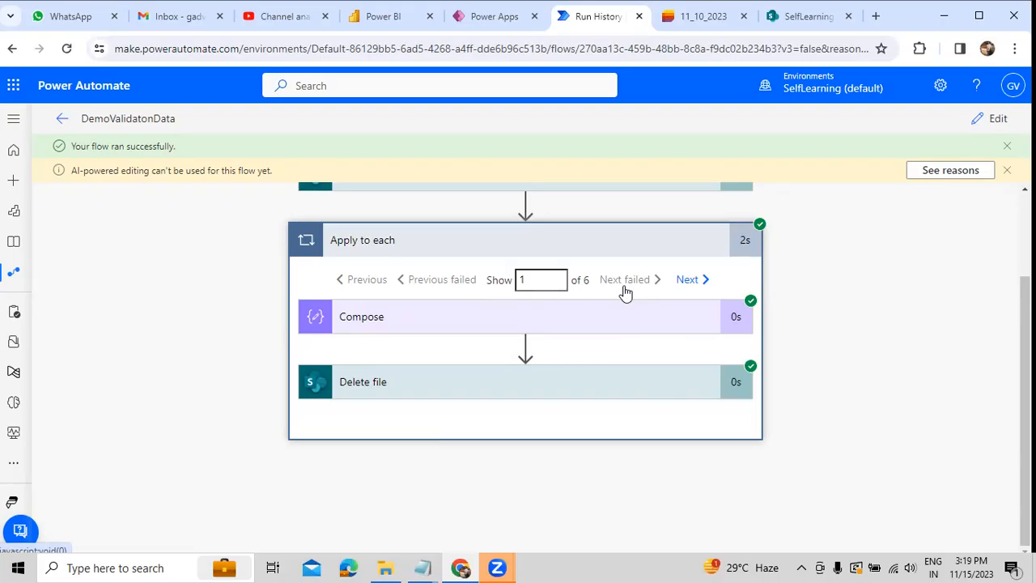
{"action": "double_click", "coordinate": [584, 281]}
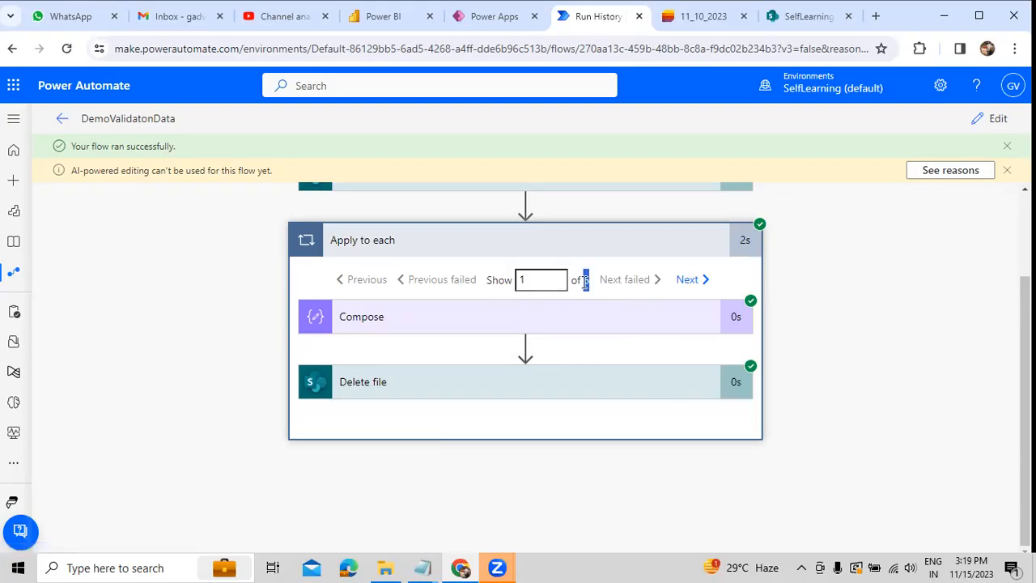
{"action": "left_click", "coordinate": [583, 320]}
{"action": "scroll", "coordinate": [576, 382], "scroll_direction": "down", "scroll_amount": 2}
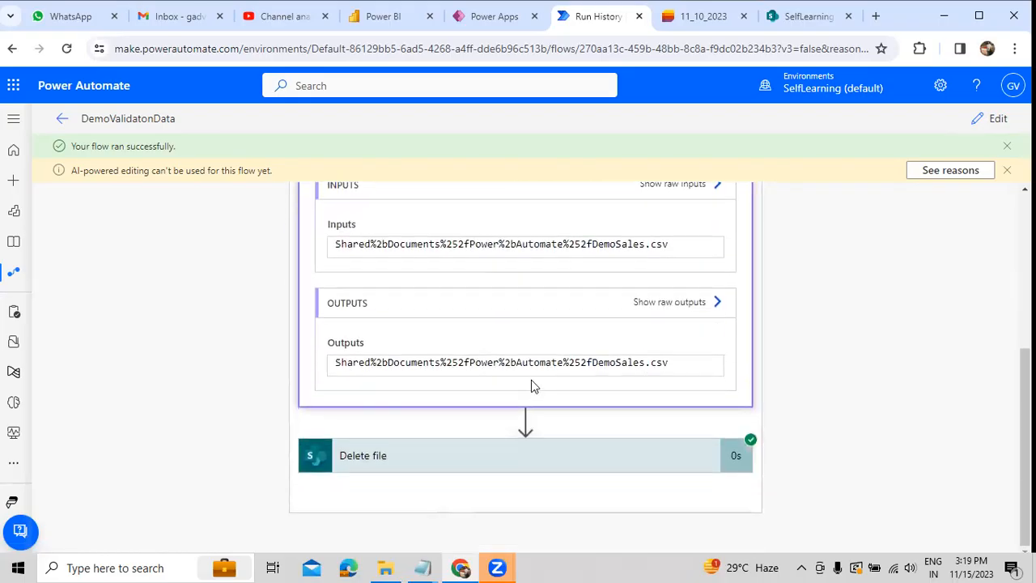
{"action": "left_click_drag", "start_coordinate": [585, 245], "coordinate": [651, 245]}
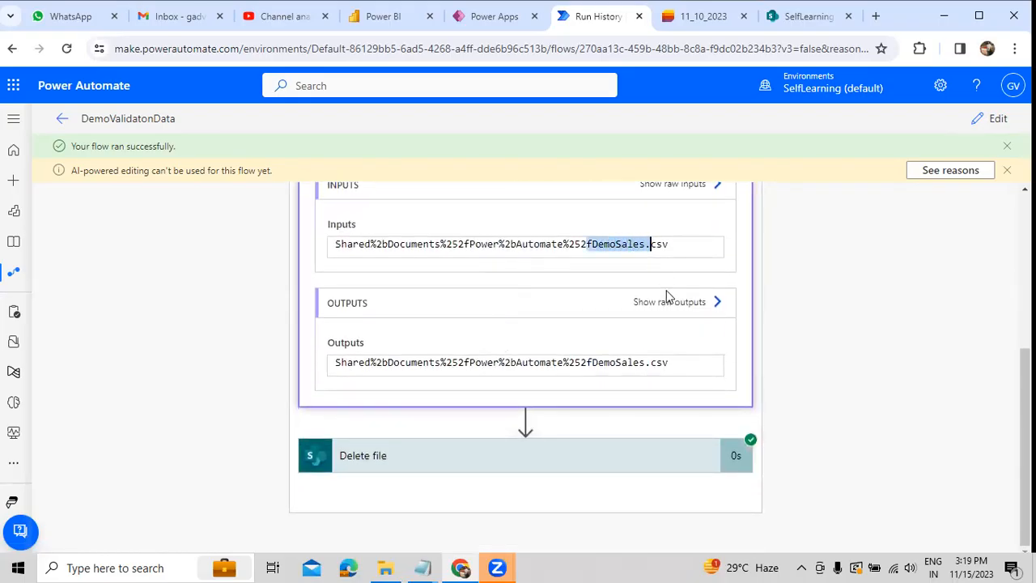
Step: Step through the second and third Apply to each iterations and examine the file identifiers in their Compose inputs
{"action": "scroll", "coordinate": [668, 308], "scroll_direction": "up", "scroll_amount": 3}
{"action": "left_click", "coordinate": [688, 332]}
{"action": "scroll", "coordinate": [675, 398], "scroll_direction": "down", "scroll_amount": 1}
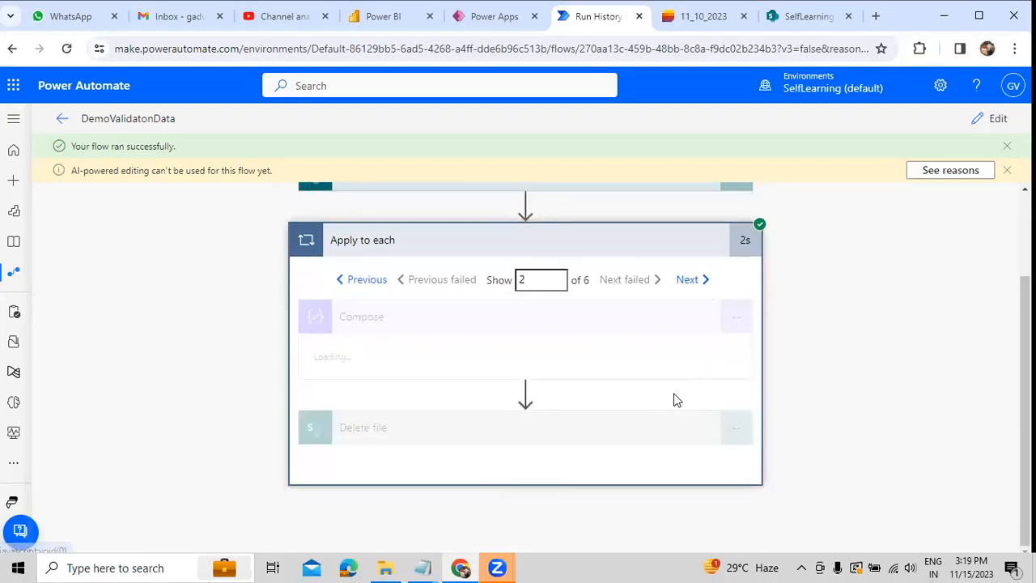
{"action": "left_click_drag", "start_coordinate": [619, 433], "coordinate": [694, 433]}
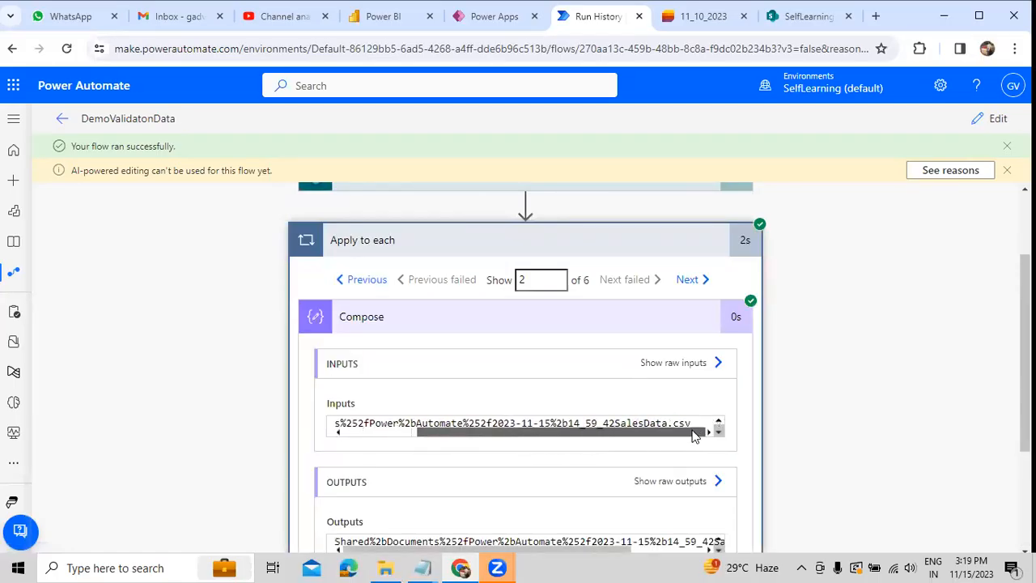
{"action": "left_click_drag", "start_coordinate": [510, 424], "coordinate": [694, 423]}
{"action": "left_click", "coordinate": [690, 281]}
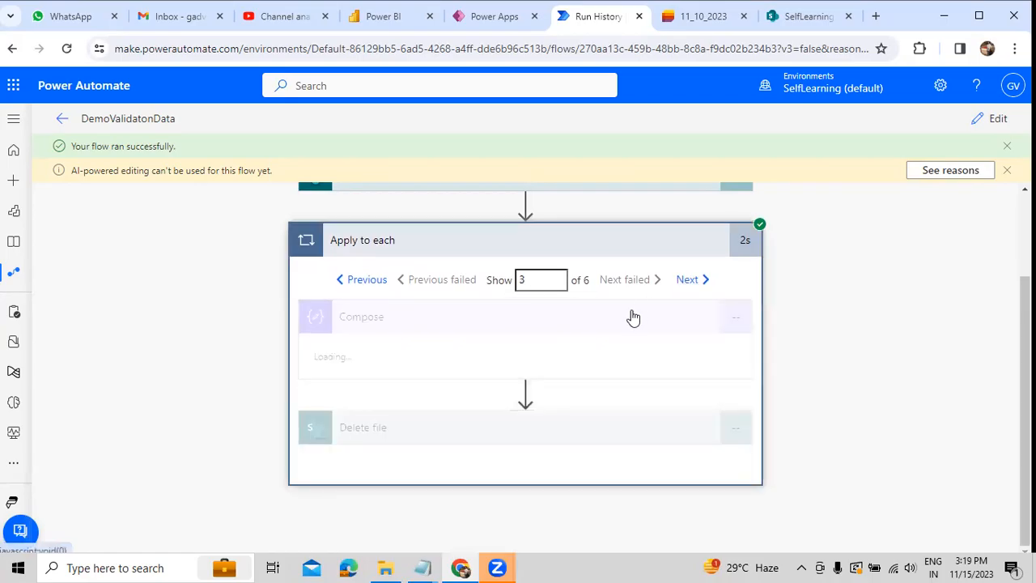
{"action": "left_click_drag", "start_coordinate": [575, 423], "coordinate": [733, 437]}
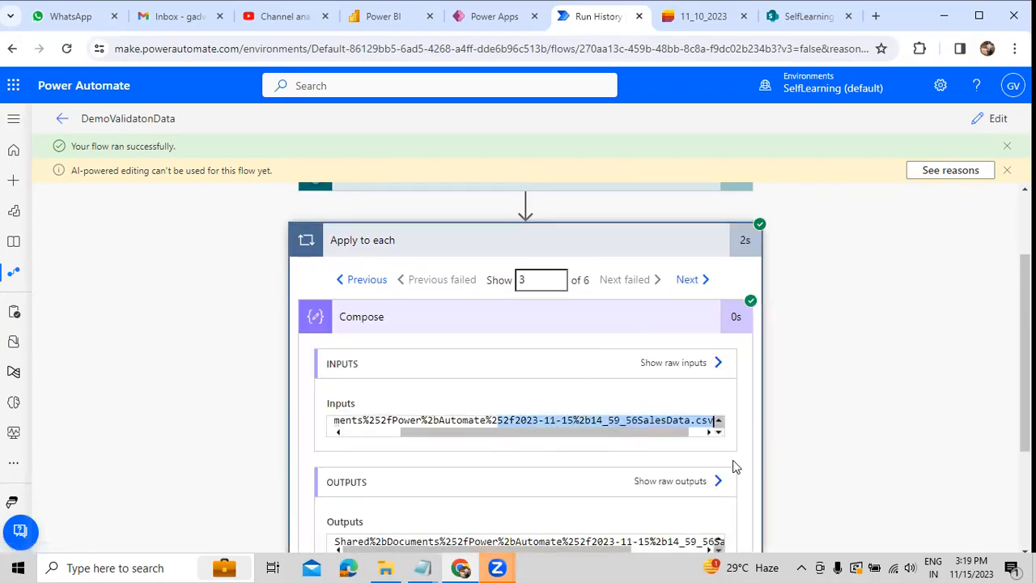
Step: Examine the Delete file action's run details for the third iteration
{"action": "scroll", "coordinate": [664, 465], "scroll_direction": "down", "scroll_amount": 2}
{"action": "left_click", "coordinate": [563, 458]}
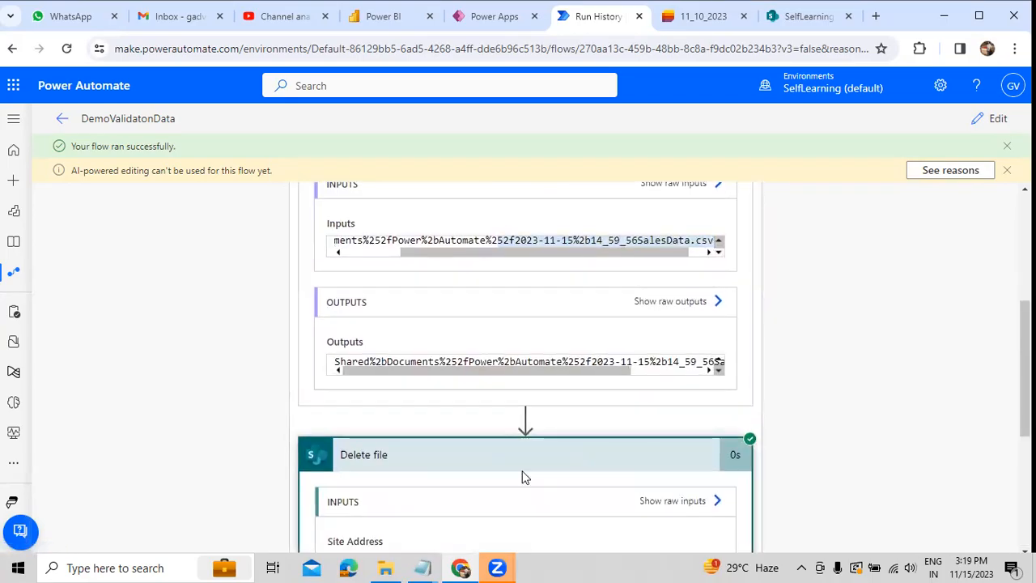
{"action": "scroll", "coordinate": [523, 477], "scroll_direction": "down", "scroll_amount": 3}
{"action": "scroll", "coordinate": [416, 448], "scroll_direction": "up", "scroll_amount": 8}
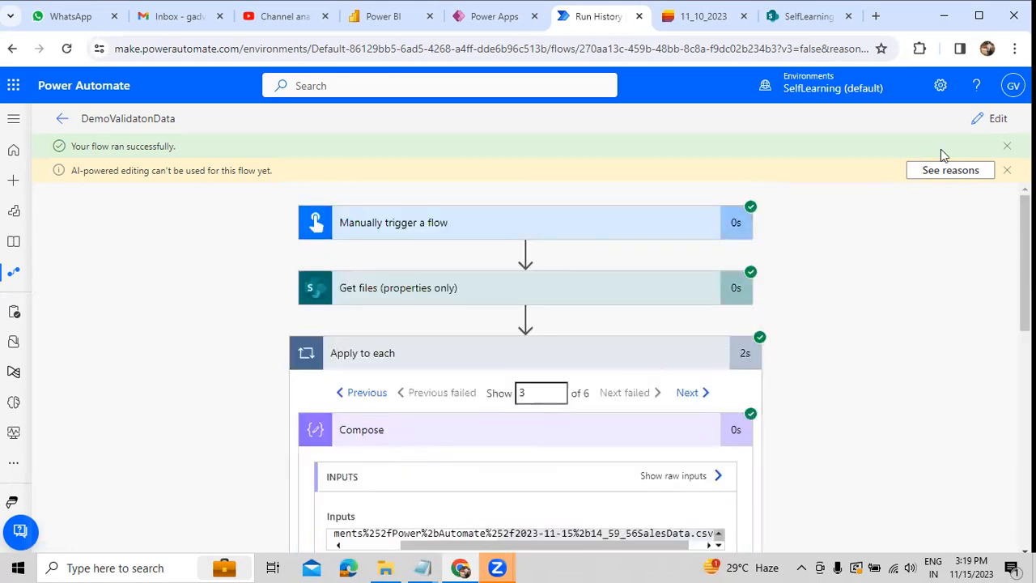
Step: Reopen the flow for editing and expand the Compose action inside the loop
{"action": "left_click", "coordinate": [987, 122]}
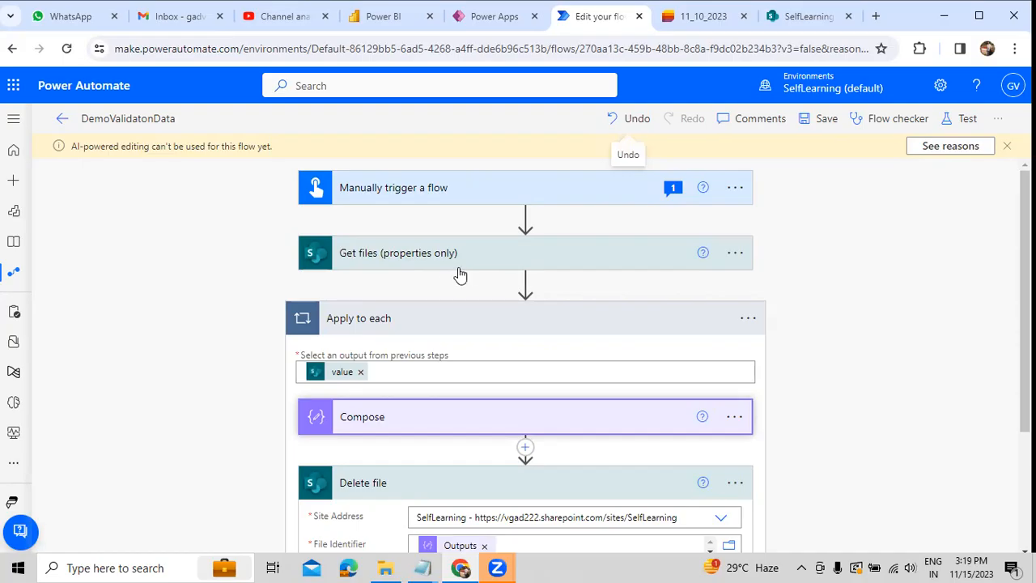
{"action": "scroll", "coordinate": [460, 276], "scroll_direction": "down", "scroll_amount": 2}
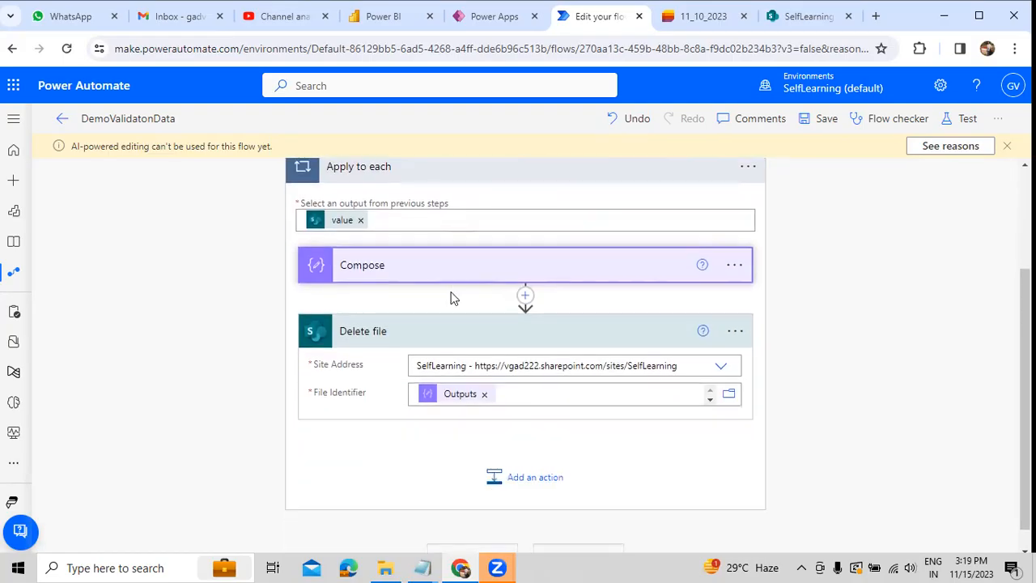
{"action": "left_click", "coordinate": [397, 282]}
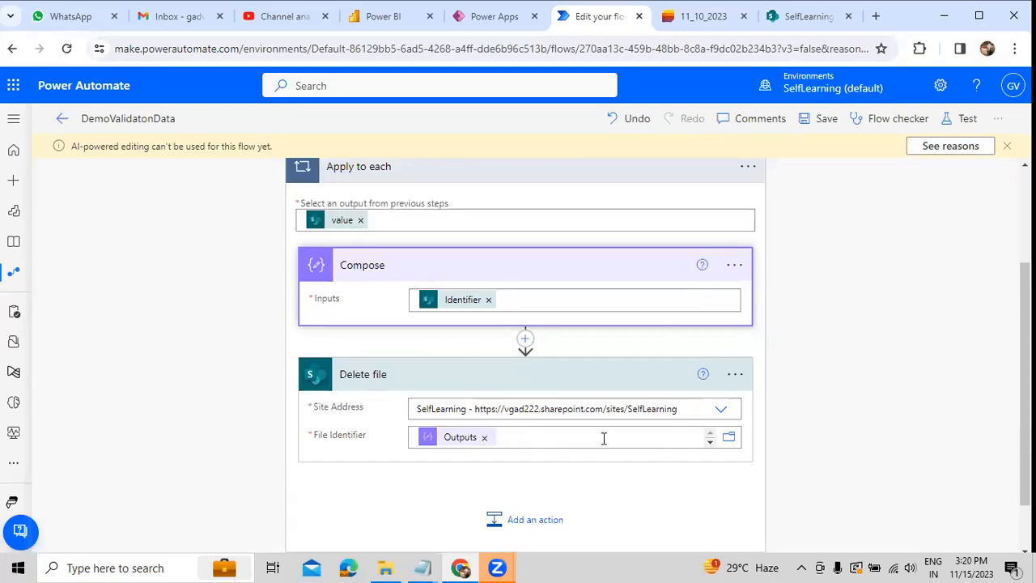
Step: Replace the Delete file action's File Identifier with the Identifier dynamic content from Get files, and collapse Compose
{"action": "left_click", "coordinate": [485, 438]}
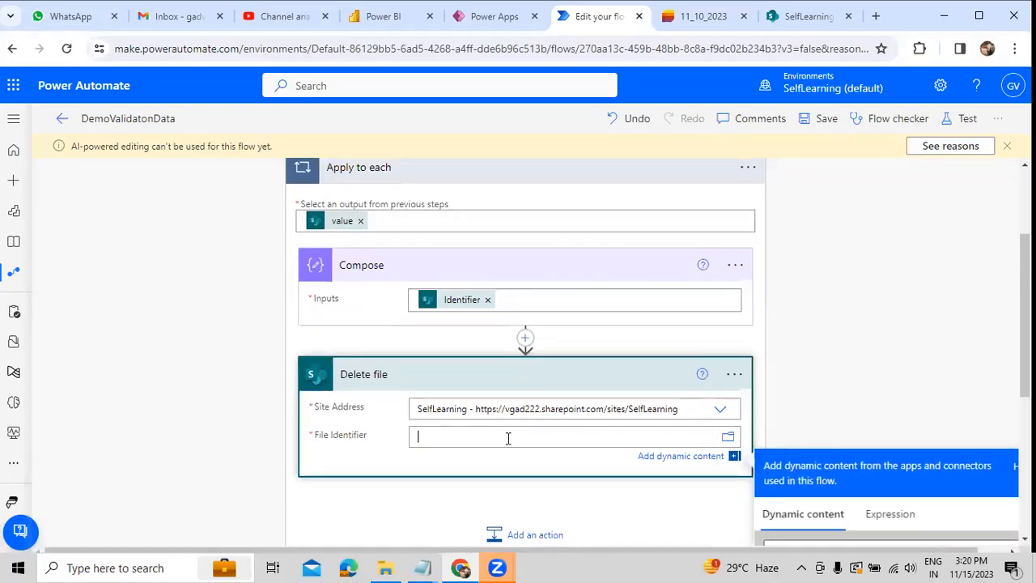
{"action": "scroll", "coordinate": [694, 464], "scroll_direction": "down", "scroll_amount": 1}
{"action": "scroll", "coordinate": [753, 445], "scroll_direction": "down", "scroll_amount": 2}
{"action": "left_click", "coordinate": [816, 411]}
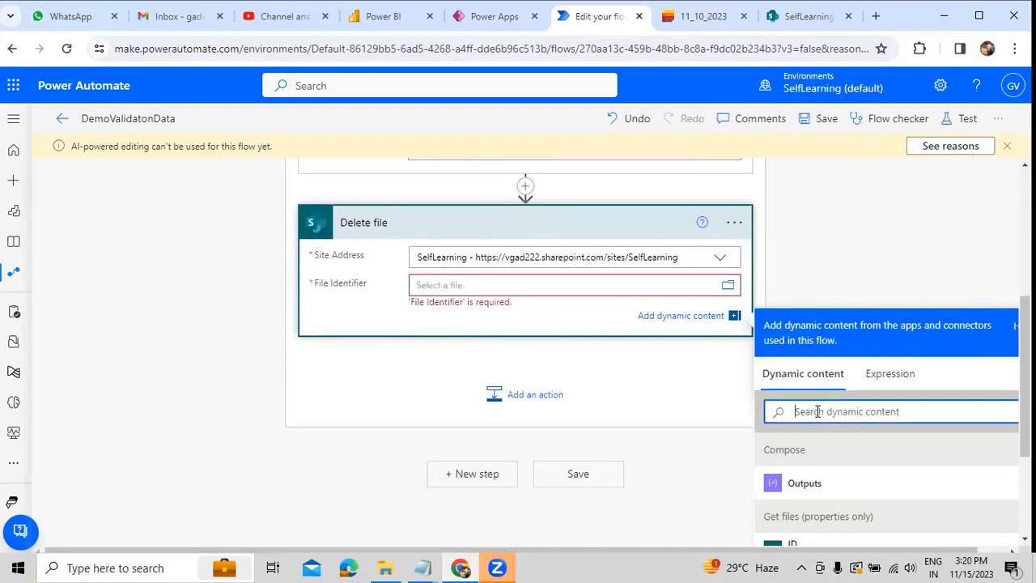
{"action": "type", "text": "Ide"}
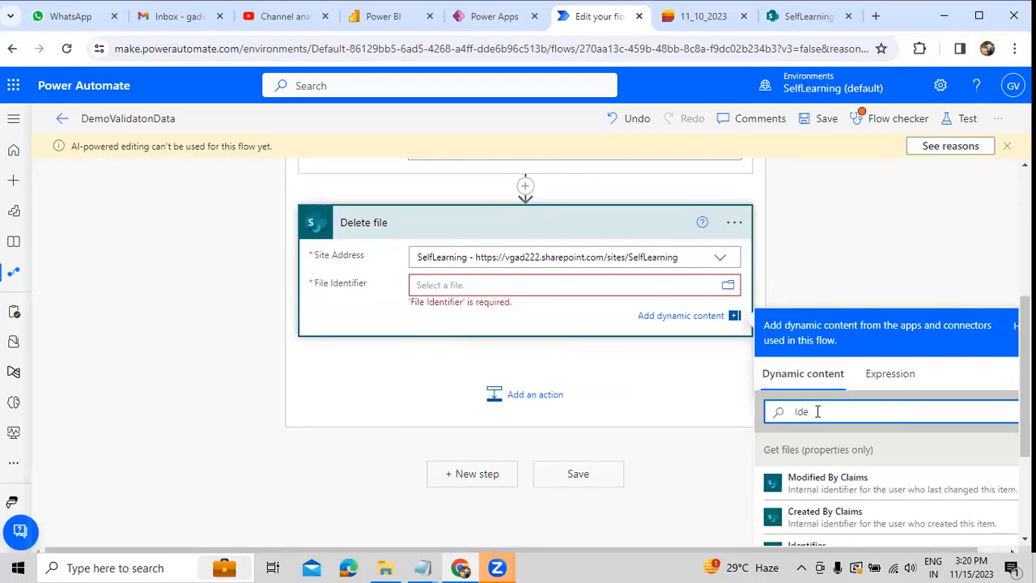
{"action": "type", "text": "nti"}
{"action": "scroll", "coordinate": [809, 534], "scroll_direction": "down", "scroll_amount": 1}
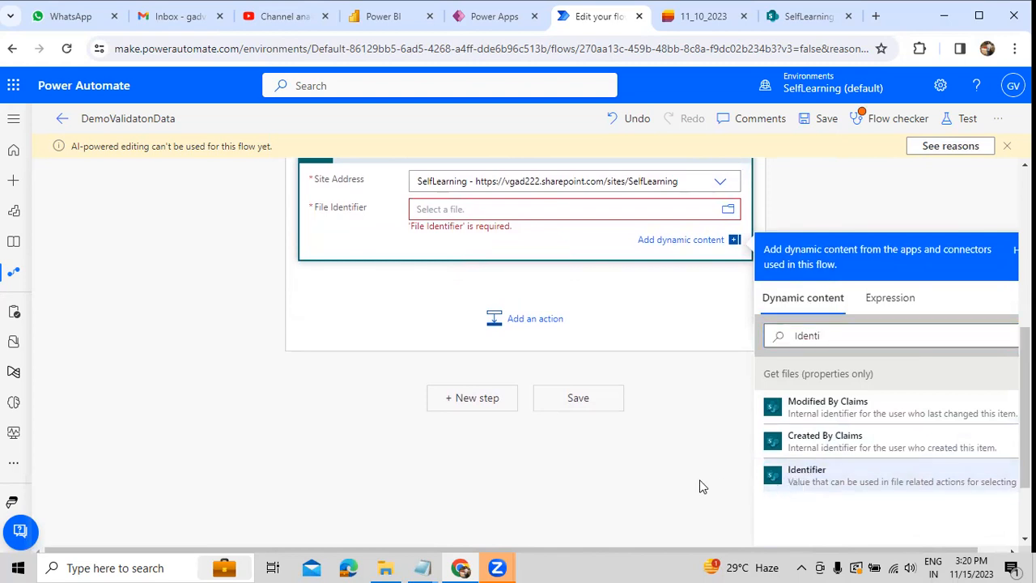
{"action": "left_click", "coordinate": [800, 478]}
{"action": "scroll", "coordinate": [599, 466], "scroll_direction": "up", "scroll_amount": 3}
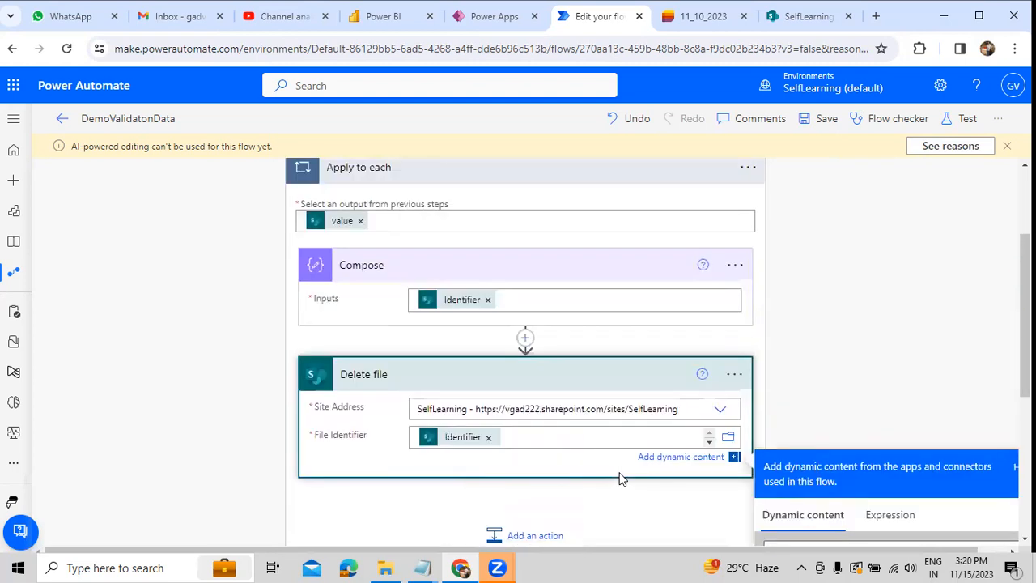
{"action": "left_click", "coordinate": [485, 267]}
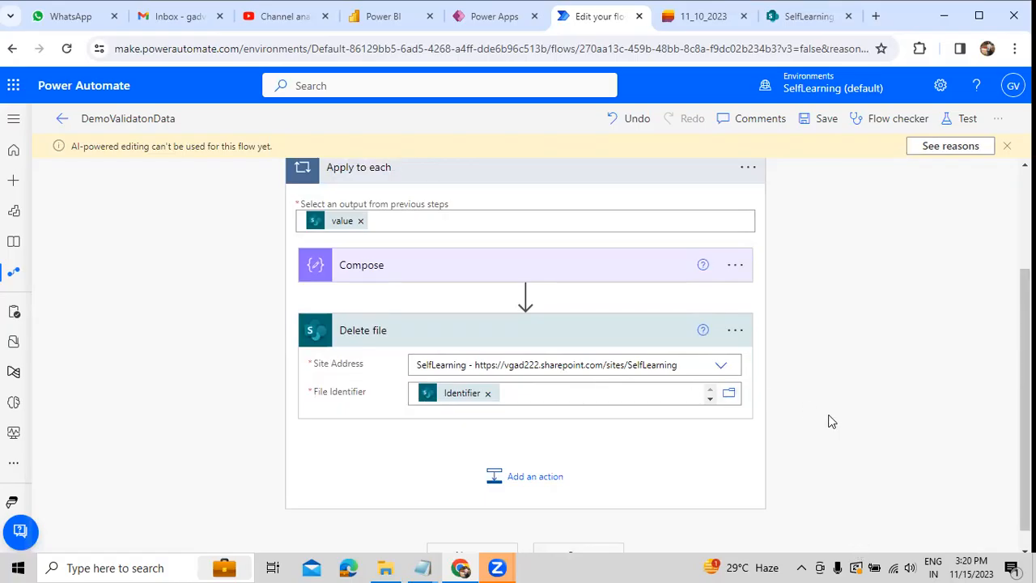
Step: Switch to the untitled Notepad note, review its list of covered topics, and return to the flow
{"action": "scroll", "coordinate": [831, 420], "scroll_direction": "up", "scroll_amount": 2}
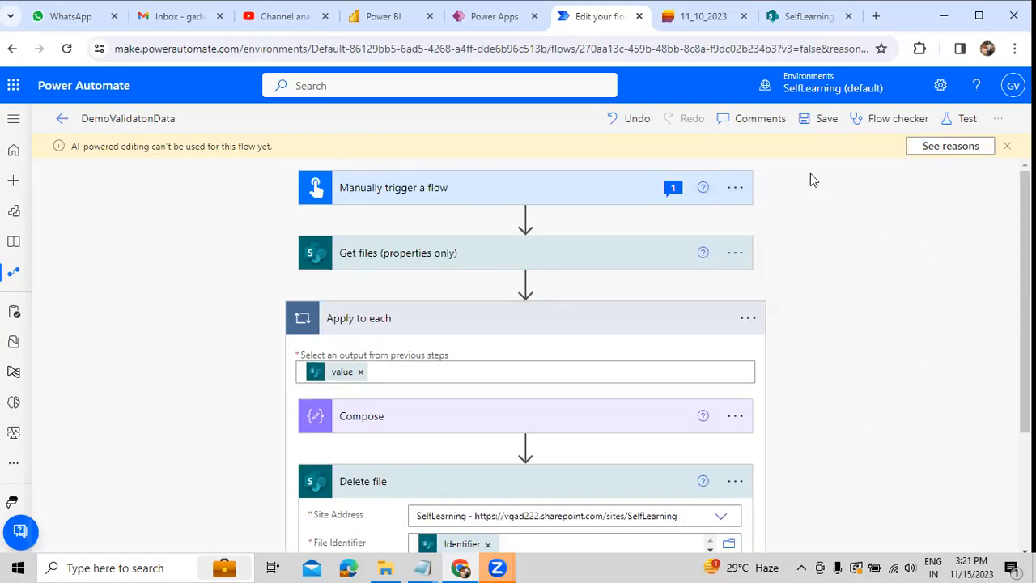
{"action": "mouse_move", "coordinate": [426, 565]}
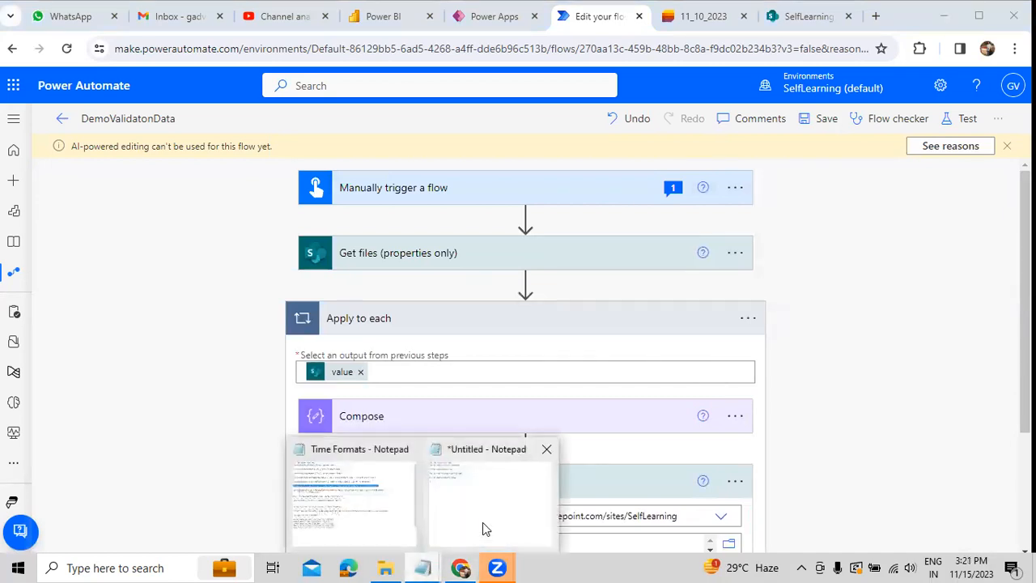
{"action": "left_click", "coordinate": [483, 525]}
{"action": "left_click_drag", "start_coordinate": [345, 243], "coordinate": [162, 167]}
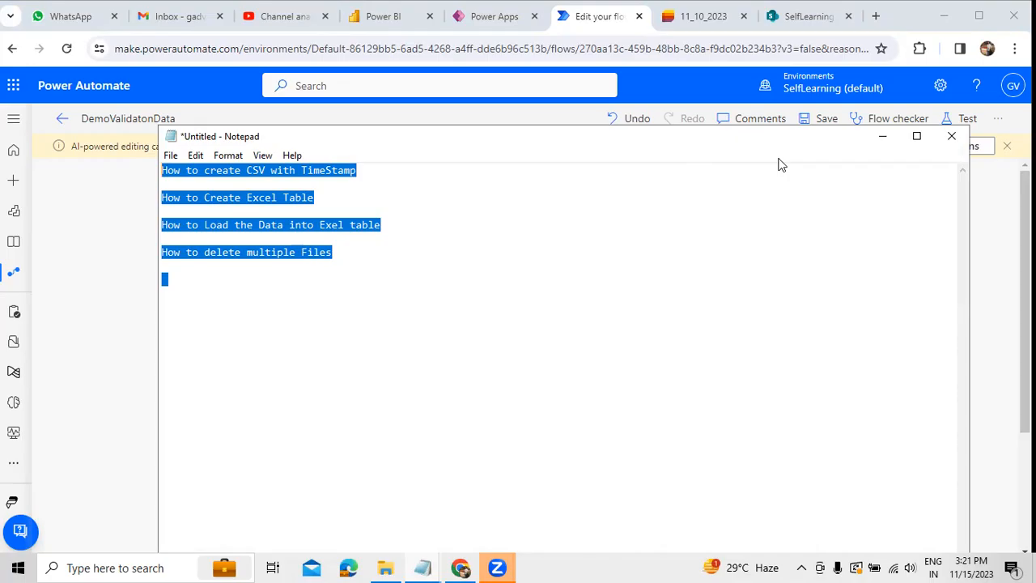
{"action": "left_click", "coordinate": [883, 136]}
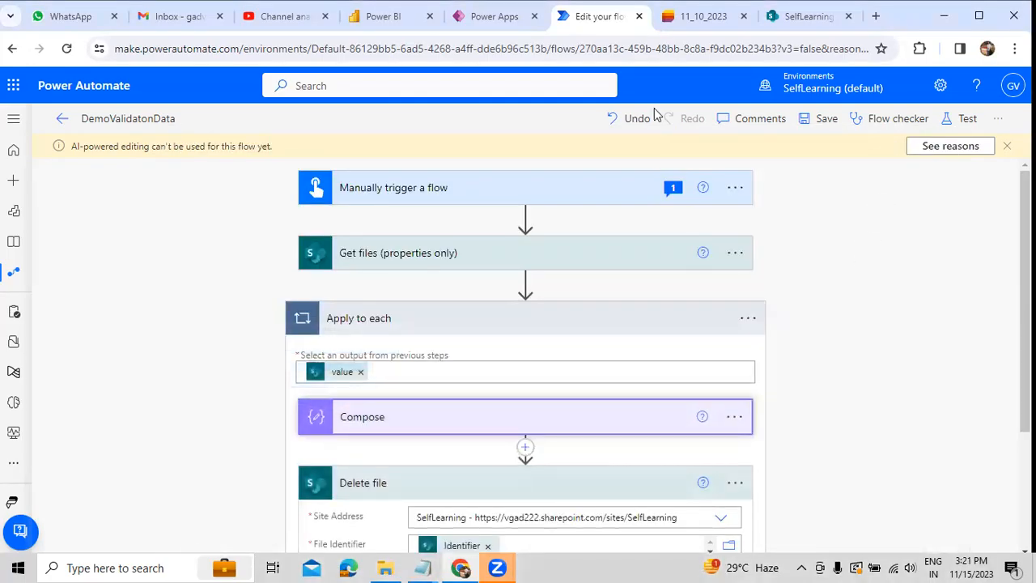